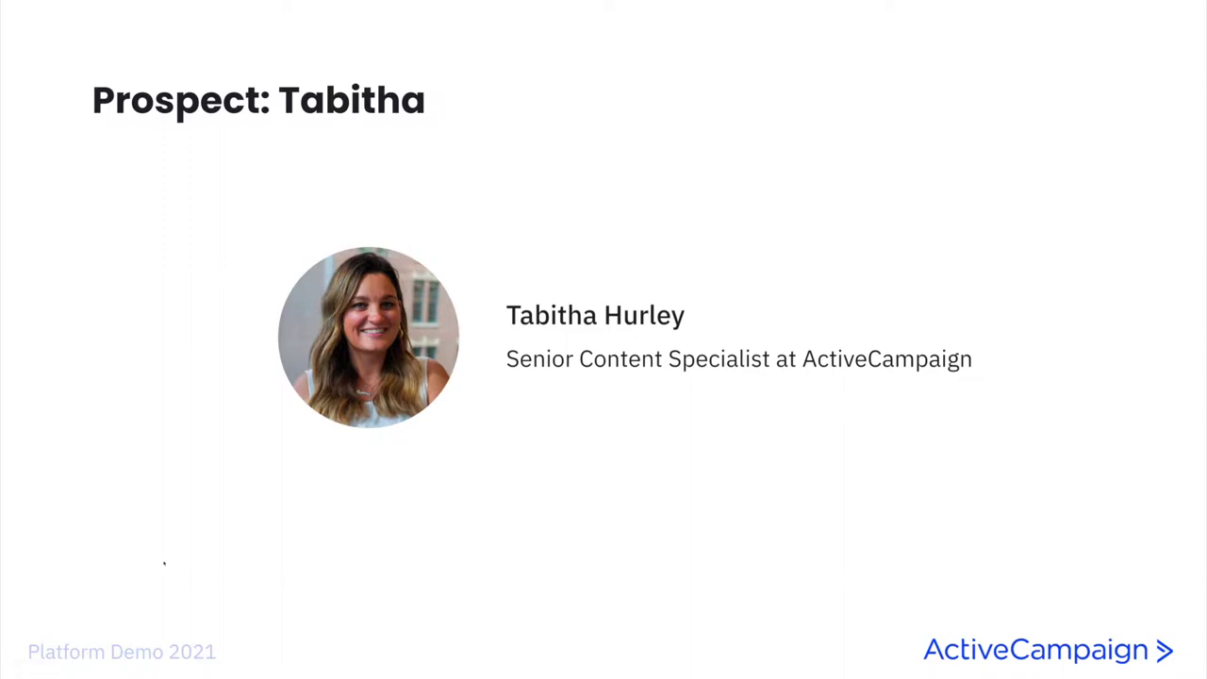
Switch from the slides to ActiveCampaign in the browser and look over the Getting Started with Boones Bandanas form from header to submit button
{"action": "key", "text": "ctrl+Right"}
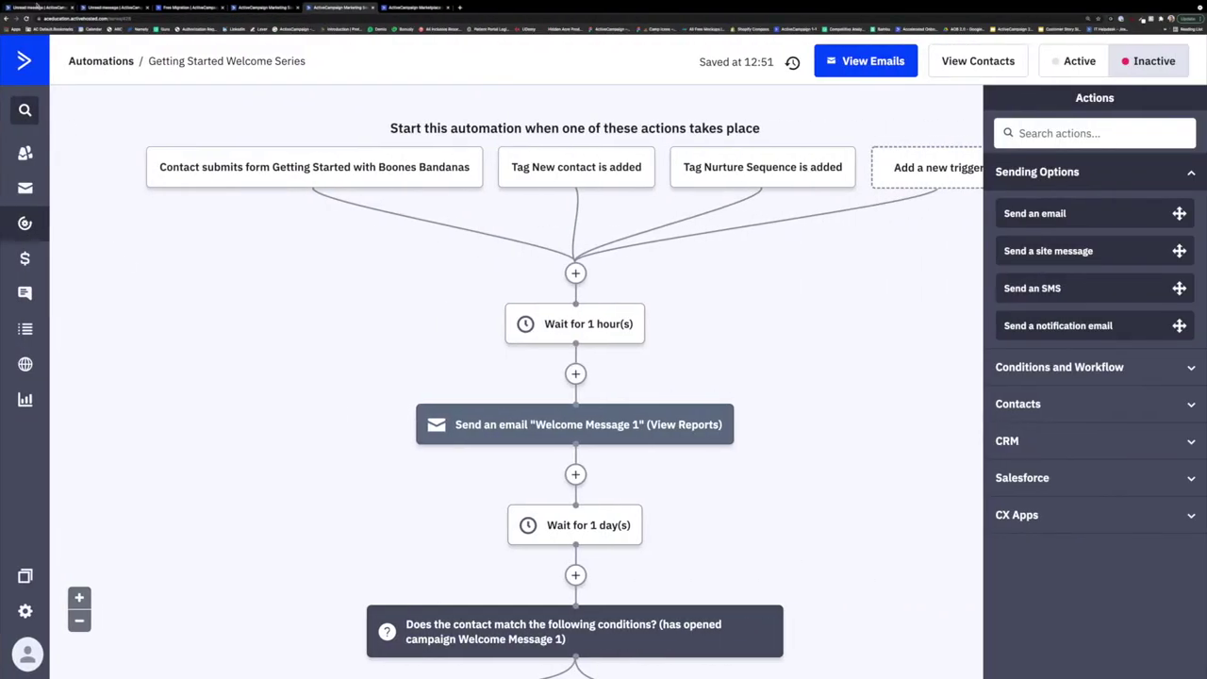
{"action": "left_click", "coordinate": [38, 7]}
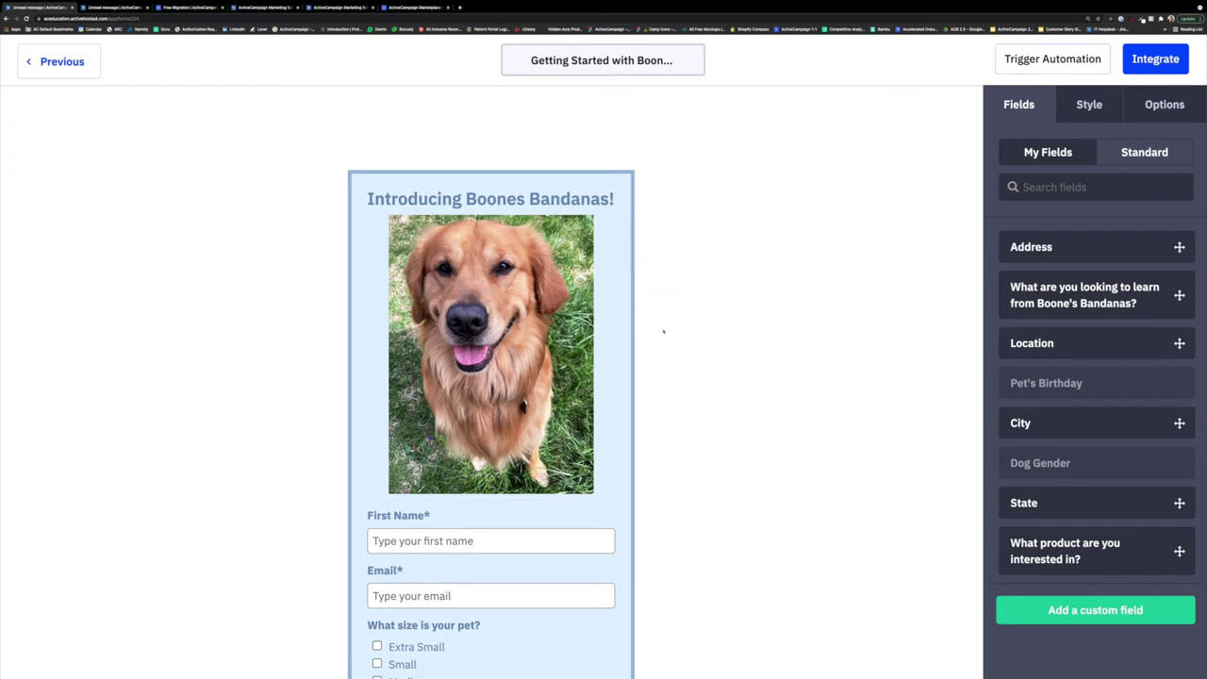
{"action": "scroll", "coordinate": [655, 367], "scroll_direction": "down", "scroll_amount": 5}
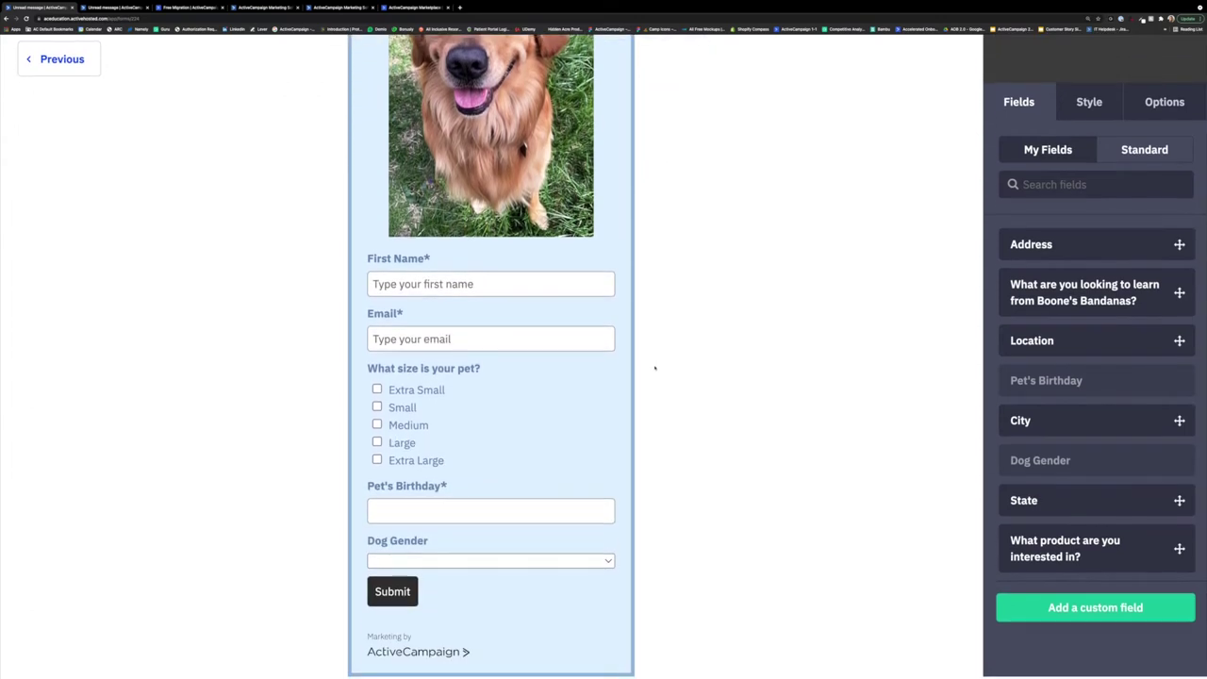
{"action": "scroll", "coordinate": [654, 367], "scroll_direction": "up", "scroll_amount": 3}
{"action": "scroll", "coordinate": [654, 368], "scroll_direction": "up", "scroll_amount": 1}
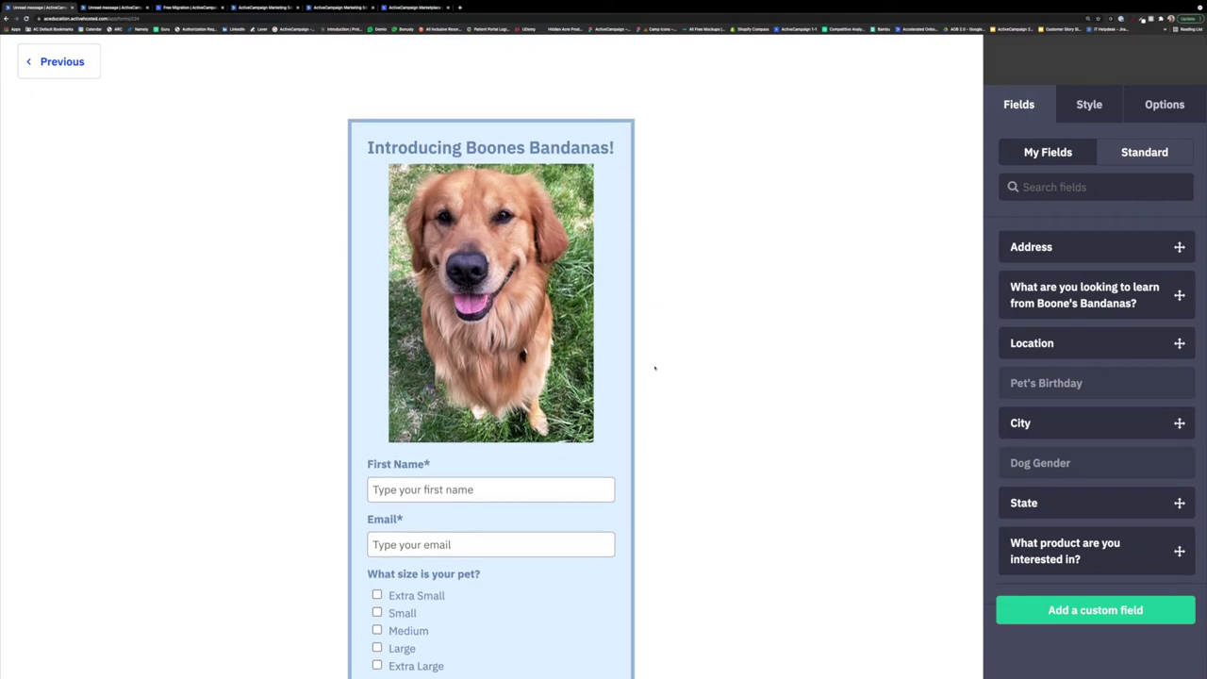
Examine the form's layout, colour, button and branding style settings, along with its submit options and form actions
{"action": "left_click", "coordinate": [1085, 111]}
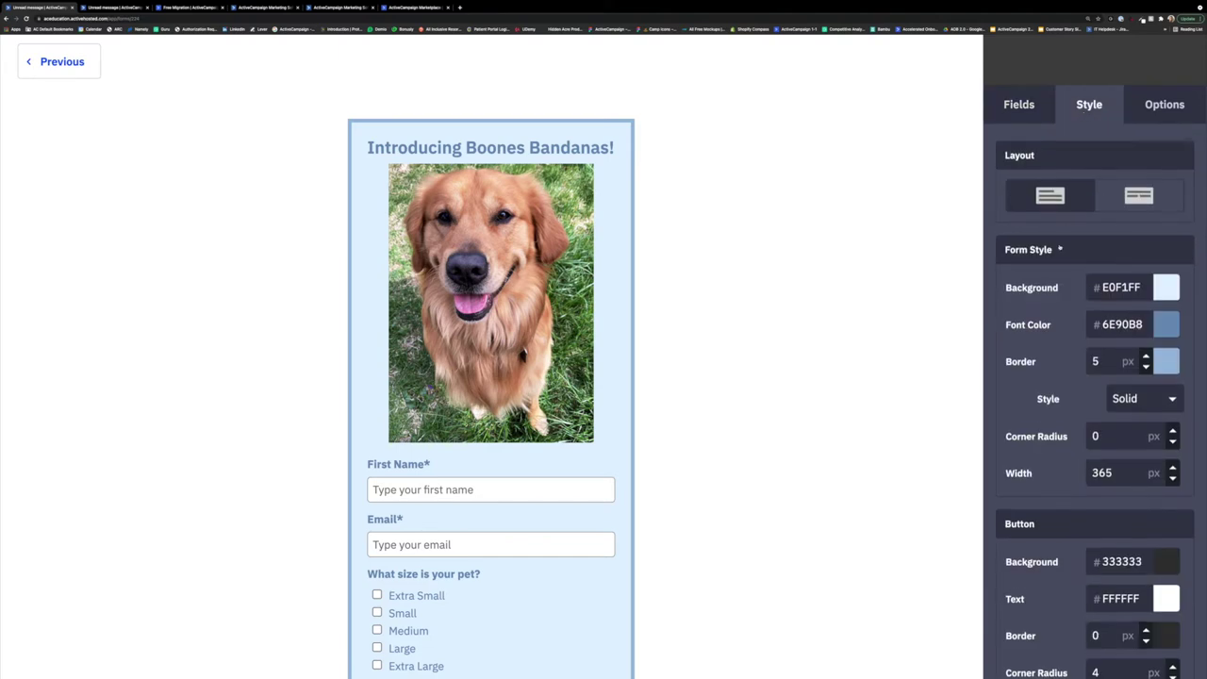
{"action": "scroll", "coordinate": [1060, 248], "scroll_direction": "down", "scroll_amount": 3}
{"action": "scroll", "coordinate": [1061, 244], "scroll_direction": "down", "scroll_amount": 5}
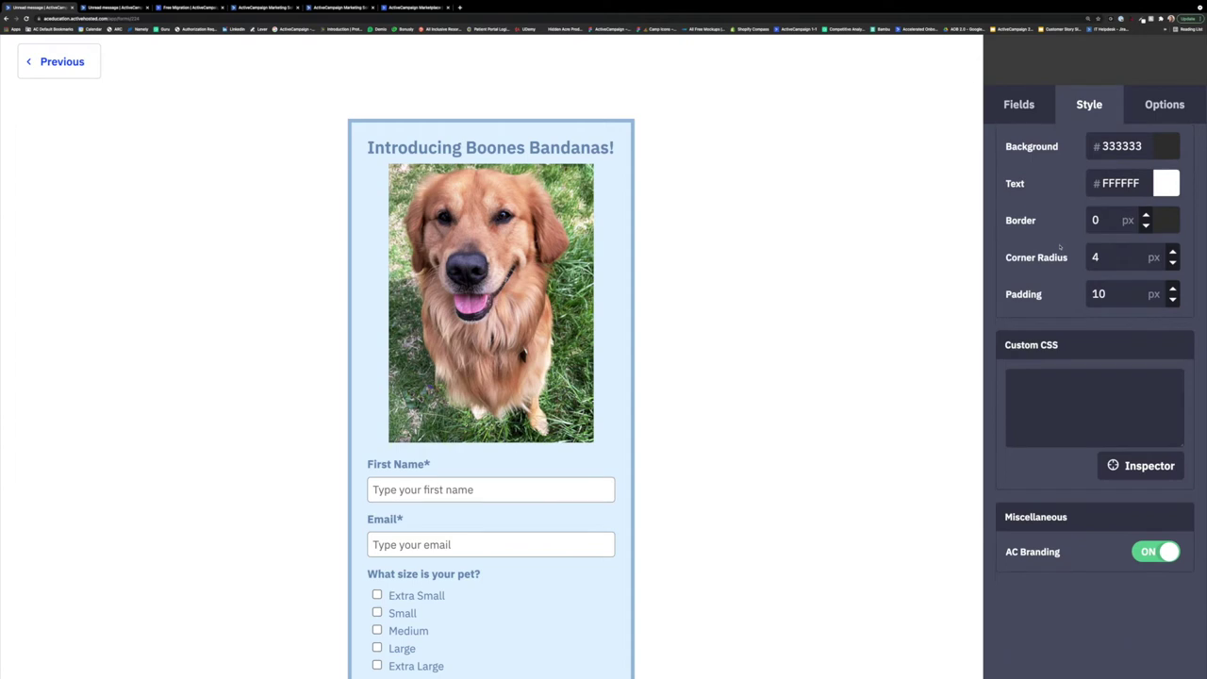
{"action": "scroll", "coordinate": [1060, 247], "scroll_direction": "up", "scroll_amount": 3}
{"action": "scroll", "coordinate": [1059, 247], "scroll_direction": "up", "scroll_amount": 5}
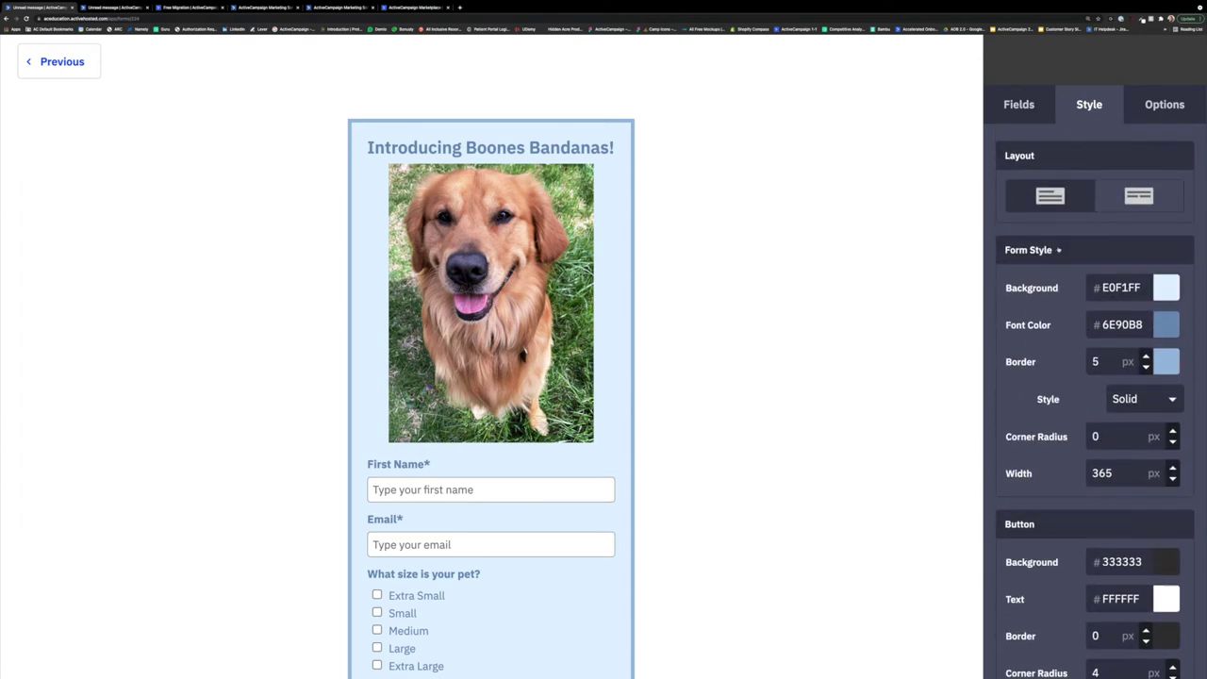
{"action": "left_click", "coordinate": [1147, 111]}
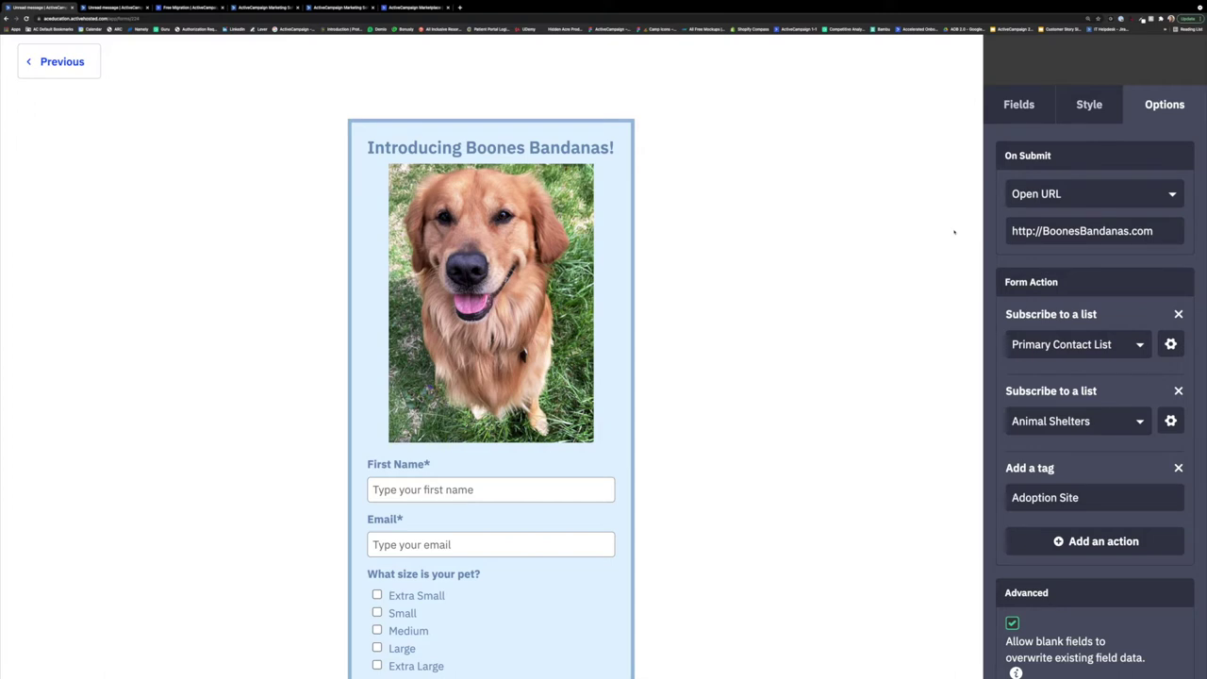
Replace the default text of the form's First Name field with "First Name"
{"action": "mouse_move", "coordinate": [596, 362]}
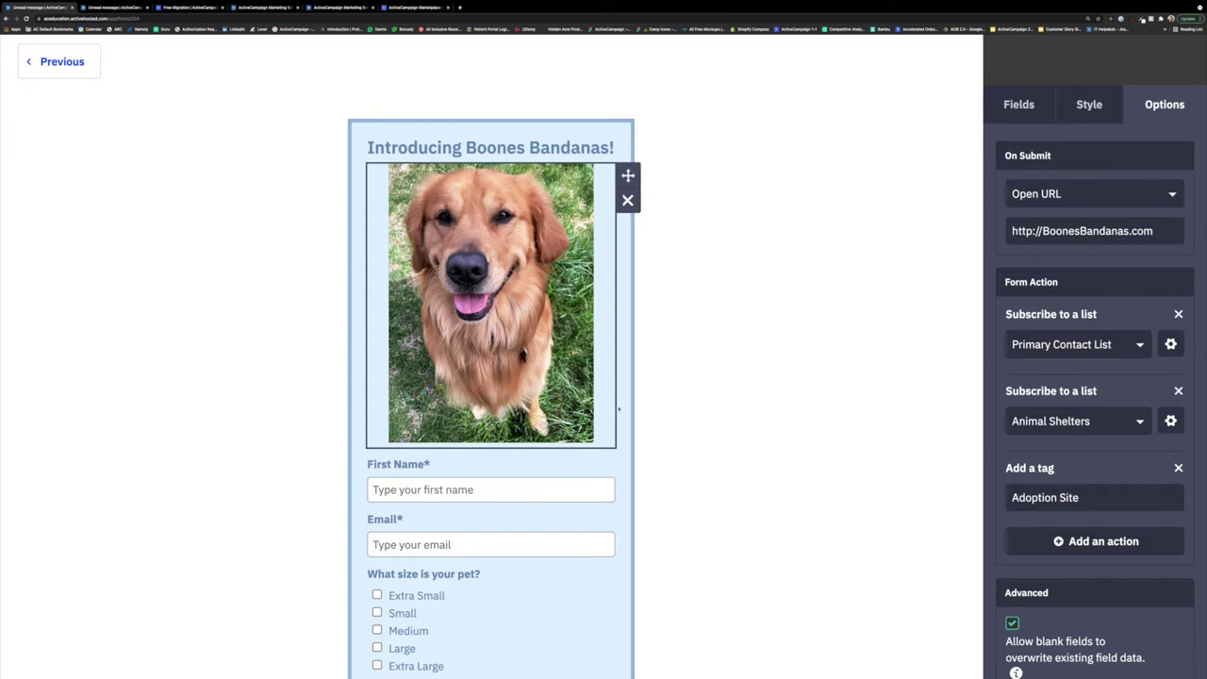
{"action": "scroll", "coordinate": [480, 466], "scroll_direction": "down", "scroll_amount": 3}
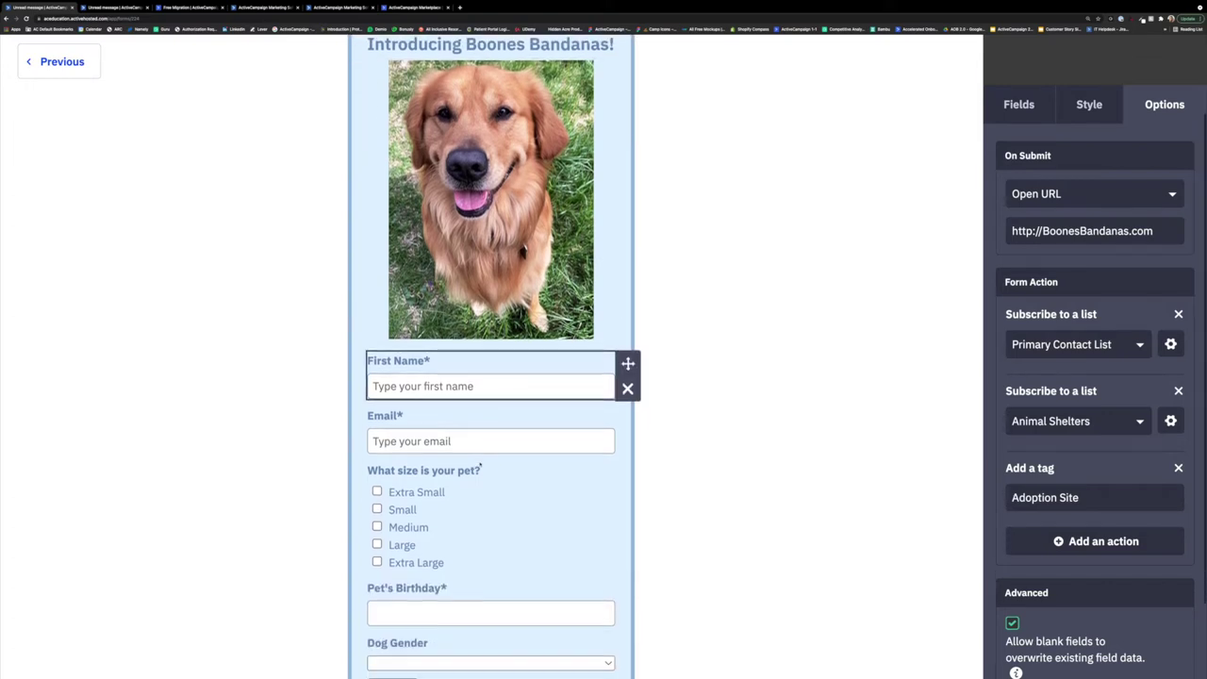
{"action": "scroll", "coordinate": [481, 466], "scroll_direction": "down", "scroll_amount": 3}
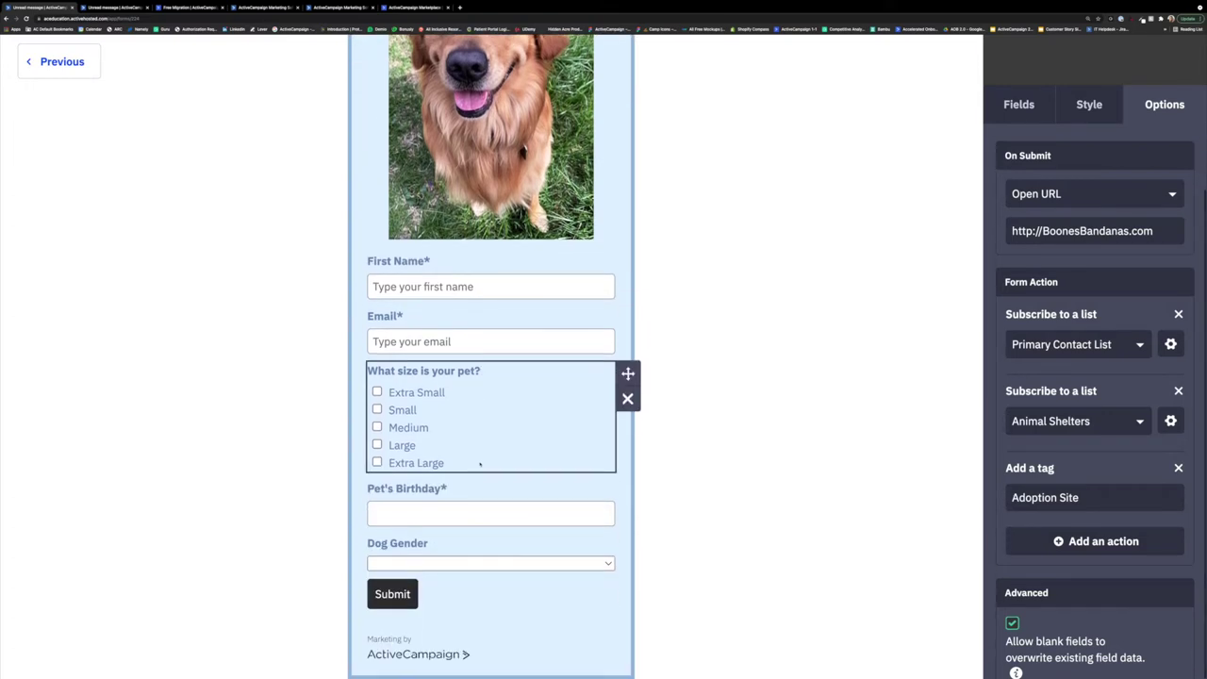
{"action": "left_click", "coordinate": [472, 286]}
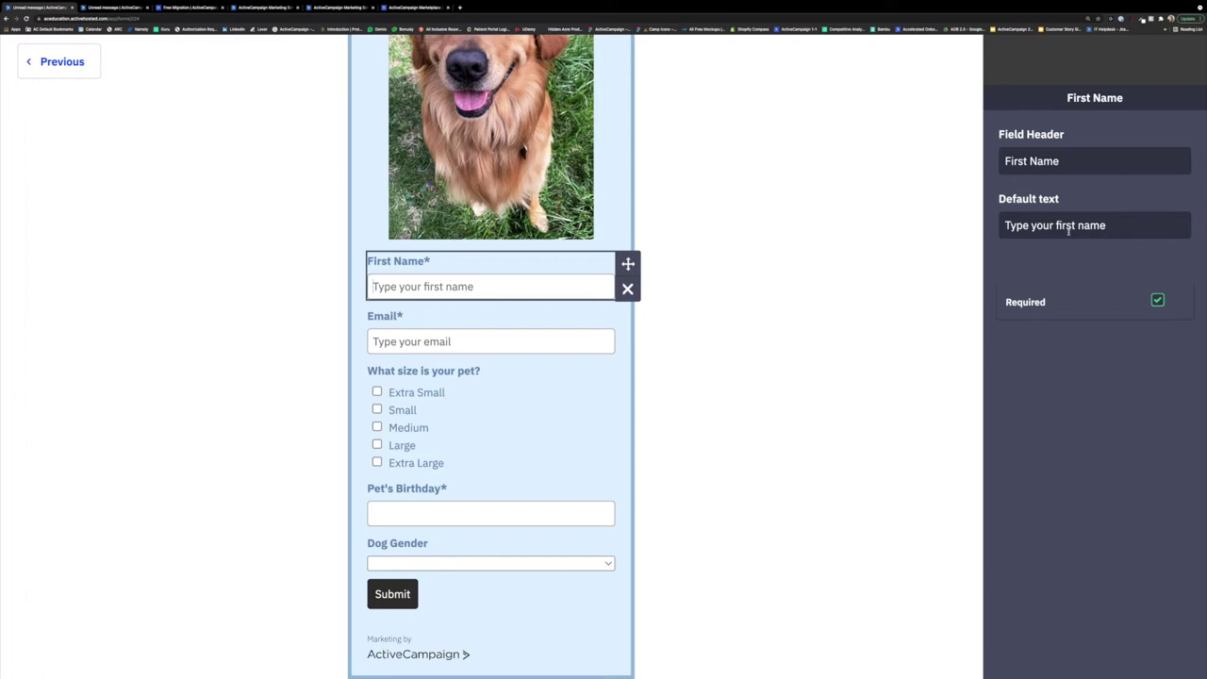
{"action": "left_click_drag", "start_coordinate": [1106, 226], "coordinate": [1029, 225]}
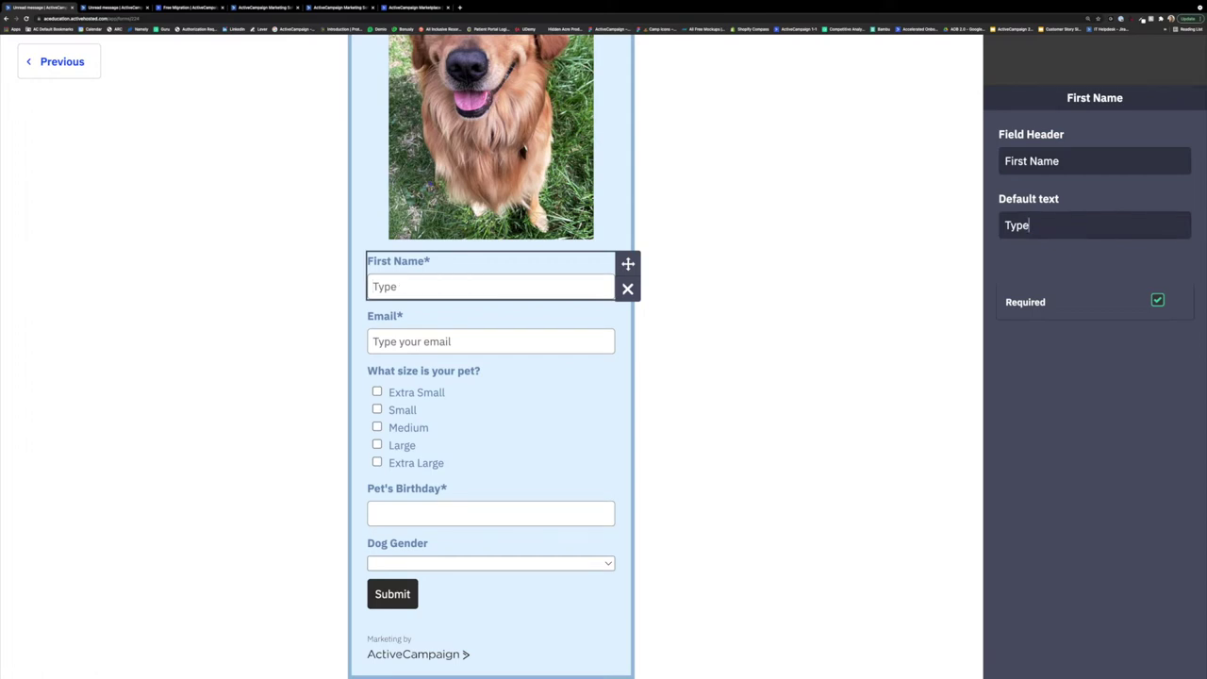
{"action": "key", "text": "BackSpace"}
{"action": "key", "text": "BackSpace"}
{"action": "key", "text": "BackSpace"}
{"action": "key", "text": "BackSpace"}
{"action": "type", "text": "First Name"}
{"action": "left_click", "coordinate": [652, 359]}
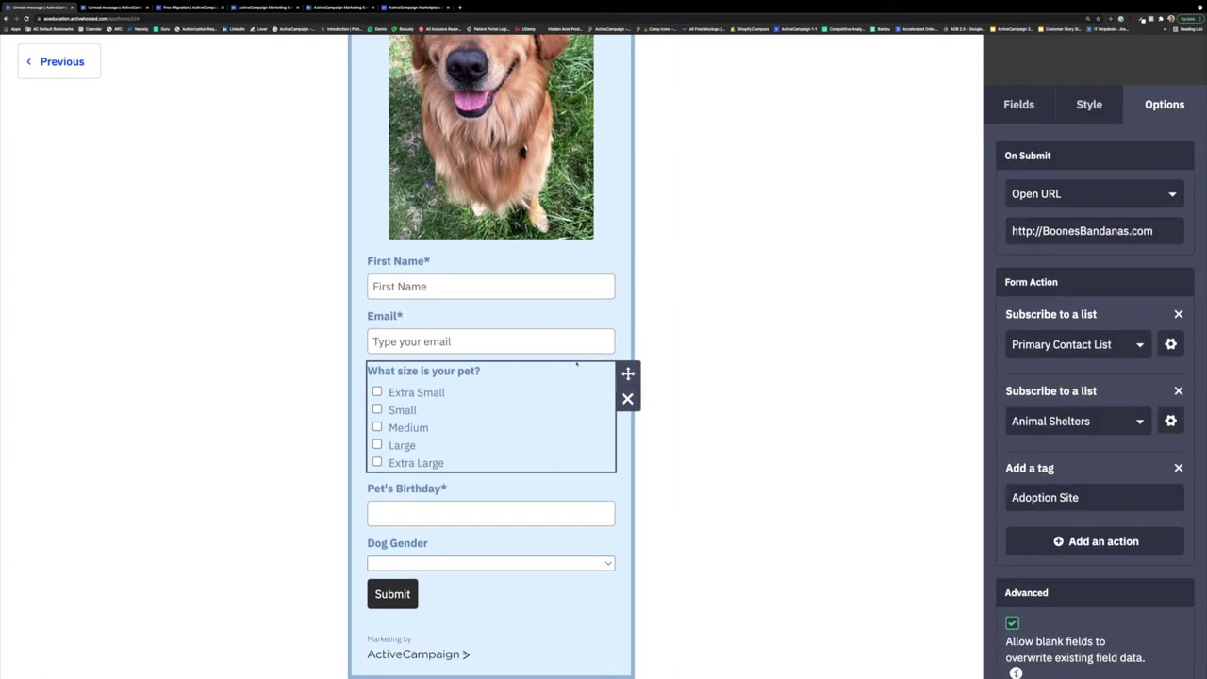
Make the "What size is your pet?" checkbox question required, accepting any of its answers
{"action": "left_click", "coordinate": [486, 392]}
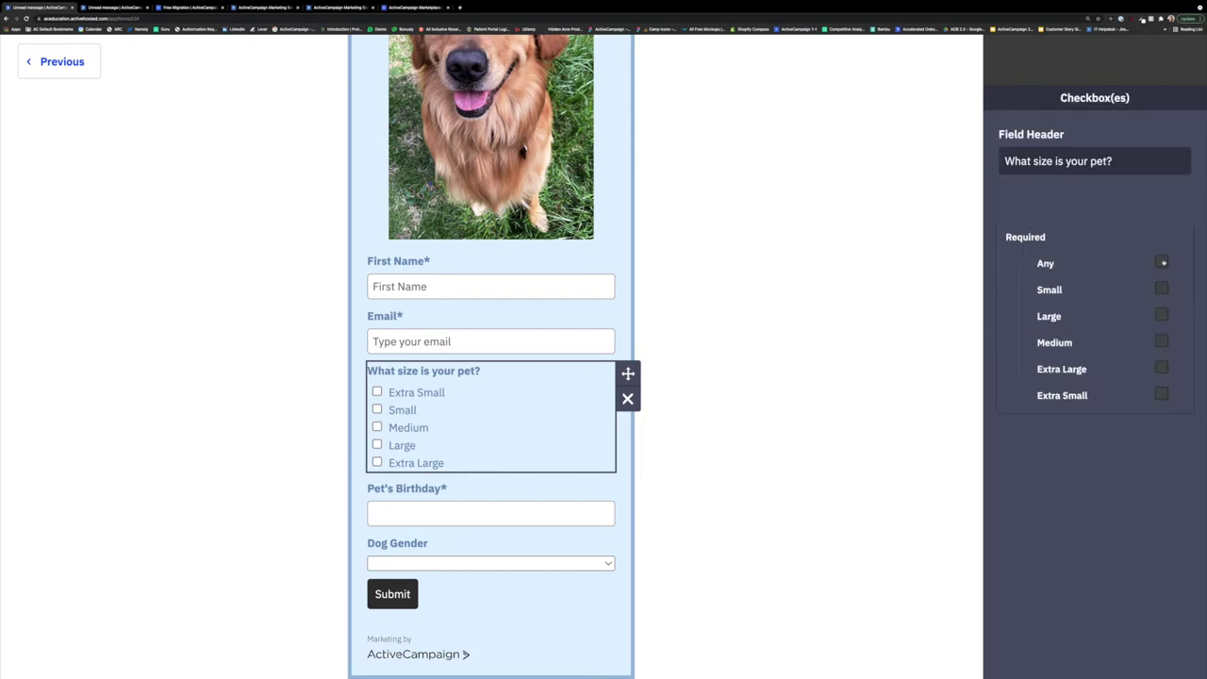
{"action": "left_click", "coordinate": [1161, 261]}
{"action": "left_click", "coordinate": [809, 323]}
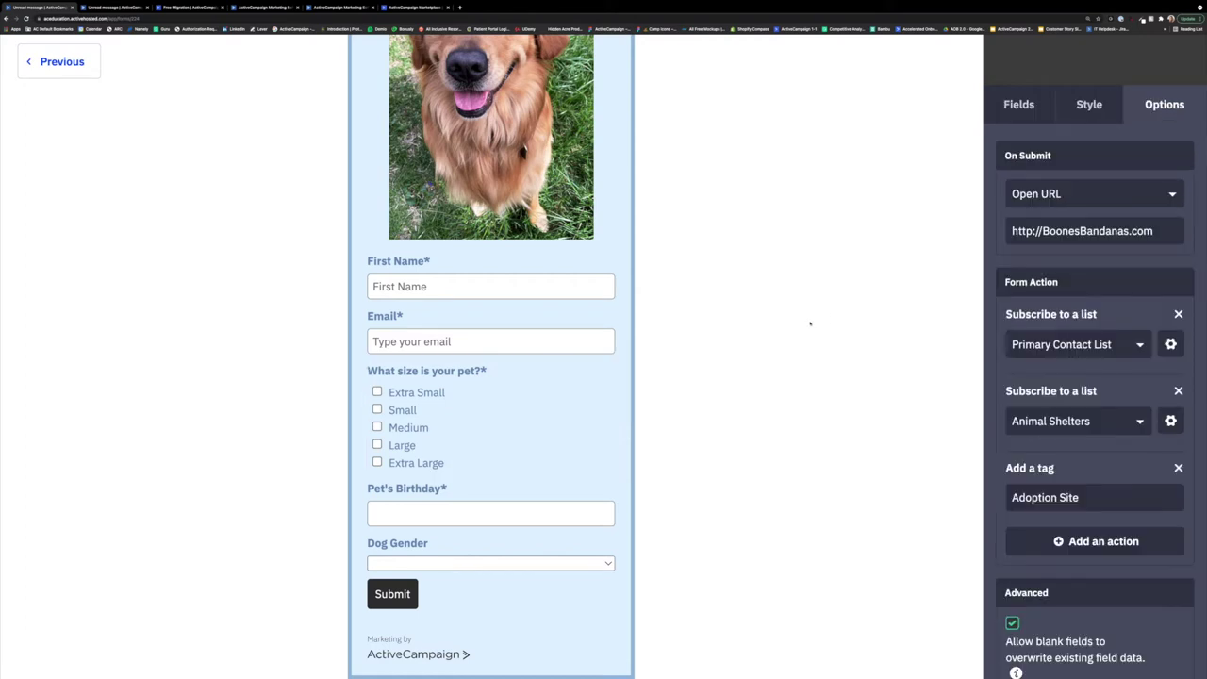
Inspect the header and default text settings of the form's Email field without changing them
{"action": "scroll", "coordinate": [703, 357], "scroll_direction": "down", "scroll_amount": 1}
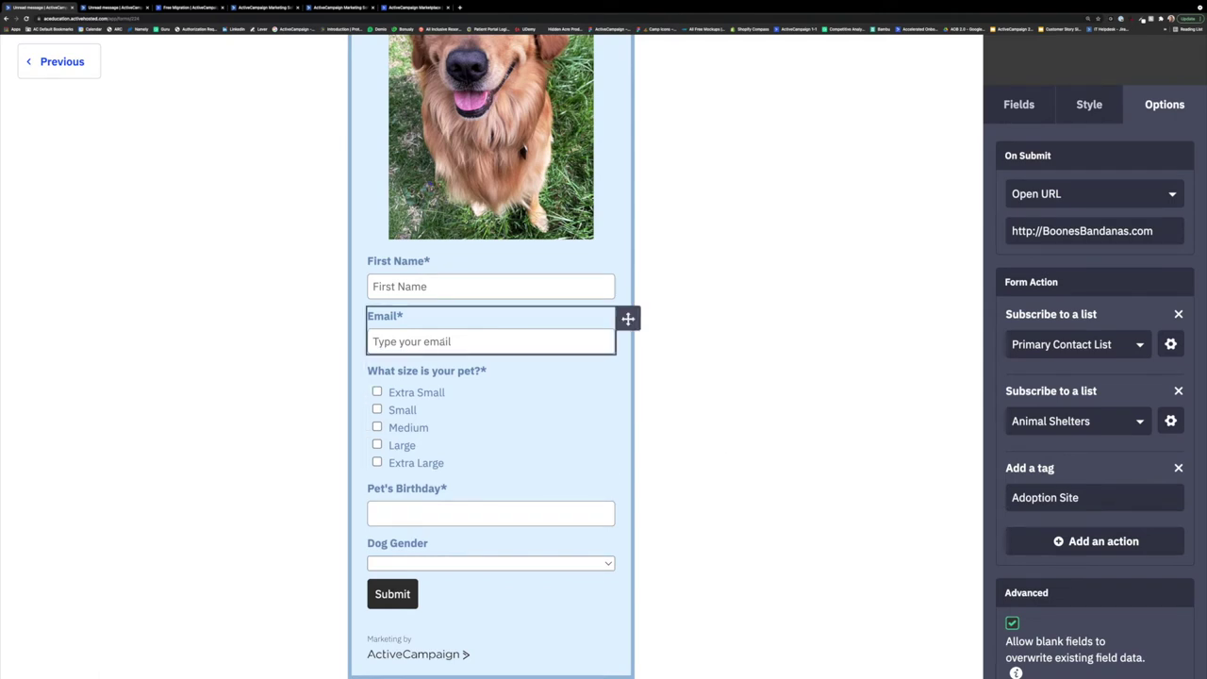
{"action": "left_click", "coordinate": [414, 331]}
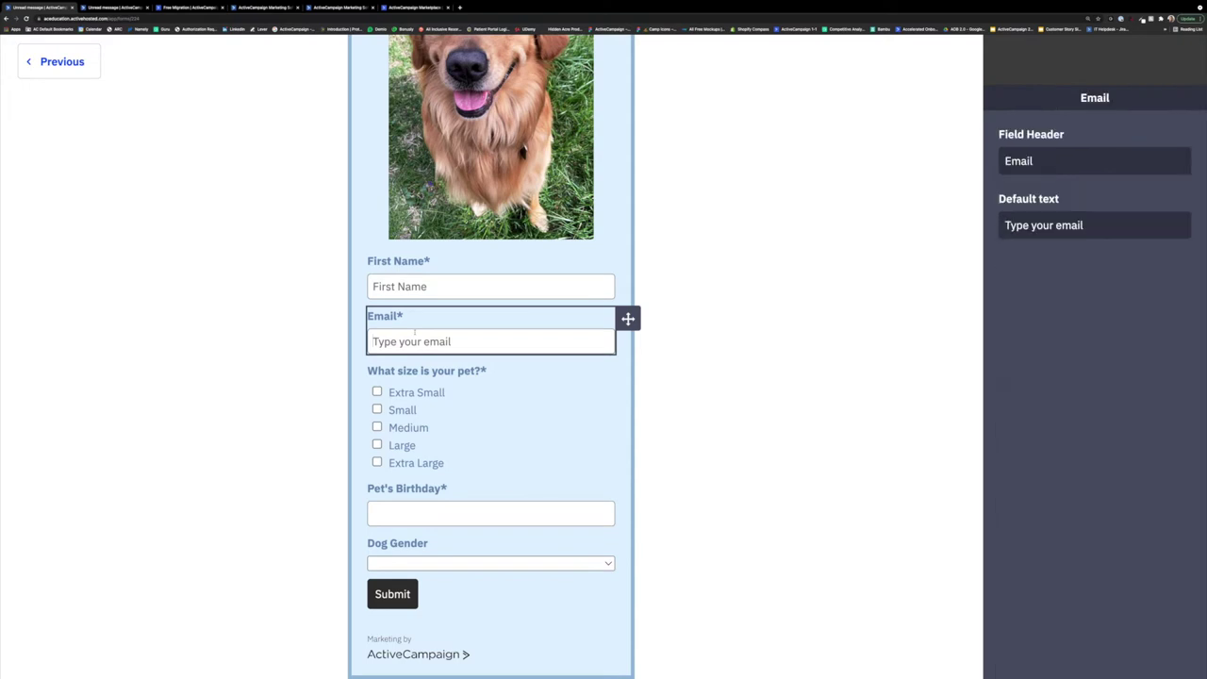
{"action": "left_click", "coordinate": [704, 380]}
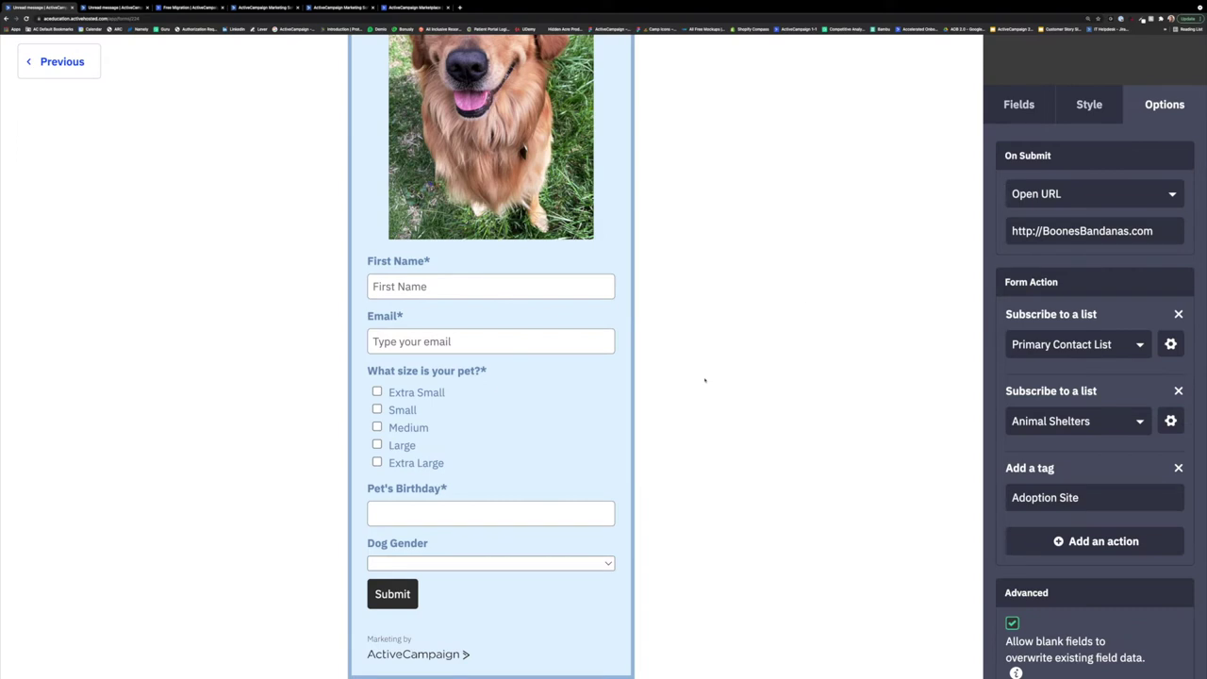
Browse the standard fields available for the form and return to the account's own fields
{"action": "left_click", "coordinate": [1030, 109]}
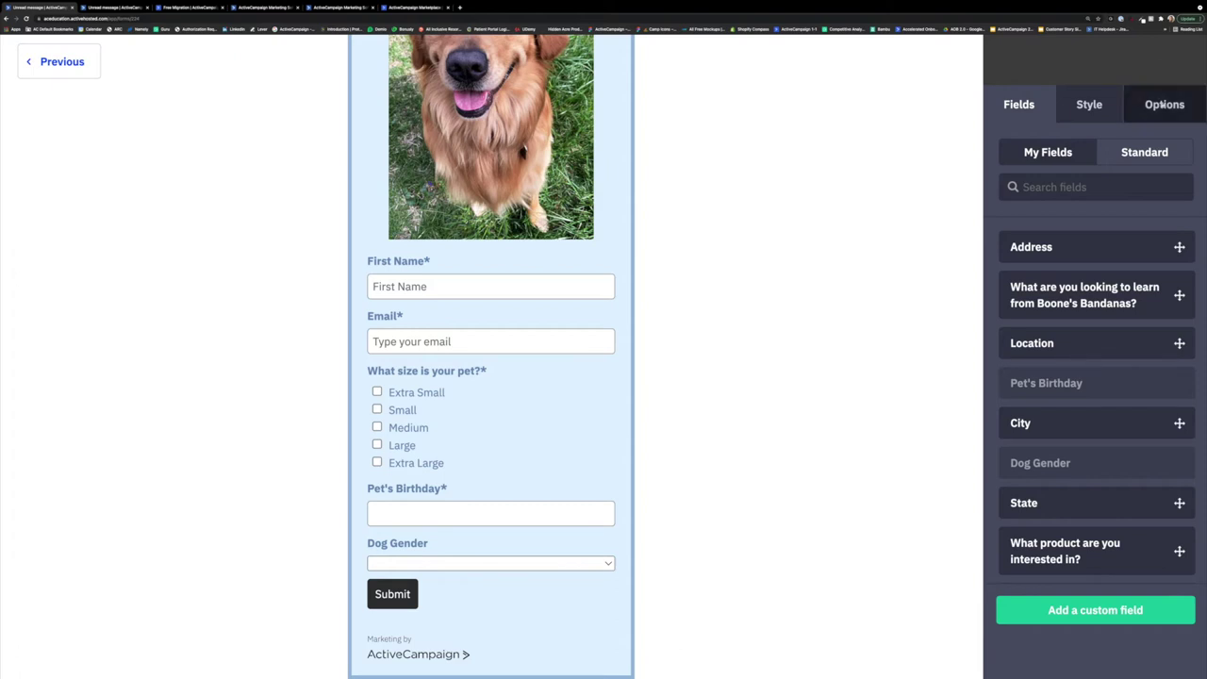
{"action": "left_click", "coordinate": [1141, 152]}
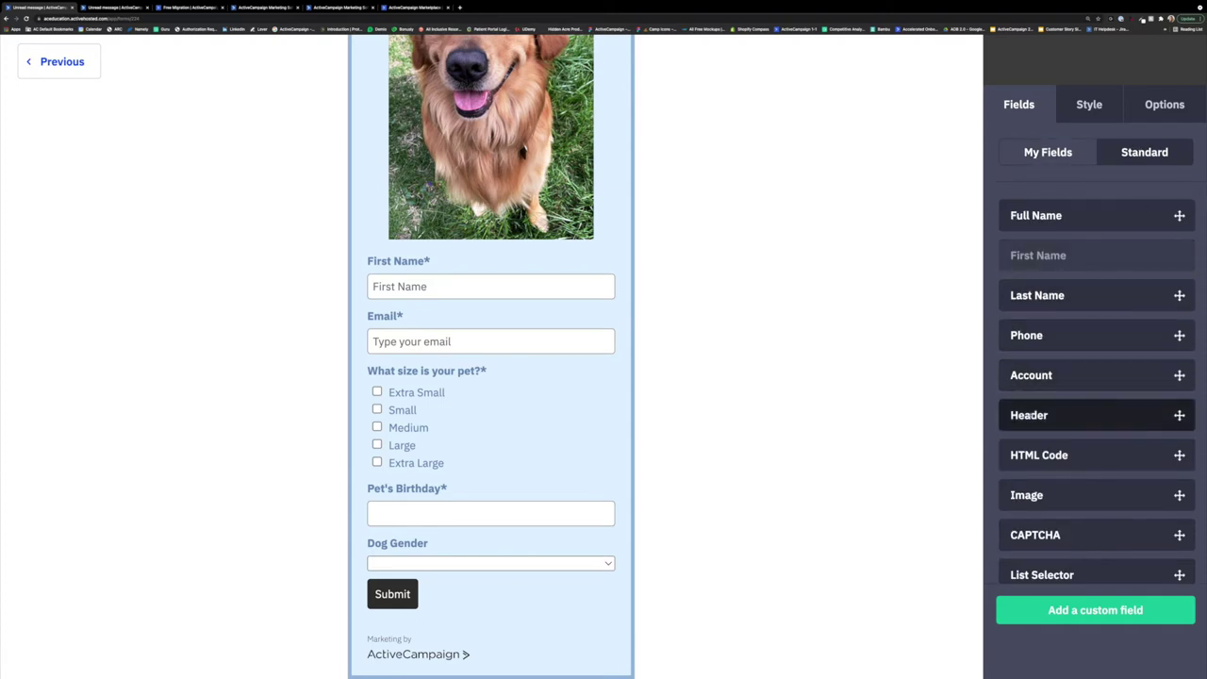
{"action": "scroll", "coordinate": [1027, 414], "scroll_direction": "down", "scroll_amount": 2}
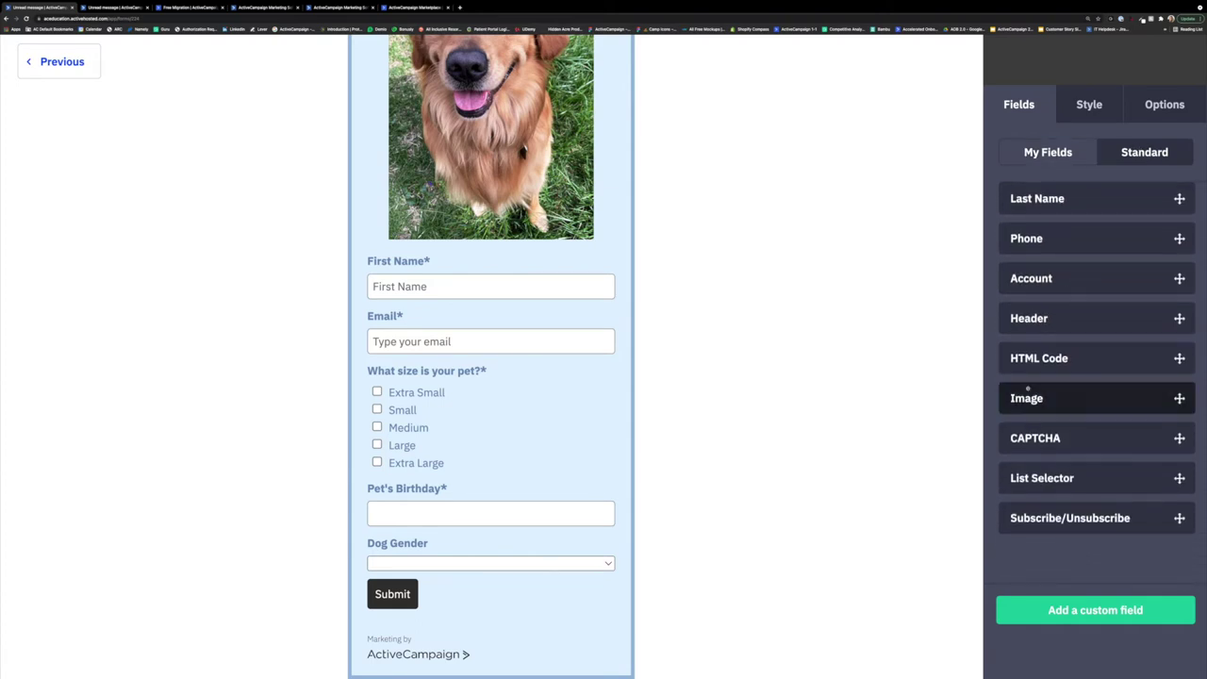
{"action": "scroll", "coordinate": [1031, 277], "scroll_direction": "up", "scroll_amount": 1}
{"action": "left_click", "coordinate": [1049, 151]}
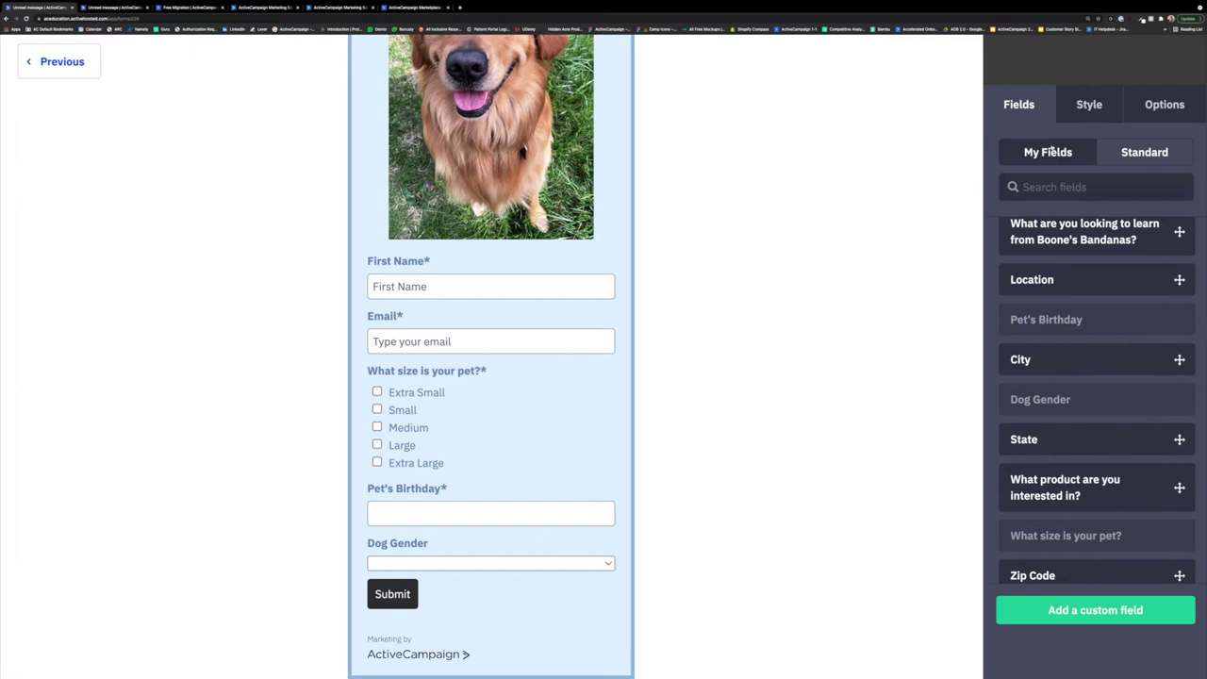
Start a new custom field named Breed and set its field type to Dropdown
{"action": "left_click", "coordinate": [1067, 610]}
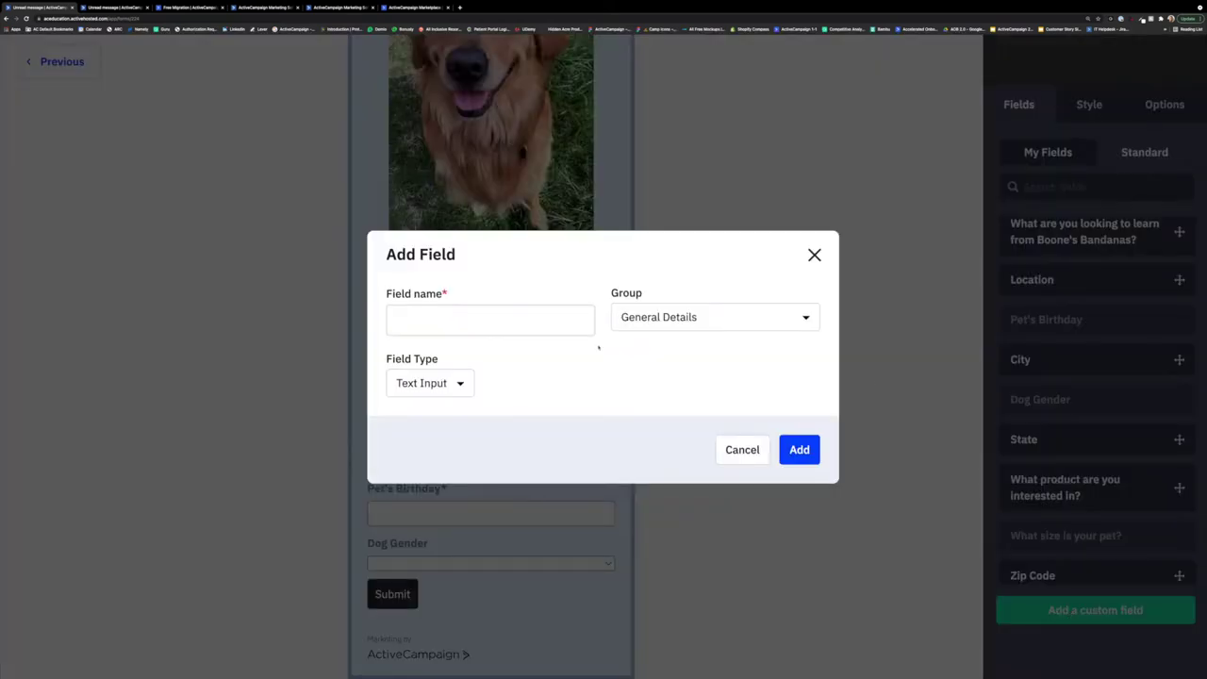
{"action": "left_click", "coordinate": [481, 329]}
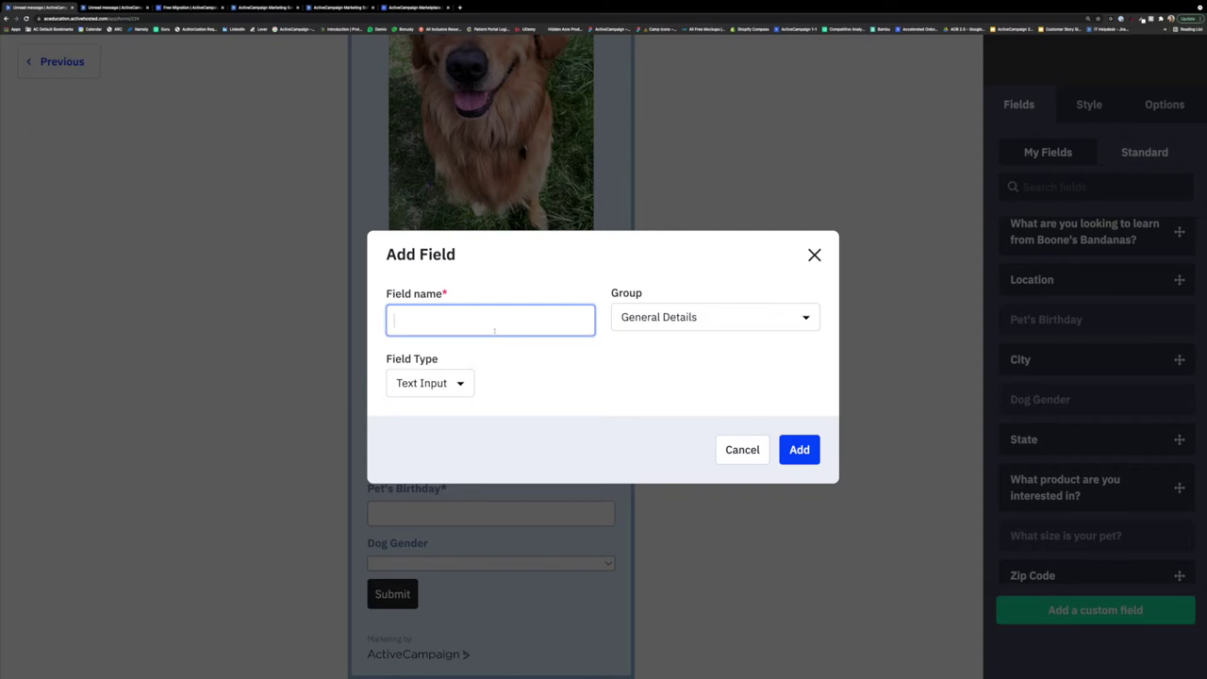
{"action": "type", "text": "Breed"}
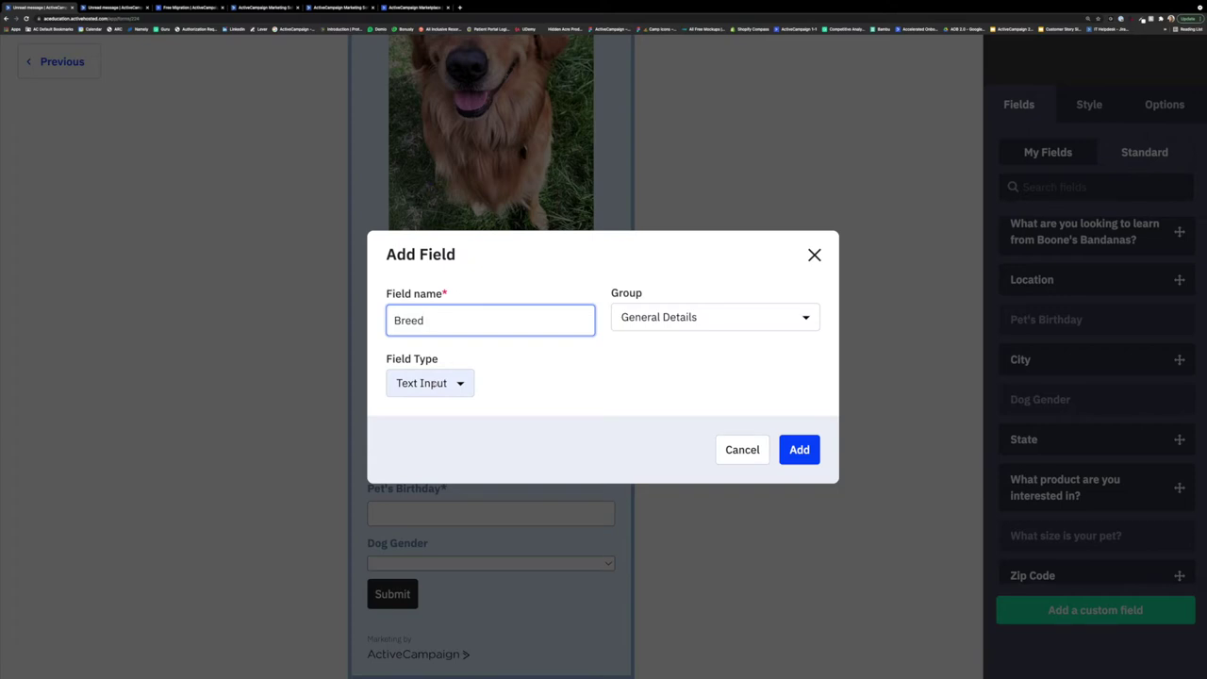
{"action": "left_click", "coordinate": [423, 383]}
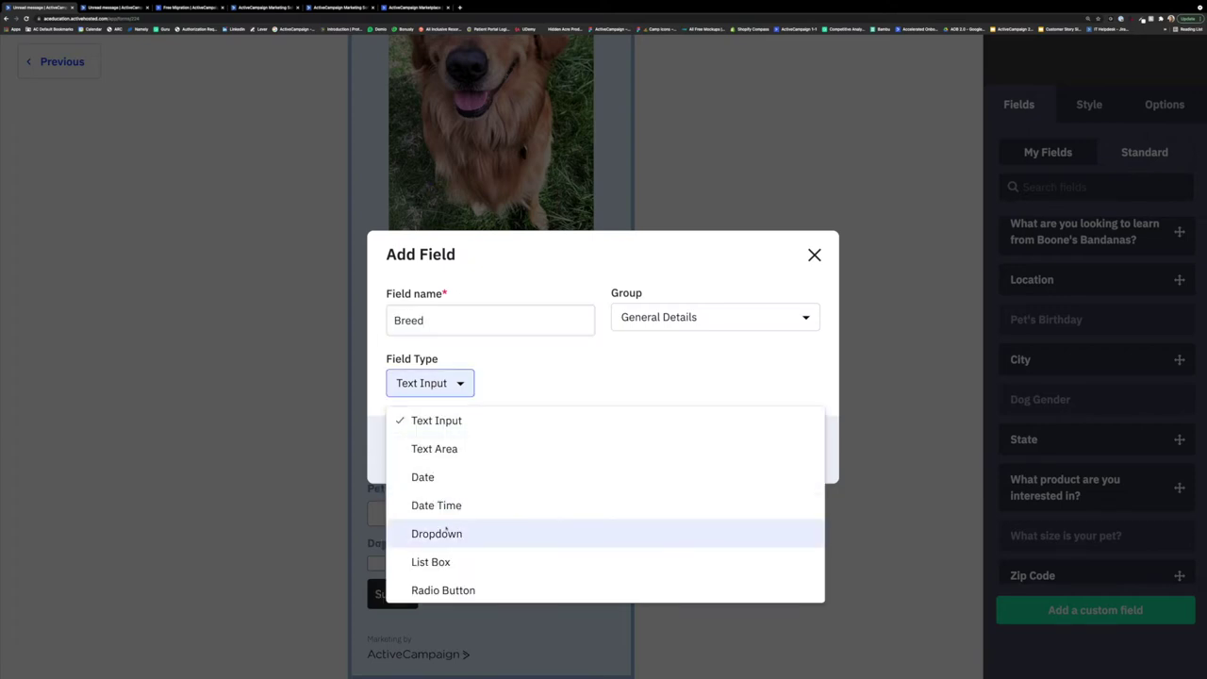
{"action": "left_click", "coordinate": [516, 533]}
Set the Breed dropdown's three options to Golden Retriever, Lab and Doxin, and add the field
{"action": "left_click_drag", "start_coordinate": [493, 350], "coordinate": [405, 351]}
{"action": "type", "text": "Gol"}
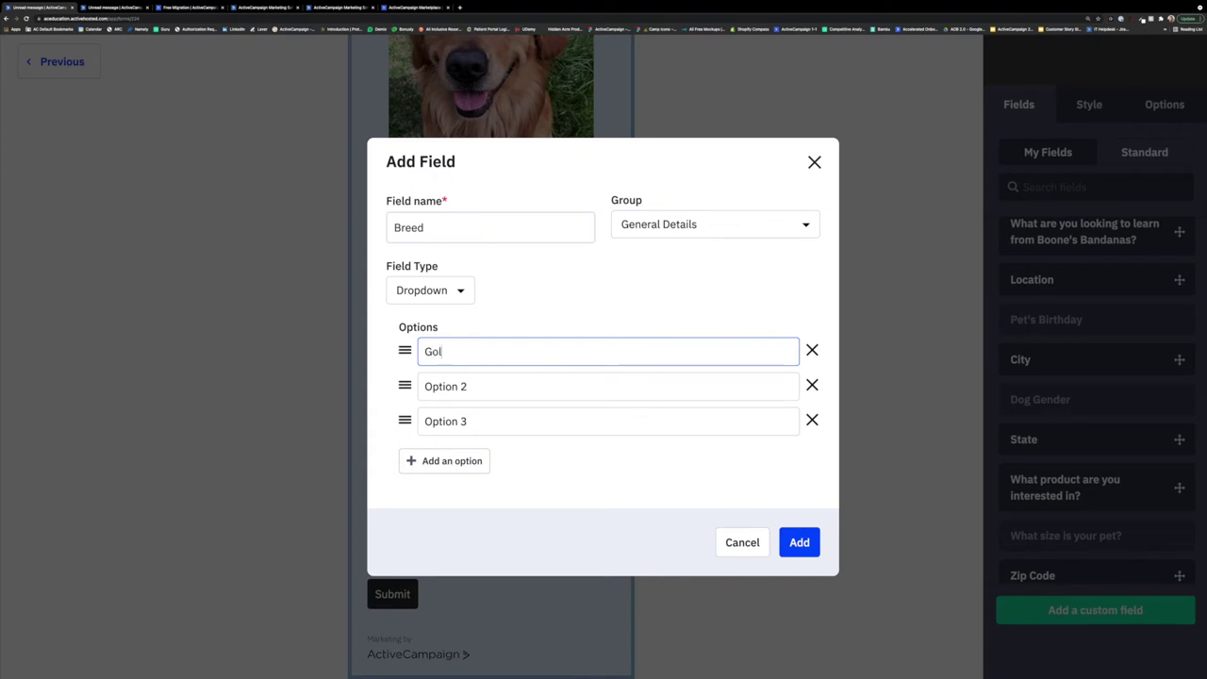
{"action": "type", "text": "den Retriever"}
{"action": "left_click_drag", "start_coordinate": [491, 387], "coordinate": [415, 387]}
{"action": "type", "text": "Lab"}
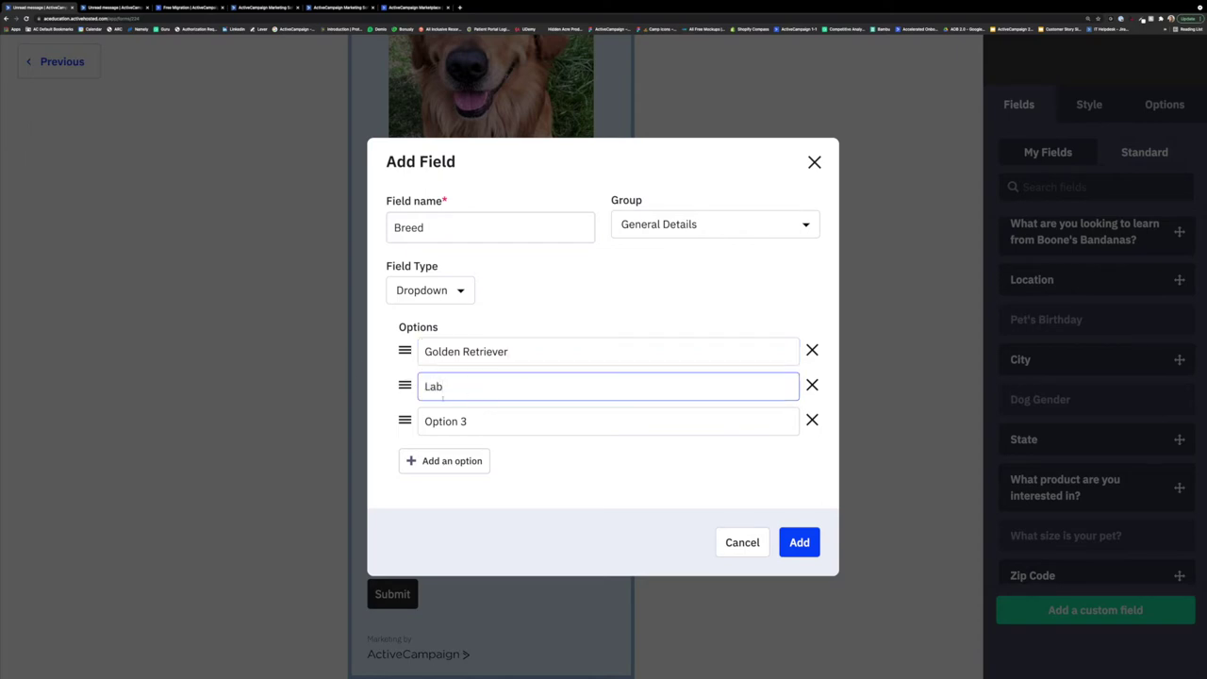
{"action": "left_click_drag", "start_coordinate": [485, 421], "coordinate": [406, 421]}
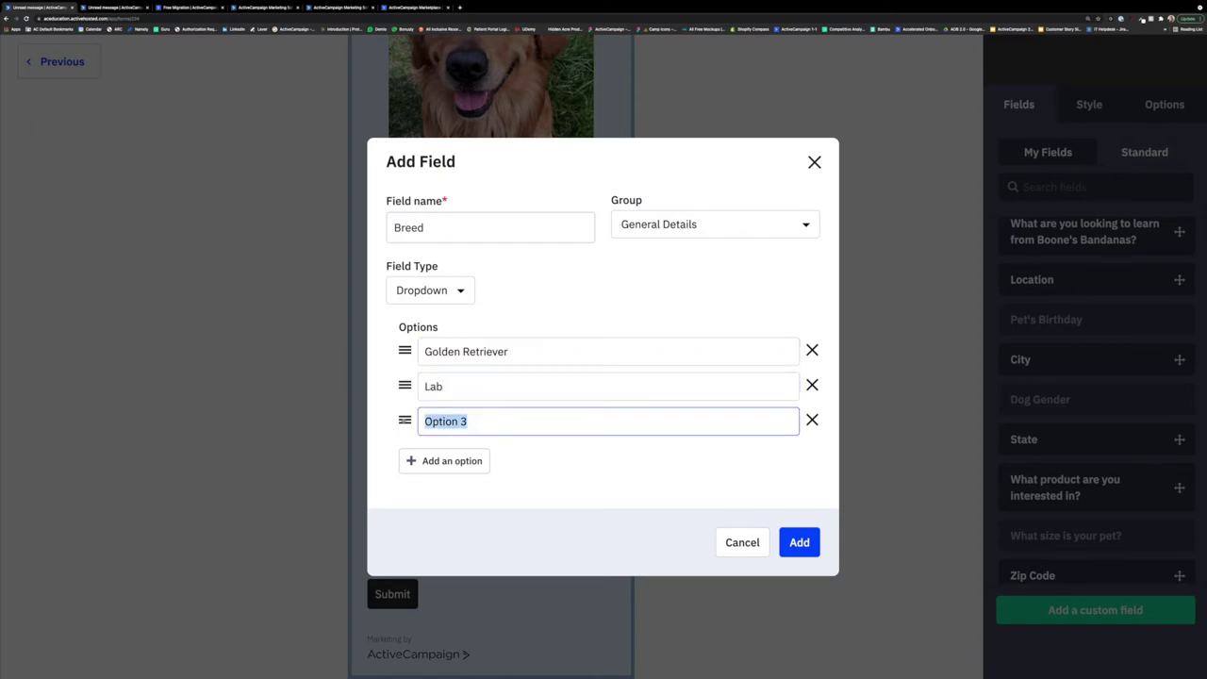
{"action": "type", "text": "Doxin"}
{"action": "left_click", "coordinate": [781, 550]}
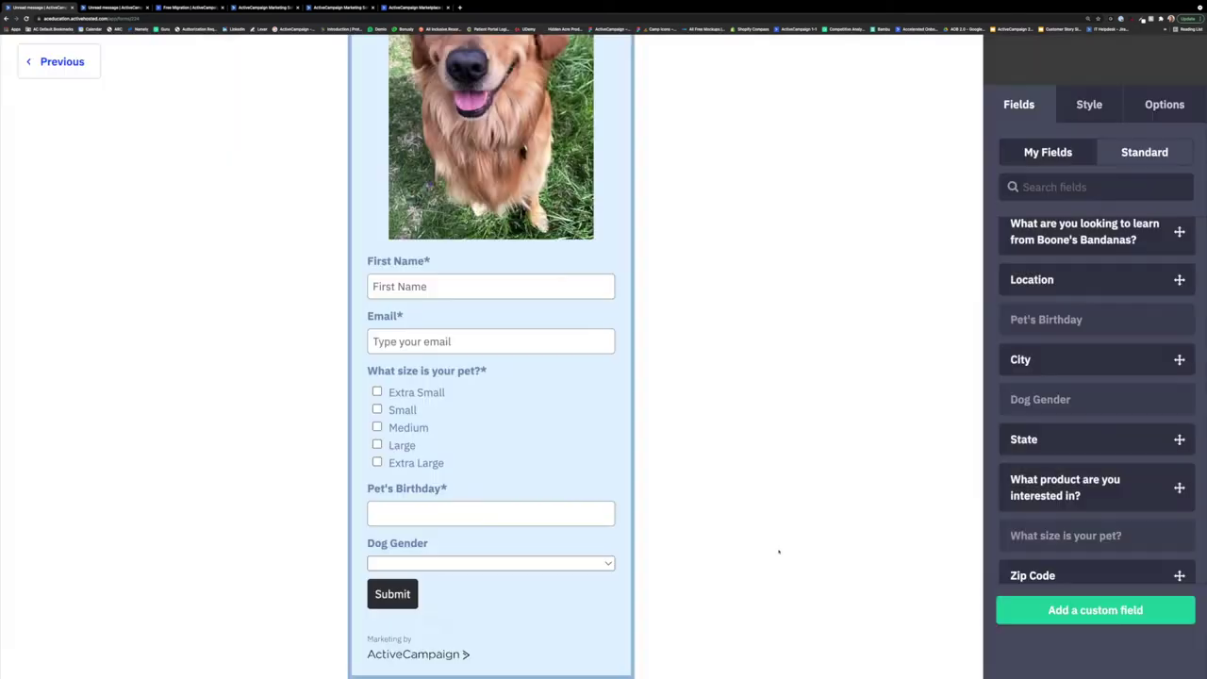
Find the Breed field, place it on the form between Pet's Birthday and Dog Gender, and open its list of options
{"action": "scroll", "coordinate": [1084, 359], "scroll_direction": "up", "scroll_amount": 1}
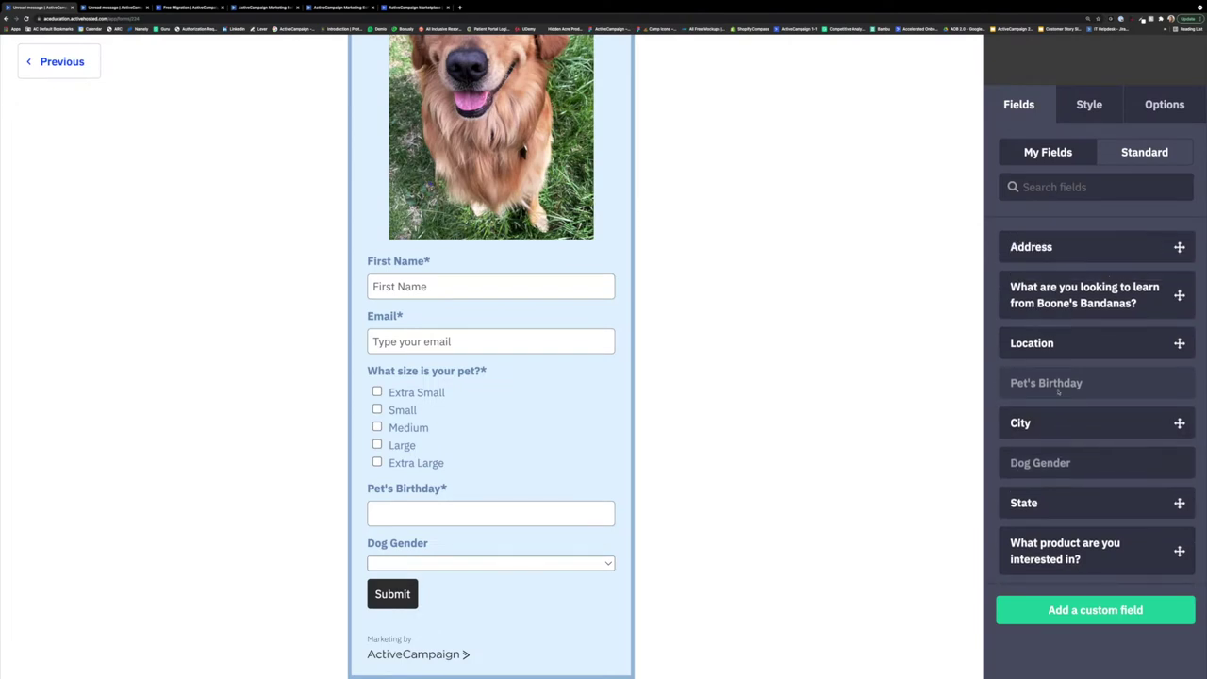
{"action": "left_click", "coordinate": [1030, 193]}
{"action": "type", "text": "Breed"}
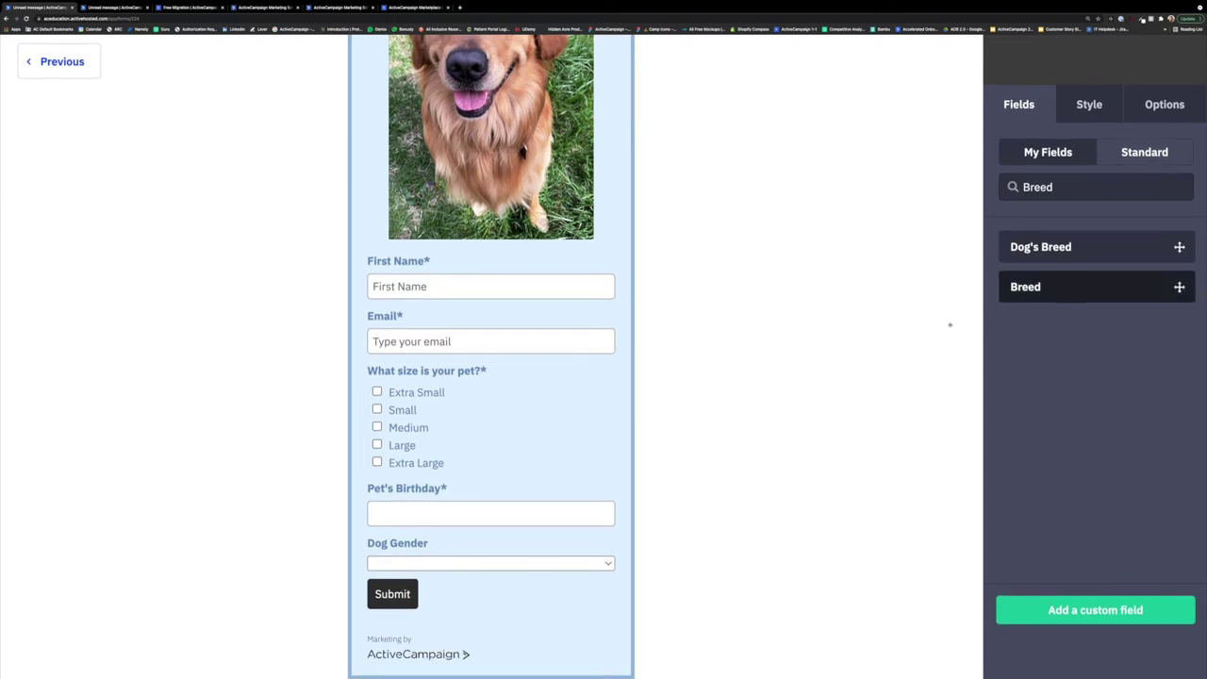
{"action": "left_click_drag", "start_coordinate": [1084, 286], "coordinate": [472, 544]}
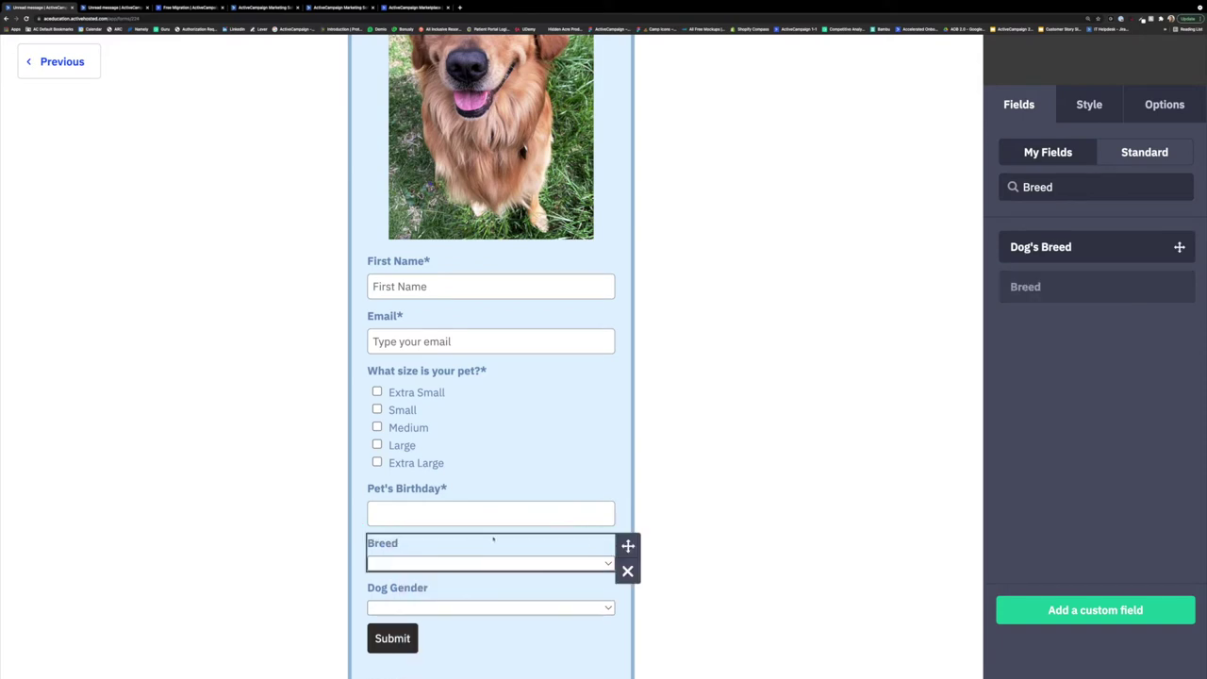
{"action": "scroll", "coordinate": [493, 539], "scroll_direction": "down", "scroll_amount": 1}
{"action": "left_click", "coordinate": [488, 518]}
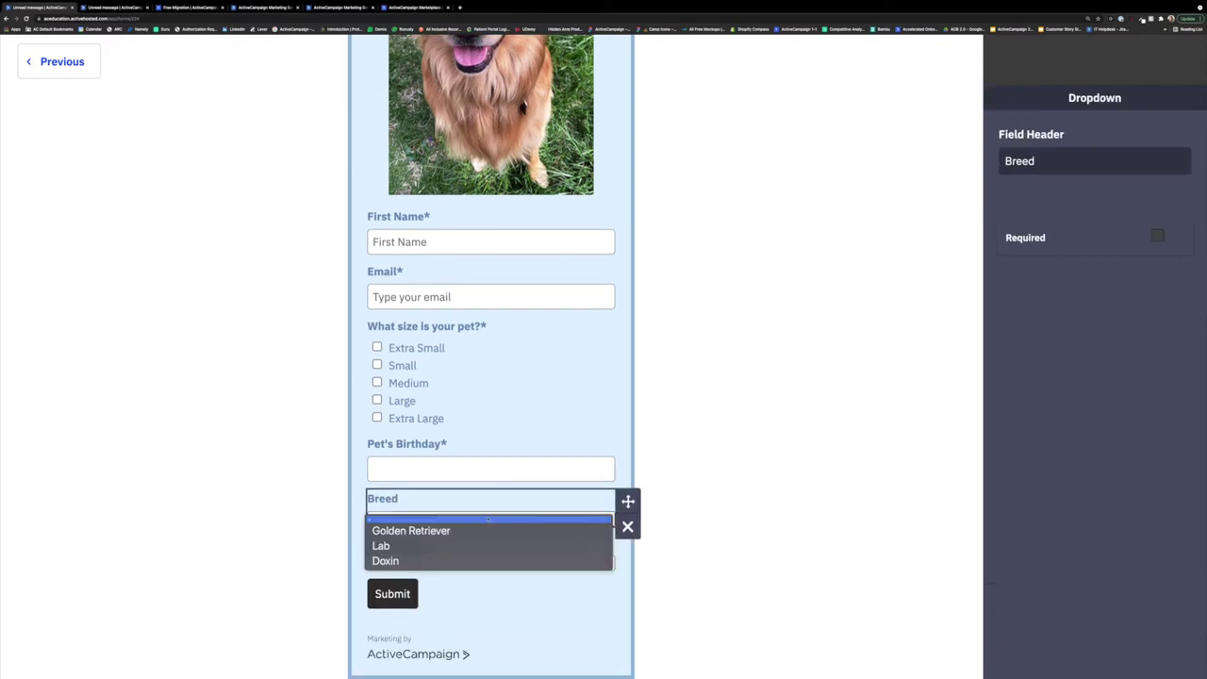
Close the Breed option list, remove the Breed field from the signup form and confirm its removal
{"action": "left_click", "coordinate": [709, 501]}
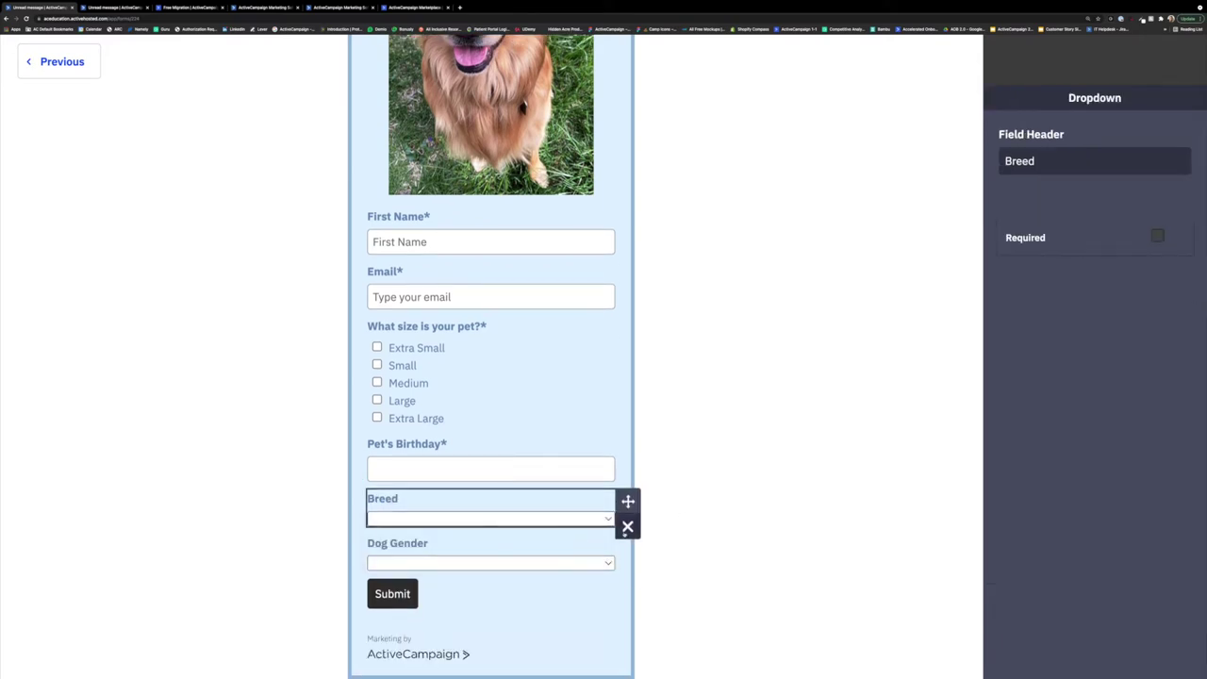
{"action": "left_click", "coordinate": [626, 528]}
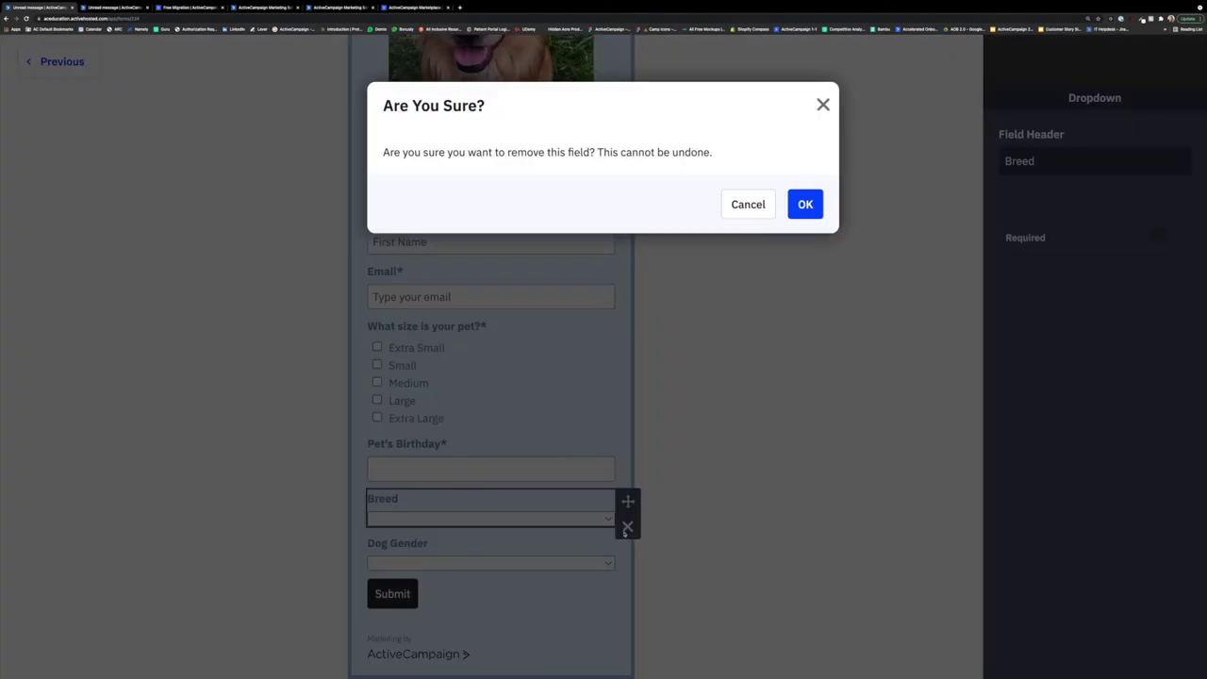
{"action": "left_click", "coordinate": [809, 204]}
{"action": "scroll", "coordinate": [787, 353], "scroll_direction": "up", "scroll_amount": 3}
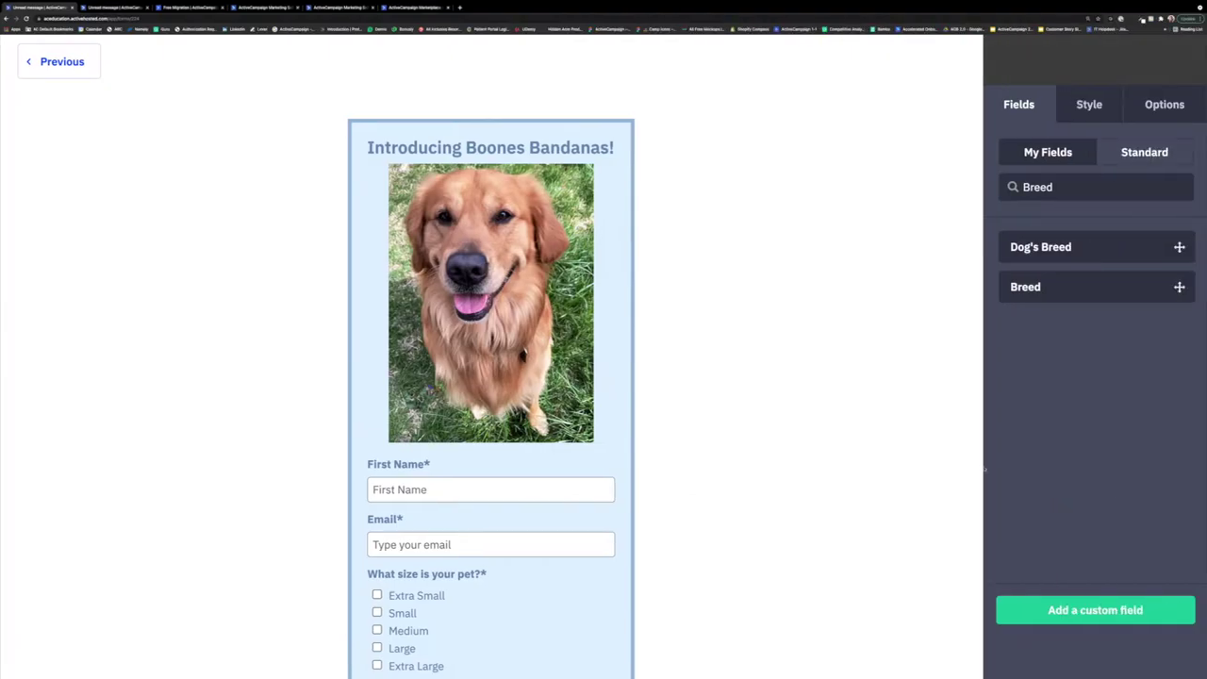
{"action": "scroll", "coordinate": [585, 495], "scroll_direction": "down", "scroll_amount": 3}
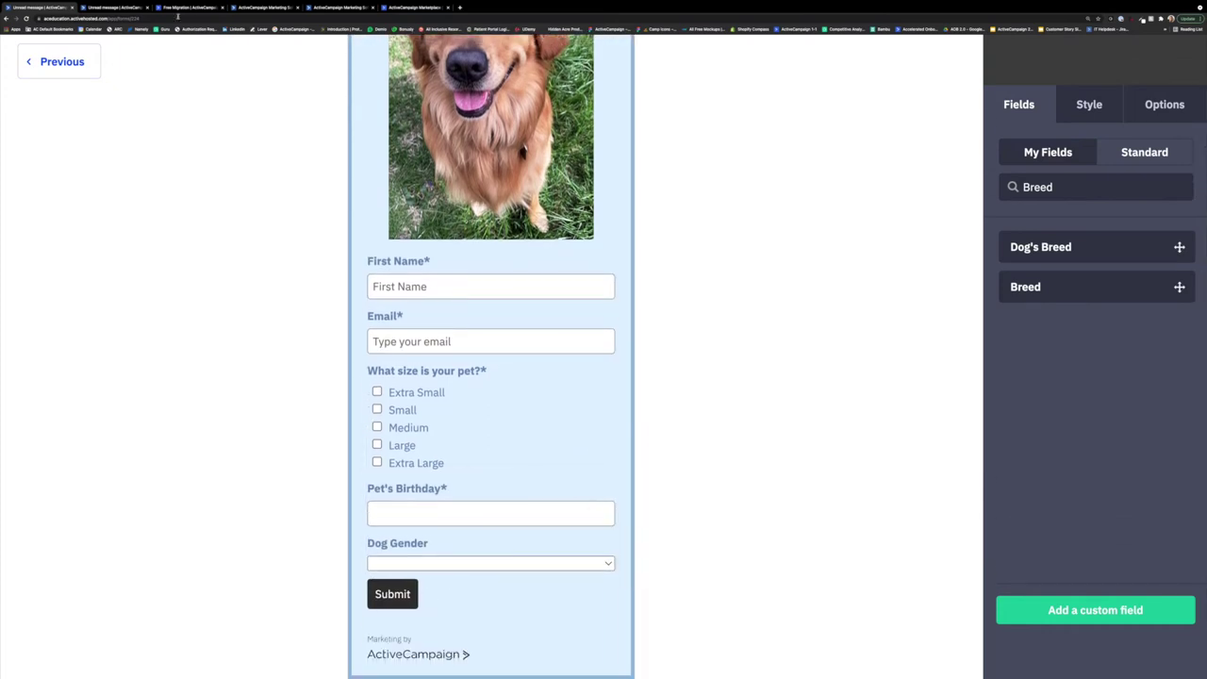
Switch to the open contact record and look over its General Details and Pet Information fields
{"action": "left_click", "coordinate": [133, 8]}
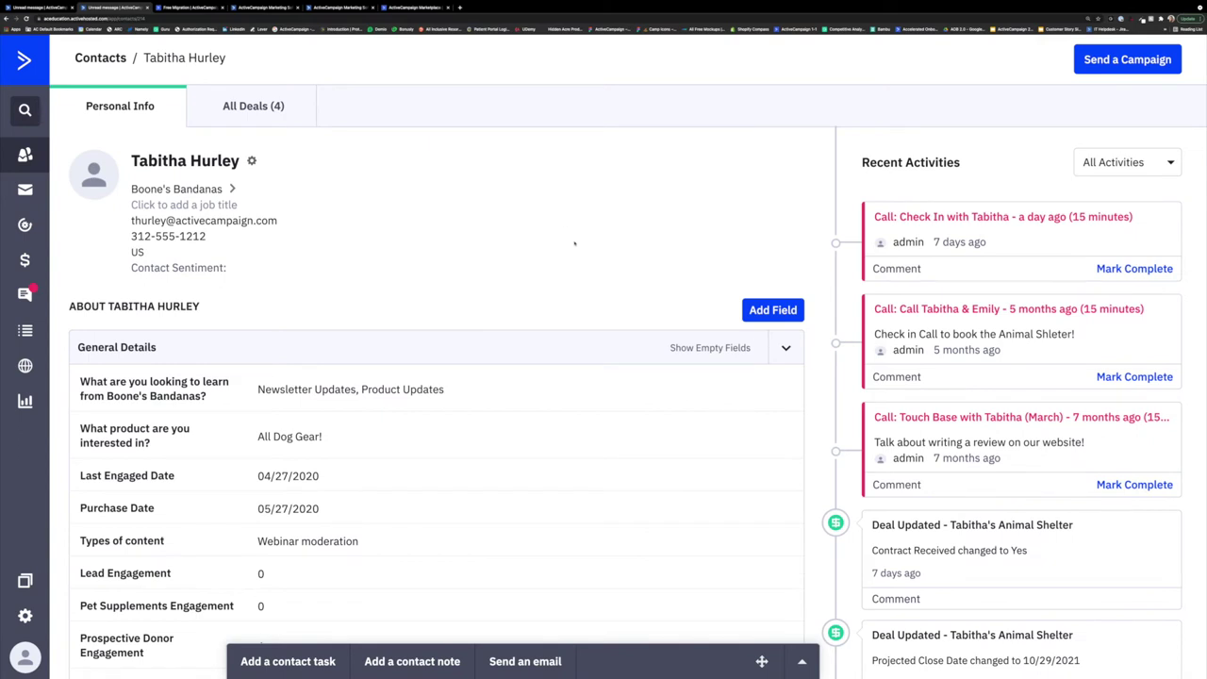
{"action": "scroll", "coordinate": [574, 243], "scroll_direction": "down", "scroll_amount": 5}
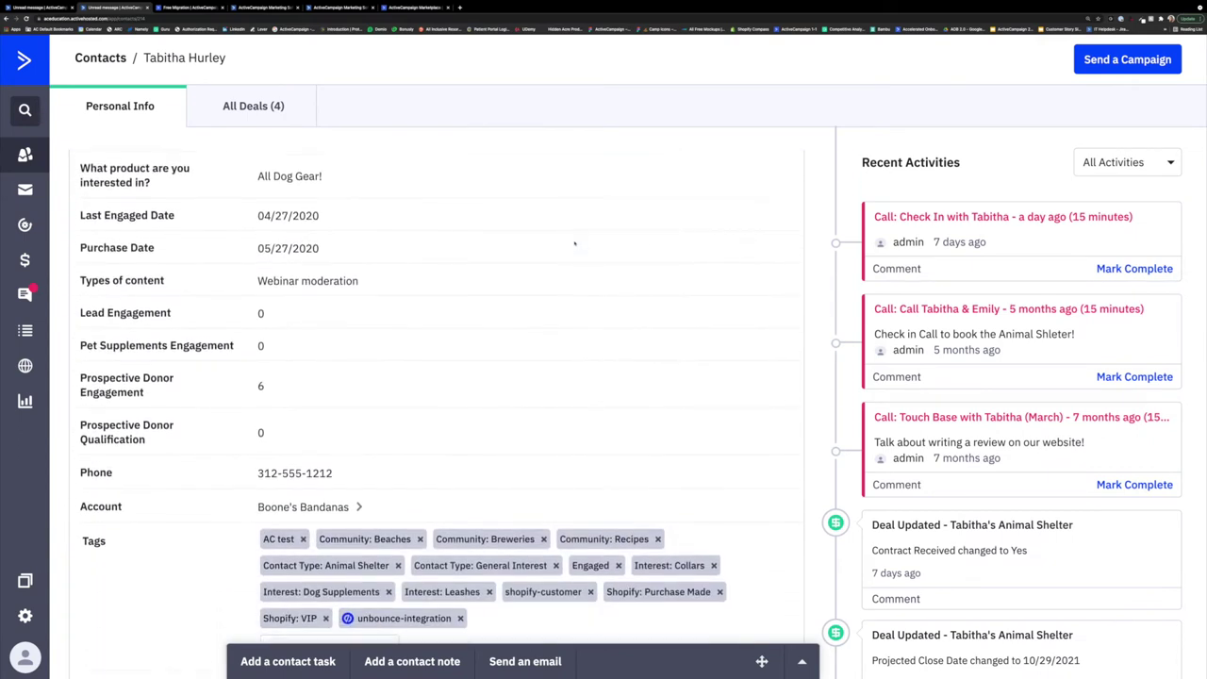
{"action": "scroll", "coordinate": [574, 244], "scroll_direction": "down", "scroll_amount": 8}
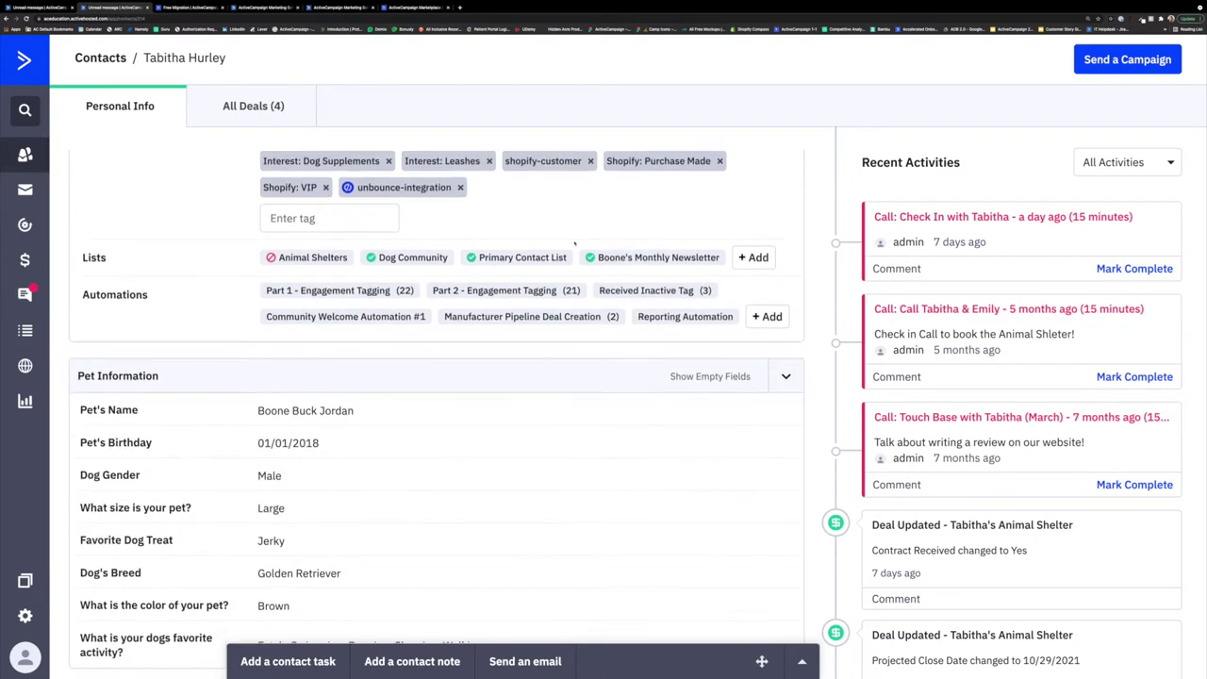
{"action": "scroll", "coordinate": [574, 243], "scroll_direction": "up", "scroll_amount": 10}
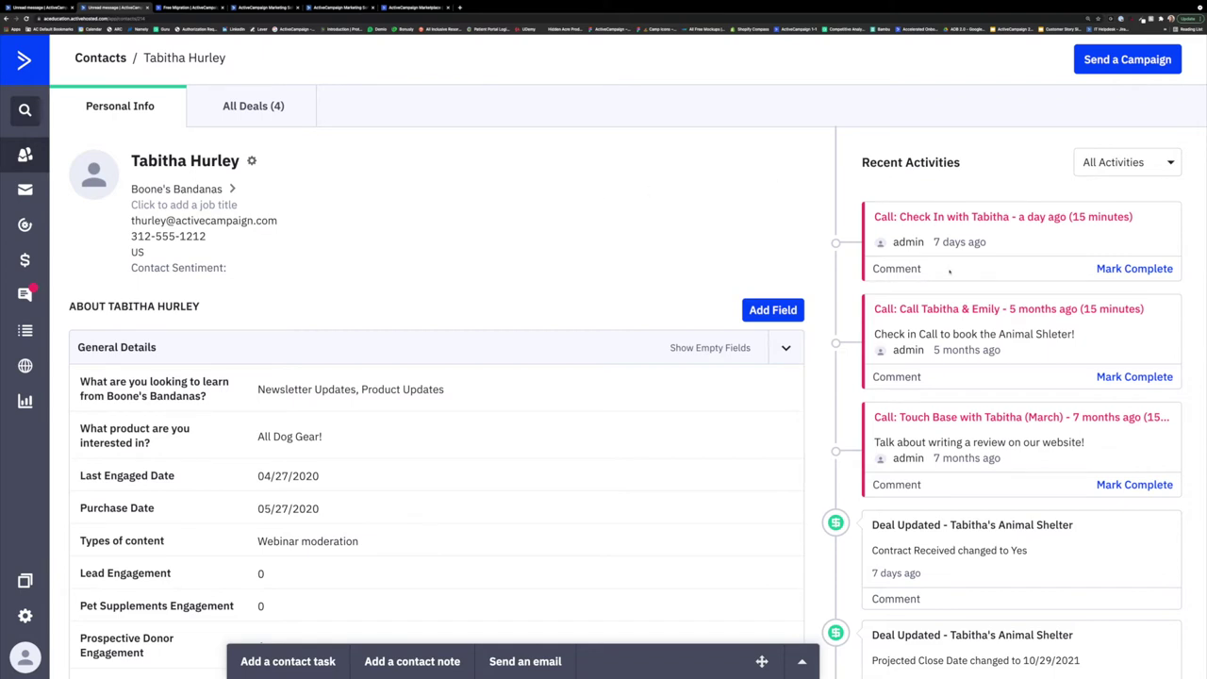
Examine the contact's Recent Activities timeline, including its deal updates, automation entries and sent campaigns
{"action": "scroll", "coordinate": [949, 271], "scroll_direction": "down", "scroll_amount": 4}
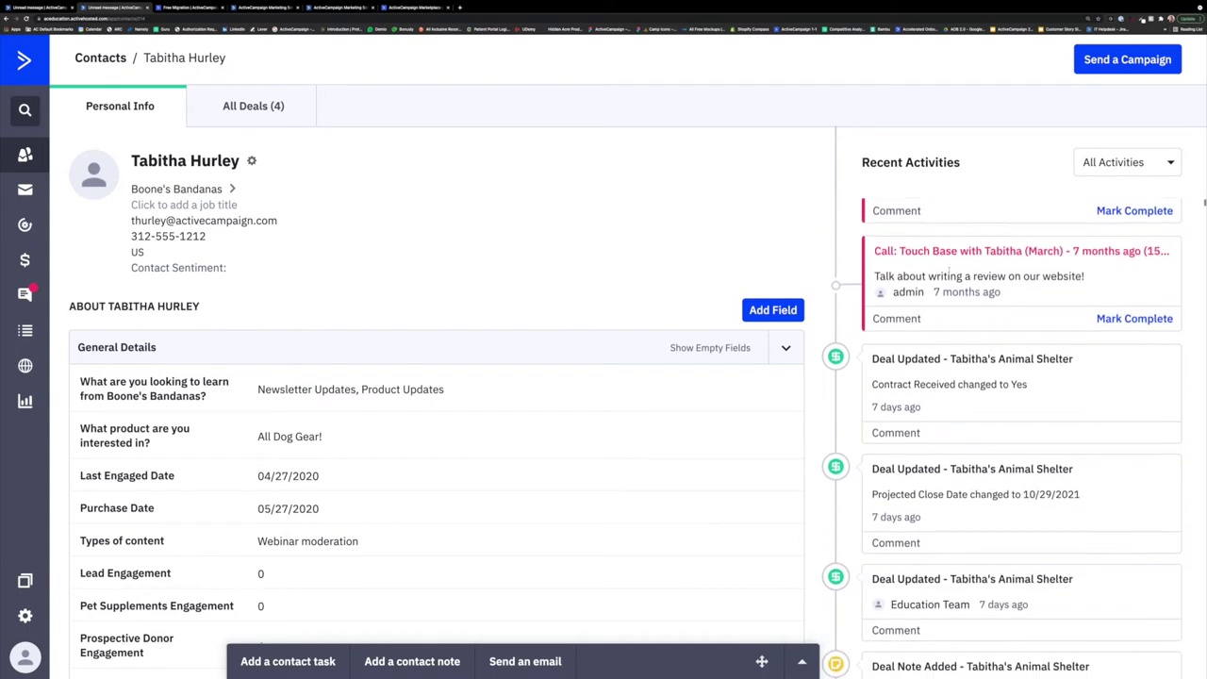
{"action": "scroll", "coordinate": [947, 275], "scroll_direction": "down", "scroll_amount": 5}
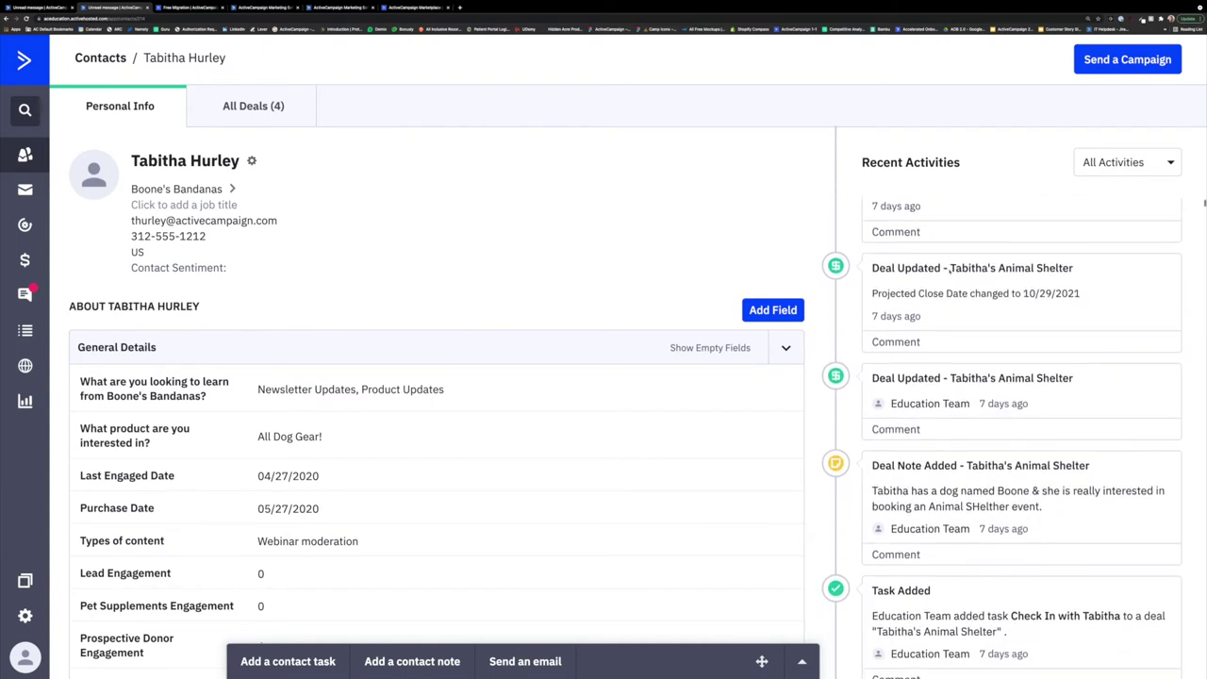
{"action": "scroll", "coordinate": [949, 271], "scroll_direction": "down", "scroll_amount": 8}
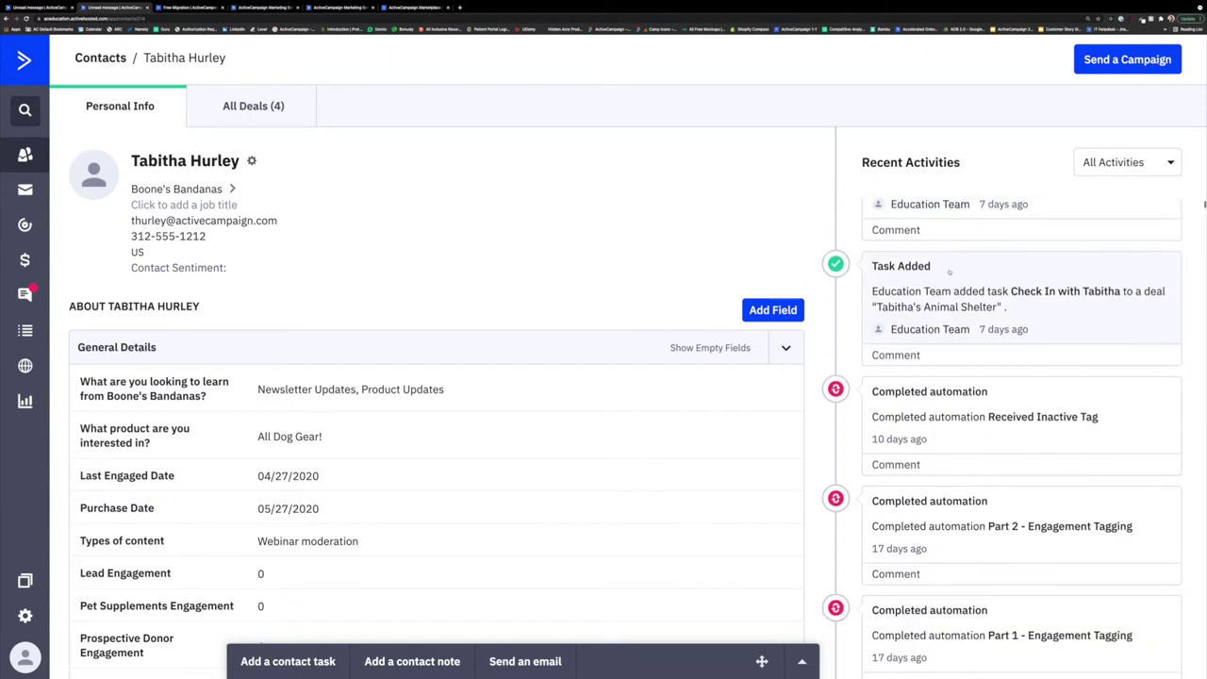
{"action": "scroll", "coordinate": [949, 272], "scroll_direction": "down", "scroll_amount": 6}
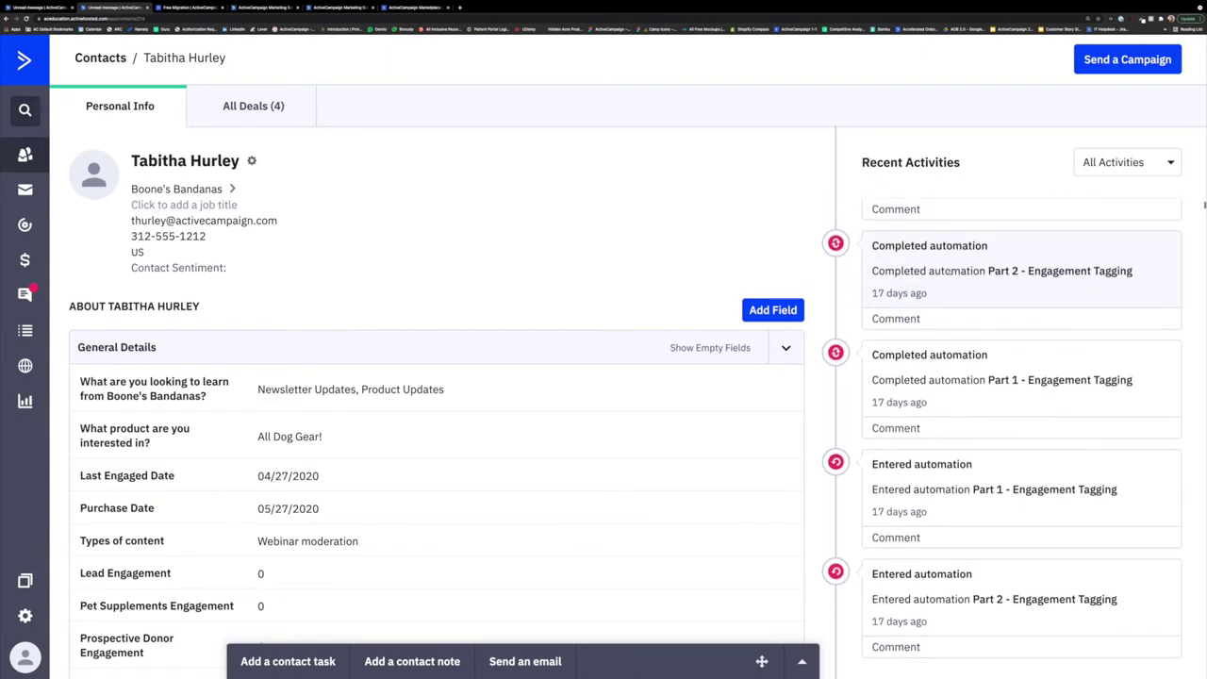
{"action": "scroll", "coordinate": [949, 271], "scroll_direction": "down", "scroll_amount": 5}
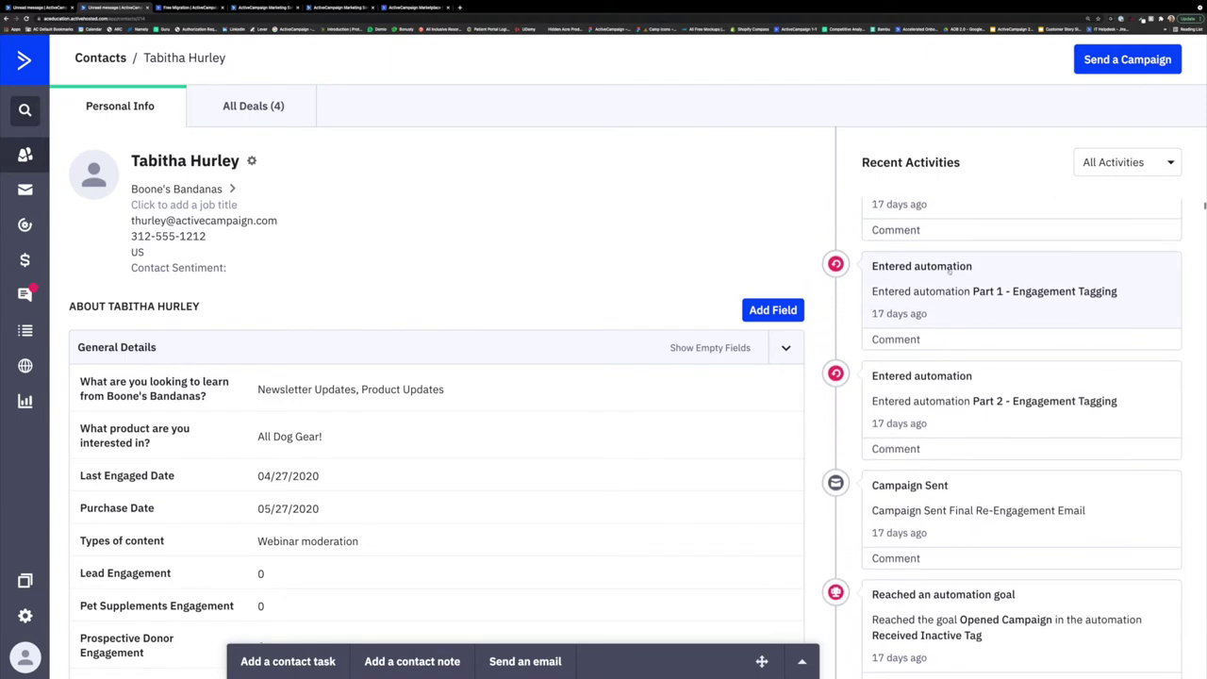
{"action": "scroll", "coordinate": [948, 269], "scroll_direction": "down", "scroll_amount": 4}
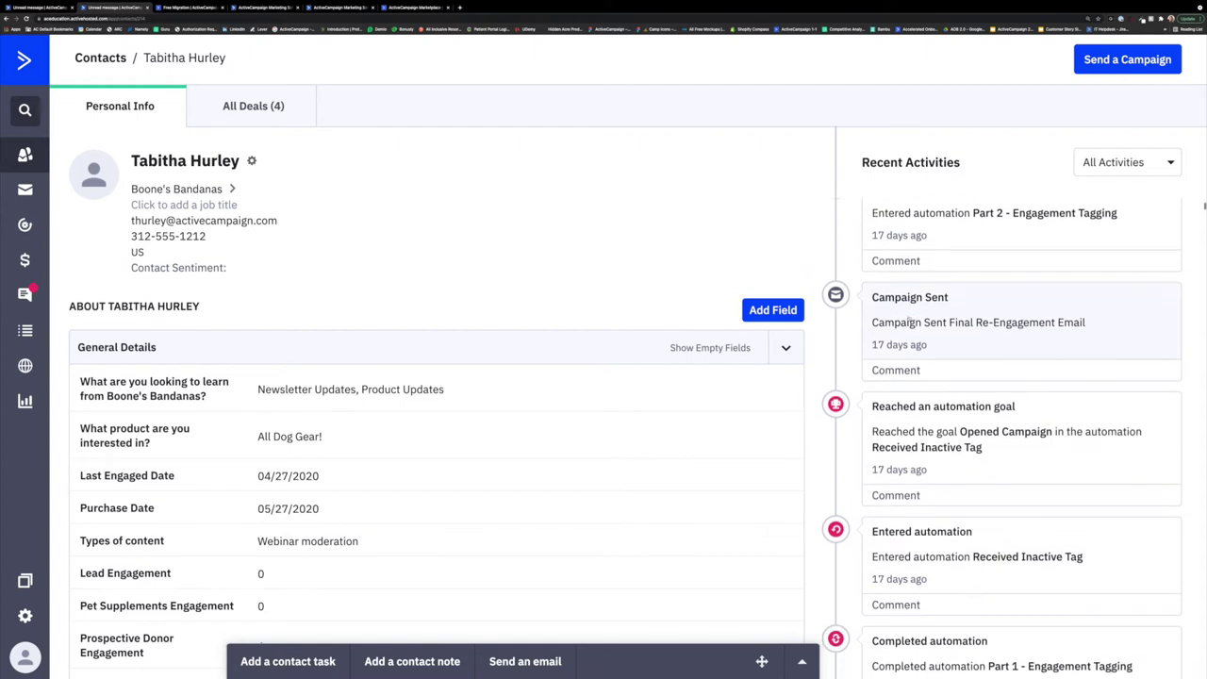
{"action": "scroll", "coordinate": [907, 322], "scroll_direction": "down", "scroll_amount": 4}
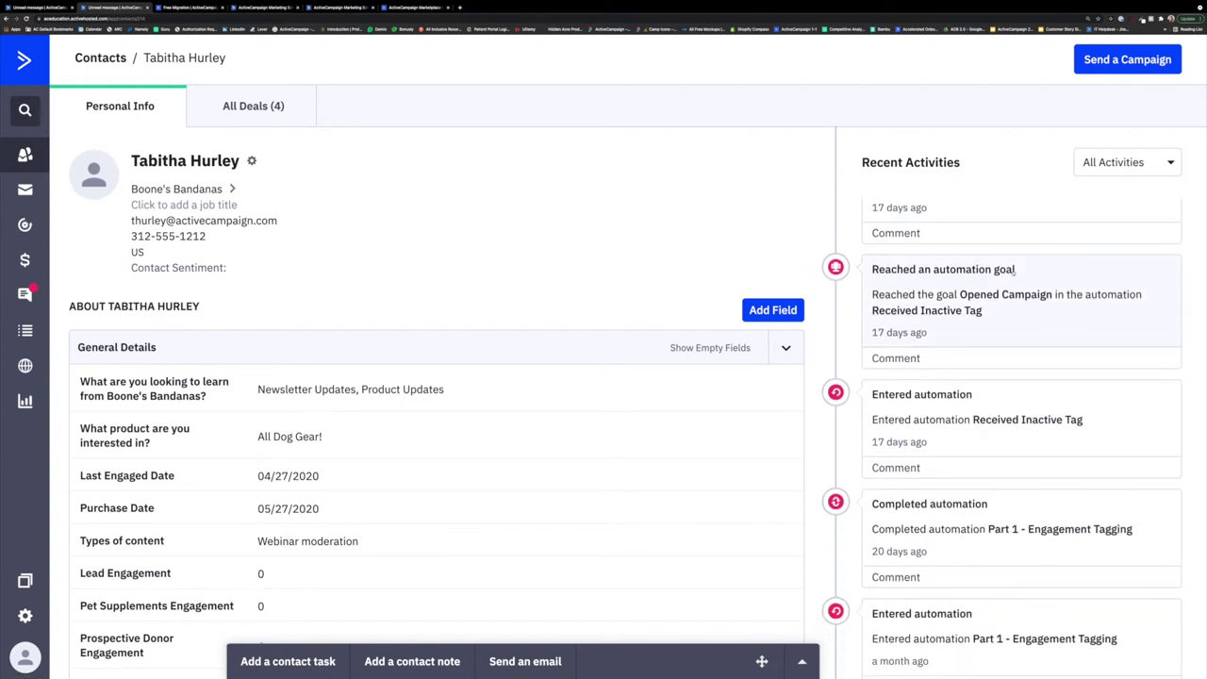
{"action": "scroll", "coordinate": [898, 290], "scroll_direction": "down", "scroll_amount": 1}
{"action": "scroll", "coordinate": [899, 292], "scroll_direction": "down", "scroll_amount": 6}
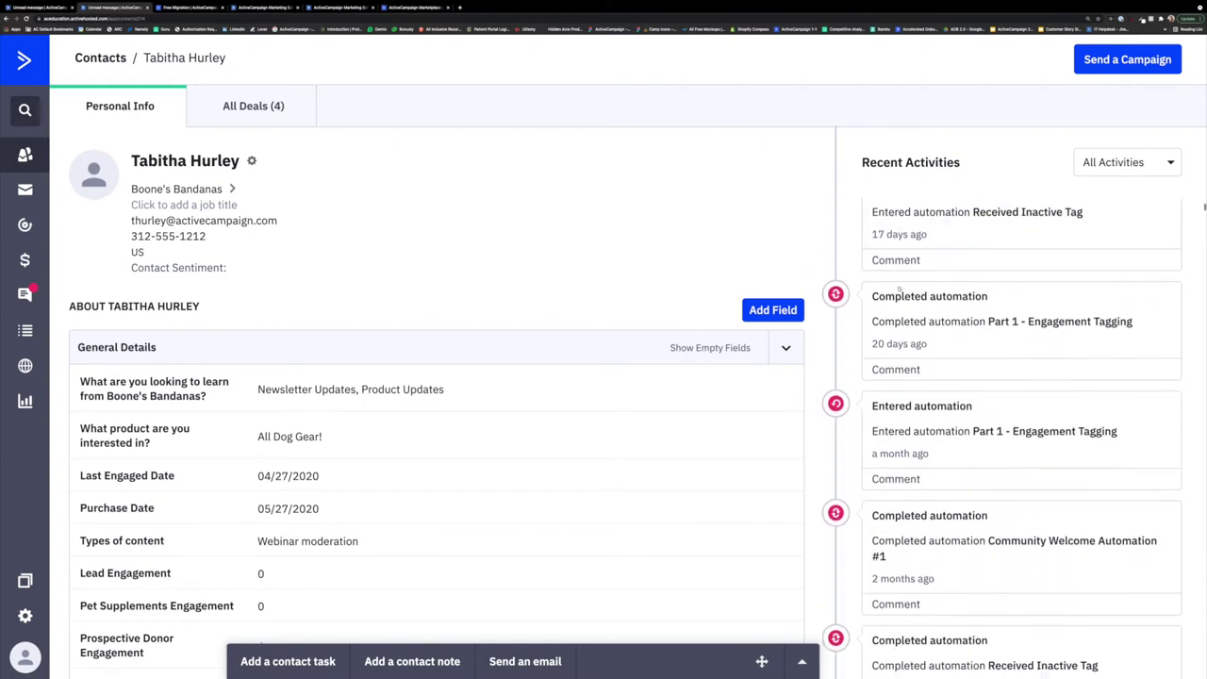
{"action": "scroll", "coordinate": [899, 287], "scroll_direction": "down", "scroll_amount": 15}
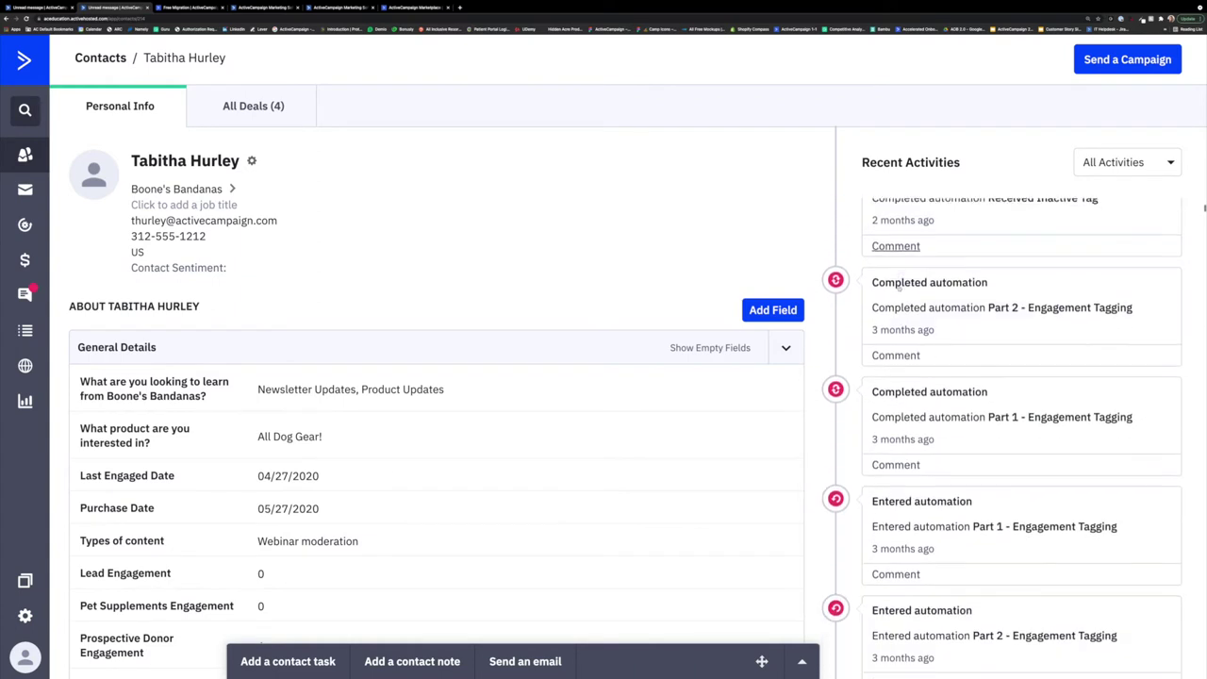
{"action": "scroll", "coordinate": [898, 290], "scroll_direction": "down", "scroll_amount": 10}
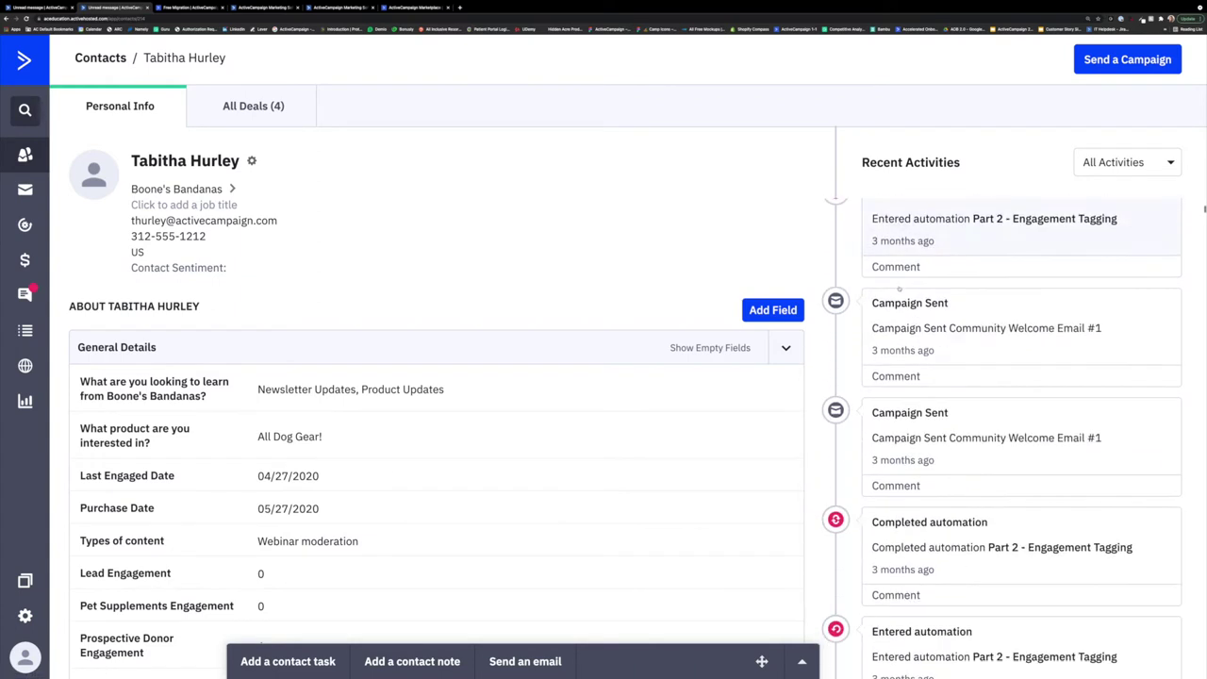
{"action": "scroll", "coordinate": [898, 289], "scroll_direction": "down", "scroll_amount": 4}
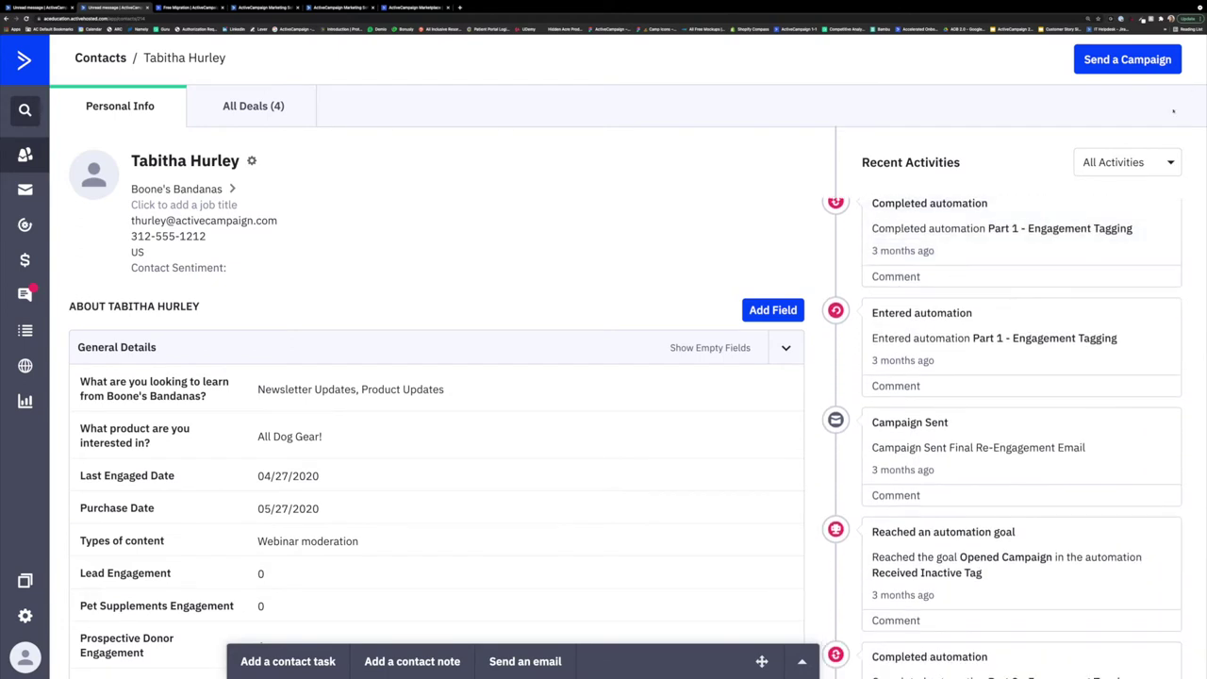
Filter the contact's Recent Activities to Automations and review the filtered timeline entries
{"action": "left_click", "coordinate": [1157, 168]}
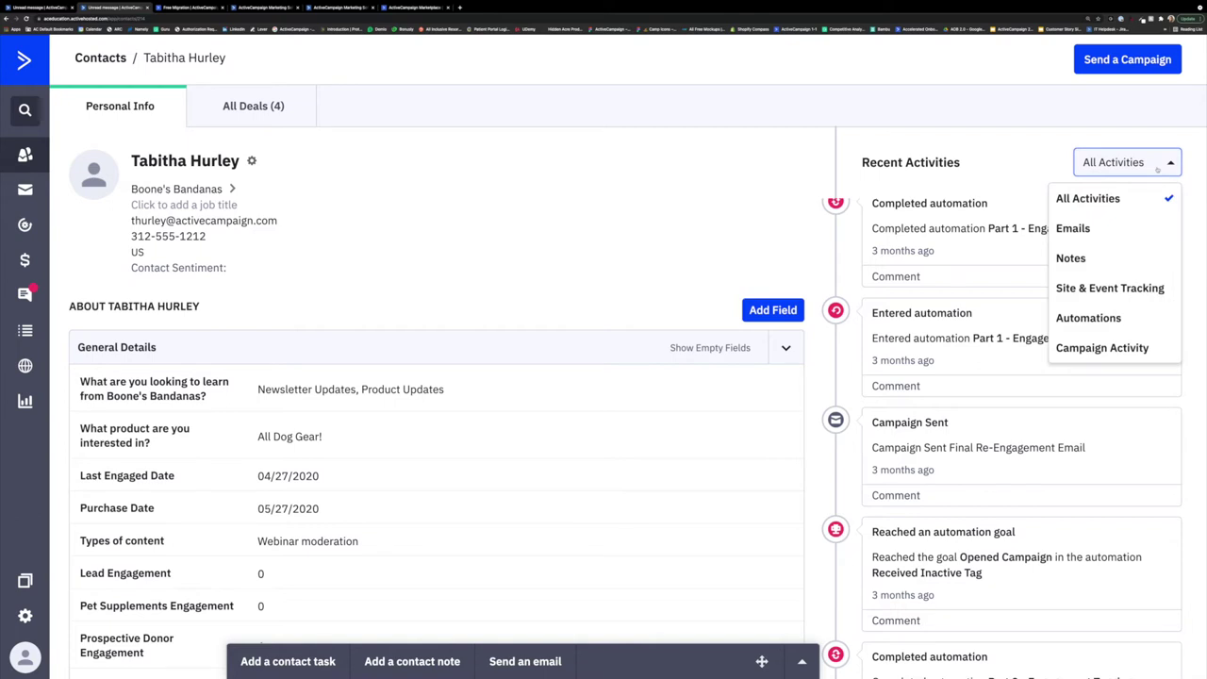
{"action": "left_click", "coordinate": [1090, 318]}
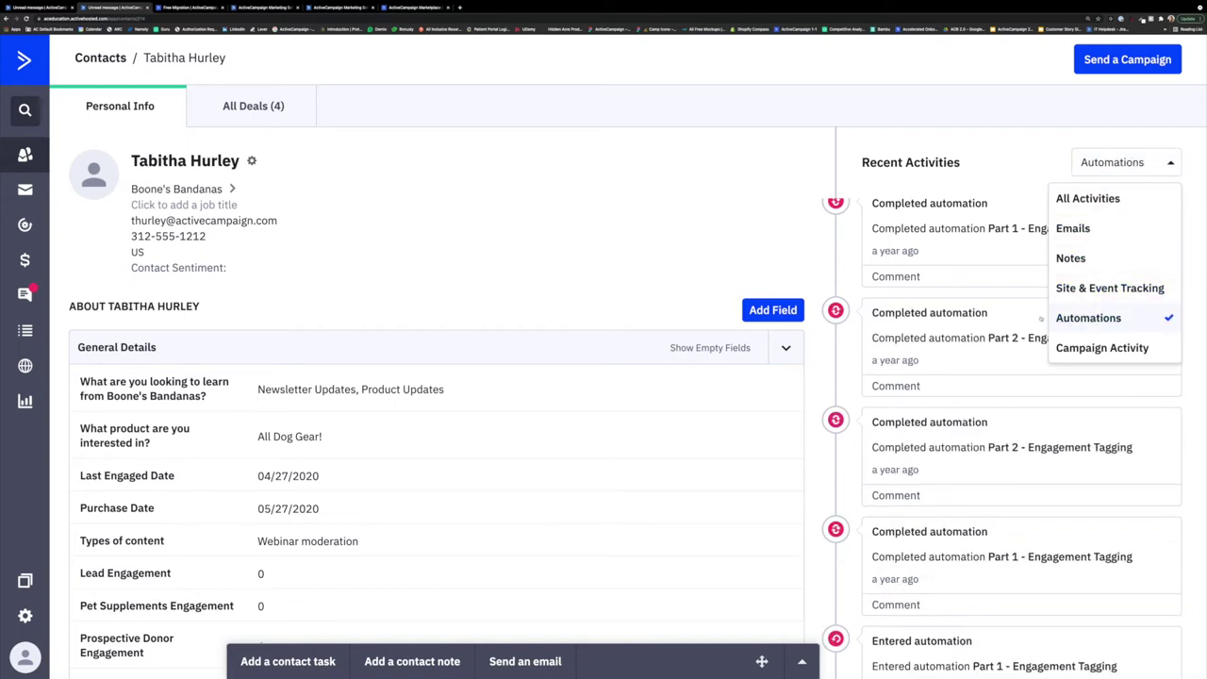
{"action": "left_click", "coordinate": [855, 267]}
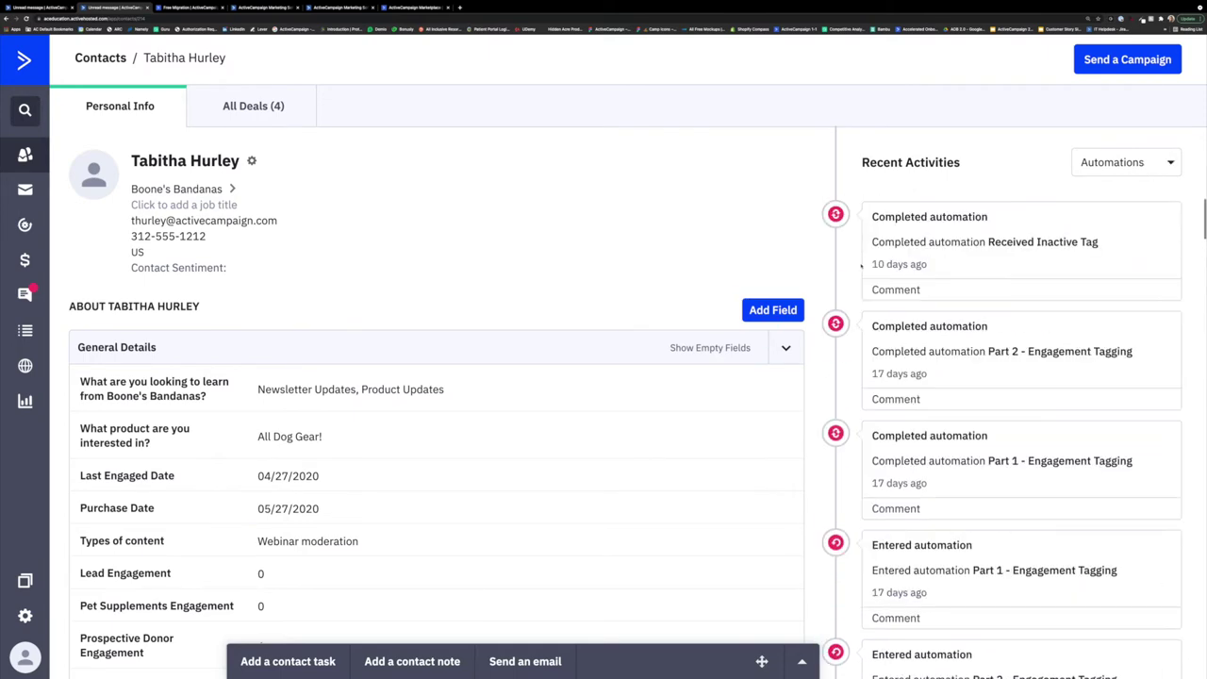
{"action": "mouse_move", "coordinate": [884, 269]}
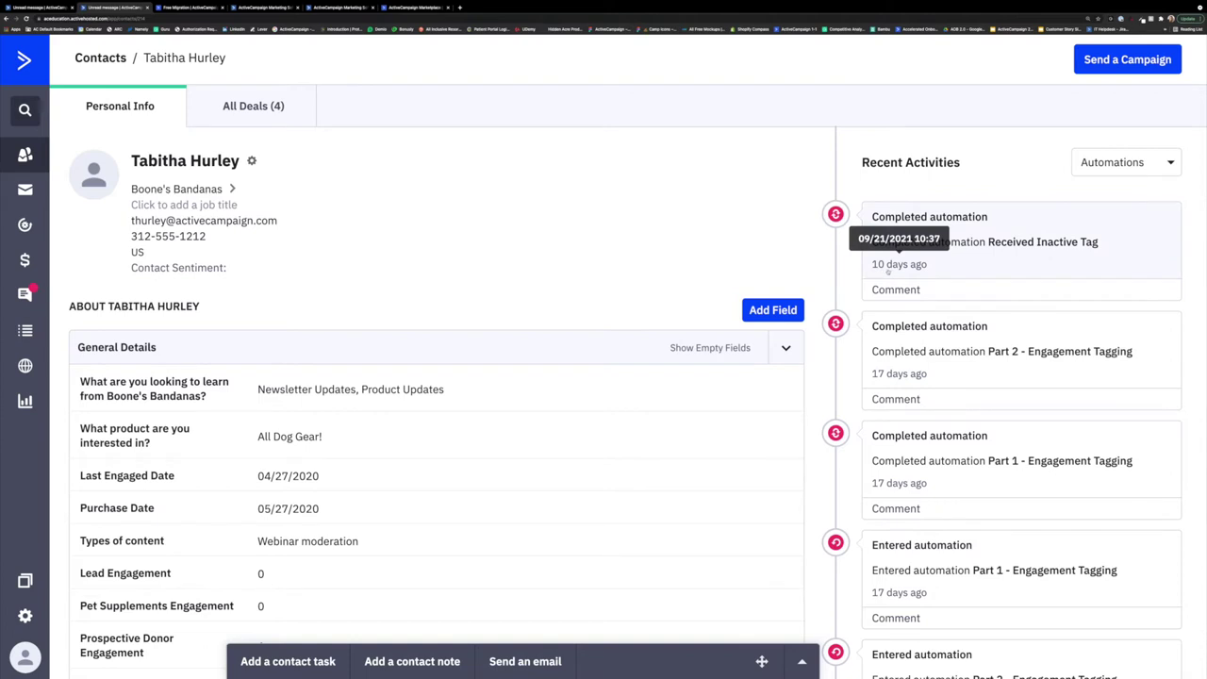
{"action": "scroll", "coordinate": [905, 283], "scroll_direction": "down", "scroll_amount": 3}
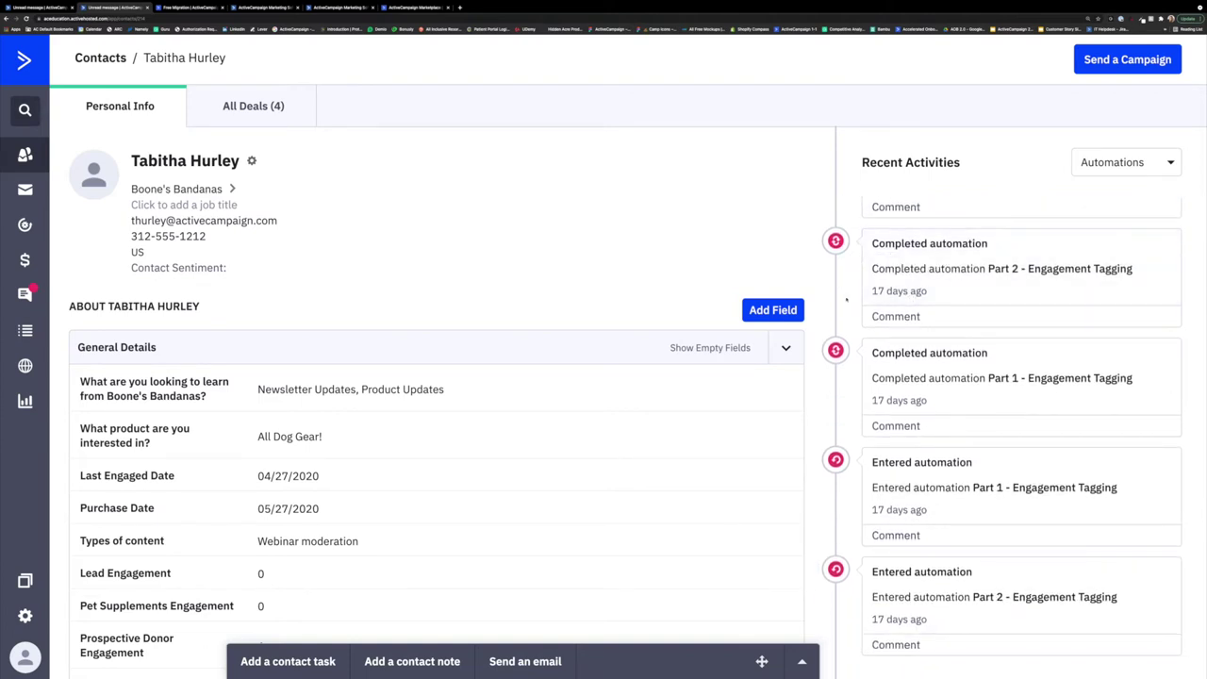
{"action": "scroll", "coordinate": [891, 422], "scroll_direction": "down", "scroll_amount": 3}
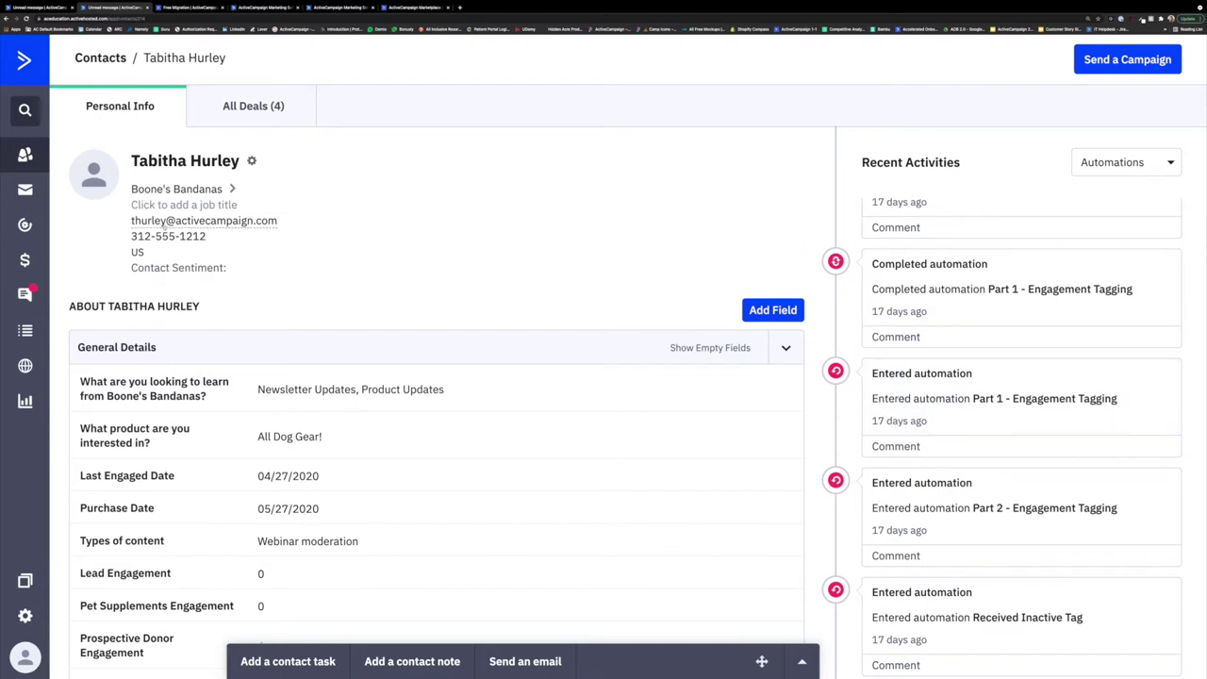
Examine the contact's General Details, from the custom field answers down to the tags, lists and automations
{"action": "left_click_drag", "start_coordinate": [65, 306], "coordinate": [200, 306]}
{"action": "left_click", "coordinate": [218, 321]}
{"action": "scroll", "coordinate": [226, 320], "scroll_direction": "down", "scroll_amount": 3}
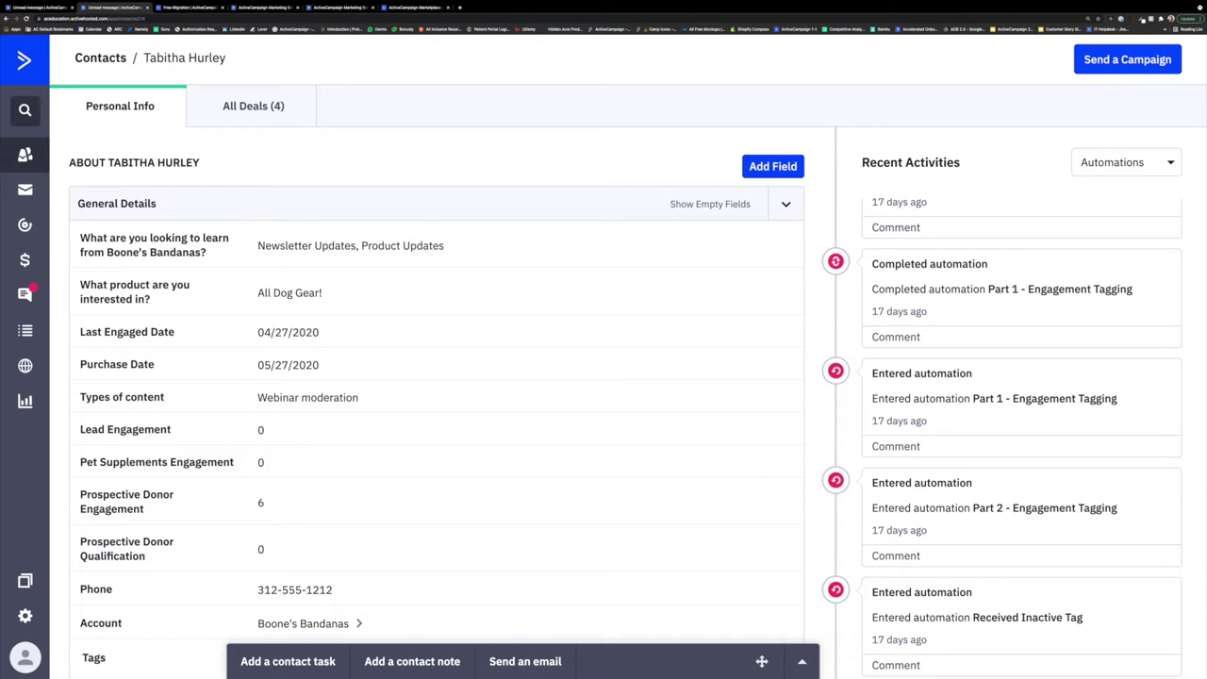
{"action": "scroll", "coordinate": [231, 462], "scroll_direction": "down", "scroll_amount": 5}
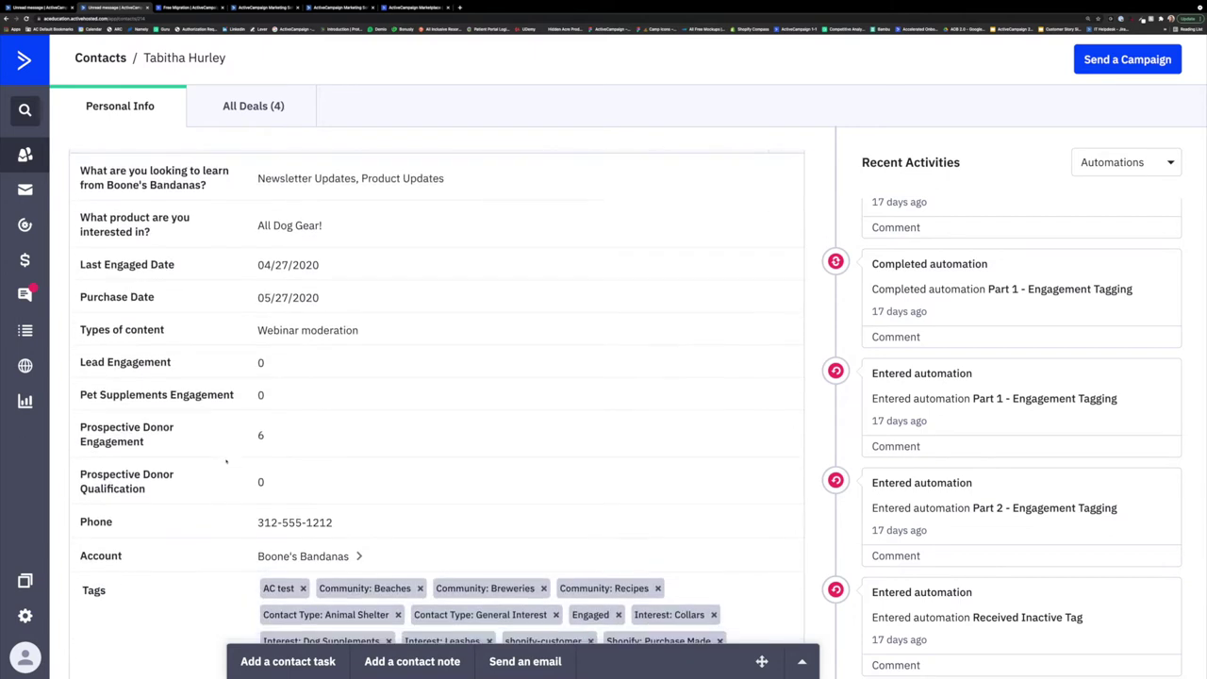
{"action": "scroll", "coordinate": [226, 461], "scroll_direction": "down", "scroll_amount": 1}
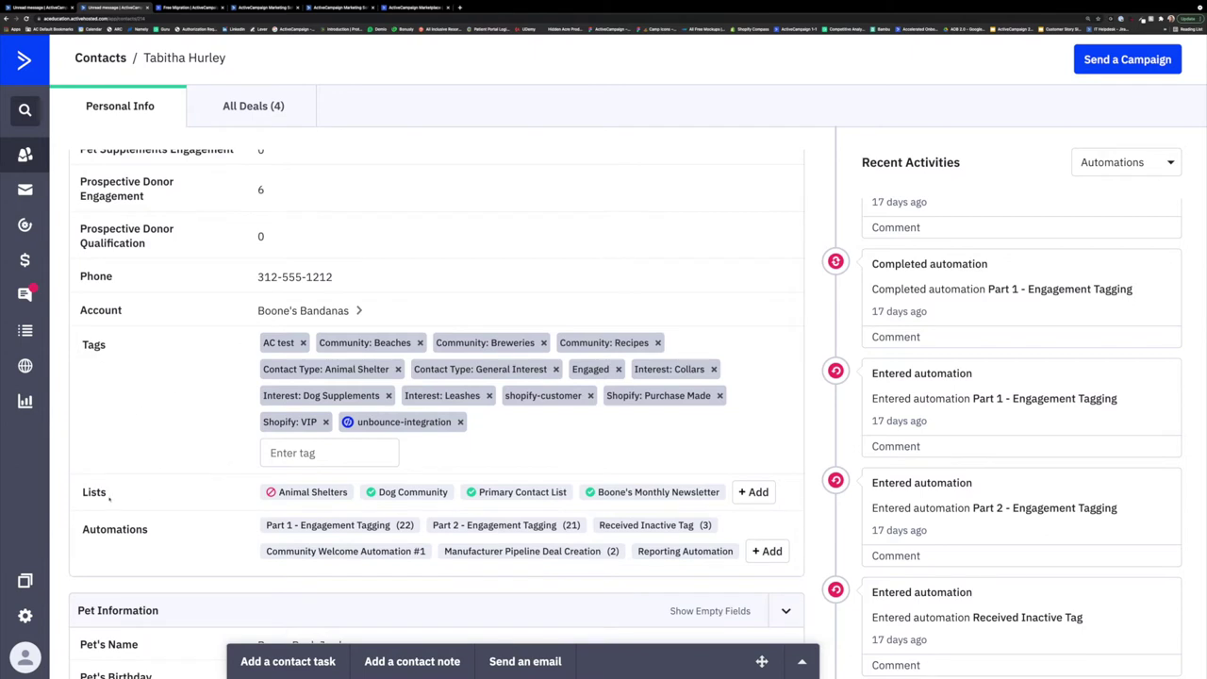
{"action": "scroll", "coordinate": [138, 451], "scroll_direction": "up", "scroll_amount": 5}
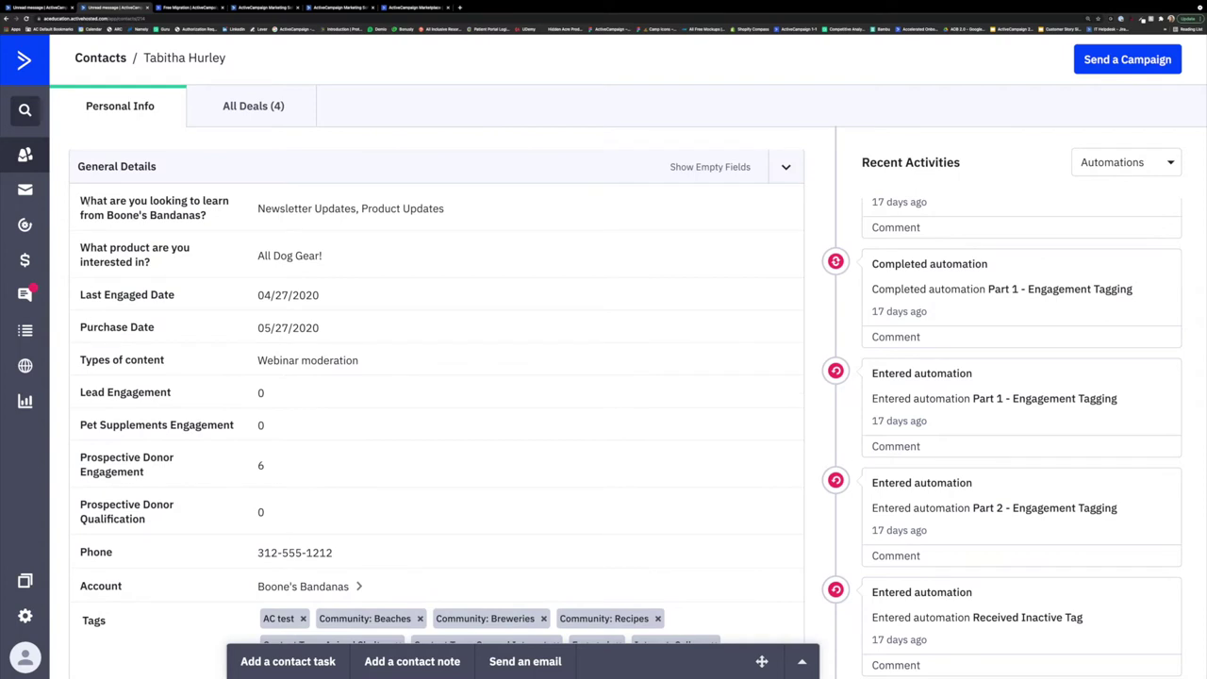
{"action": "left_click_drag", "start_coordinate": [80, 200], "coordinate": [211, 224]}
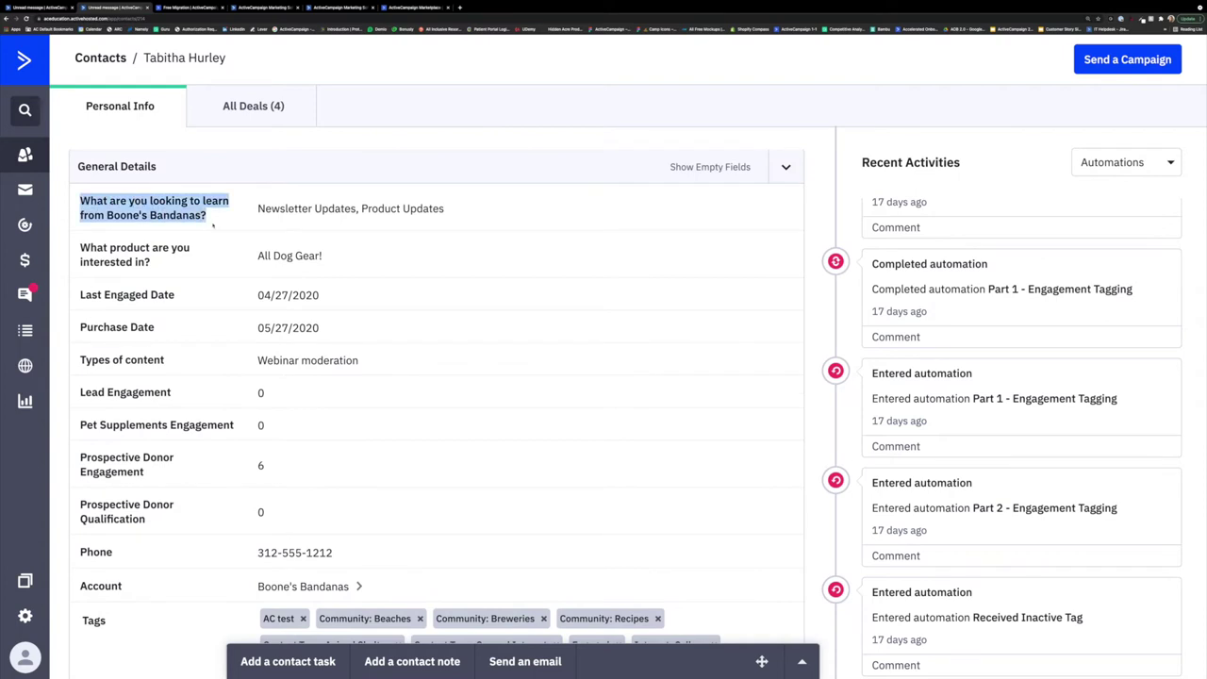
{"action": "left_click", "coordinate": [203, 256]}
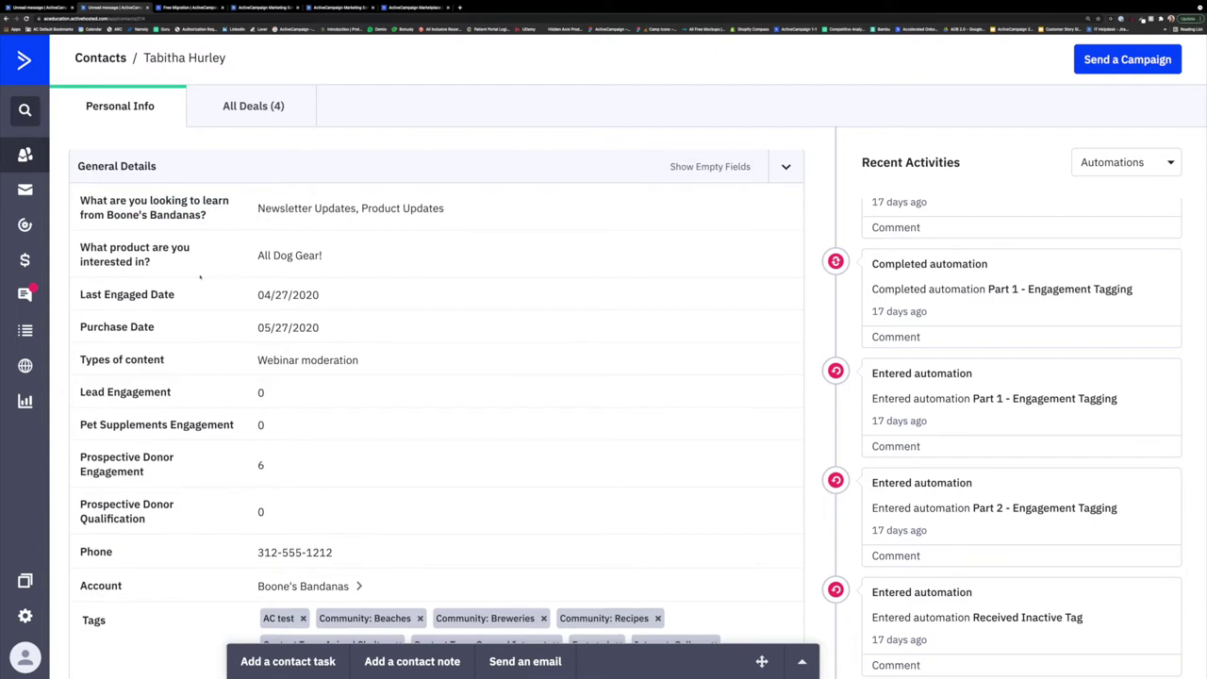
{"action": "scroll", "coordinate": [199, 276], "scroll_direction": "up", "scroll_amount": 2}
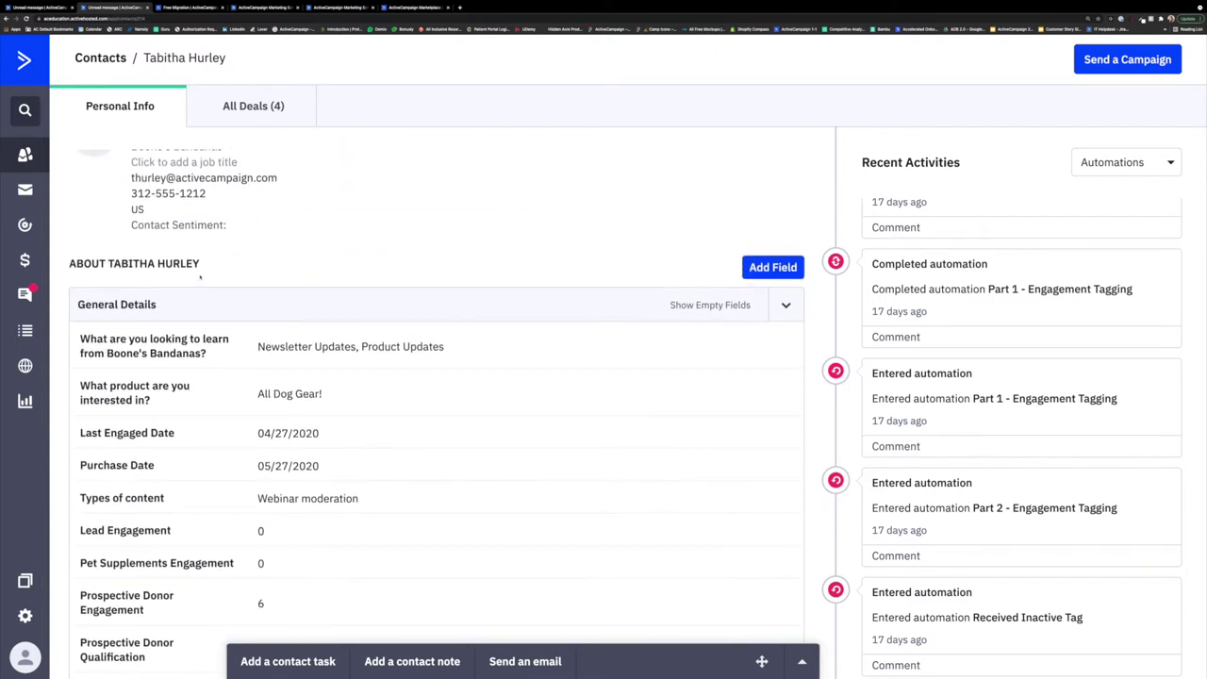
{"action": "scroll", "coordinate": [200, 276], "scroll_direction": "down", "scroll_amount": 7}
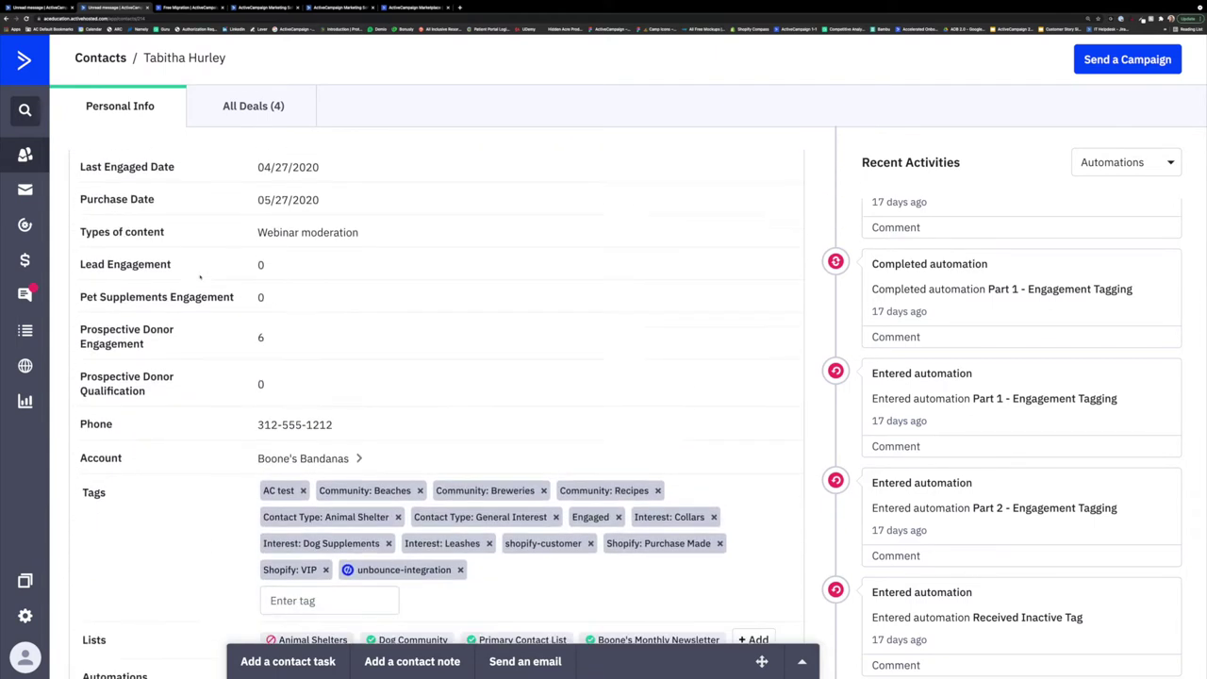
{"action": "scroll", "coordinate": [200, 276], "scroll_direction": "down", "scroll_amount": 1}
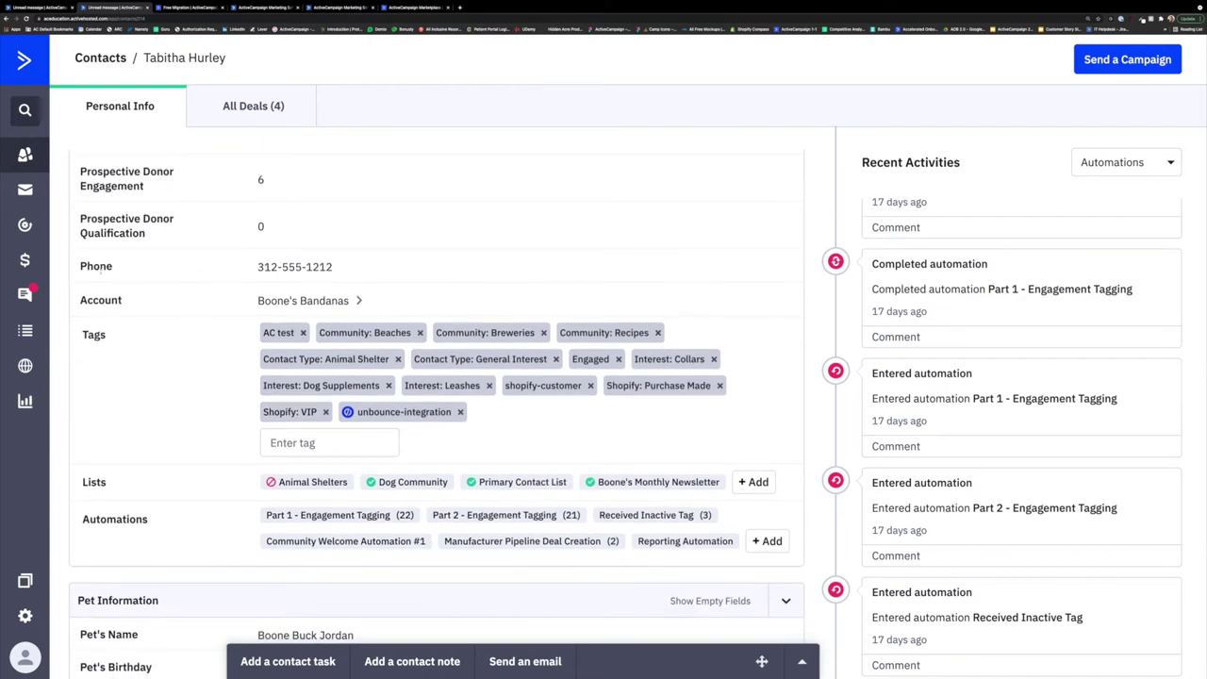
{"action": "scroll", "coordinate": [122, 325], "scroll_direction": "down", "scroll_amount": 1}
{"action": "scroll", "coordinate": [121, 325], "scroll_direction": "down", "scroll_amount": 2}
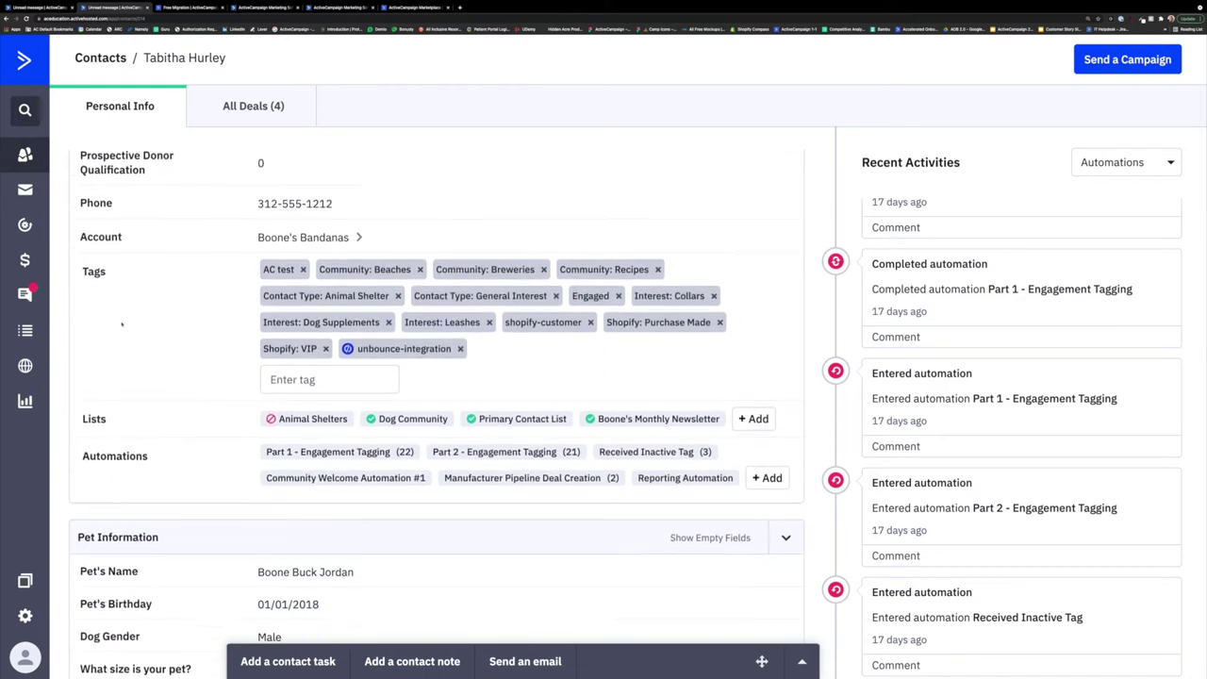
Add the tag "Attended Virtual Doggy Play date" to the contact
{"action": "left_click_drag", "start_coordinate": [76, 243], "coordinate": [139, 263]}
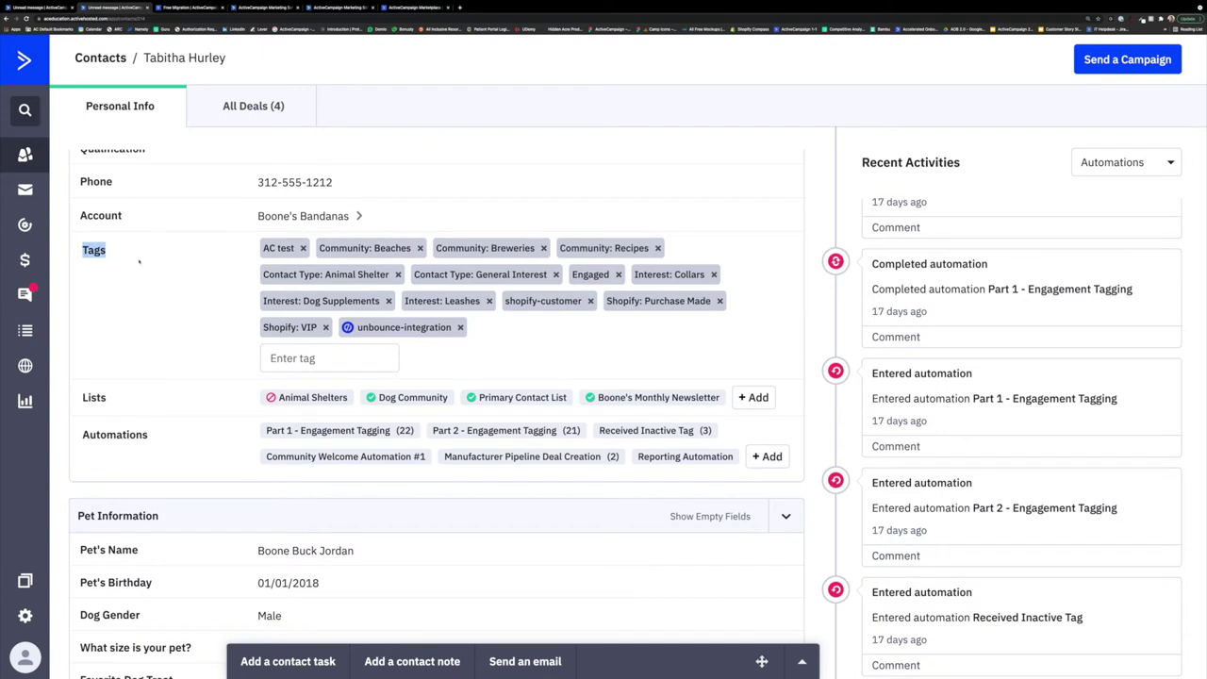
{"action": "left_click", "coordinate": [139, 263]}
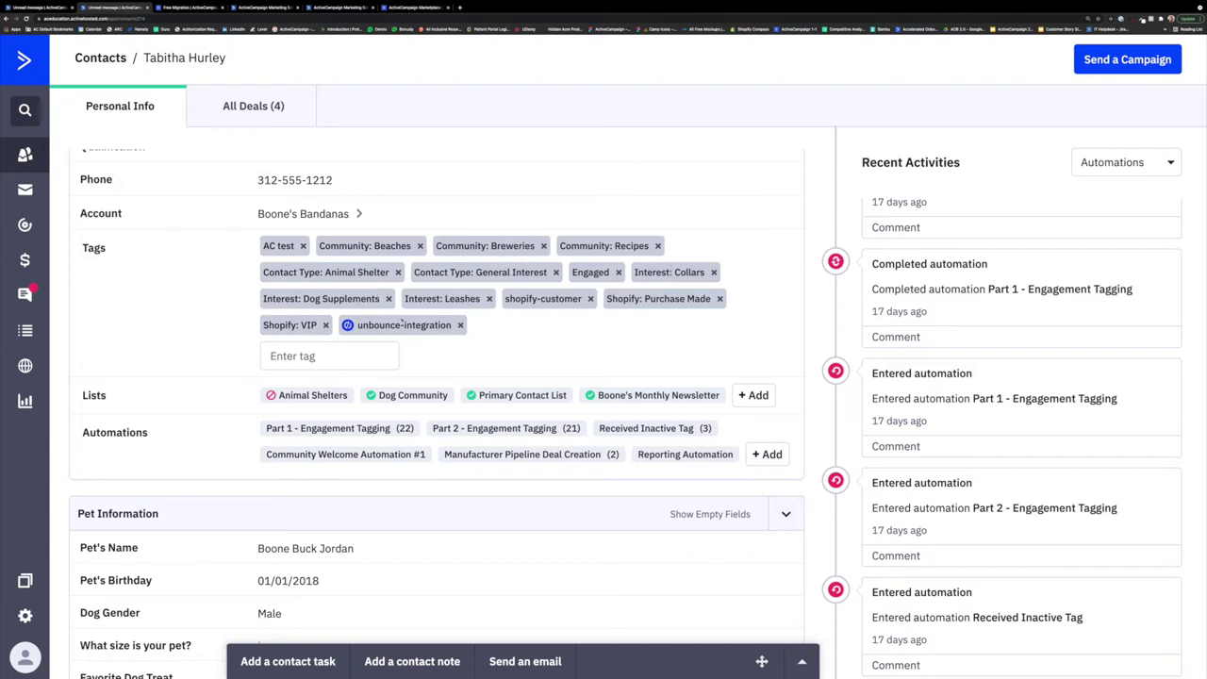
{"action": "left_click", "coordinate": [341, 352]}
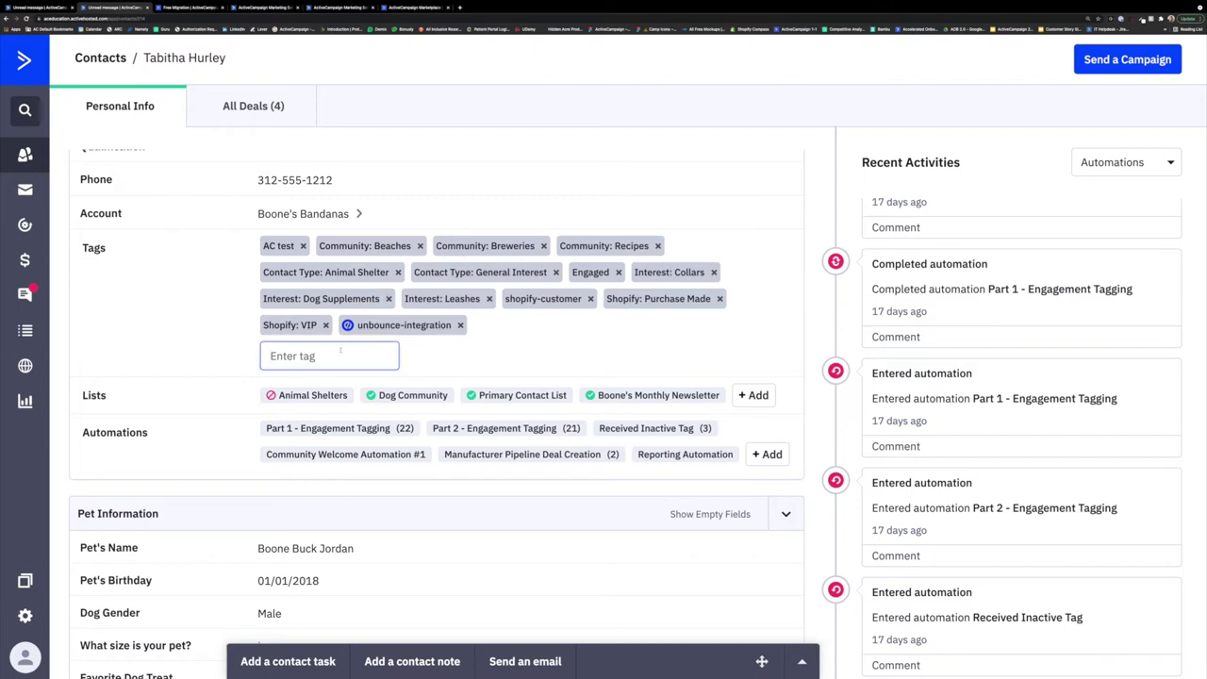
{"action": "type", "text": "Attended"}
{"action": "type", "text": " Virtual Do"}
{"action": "type", "text": "ggy PLay"}
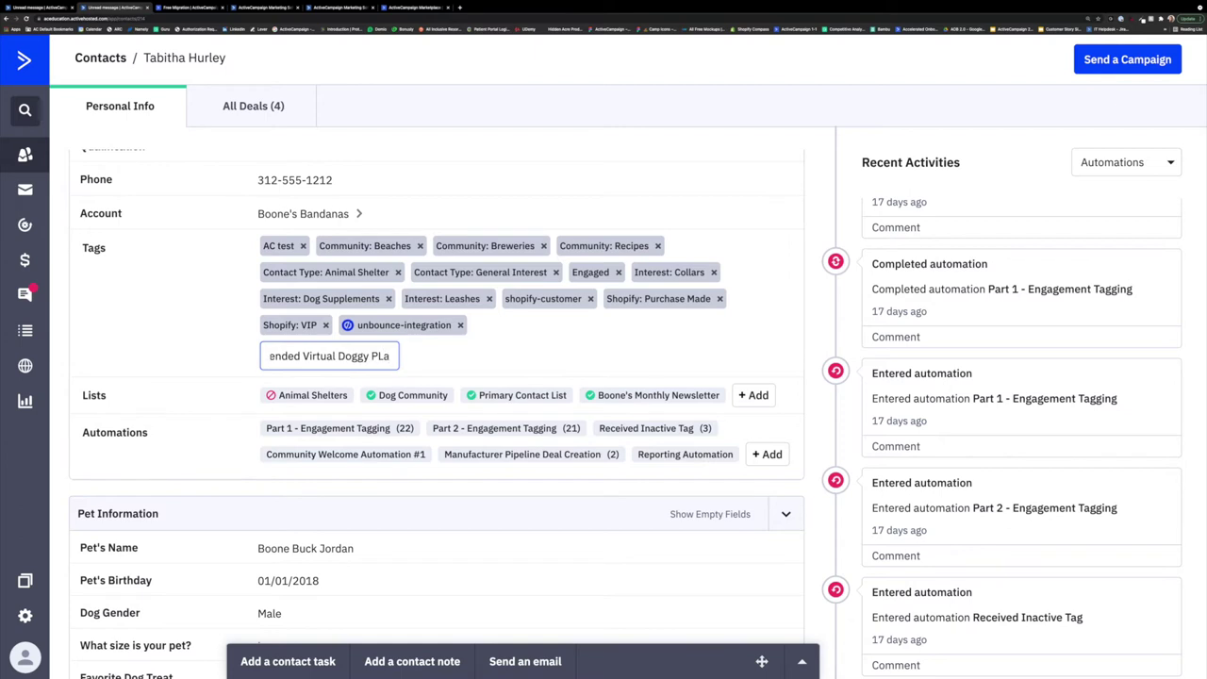
{"action": "key", "text": "BackSpace"}
{"action": "key", "text": "BackSpace"}
{"action": "key", "text": "BackSpace"}
{"action": "type", "text": "l"}
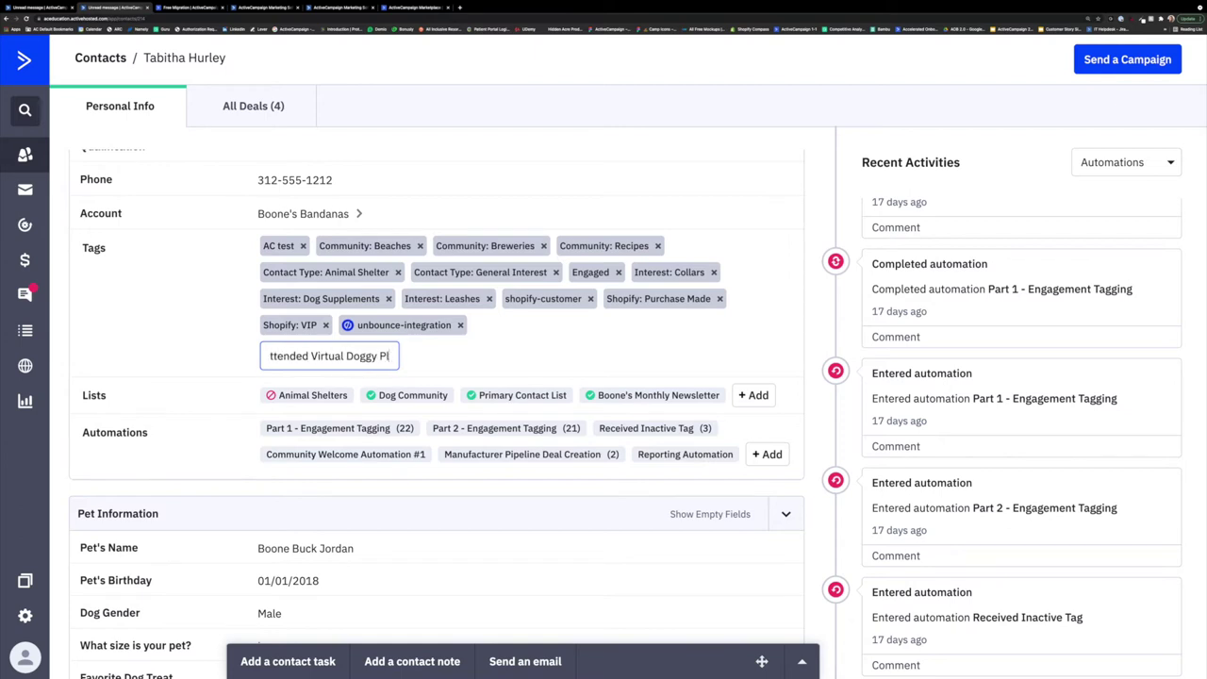
{"action": "type", "text": "ay date"}
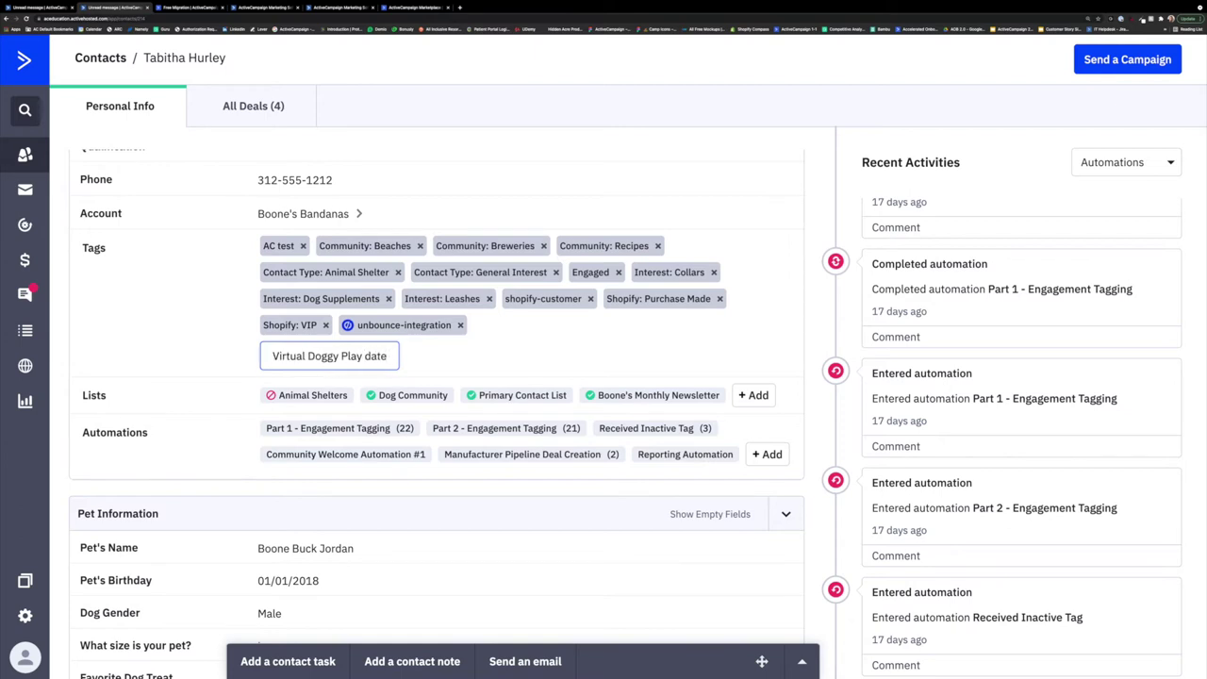
{"action": "key", "text": "Return"}
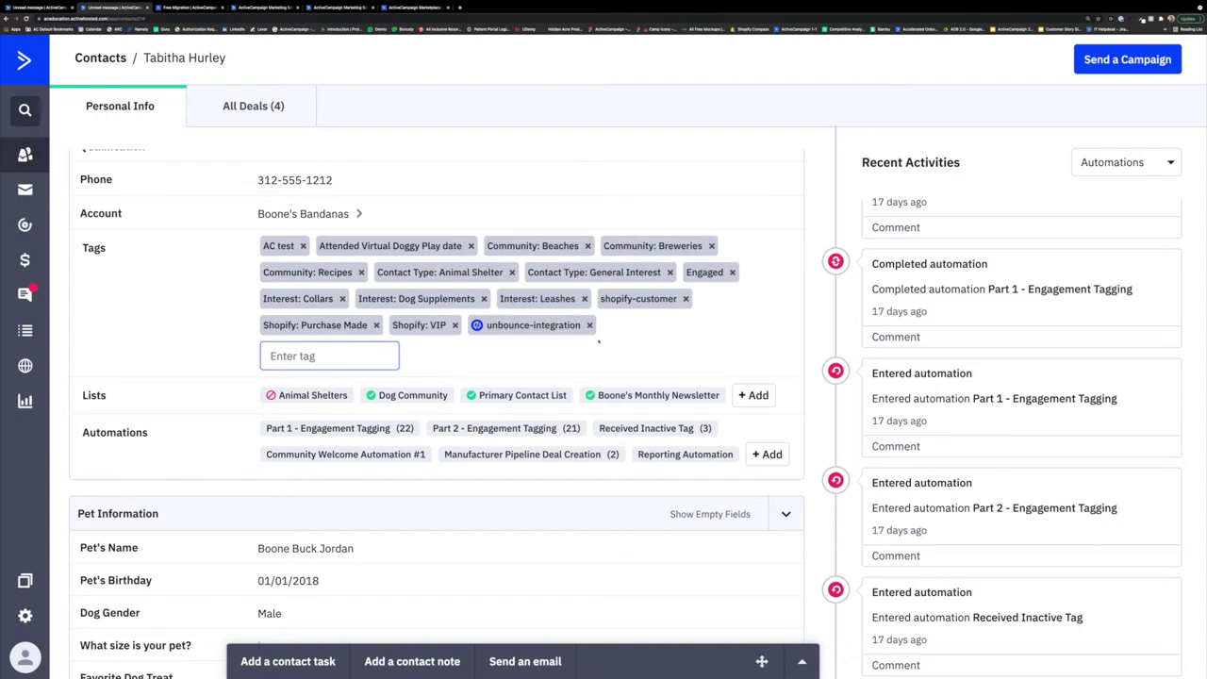
{"action": "left_click_drag", "start_coordinate": [318, 245], "coordinate": [462, 245]}
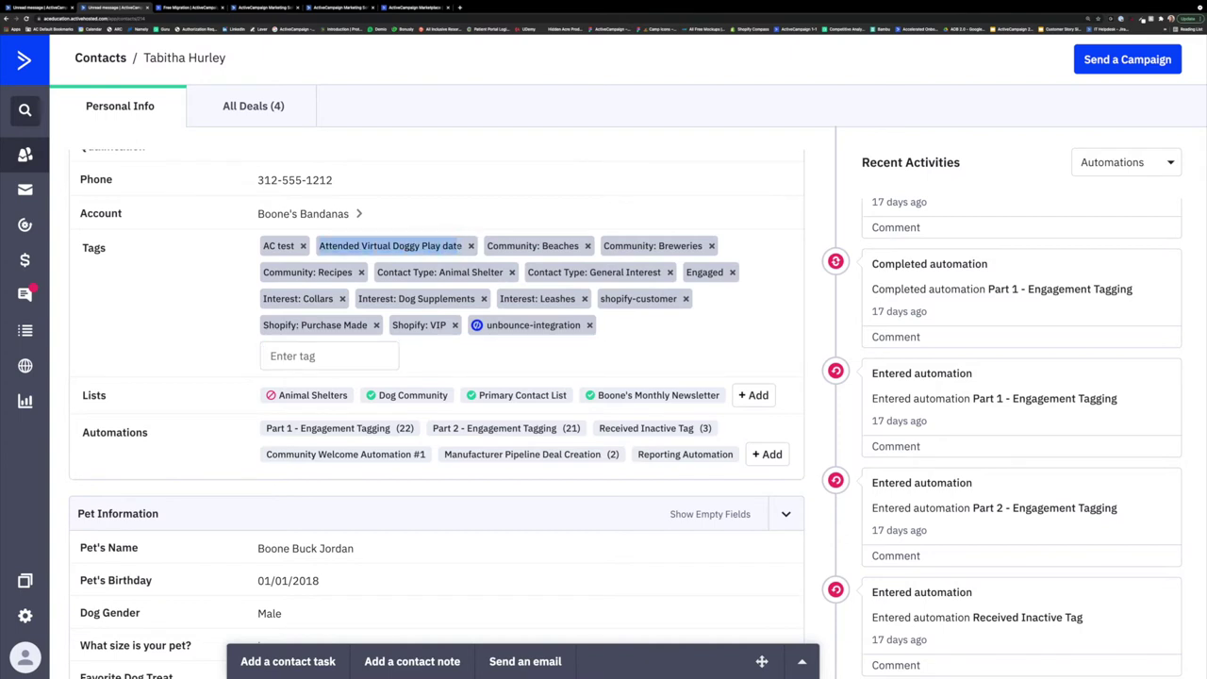
{"action": "left_click", "coordinate": [491, 217]}
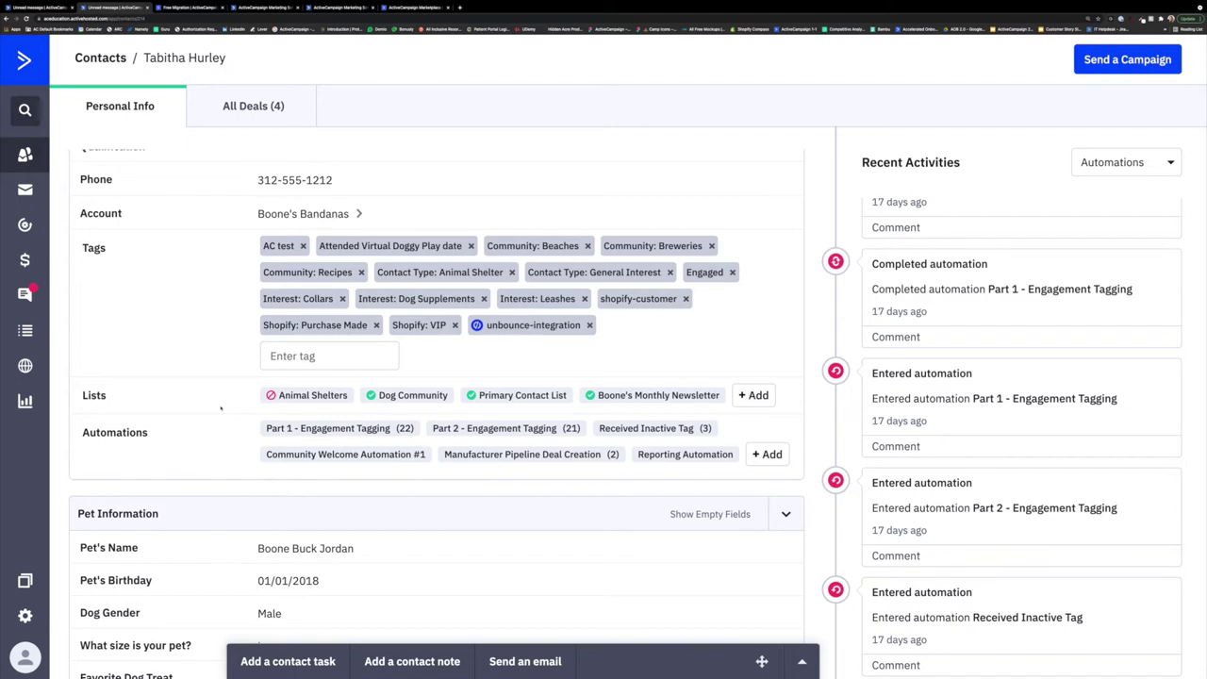
Remove the "Attended Virtual Doggy Play date" tag from the contact
{"action": "scroll", "coordinate": [221, 408], "scroll_direction": "down", "scroll_amount": 2}
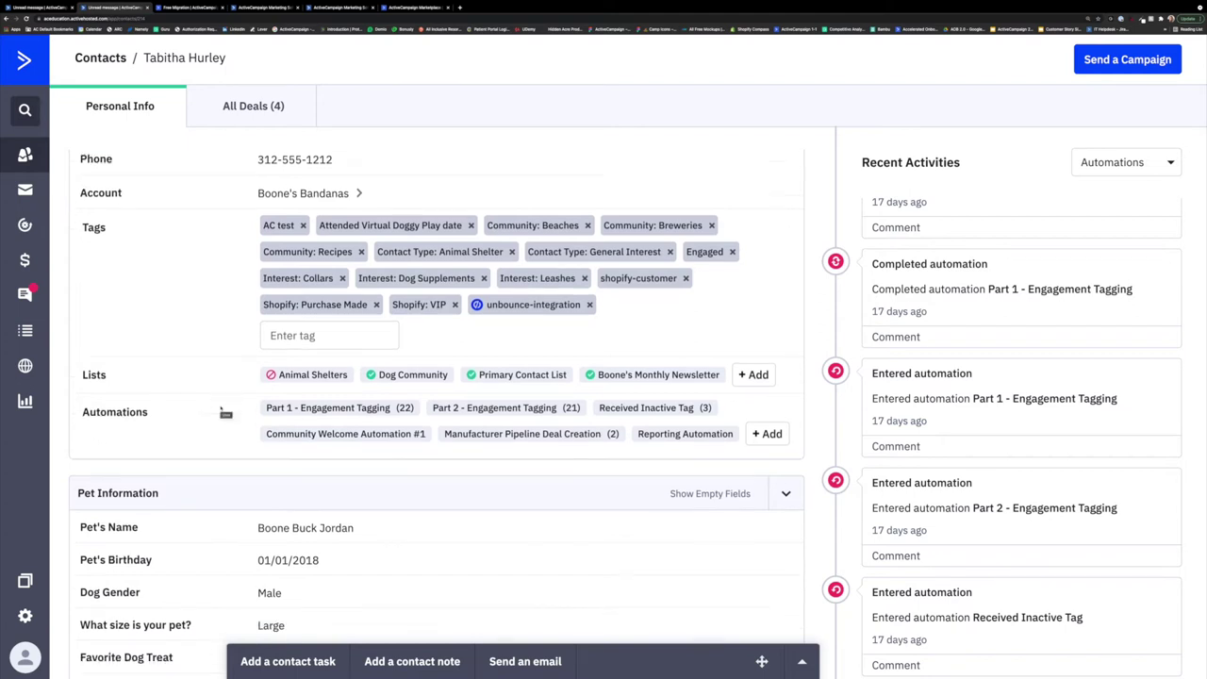
{"action": "scroll", "coordinate": [221, 409], "scroll_direction": "up", "scroll_amount": 3}
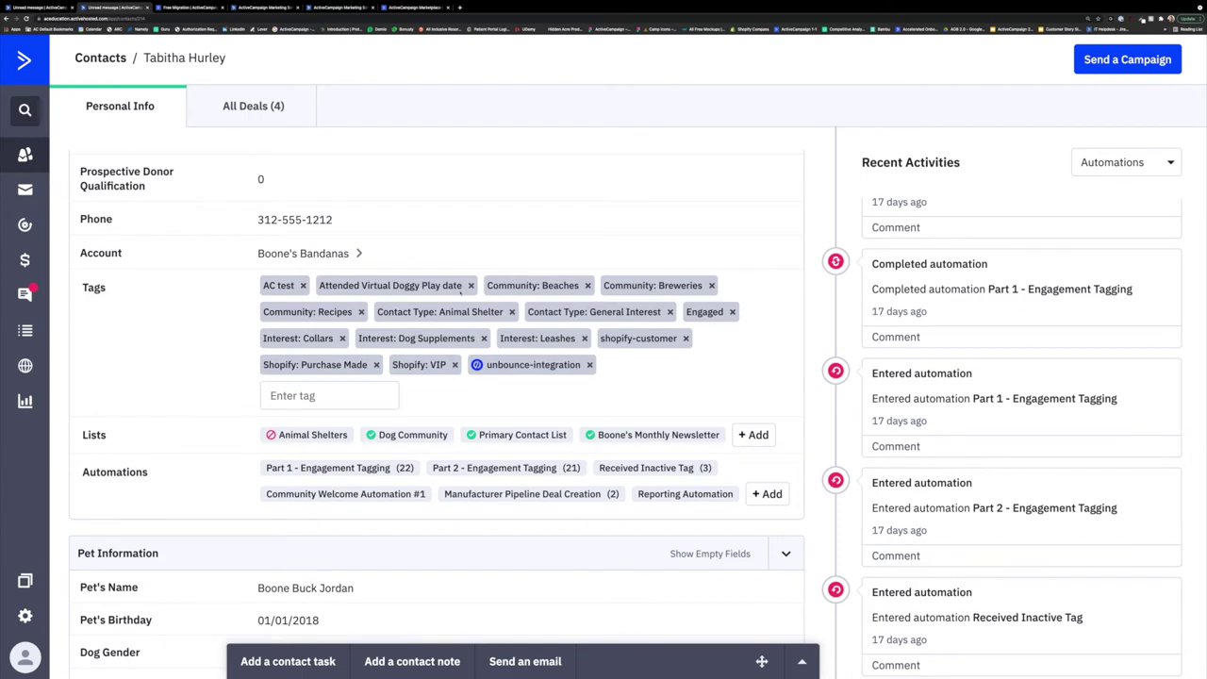
{"action": "left_click", "coordinate": [471, 284]}
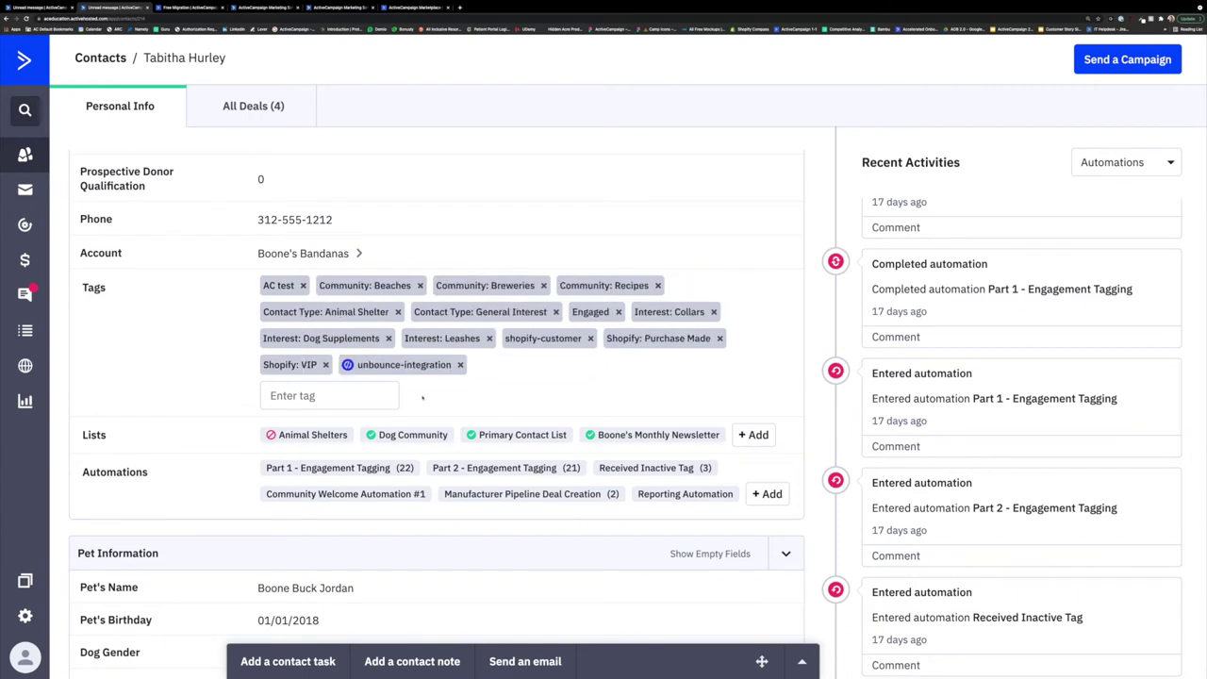
{"action": "left_click", "coordinate": [329, 395]}
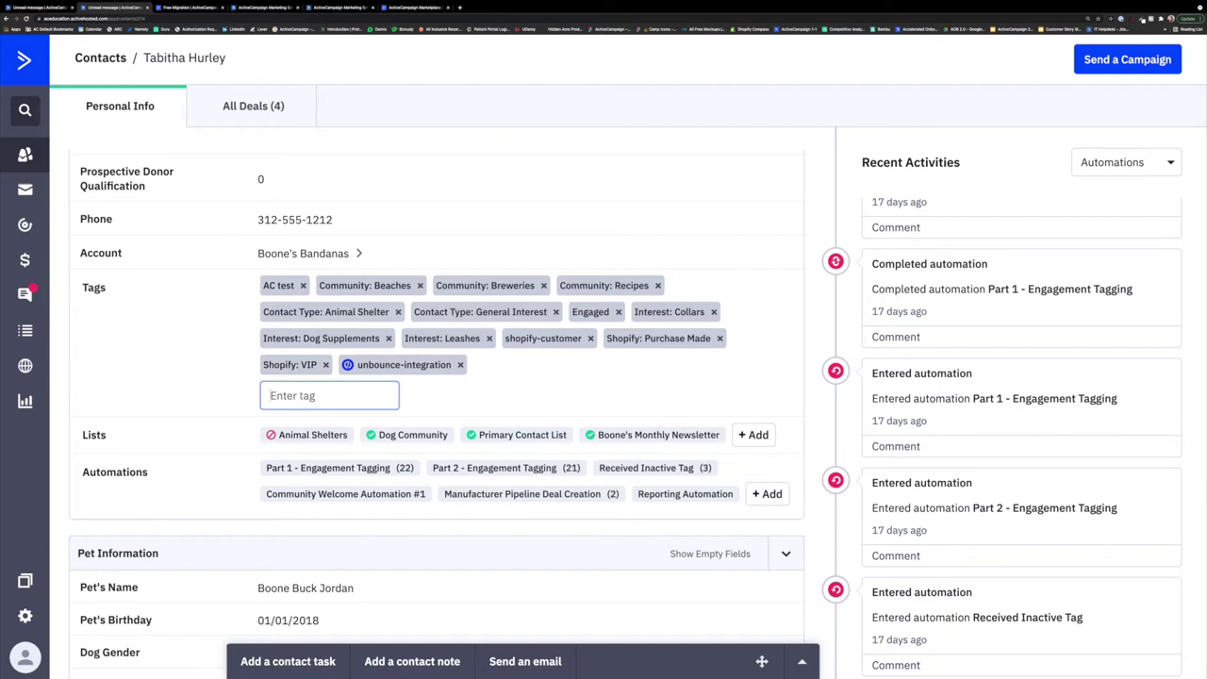
{"action": "type", "text": "Here!"}
{"action": "key", "text": "BackSpace"}
{"action": "key", "text": "BackSpace"}
{"action": "key", "text": "BackSpace"}
{"action": "key", "text": "BackSpace"}
{"action": "key", "text": "BackSpace"}
{"action": "left_click", "coordinate": [424, 406]}
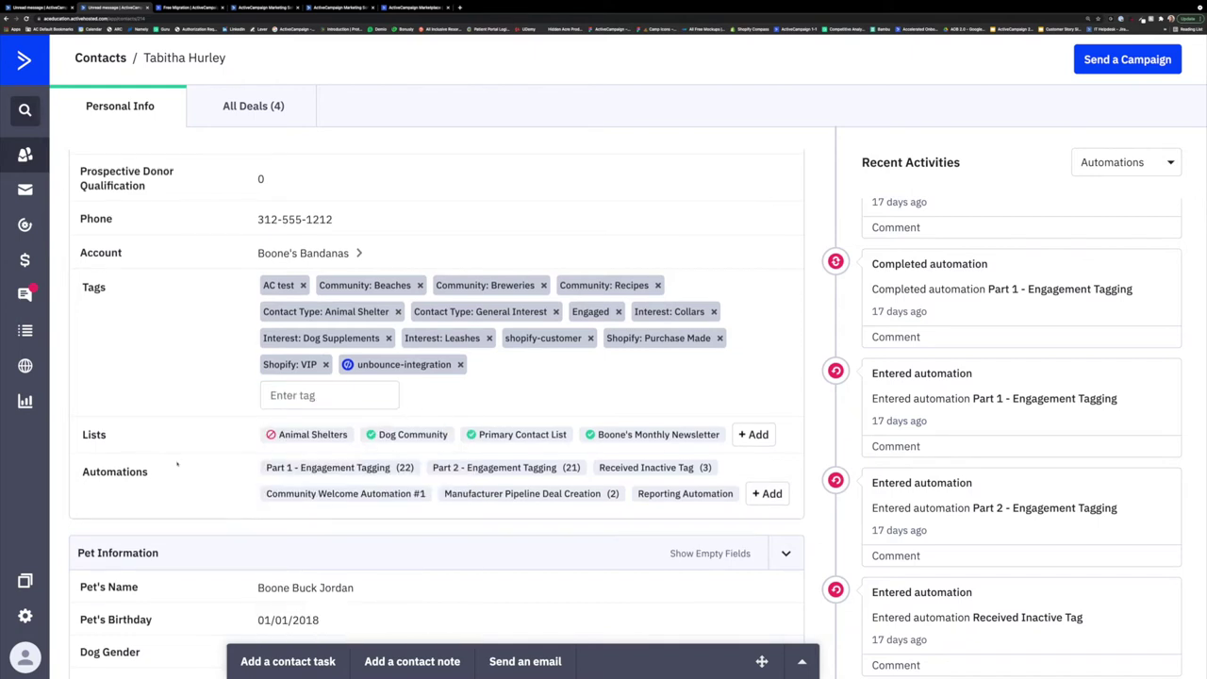
Examine the contact's list subscriptions in the General Details
{"action": "scroll", "coordinate": [179, 463], "scroll_direction": "down", "scroll_amount": 1}
{"action": "double_click", "coordinate": [83, 387]}
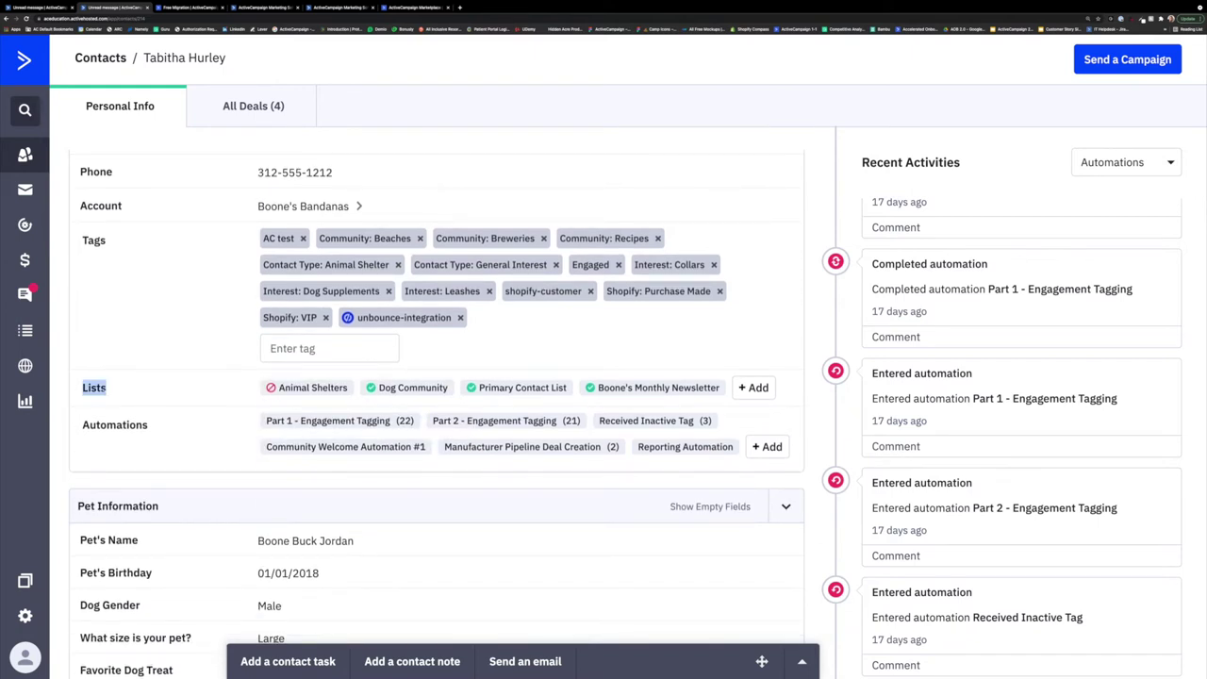
{"action": "left_click", "coordinate": [114, 394]}
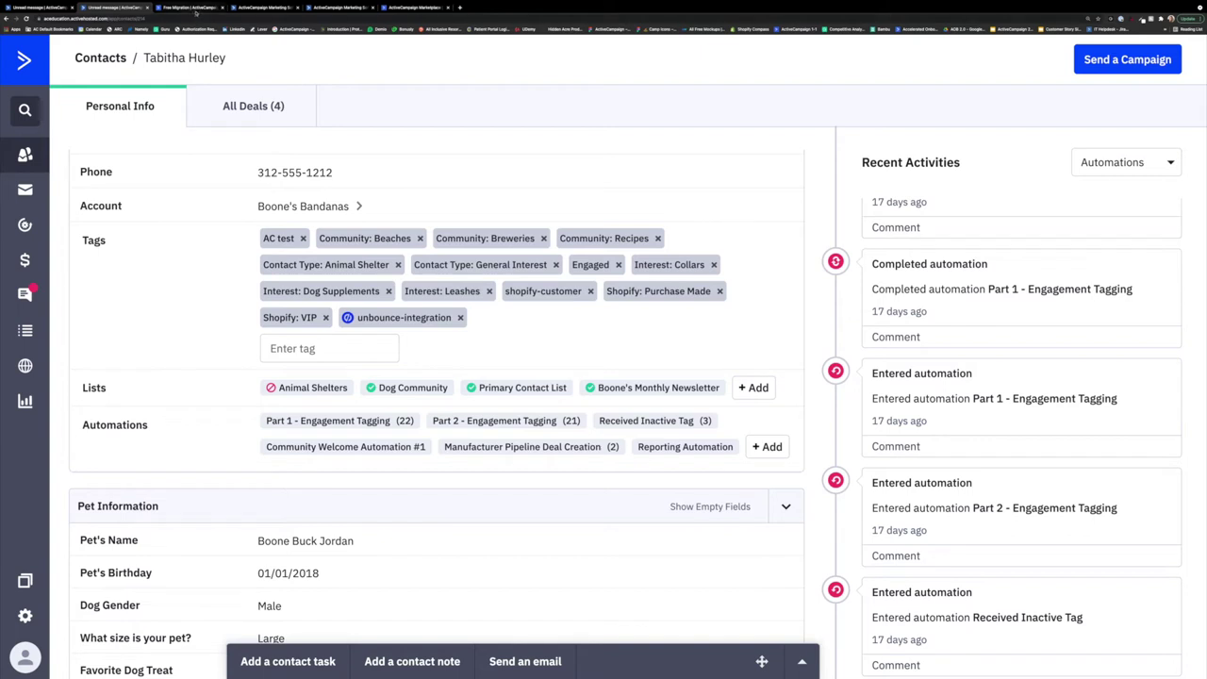
Switch to the open Migrate to ActiveCampaign page and show the migration options for 5,000 - 10,000 contacts
{"action": "left_click", "coordinate": [195, 7]}
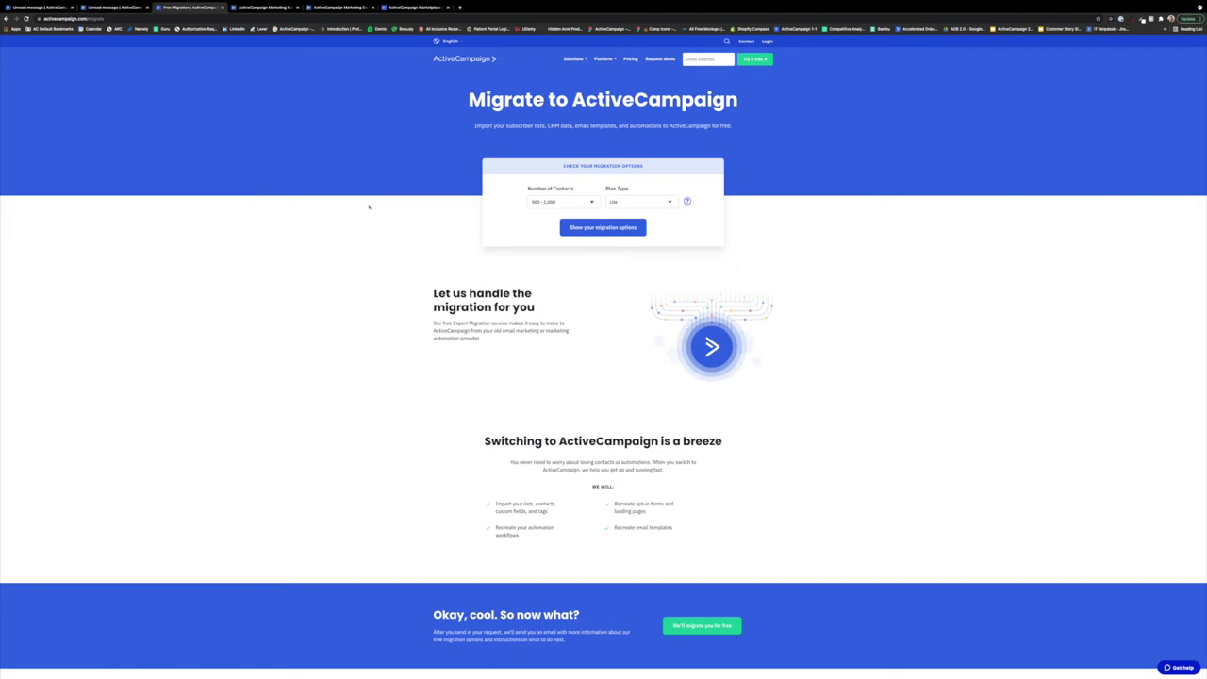
{"action": "key", "text": "ctrl+plus"}
{"action": "key", "text": "ctrl+plus"}
{"action": "key", "text": "ctrl+plus"}
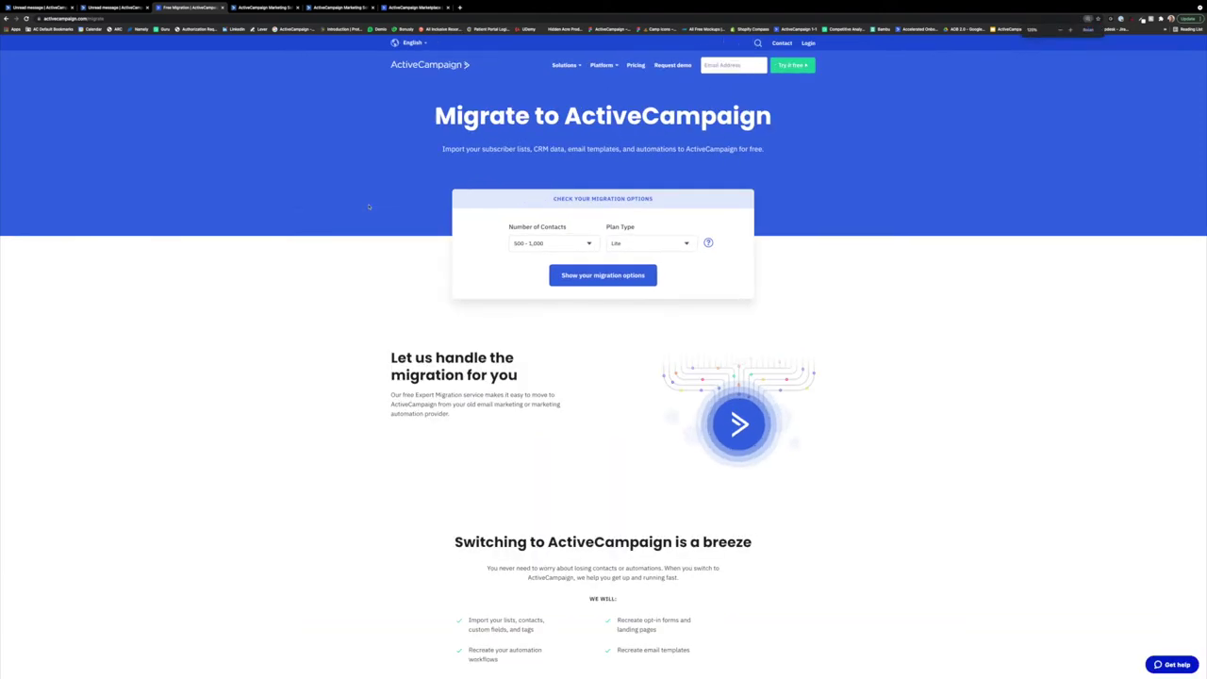
{"action": "key", "text": "ctrl+plus"}
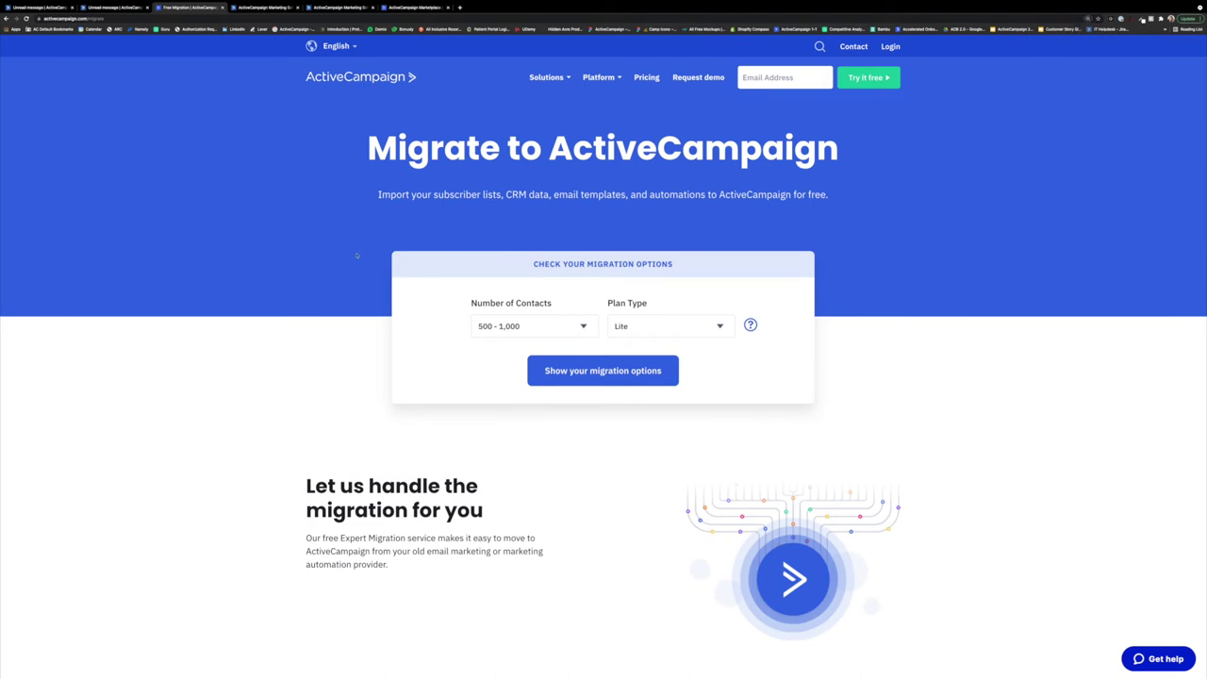
{"action": "left_click", "coordinate": [574, 329]}
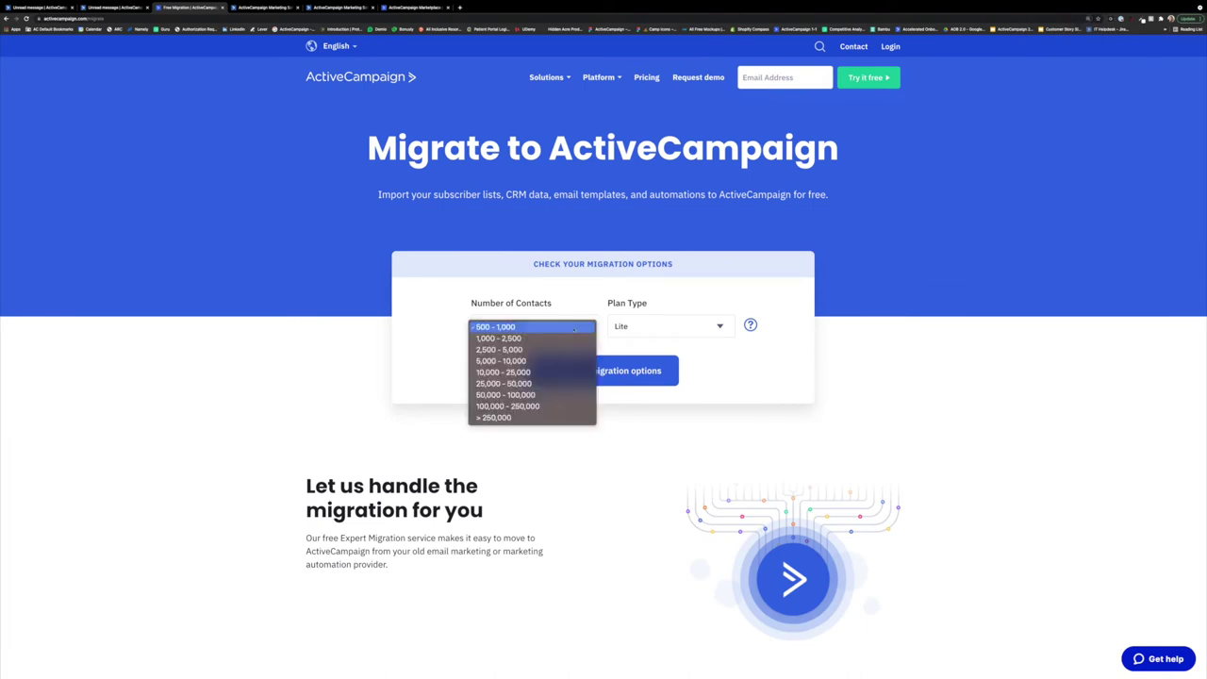
{"action": "left_click", "coordinate": [565, 359]}
{"action": "left_click", "coordinate": [589, 372]}
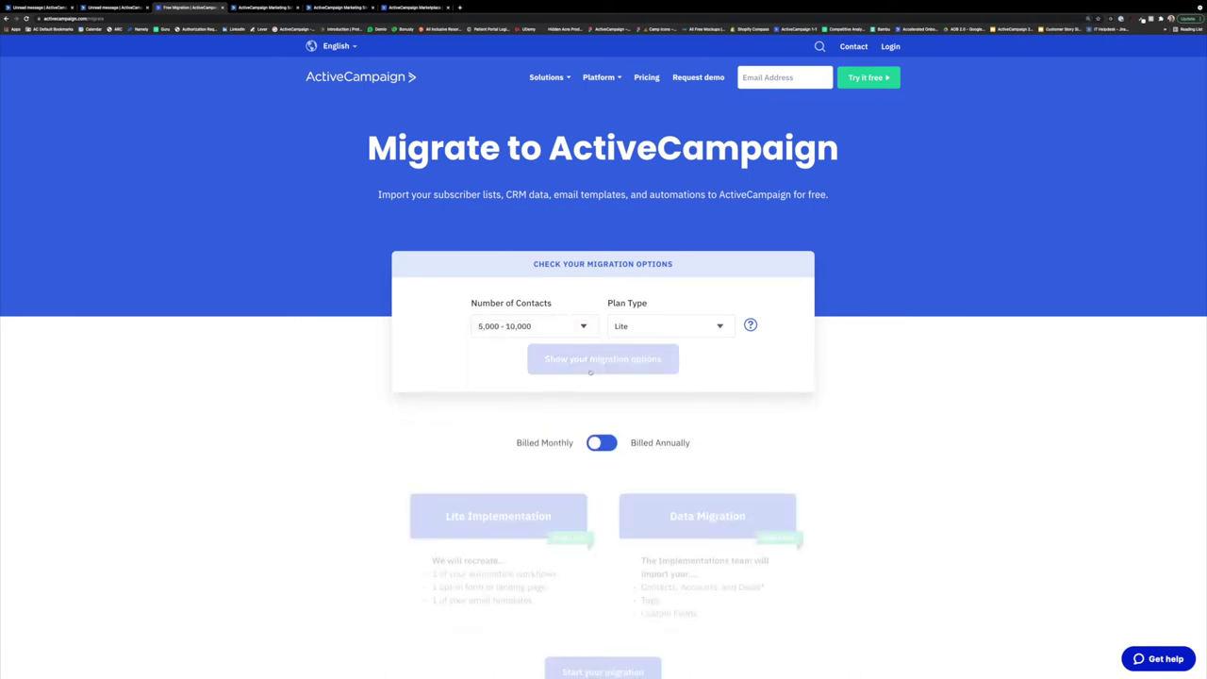
{"action": "scroll", "coordinate": [810, 388], "scroll_direction": "down", "scroll_amount": 2}
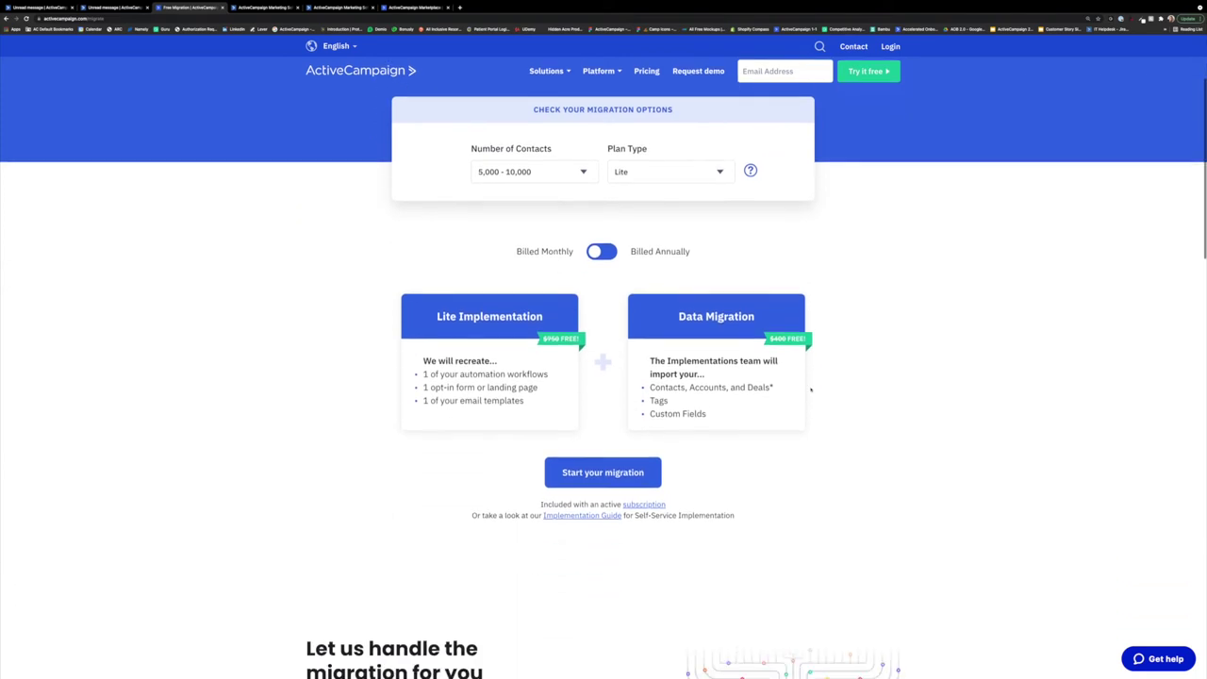
{"action": "scroll", "coordinate": [810, 389], "scroll_direction": "down", "scroll_amount": 1}
{"action": "scroll", "coordinate": [660, 282], "scroll_direction": "up", "scroll_amount": 1}
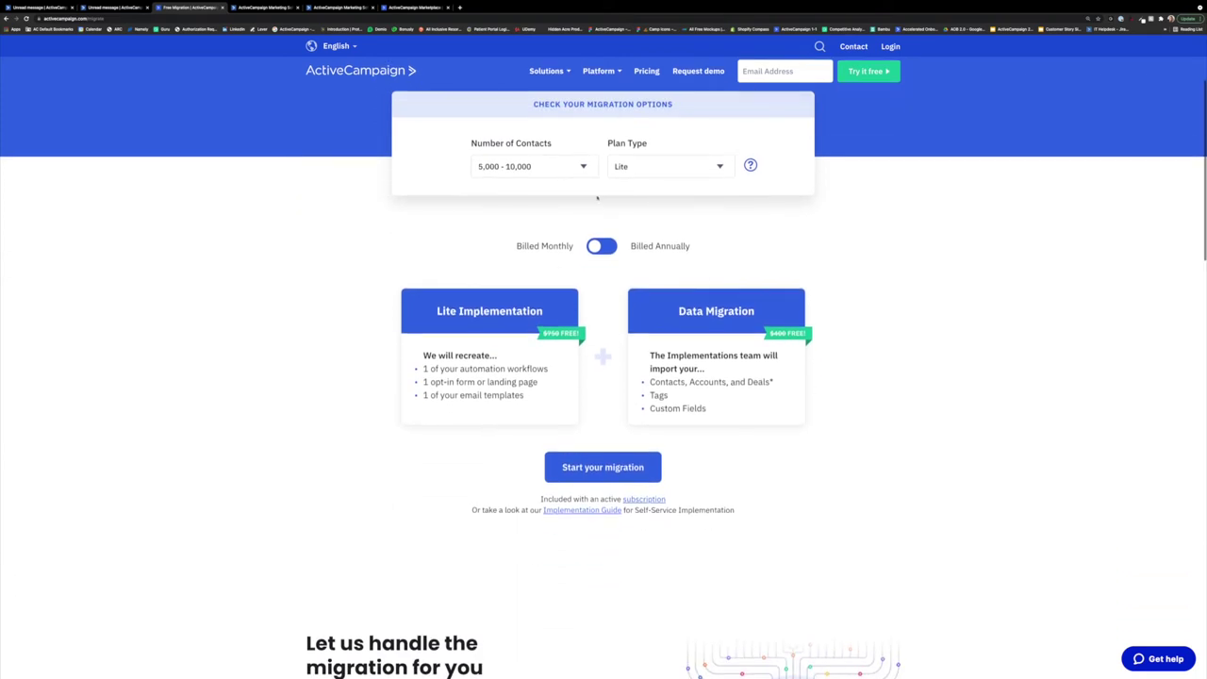
Set the migration options to 100,000 - 250,000 contacts and the Enterprise plan type
{"action": "left_click", "coordinate": [527, 165]}
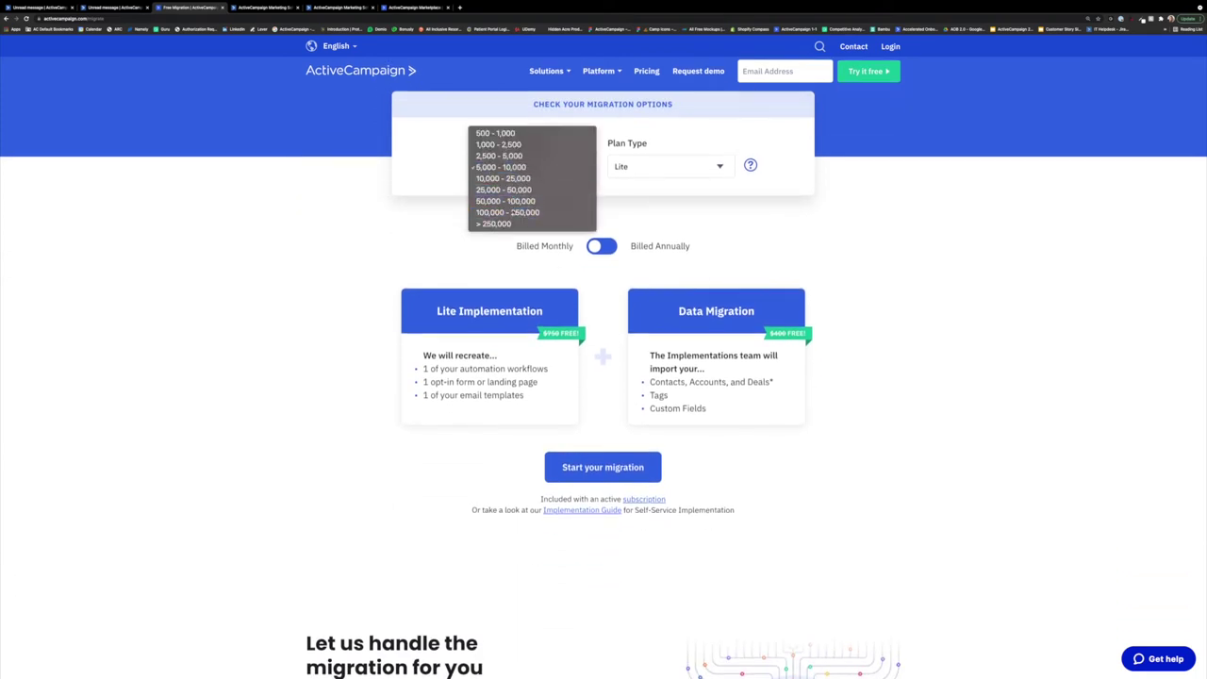
{"action": "left_click", "coordinate": [532, 210]}
{"action": "left_click", "coordinate": [624, 167]}
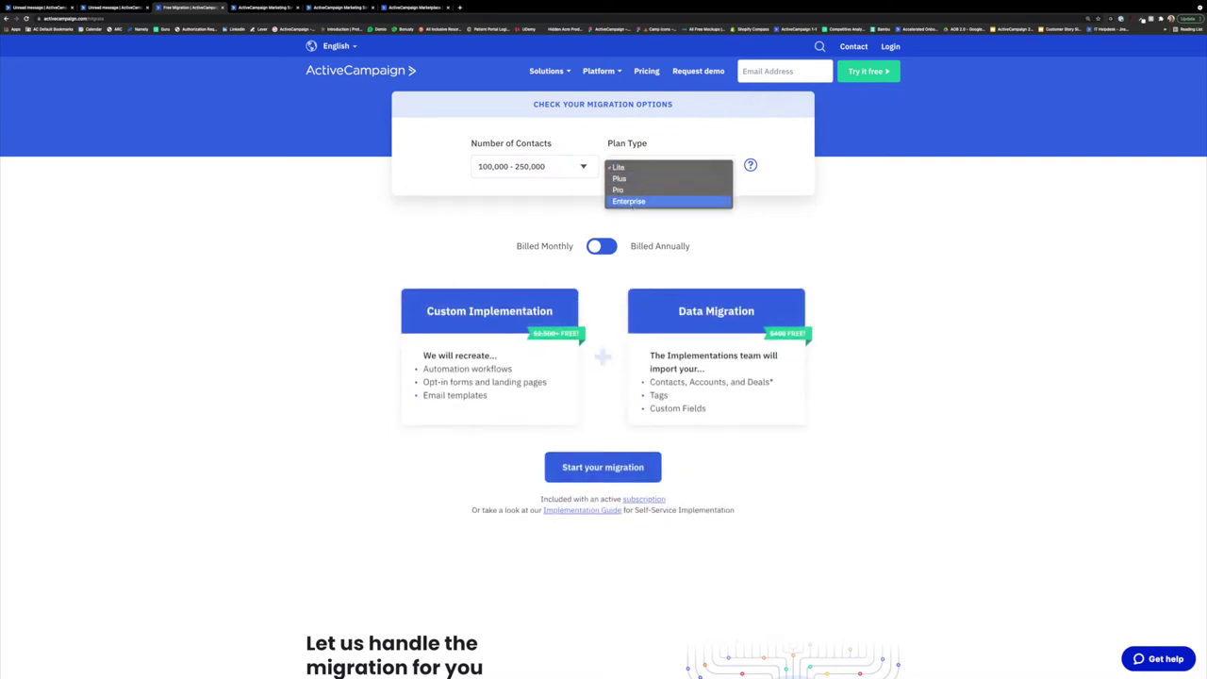
{"action": "left_click", "coordinate": [628, 200]}
Read through the migration page, from the Custom Implementation and Data Migration offers down to the Common Migration questions
{"action": "scroll", "coordinate": [760, 279], "scroll_direction": "down", "scroll_amount": 1}
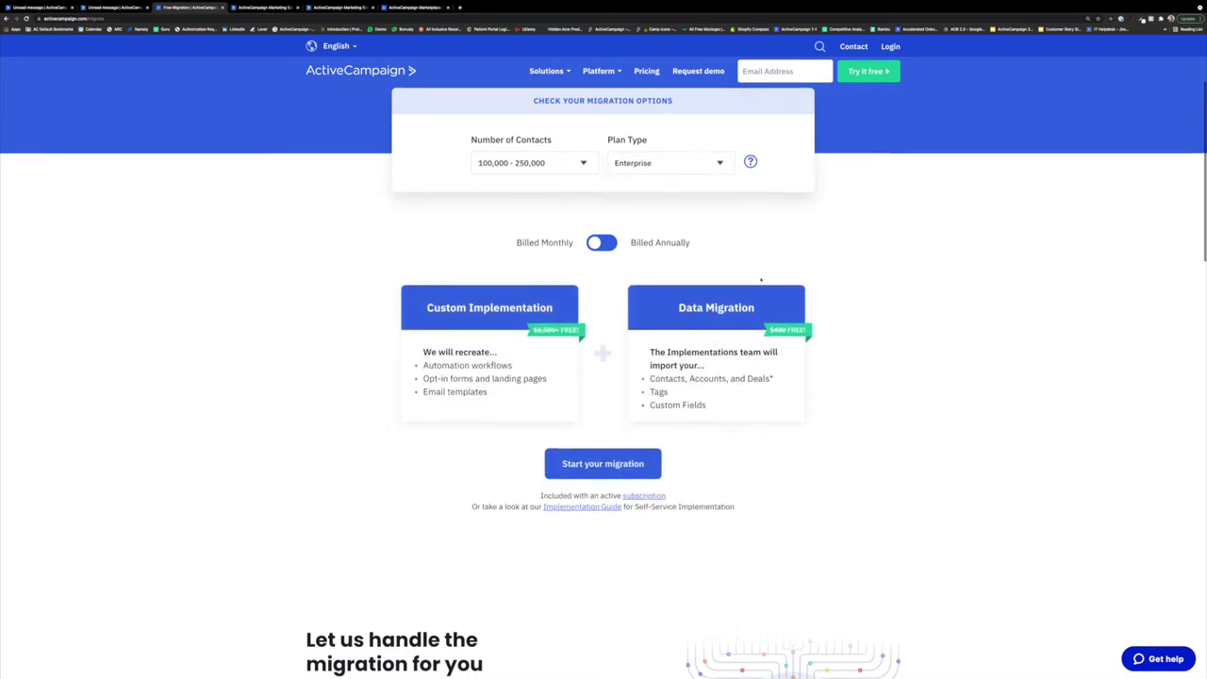
{"action": "scroll", "coordinate": [759, 279], "scroll_direction": "down", "scroll_amount": 3}
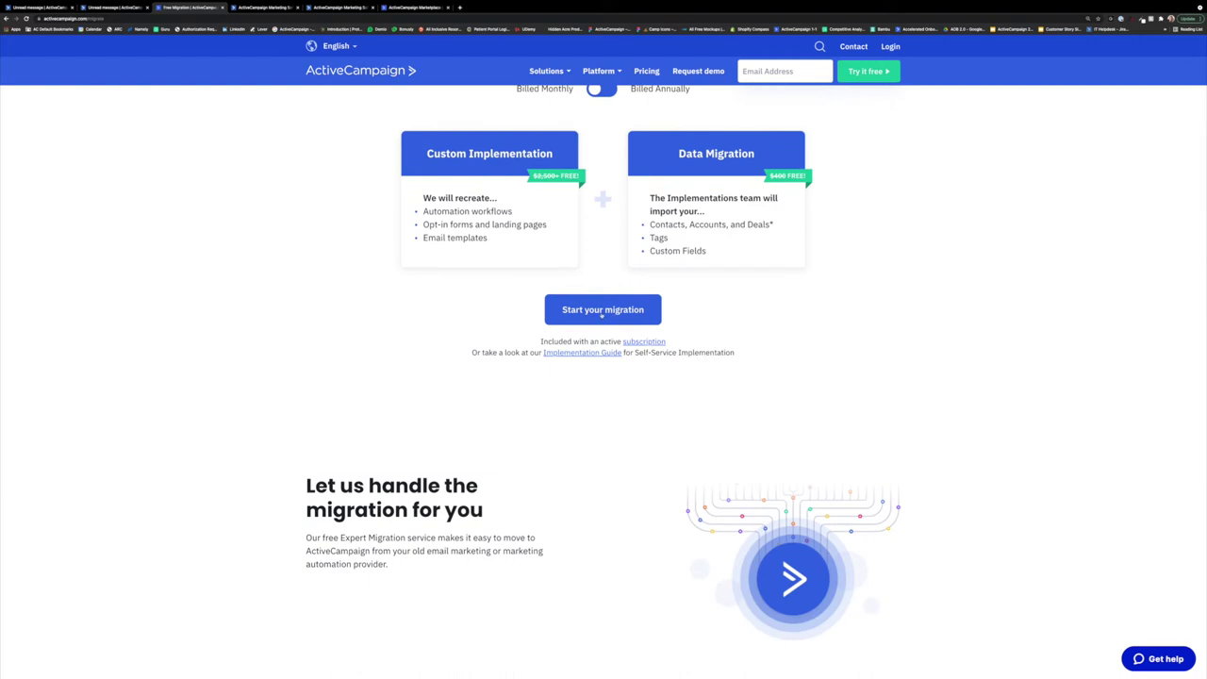
{"action": "scroll", "coordinate": [601, 316], "scroll_direction": "down", "scroll_amount": 3}
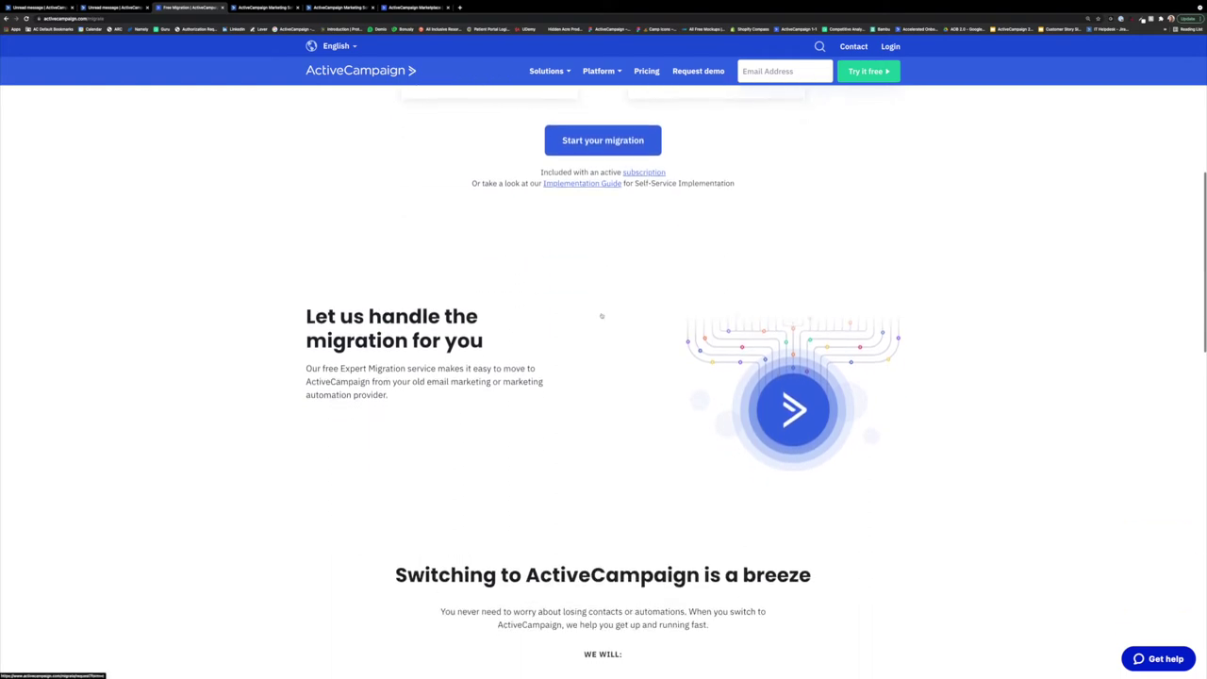
{"action": "scroll", "coordinate": [601, 315], "scroll_direction": "down", "scroll_amount": 4}
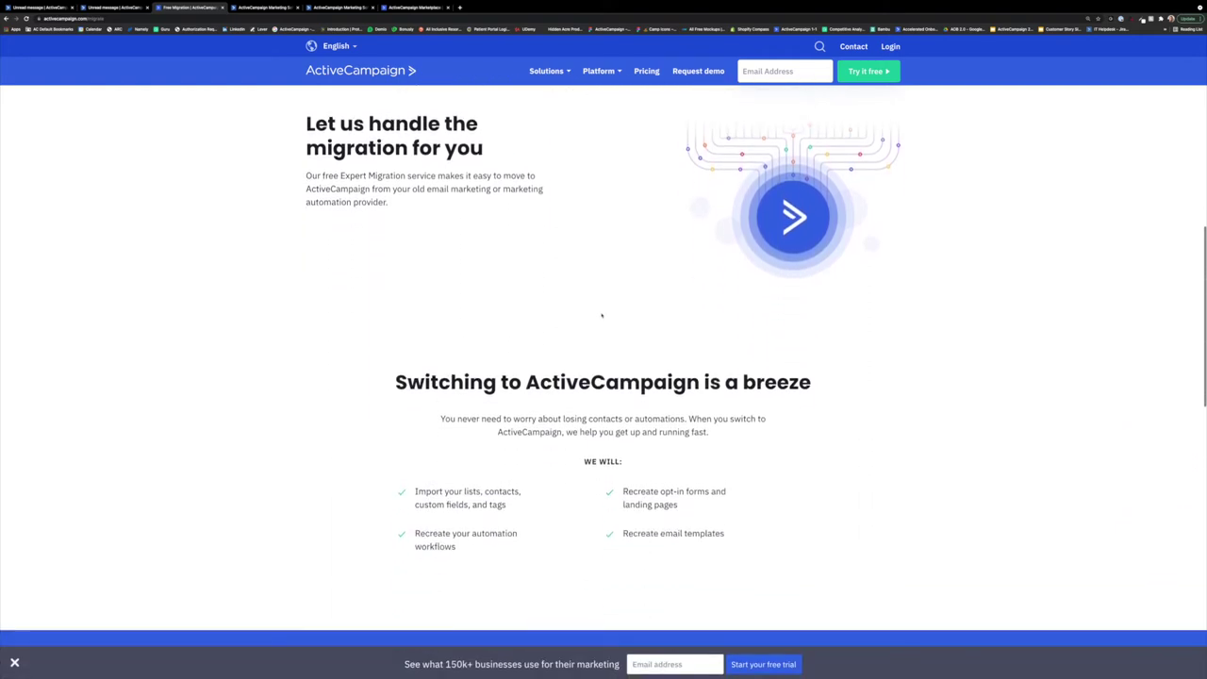
{"action": "scroll", "coordinate": [602, 316], "scroll_direction": "down", "scroll_amount": 1}
{"action": "scroll", "coordinate": [601, 316], "scroll_direction": "down", "scroll_amount": 2}
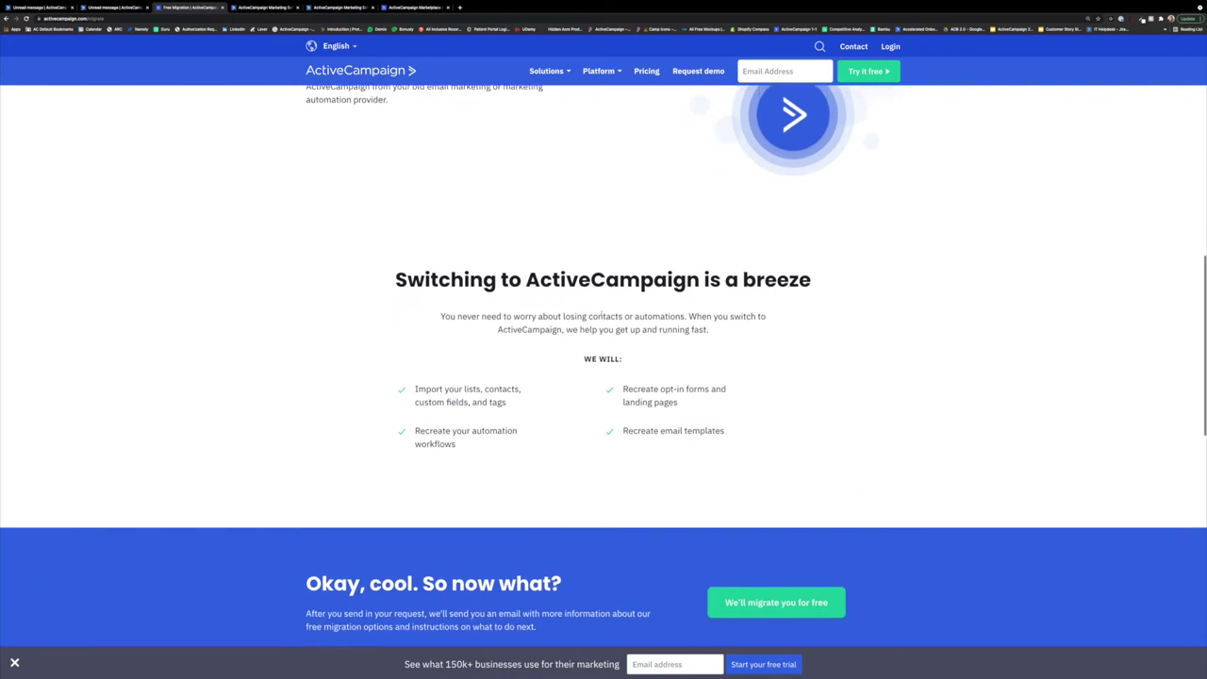
{"action": "scroll", "coordinate": [601, 314], "scroll_direction": "down", "scroll_amount": 1}
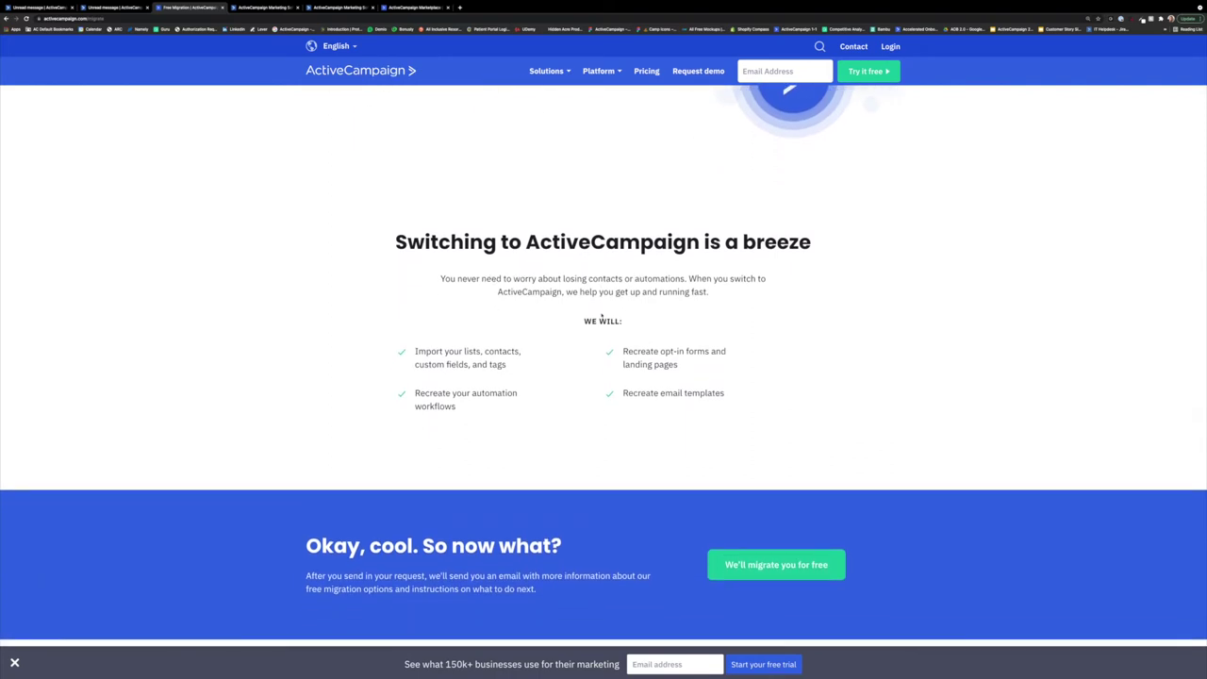
{"action": "scroll", "coordinate": [601, 317], "scroll_direction": "down", "scroll_amount": 2}
{"action": "scroll", "coordinate": [601, 316], "scroll_direction": "down", "scroll_amount": 3}
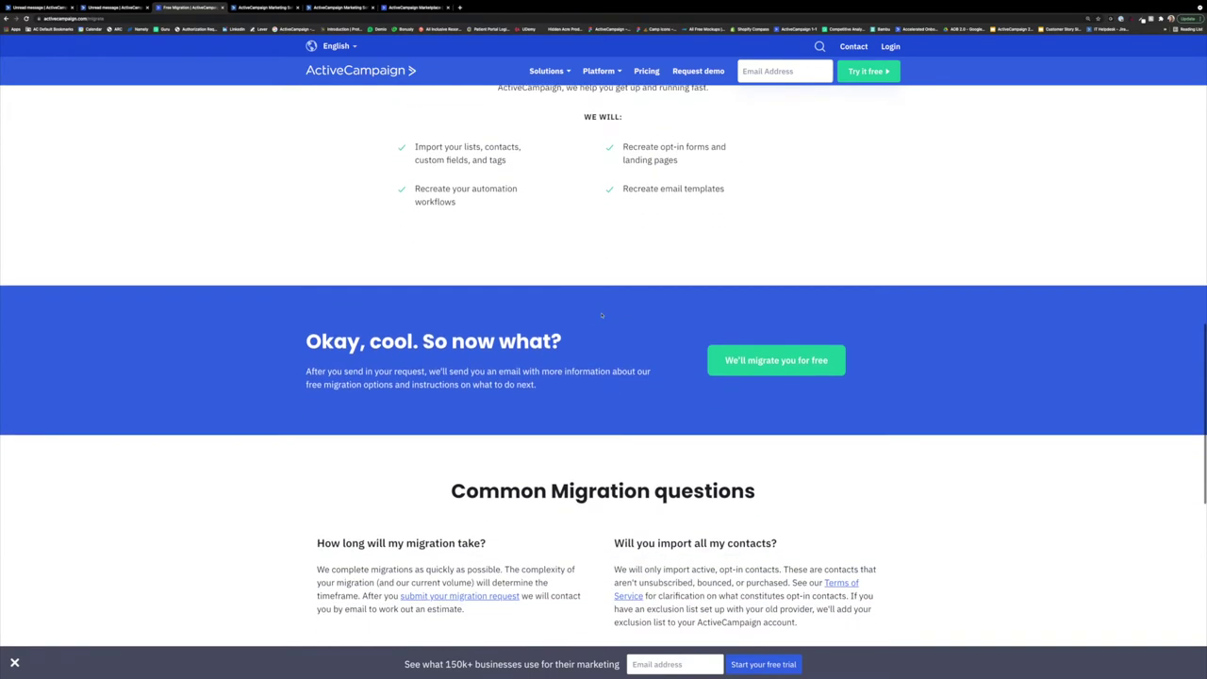
{"action": "scroll", "coordinate": [602, 315], "scroll_direction": "down", "scroll_amount": 2}
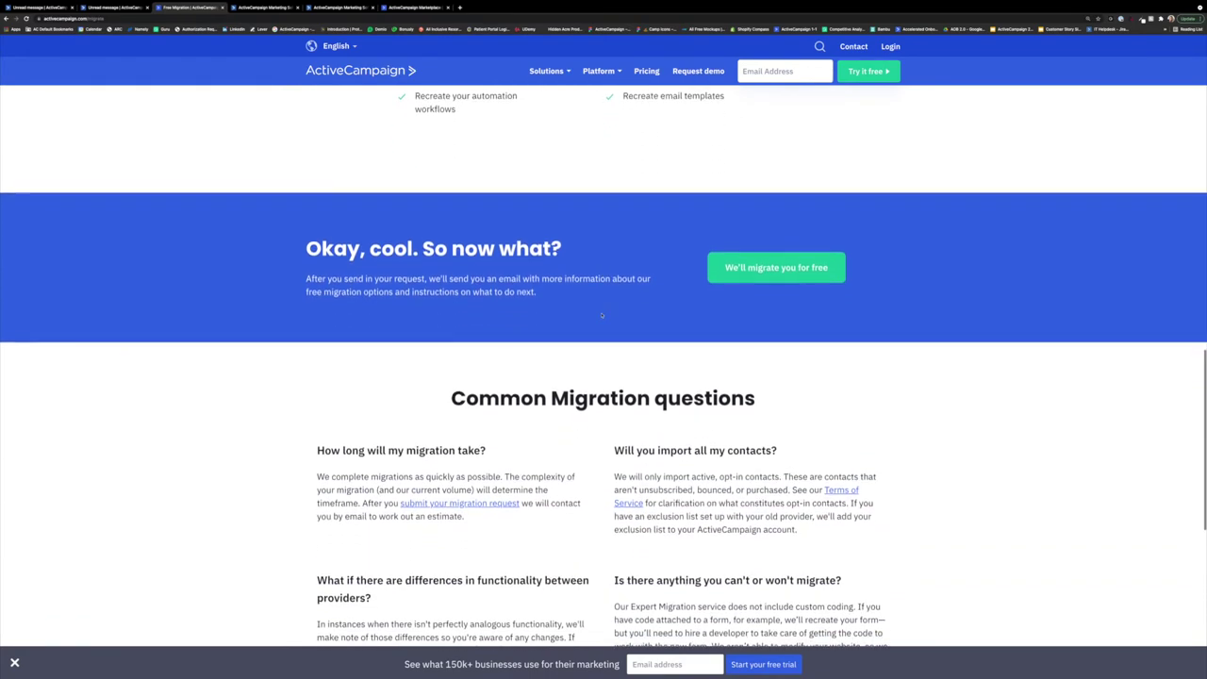
{"action": "scroll", "coordinate": [601, 315], "scroll_direction": "down", "scroll_amount": 3}
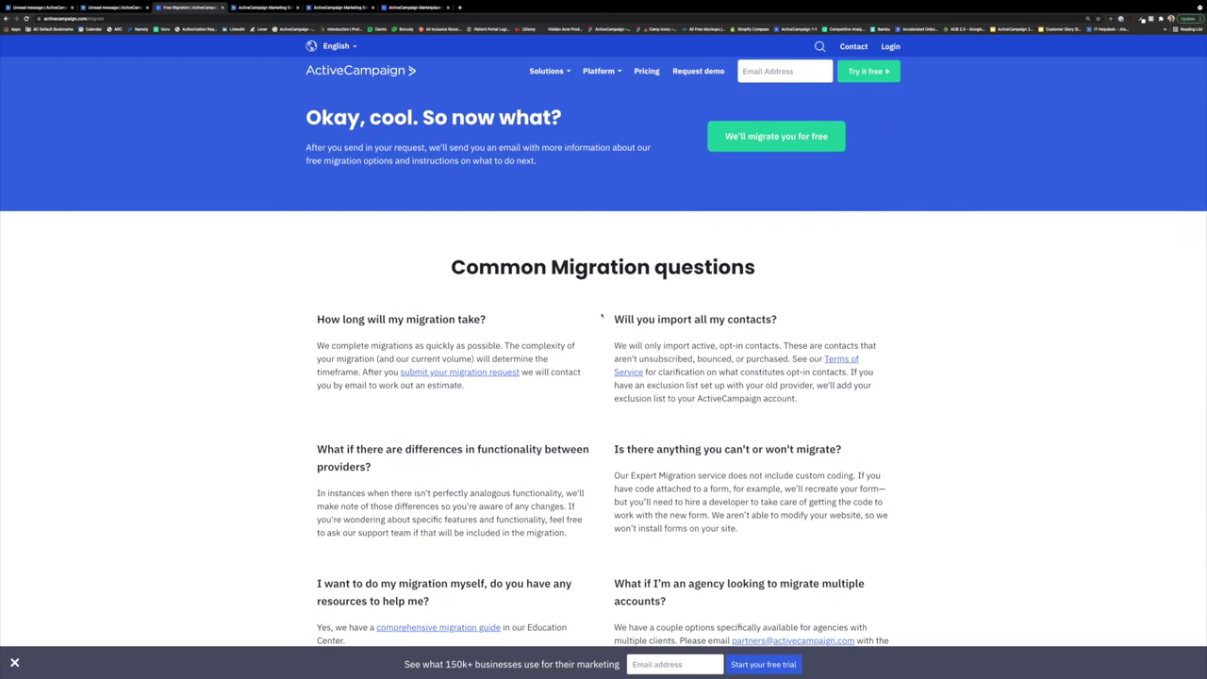
{"action": "scroll", "coordinate": [601, 316], "scroll_direction": "down", "scroll_amount": 4}
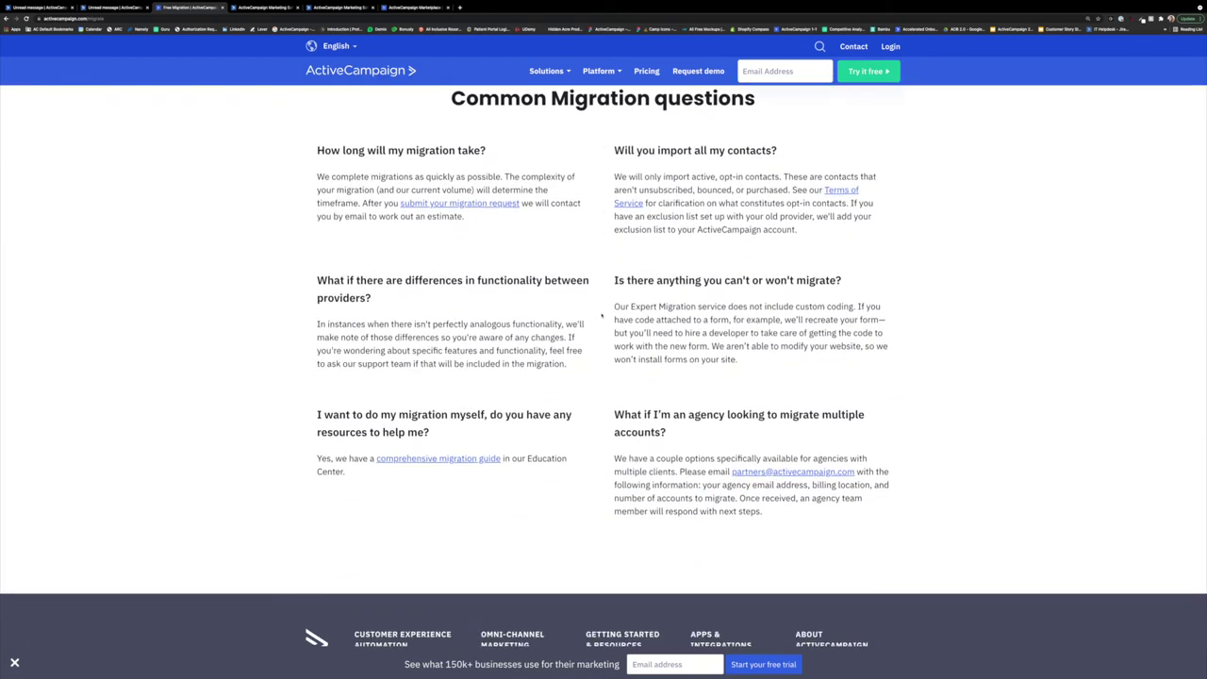
Return to the Migrate to ActiveCampaign heading with the migration options and highlight the page's web address
{"action": "scroll", "coordinate": [601, 316], "scroll_direction": "up", "scroll_amount": 20}
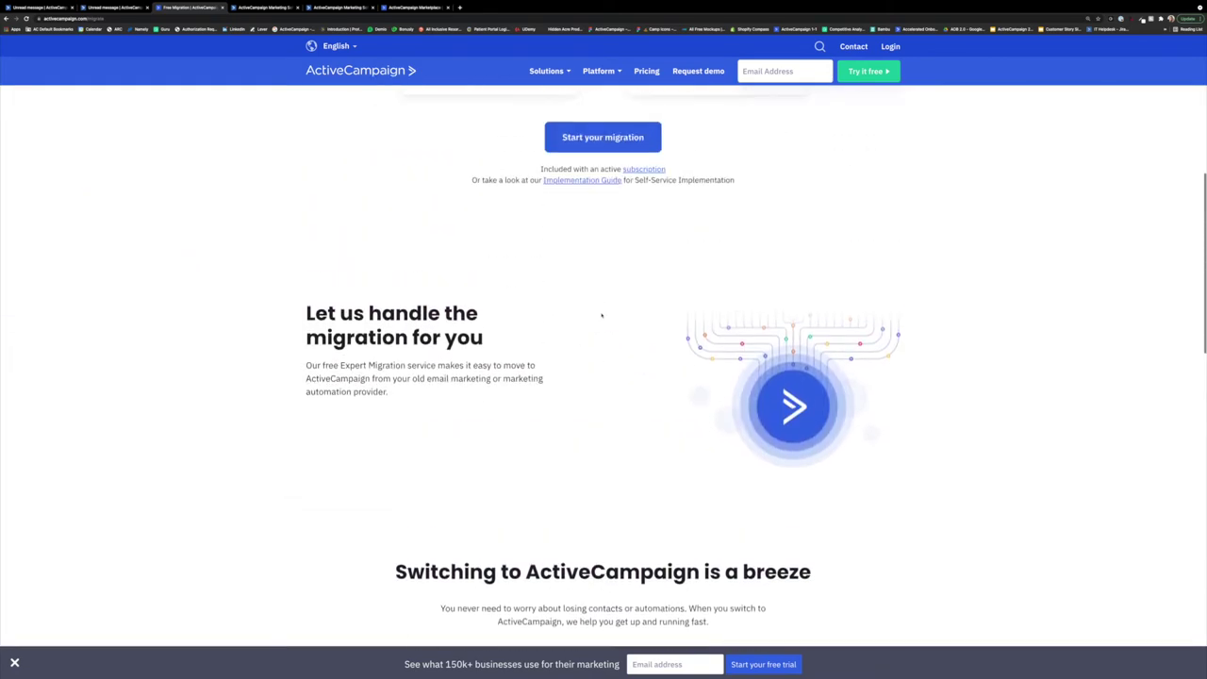
{"action": "scroll", "coordinate": [601, 316], "scroll_direction": "up", "scroll_amount": 3}
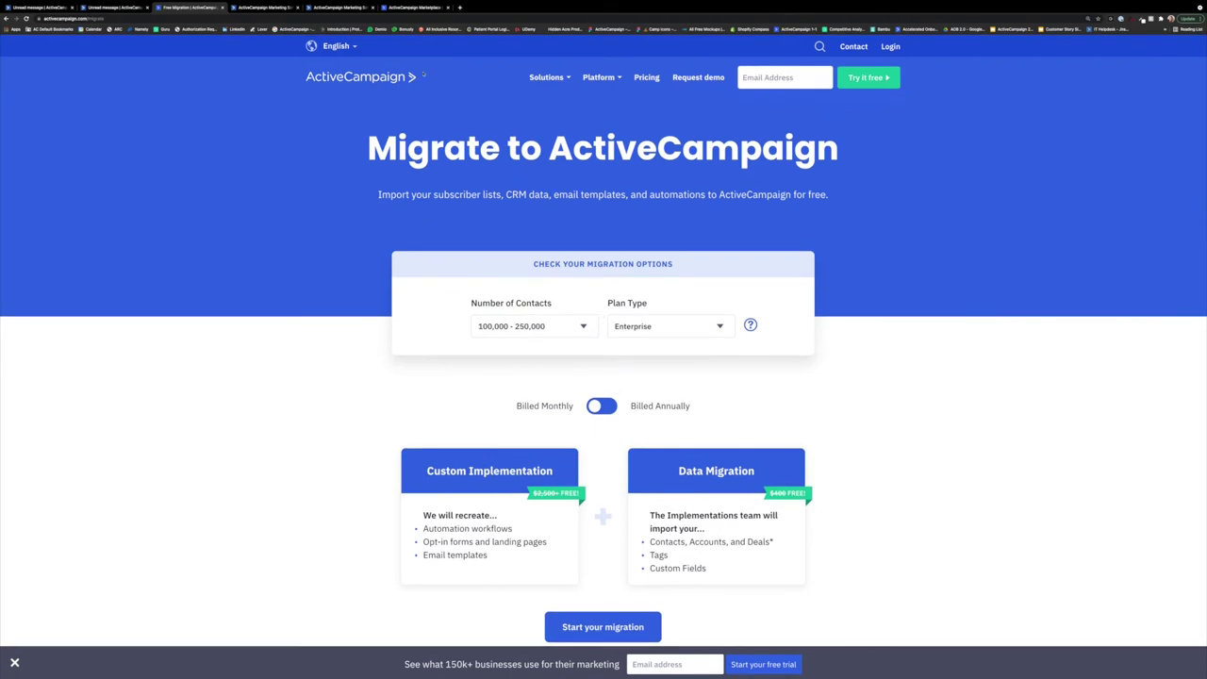
{"action": "mouse_move", "coordinate": [318, 56]}
{"action": "left_click", "coordinate": [171, 19]}
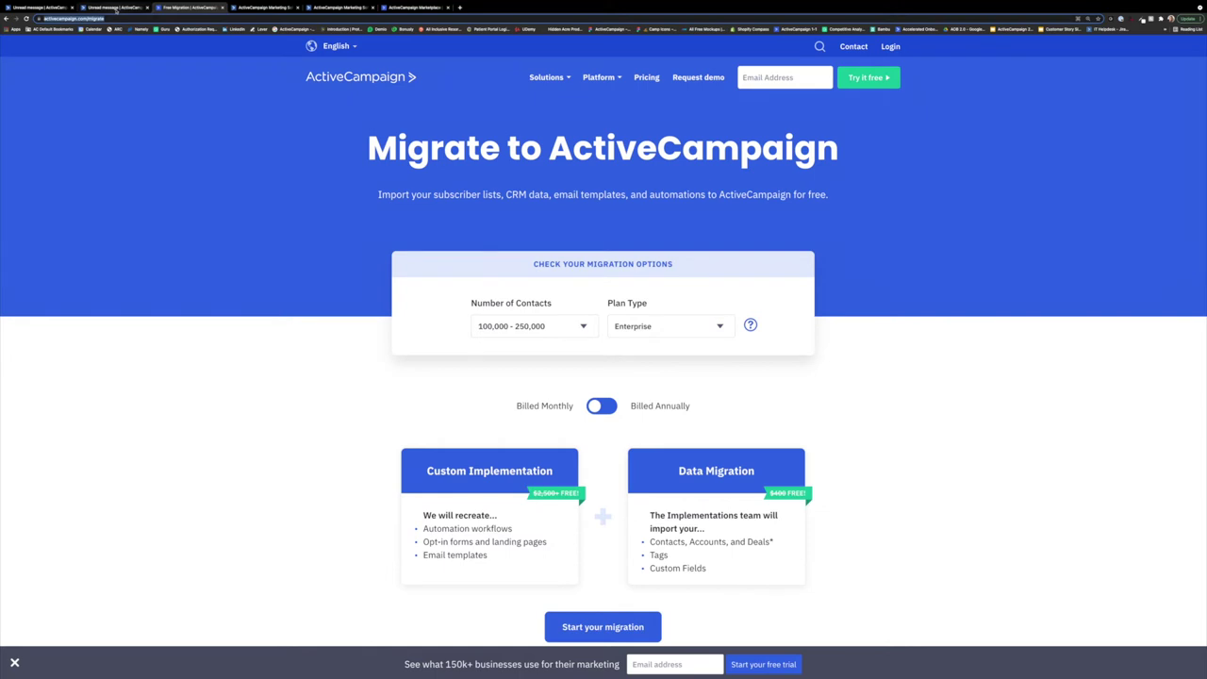
Switch back to the open contact record, go to the Contacts overview and clear the search term to list all contacts
{"action": "left_click", "coordinate": [115, 7]}
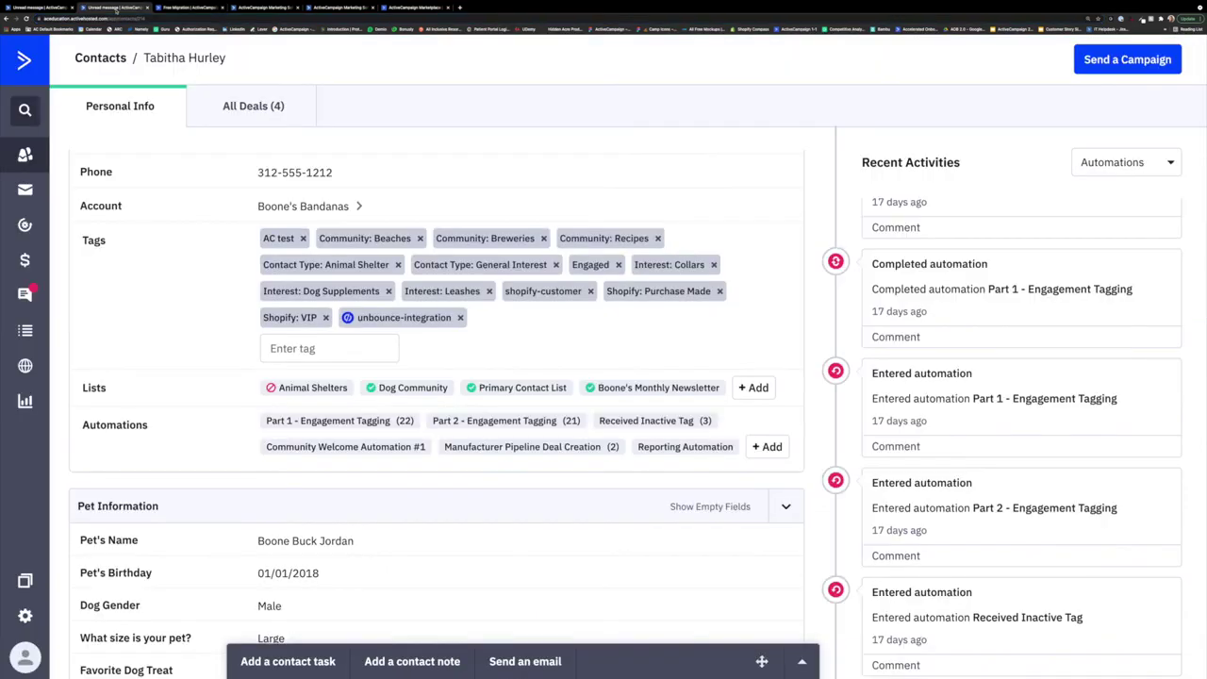
{"action": "left_click", "coordinate": [98, 59]}
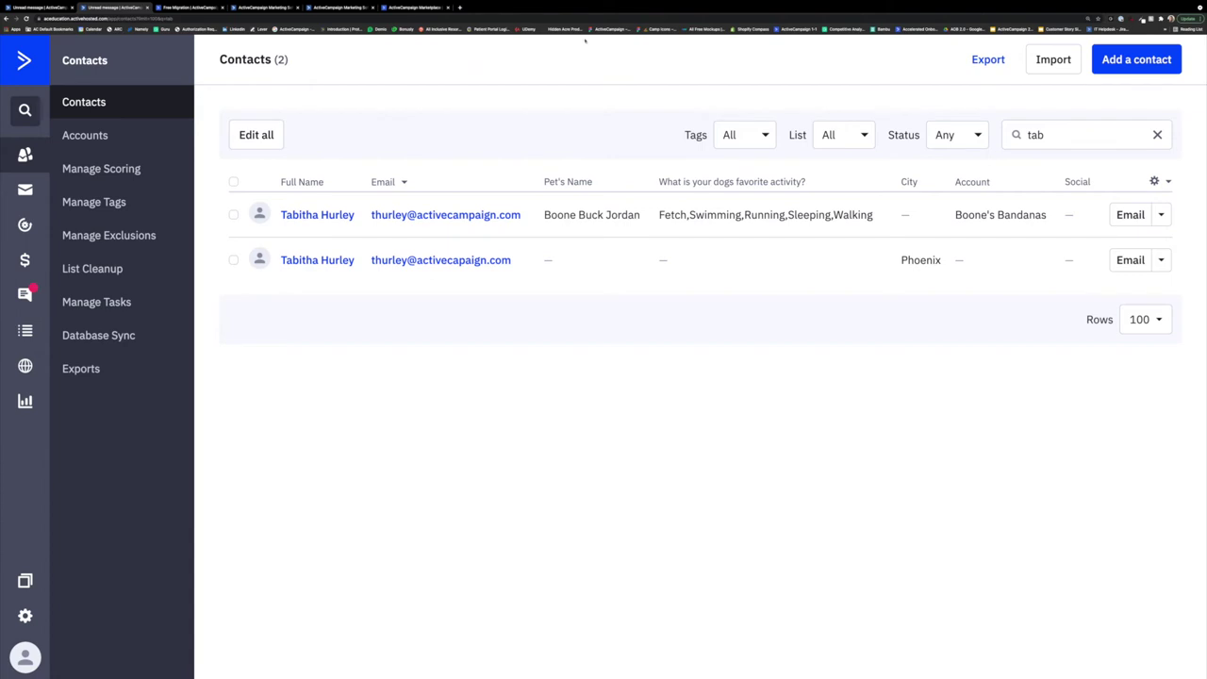
{"action": "left_click", "coordinate": [1047, 135]}
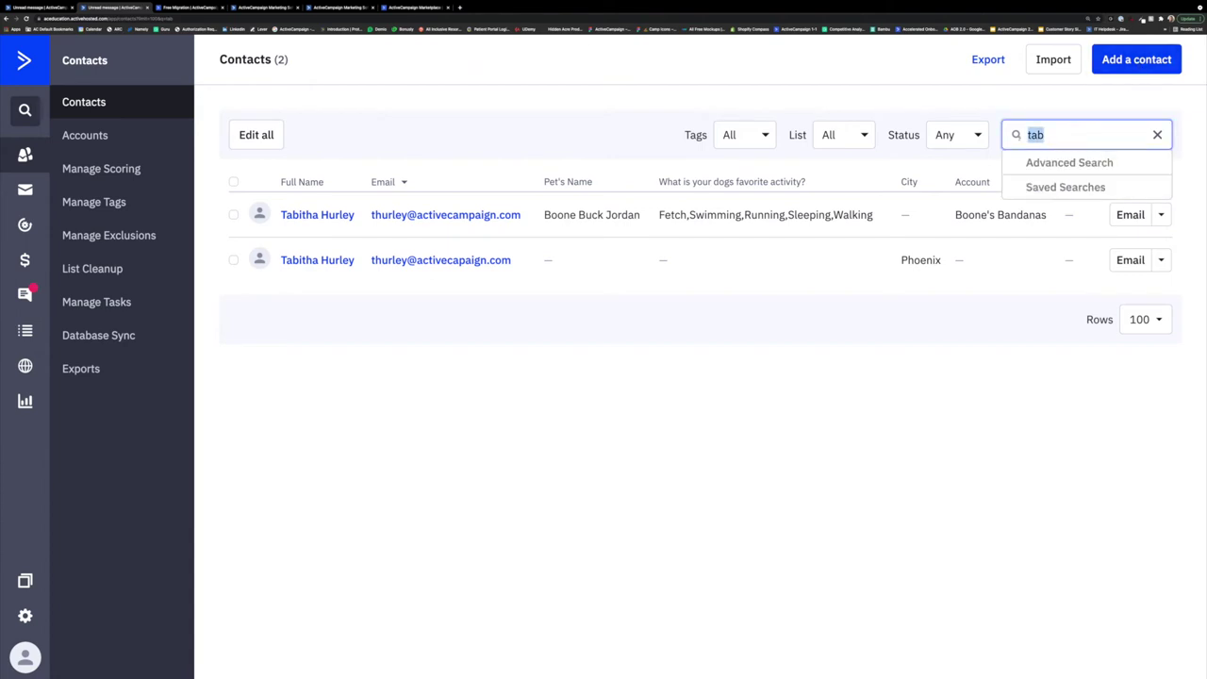
{"action": "key", "text": "BackSpace"}
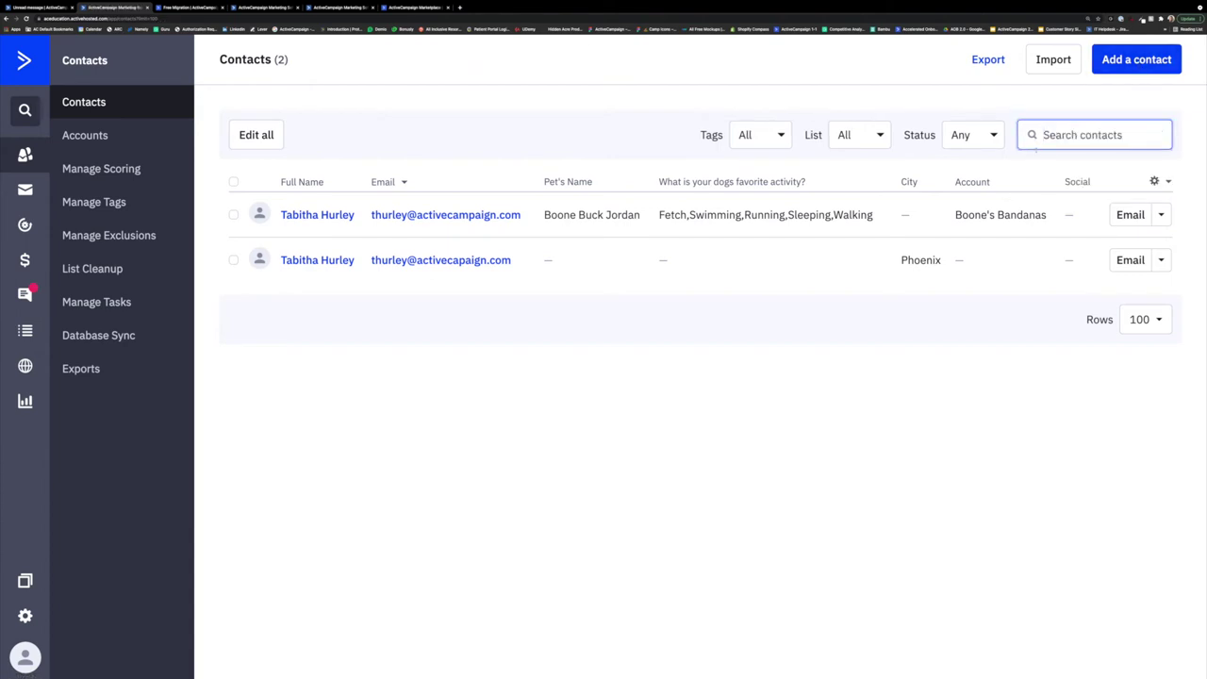
{"action": "left_click", "coordinate": [99, 106]}
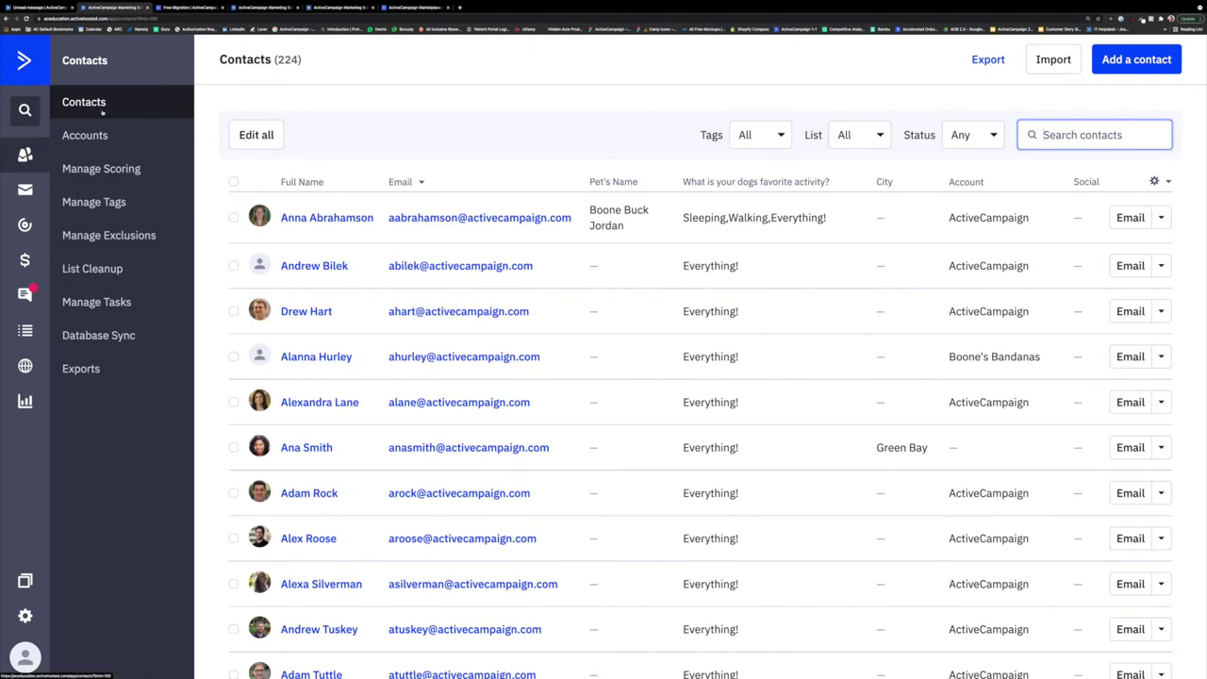
Examine the full contact list, including the contact count, the first contact's pet name and the favorite activity values
{"action": "left_click_drag", "start_coordinate": [302, 59], "coordinate": [272, 60]}
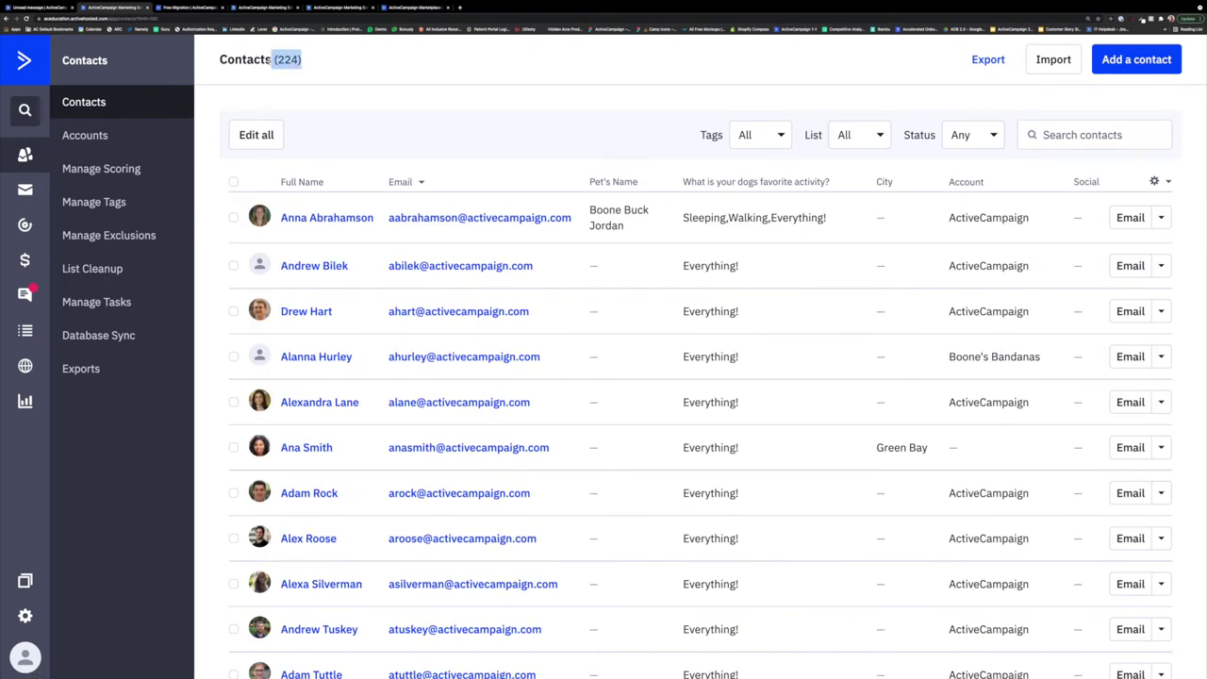
{"action": "left_click", "coordinate": [277, 83]}
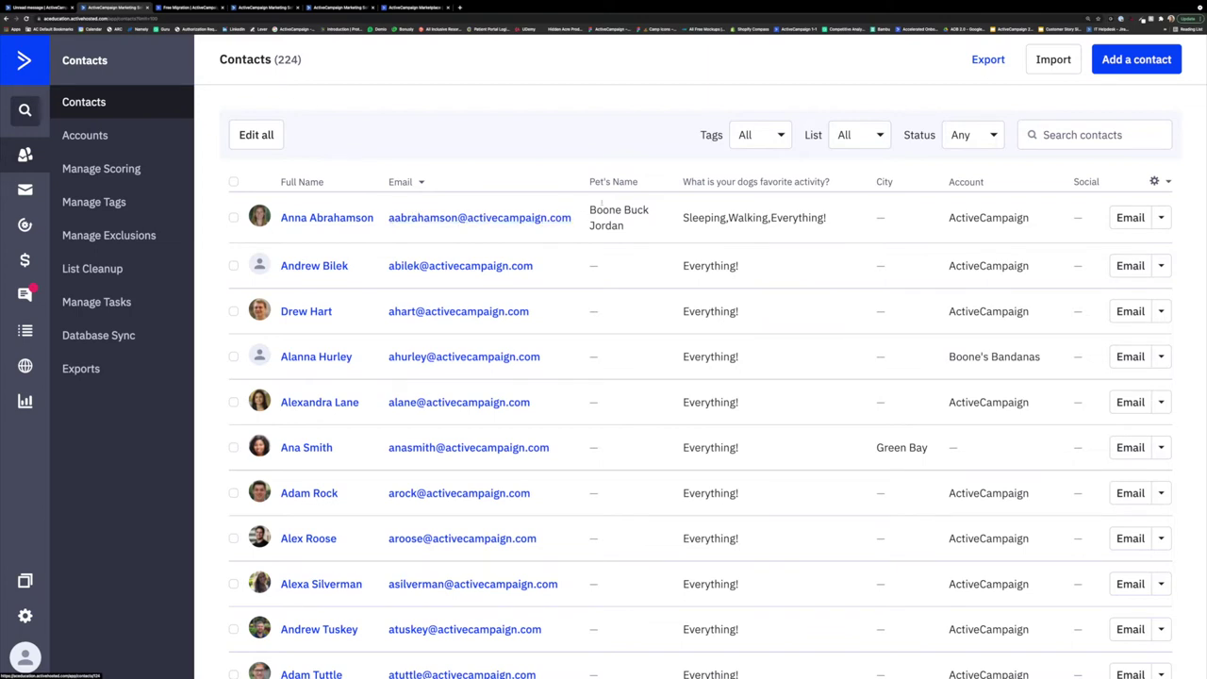
{"action": "left_click_drag", "start_coordinate": [588, 209], "coordinate": [635, 224]}
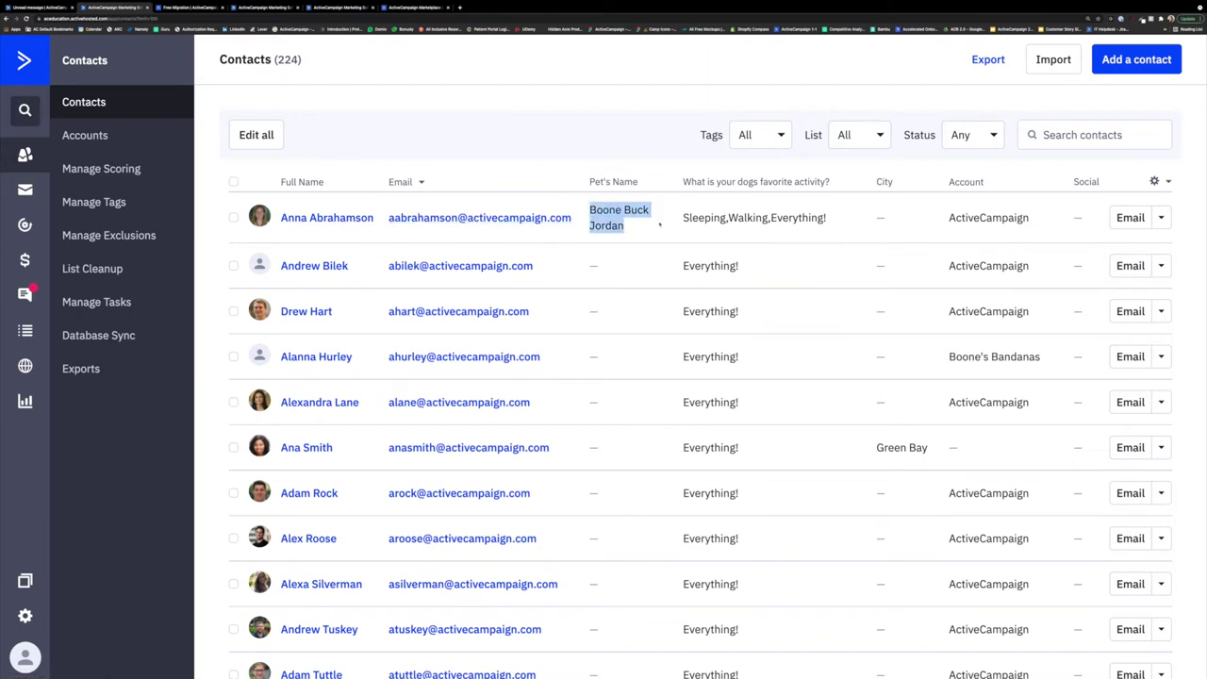
{"action": "left_click", "coordinate": [659, 223]}
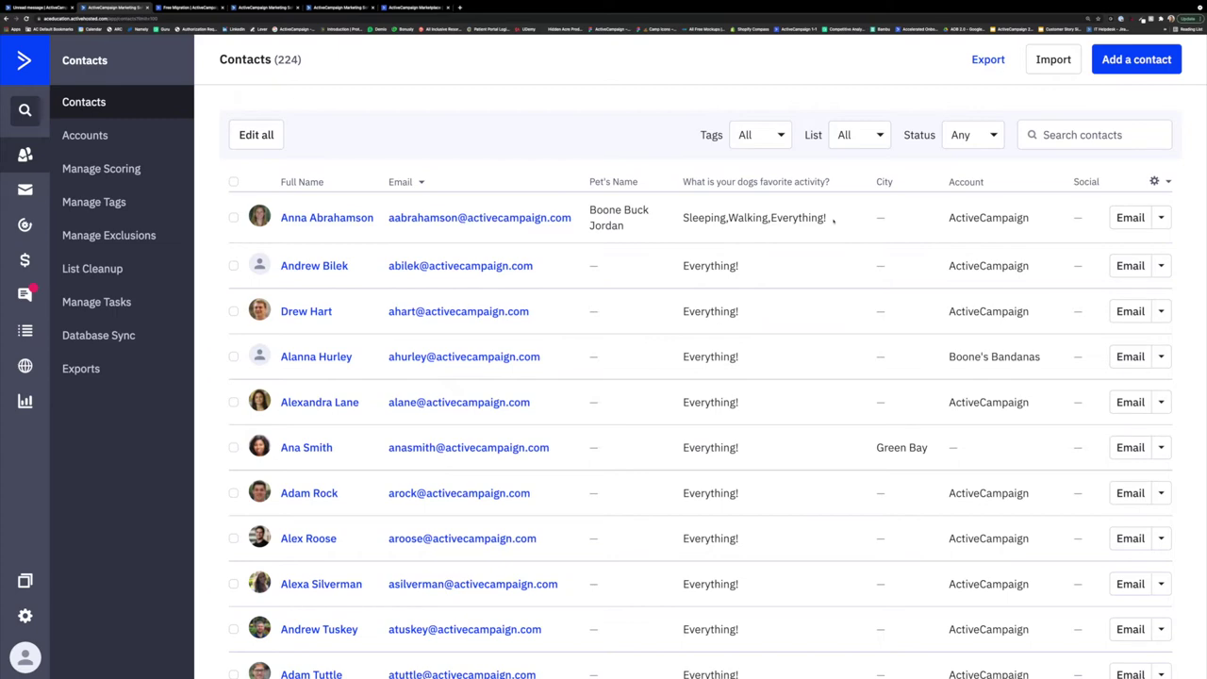
{"action": "scroll", "coordinate": [769, 286], "scroll_direction": "down", "scroll_amount": 1}
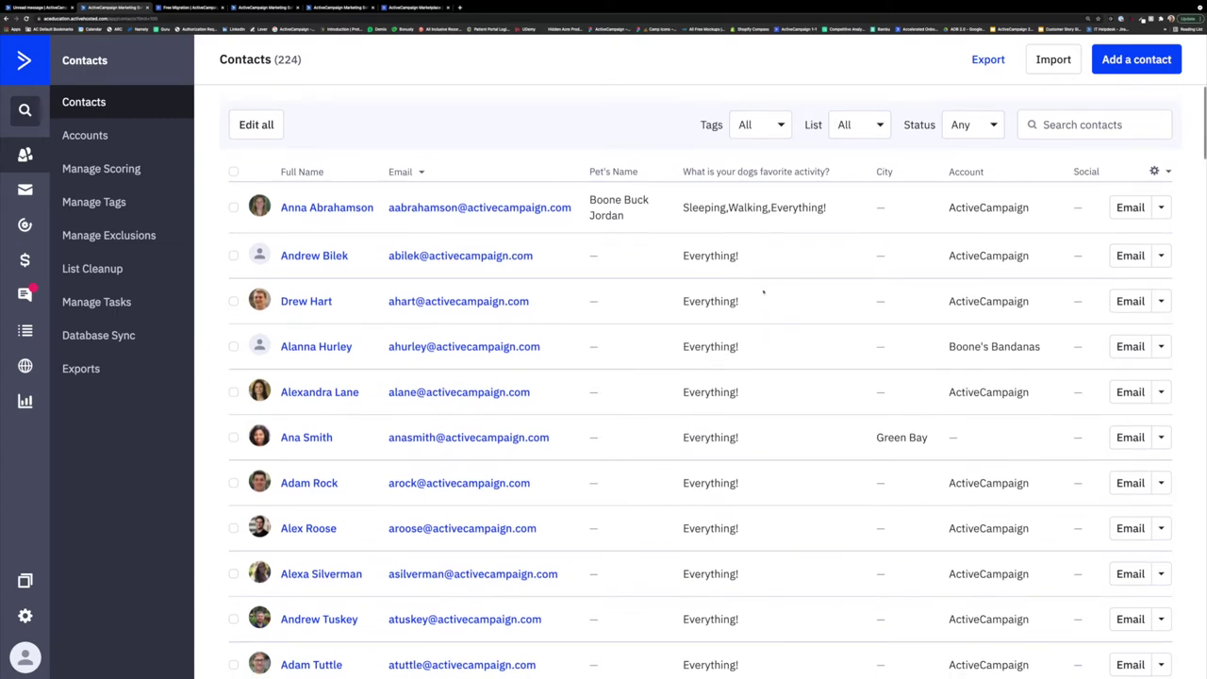
{"action": "scroll", "coordinate": [763, 292], "scroll_direction": "down", "scroll_amount": 3}
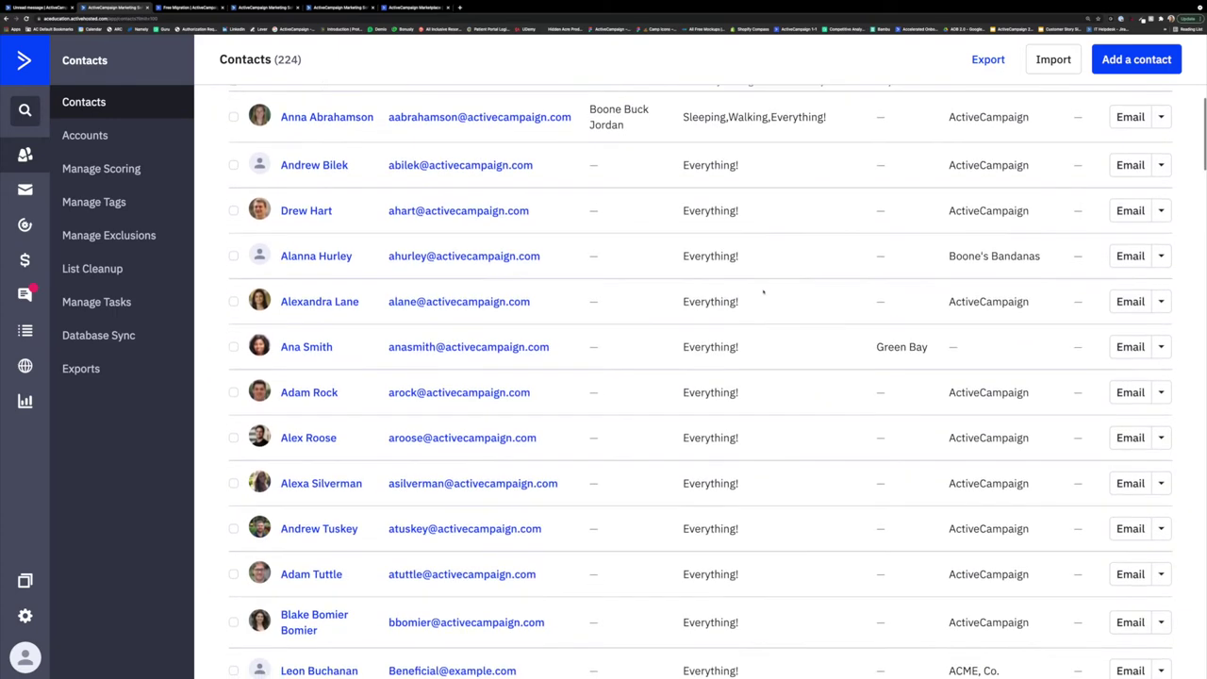
{"action": "scroll", "coordinate": [762, 292], "scroll_direction": "down", "scroll_amount": 5}
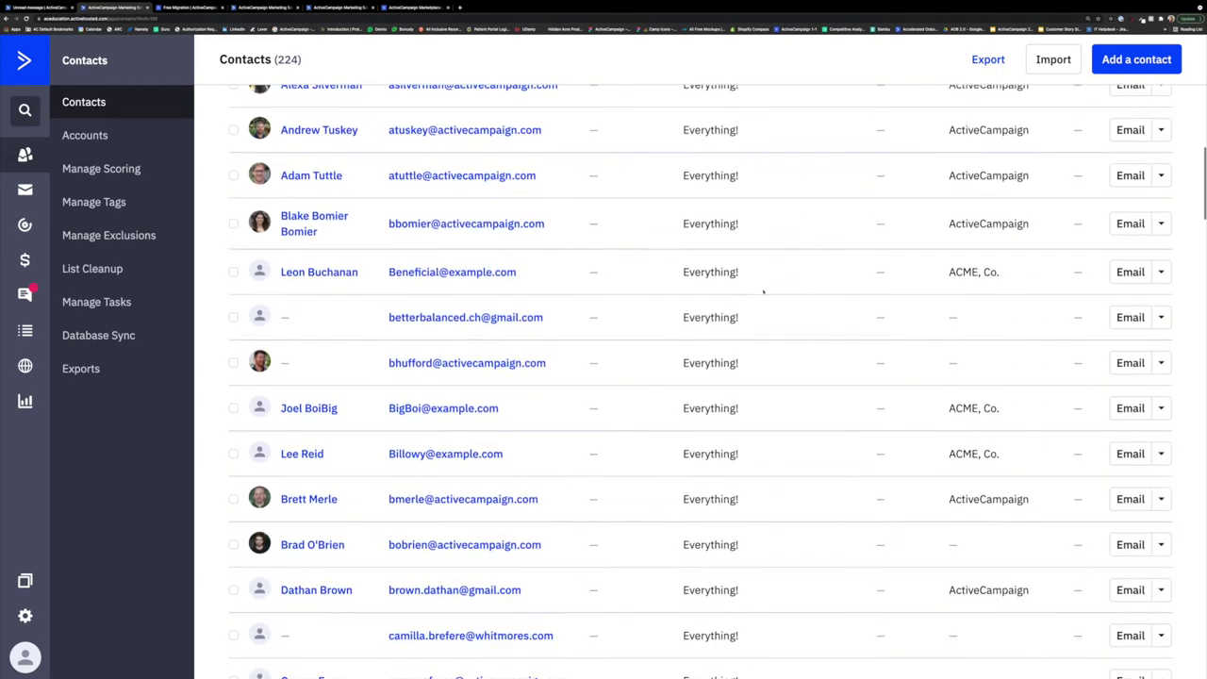
{"action": "scroll", "coordinate": [763, 293], "scroll_direction": "down", "scroll_amount": 4}
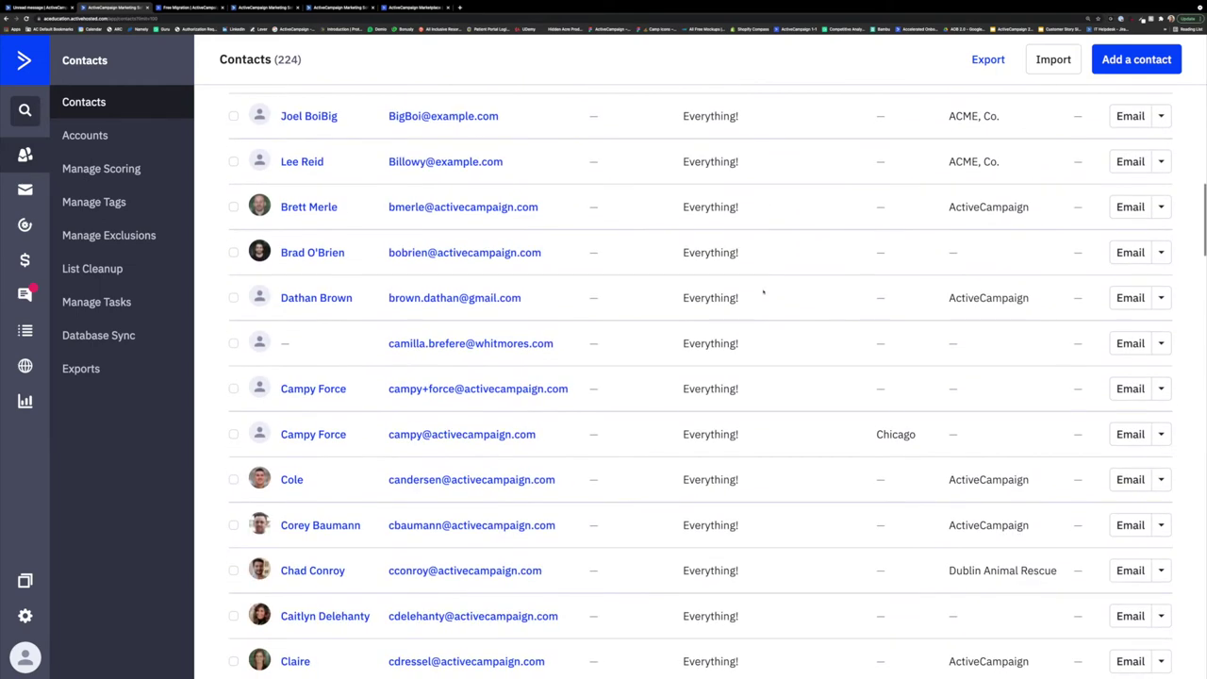
{"action": "scroll", "coordinate": [763, 292], "scroll_direction": "down", "scroll_amount": 1}
{"action": "scroll", "coordinate": [763, 292], "scroll_direction": "up", "scroll_amount": 5}
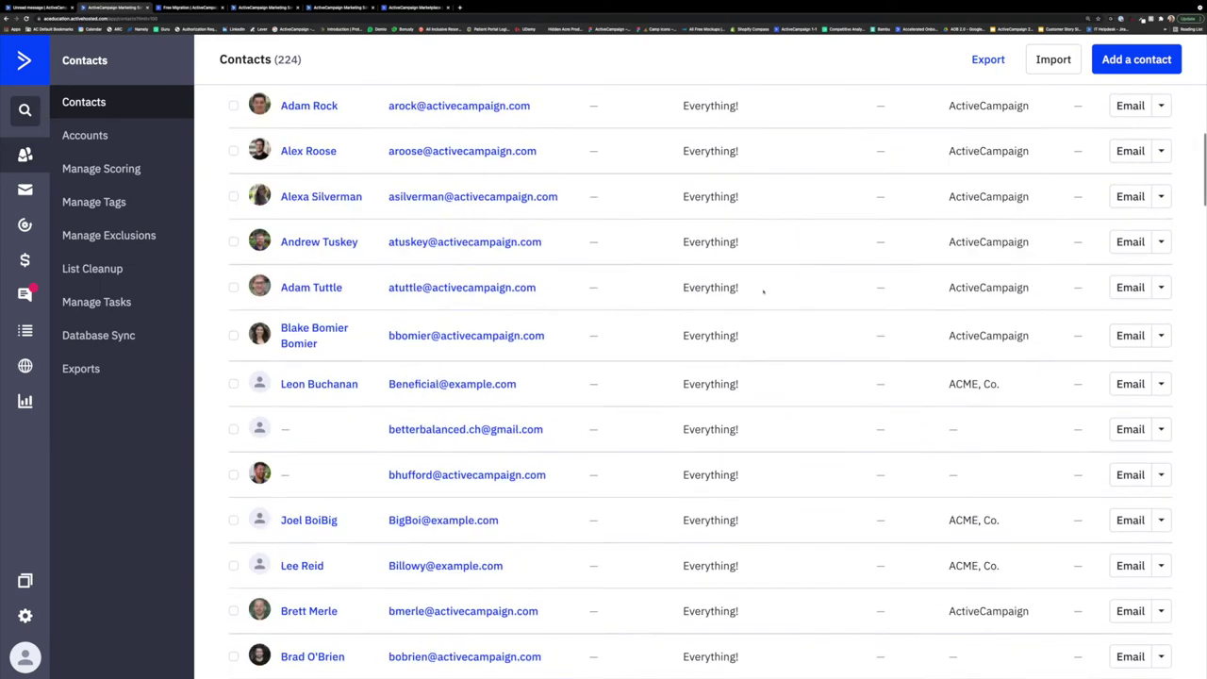
{"action": "scroll", "coordinate": [763, 292], "scroll_direction": "up", "scroll_amount": 5}
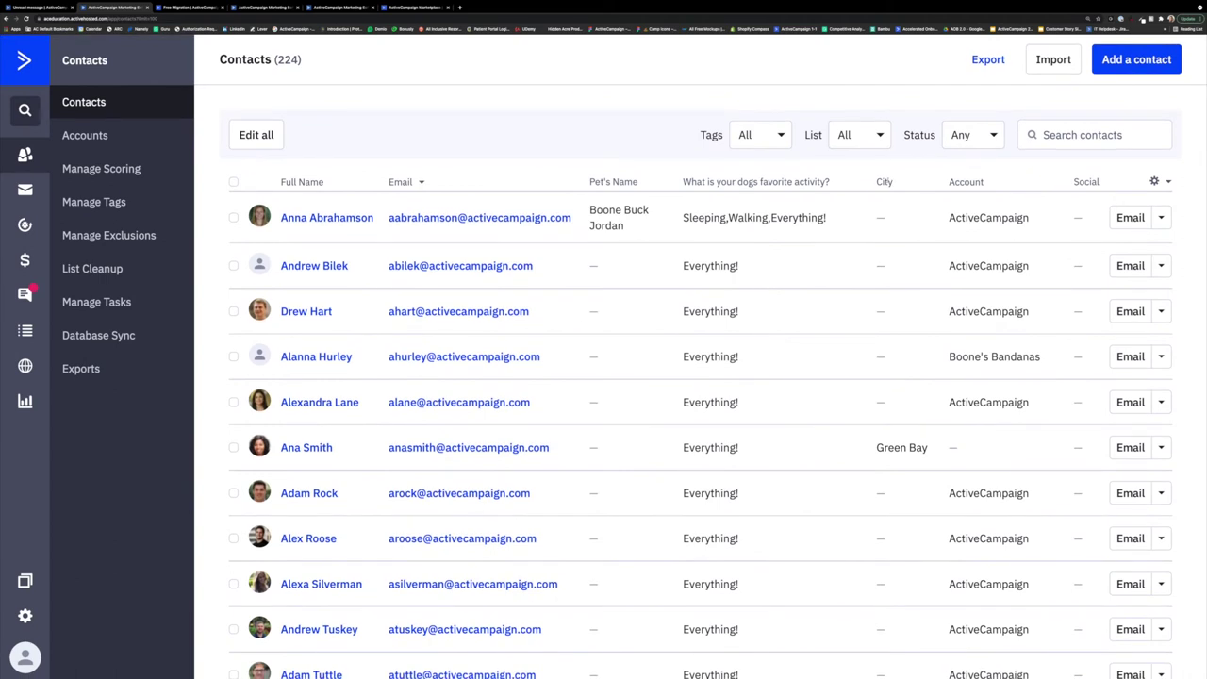
Open the Advanced Search for contacts and look through the Contact Details conditions
{"action": "left_click", "coordinate": [1082, 135]}
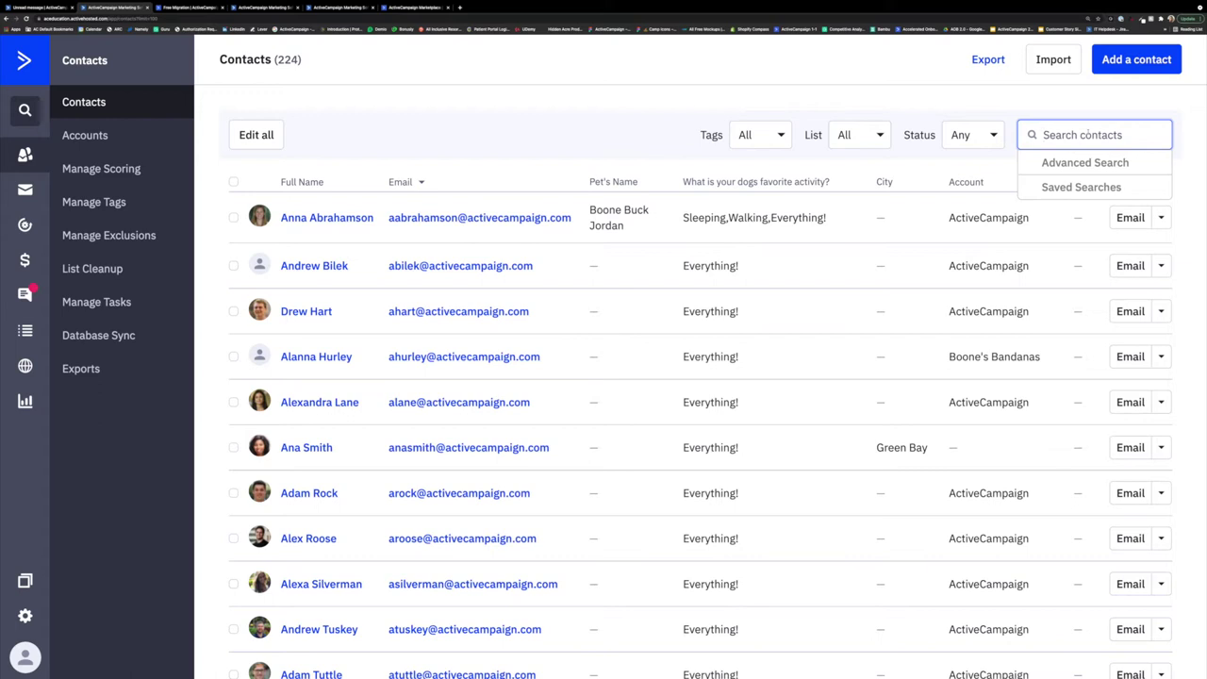
{"action": "left_click", "coordinate": [1084, 162]}
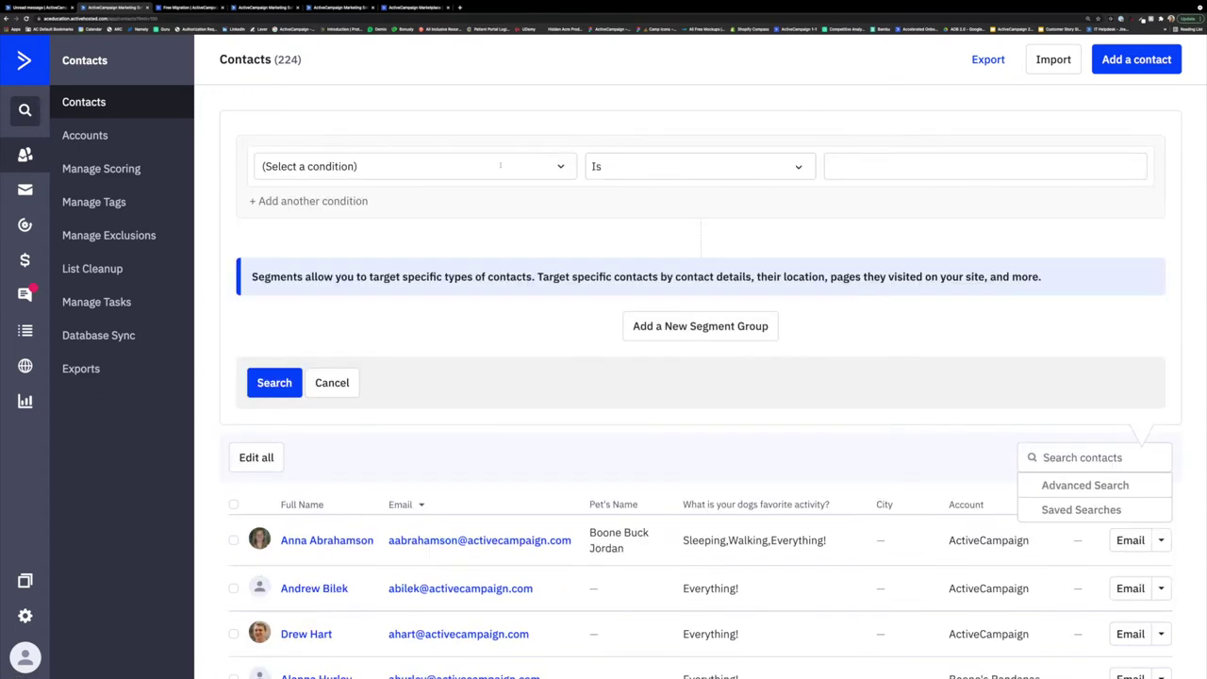
{"action": "left_click", "coordinate": [499, 166]}
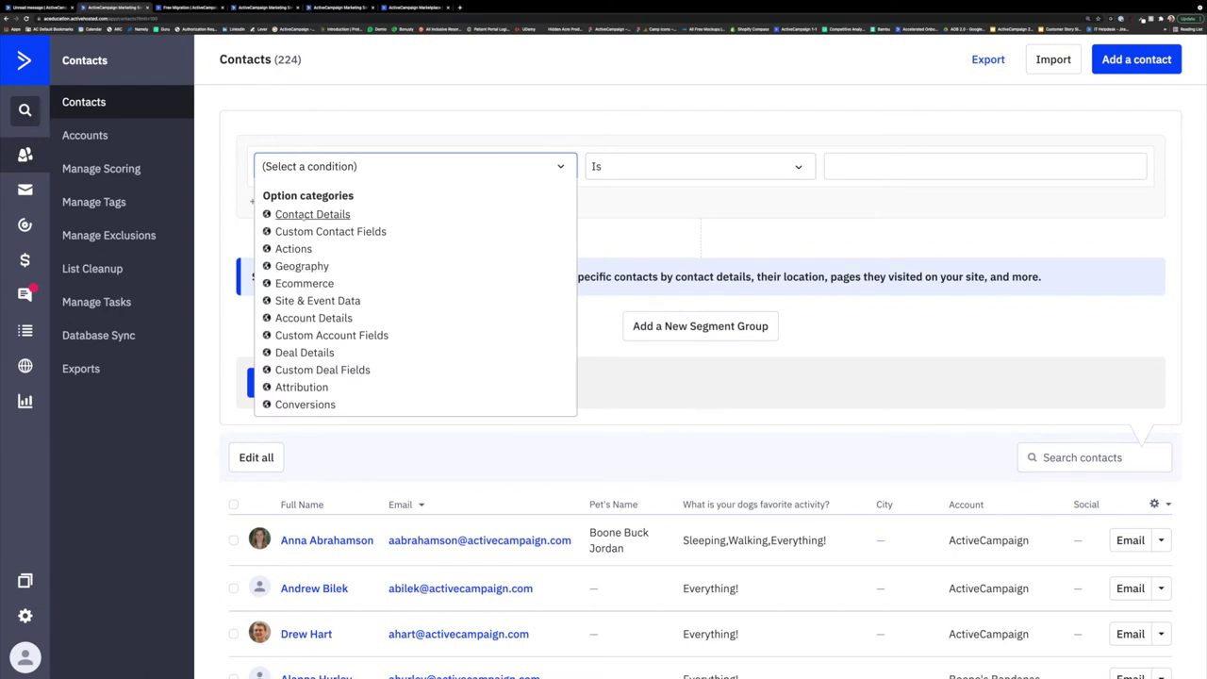
{"action": "left_click", "coordinate": [312, 215]}
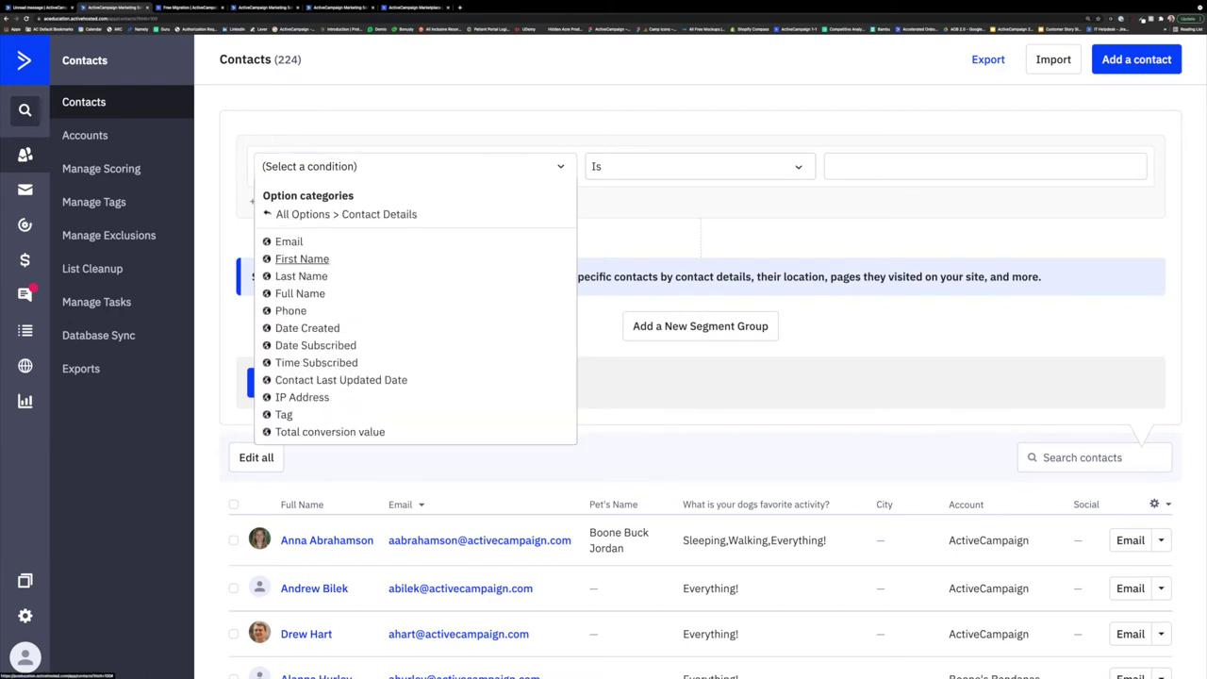
{"action": "scroll", "coordinate": [311, 274], "scroll_direction": "down", "scroll_amount": 5}
{"action": "scroll", "coordinate": [306, 274], "scroll_direction": "up", "scroll_amount": 5}
{"action": "left_click", "coordinate": [303, 215]}
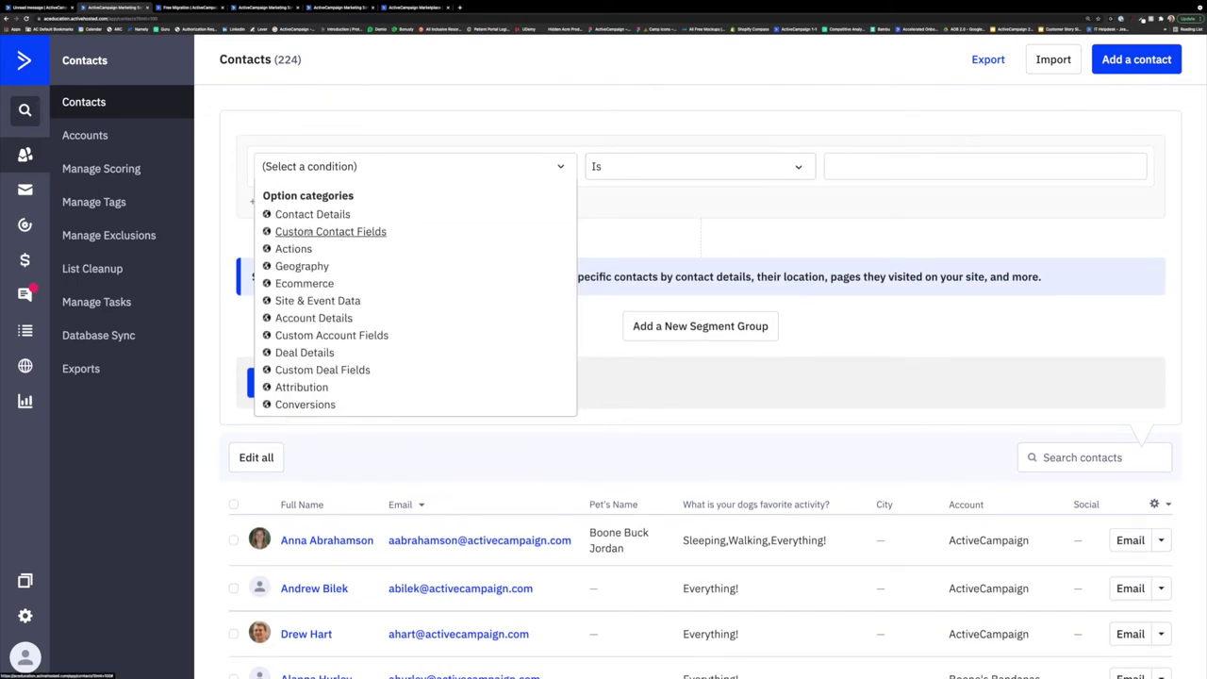
Look through the Custom Contact Fields conditions available for the segment and return to the option categories
{"action": "left_click", "coordinate": [308, 231]}
{"action": "scroll", "coordinate": [306, 304], "scroll_direction": "down", "scroll_amount": 4}
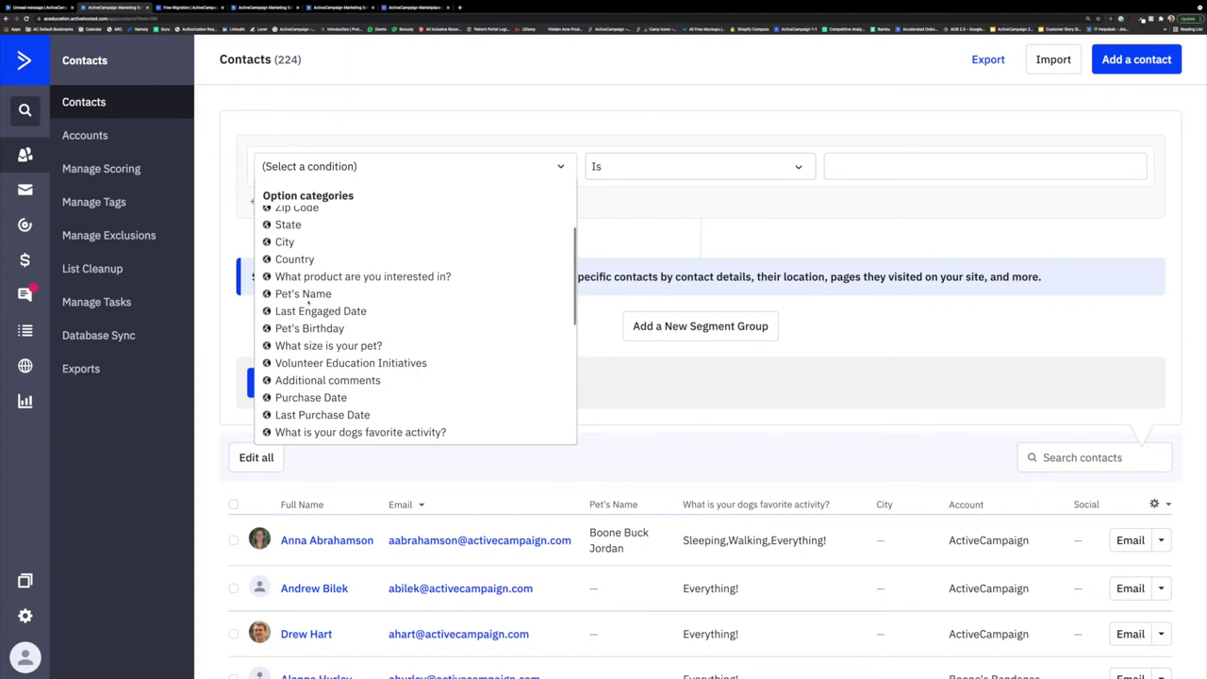
{"action": "scroll", "coordinate": [306, 303], "scroll_direction": "down", "scroll_amount": 4}
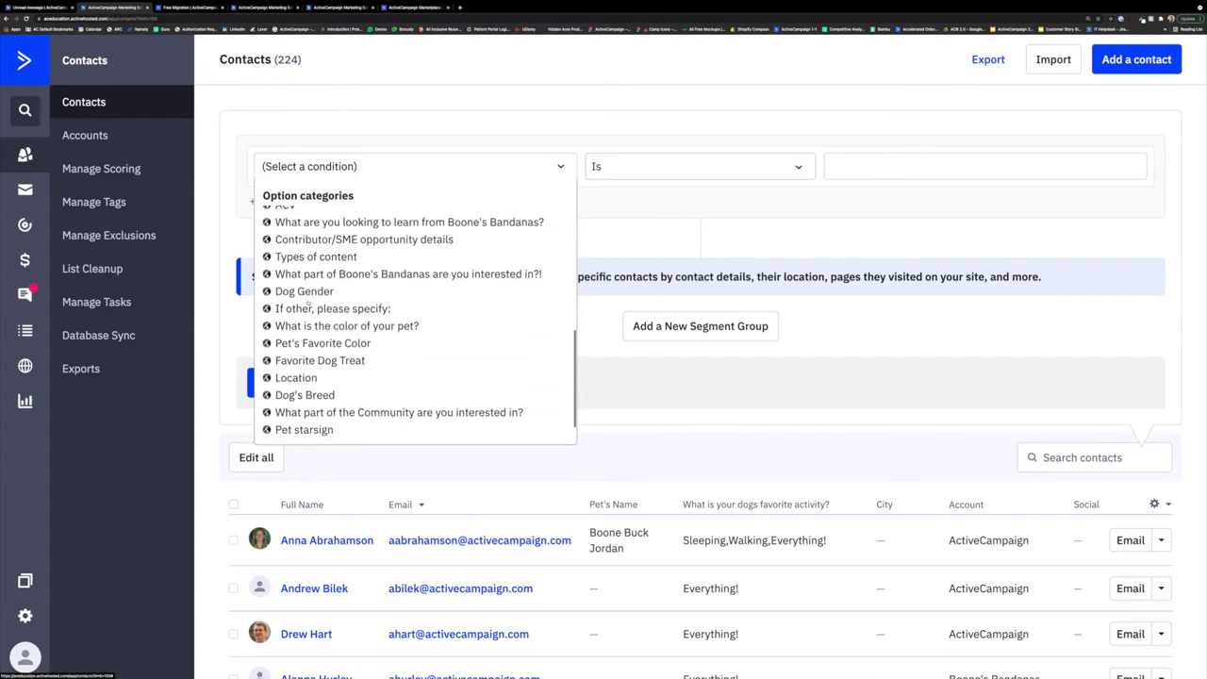
{"action": "scroll", "coordinate": [308, 303], "scroll_direction": "down", "scroll_amount": 1}
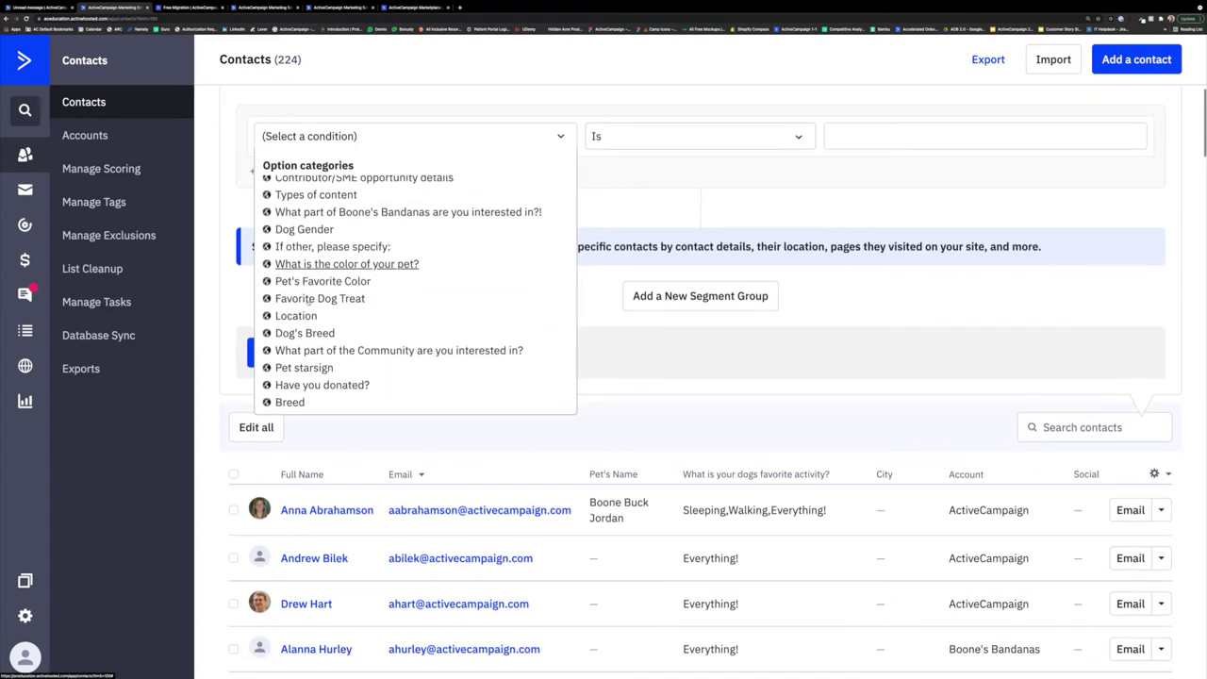
{"action": "scroll", "coordinate": [307, 302], "scroll_direction": "up", "scroll_amount": 2}
{"action": "scroll", "coordinate": [308, 302], "scroll_direction": "up", "scroll_amount": 6}
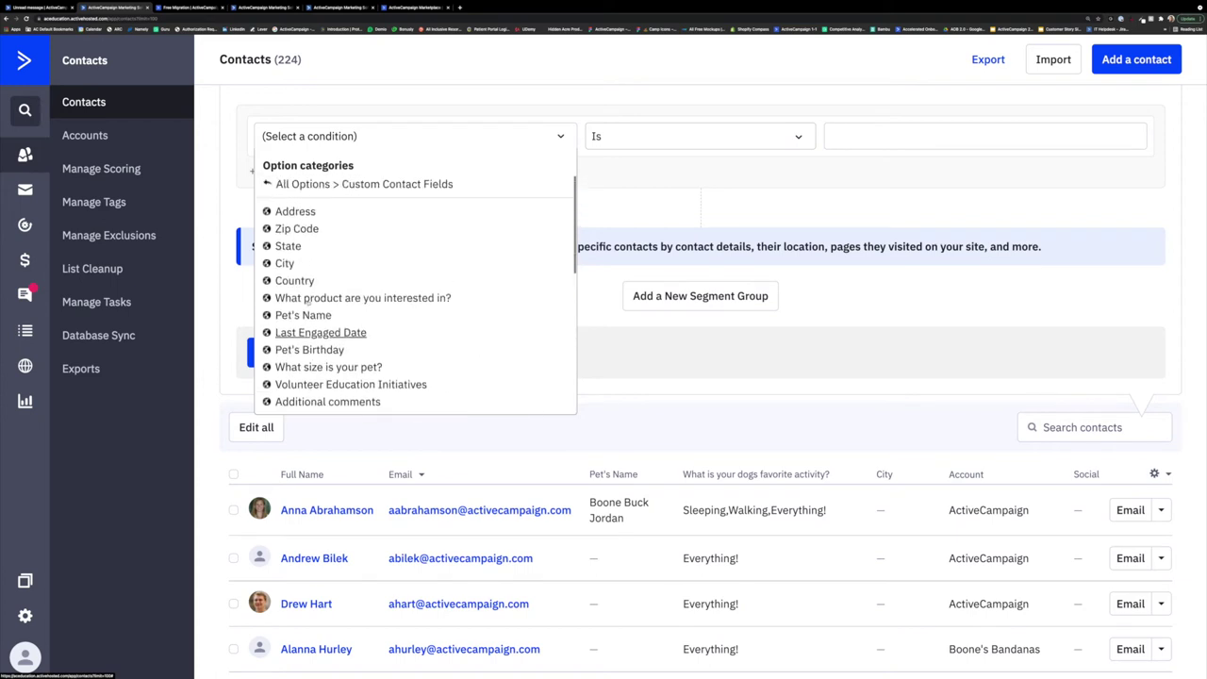
{"action": "left_click", "coordinate": [312, 209]}
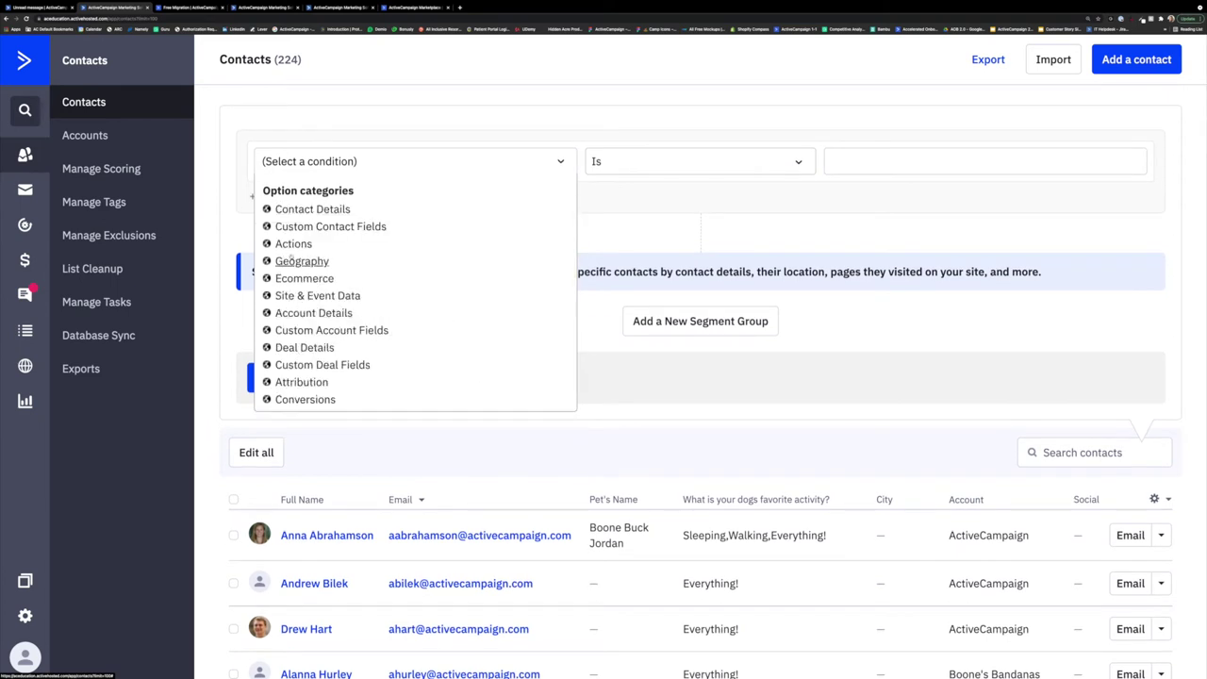
Look through the Actions conditions available for the segment, from list membership to Facebook Custom Audience
{"action": "left_click", "coordinate": [287, 245]}
{"action": "scroll", "coordinate": [314, 283], "scroll_direction": "down", "scroll_amount": 2}
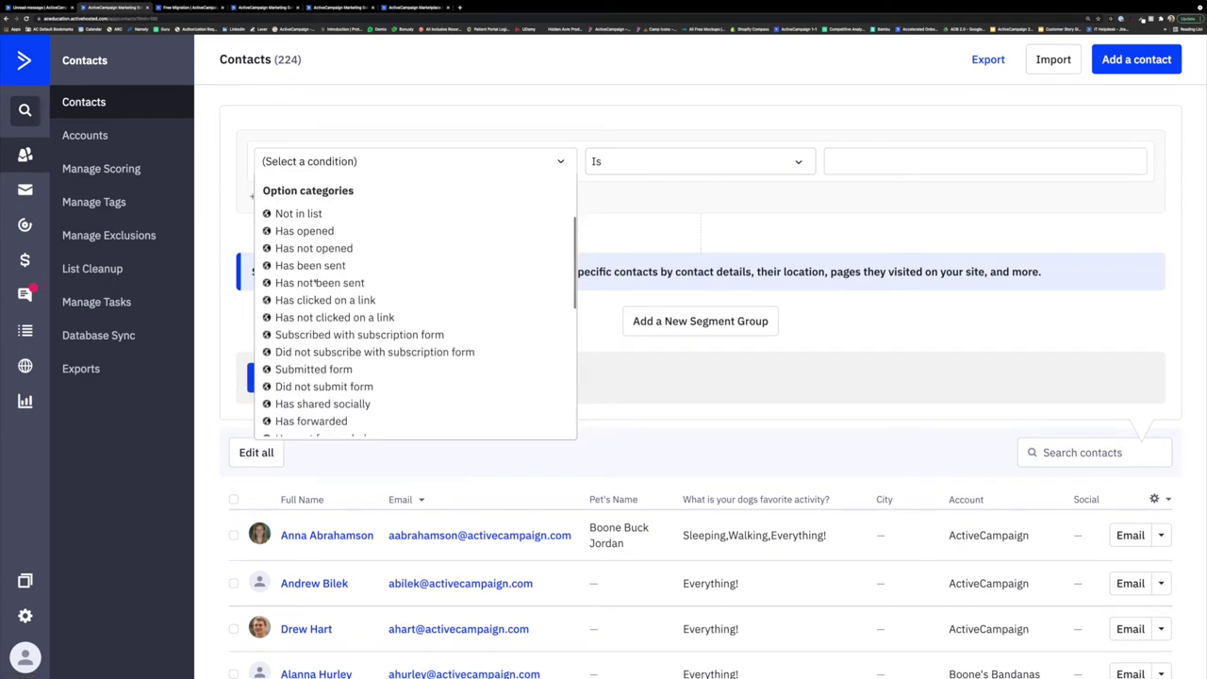
{"action": "scroll", "coordinate": [315, 282], "scroll_direction": "down", "scroll_amount": 6}
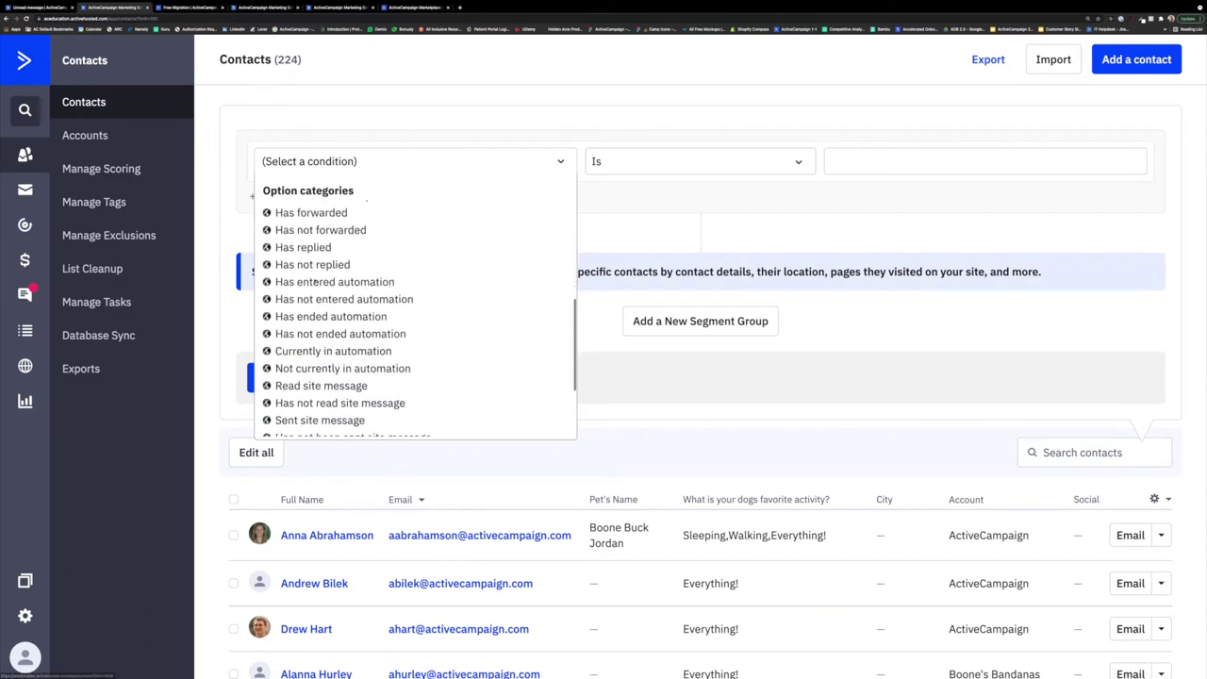
{"action": "scroll", "coordinate": [316, 283], "scroll_direction": "down", "scroll_amount": 1}
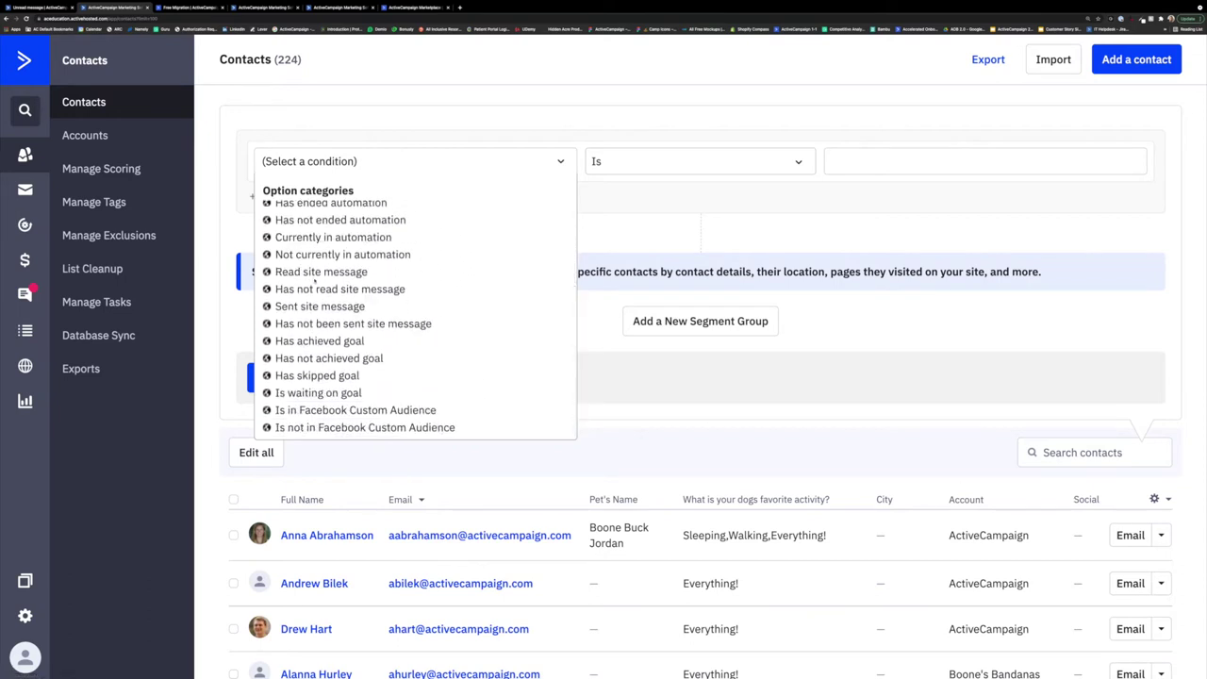
{"action": "scroll", "coordinate": [316, 282], "scroll_direction": "up", "scroll_amount": 3}
{"action": "scroll", "coordinate": [315, 220], "scroll_direction": "up", "scroll_amount": 5}
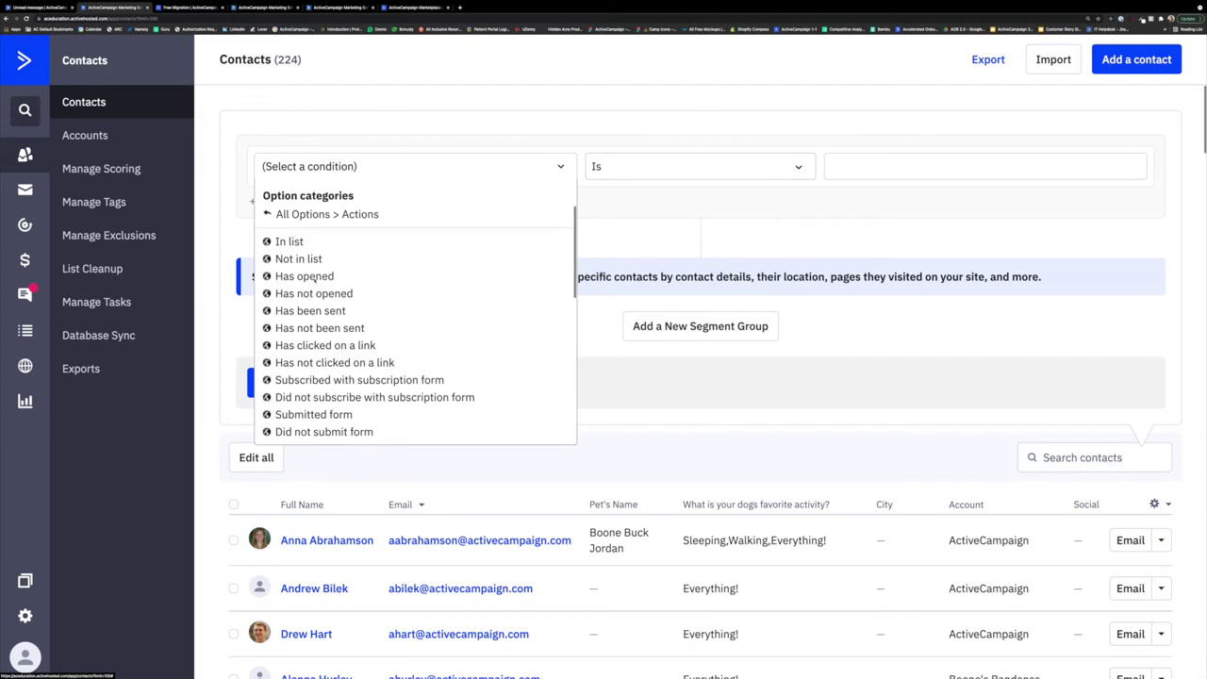
Find the Tag condition and choose it as the segment's first condition
{"action": "left_click", "coordinate": [315, 216]}
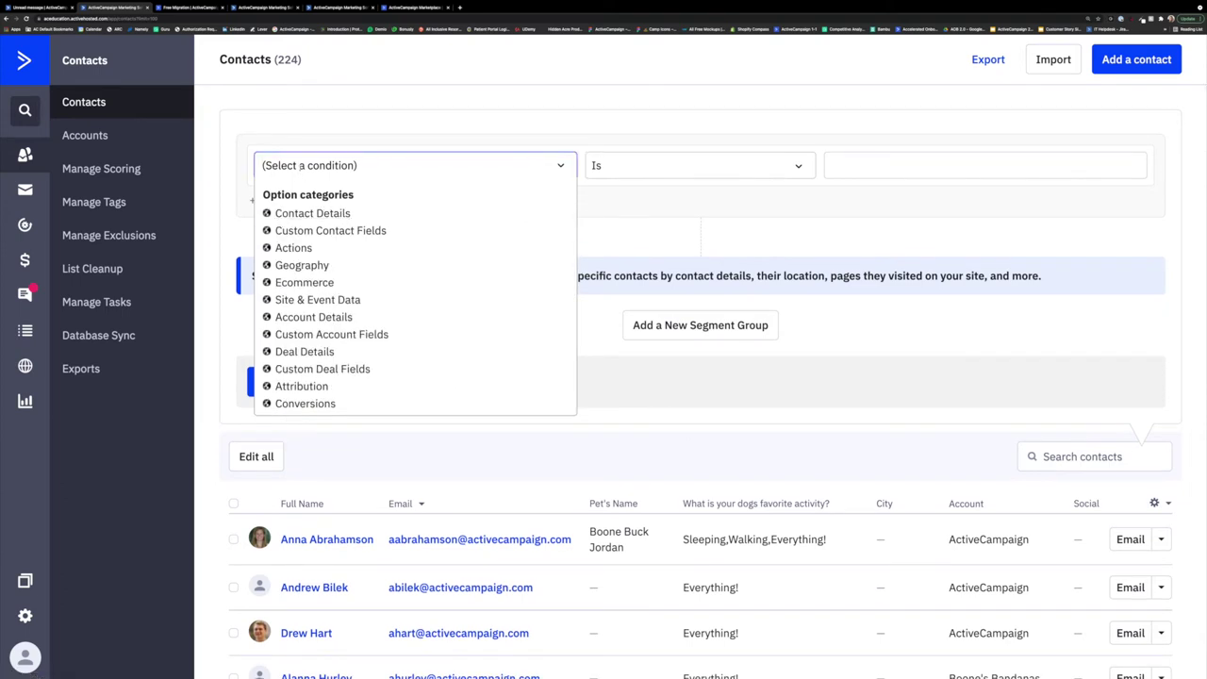
{"action": "type", "text": "Tag"}
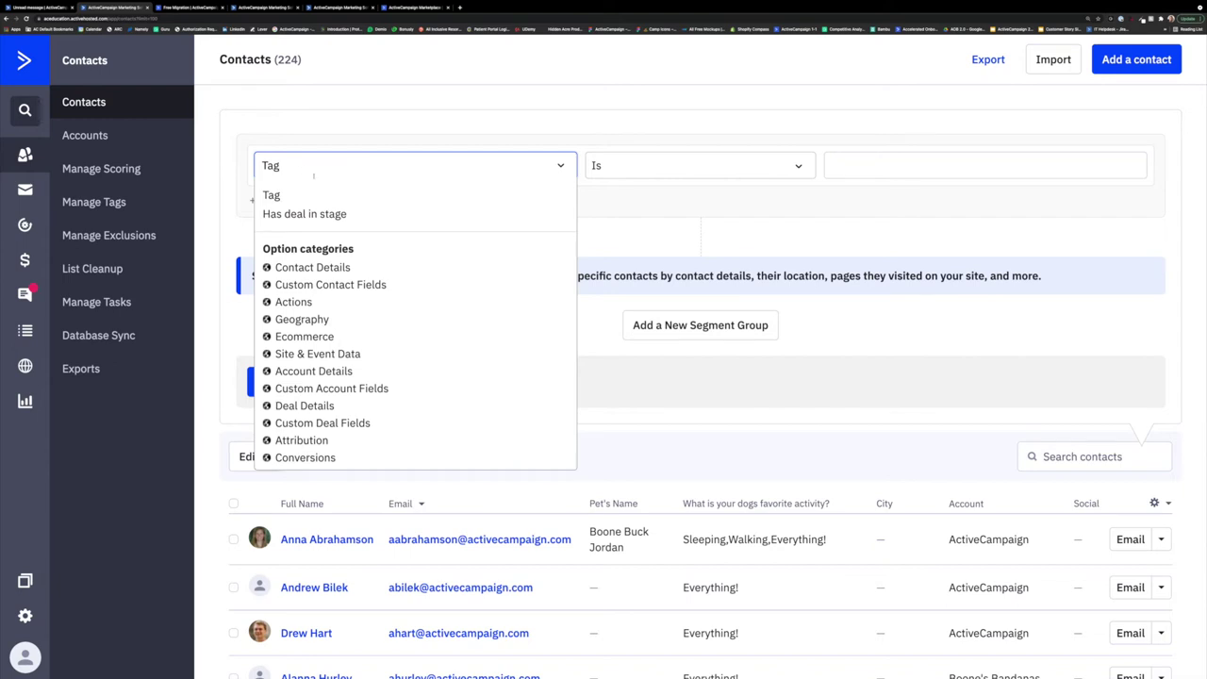
{"action": "left_click", "coordinate": [271, 195]}
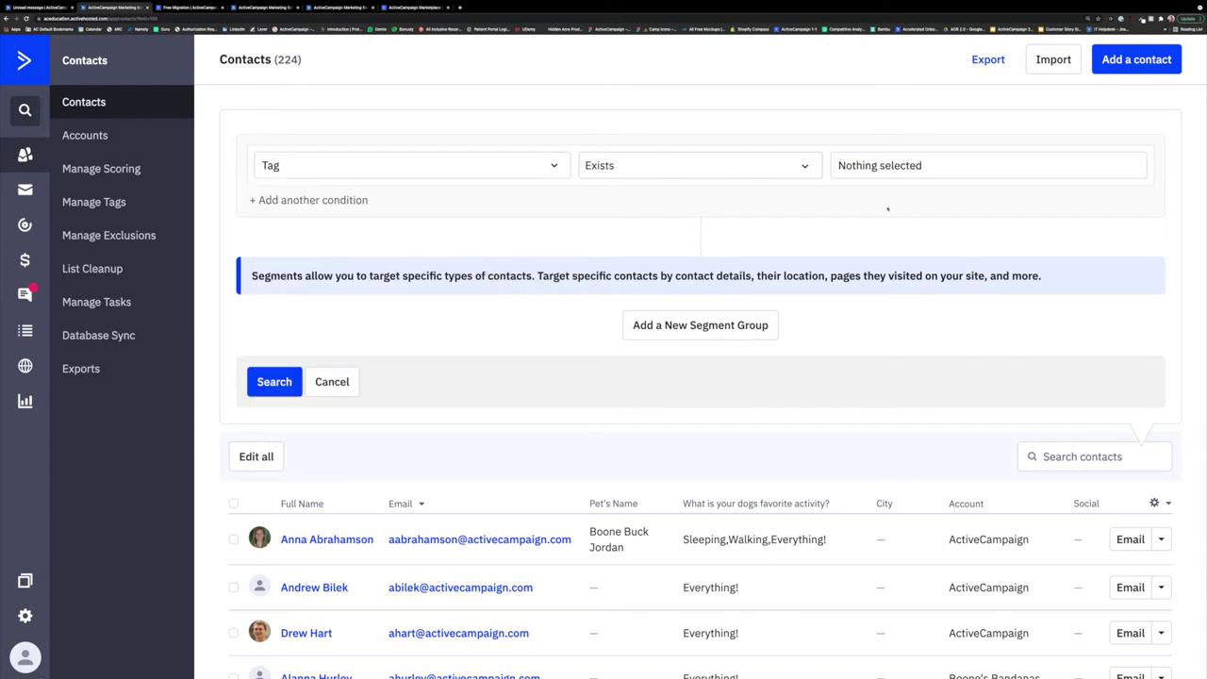
Set the Tag condition's value to the tag Interest: Bandanas, keeping the Exists operator
{"action": "left_click", "coordinate": [942, 165]}
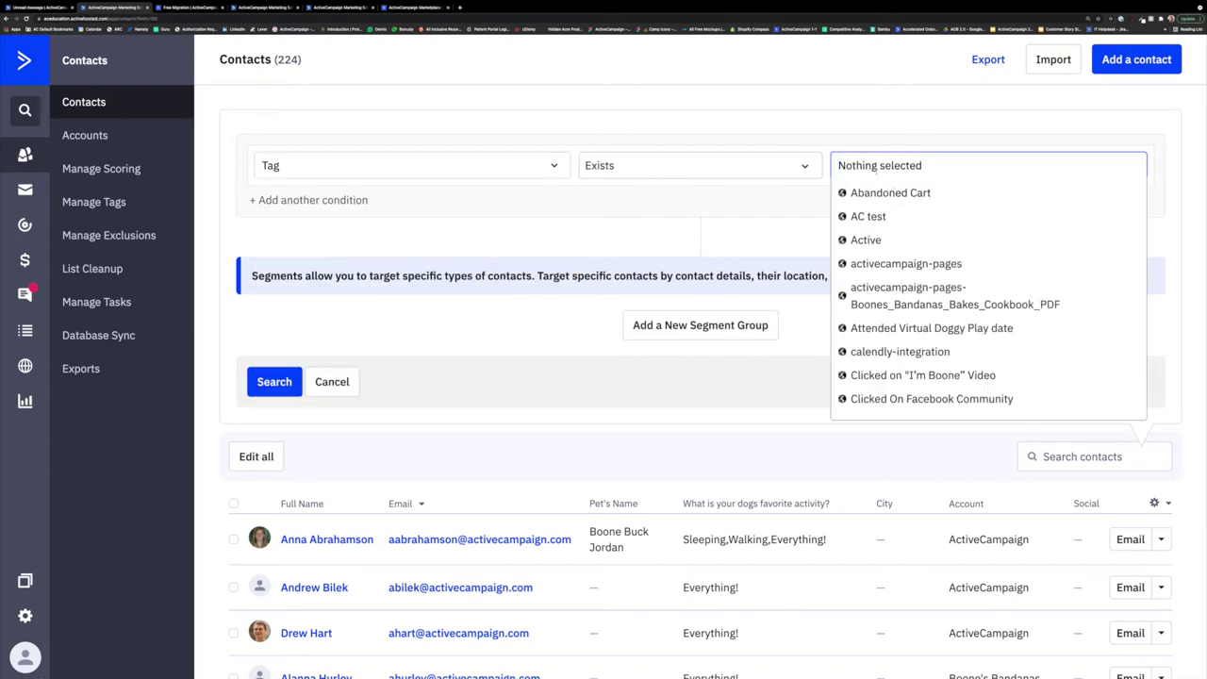
{"action": "scroll", "coordinate": [888, 252], "scroll_direction": "down", "scroll_amount": 5}
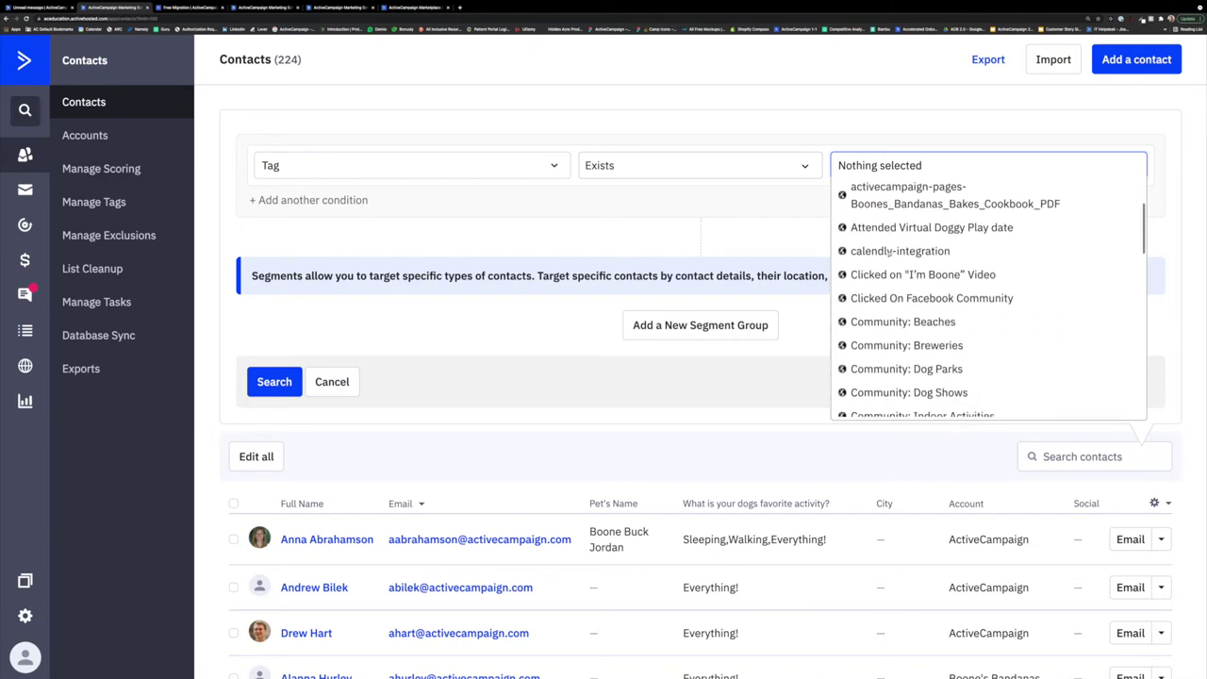
{"action": "scroll", "coordinate": [889, 254], "scroll_direction": "down", "scroll_amount": 5}
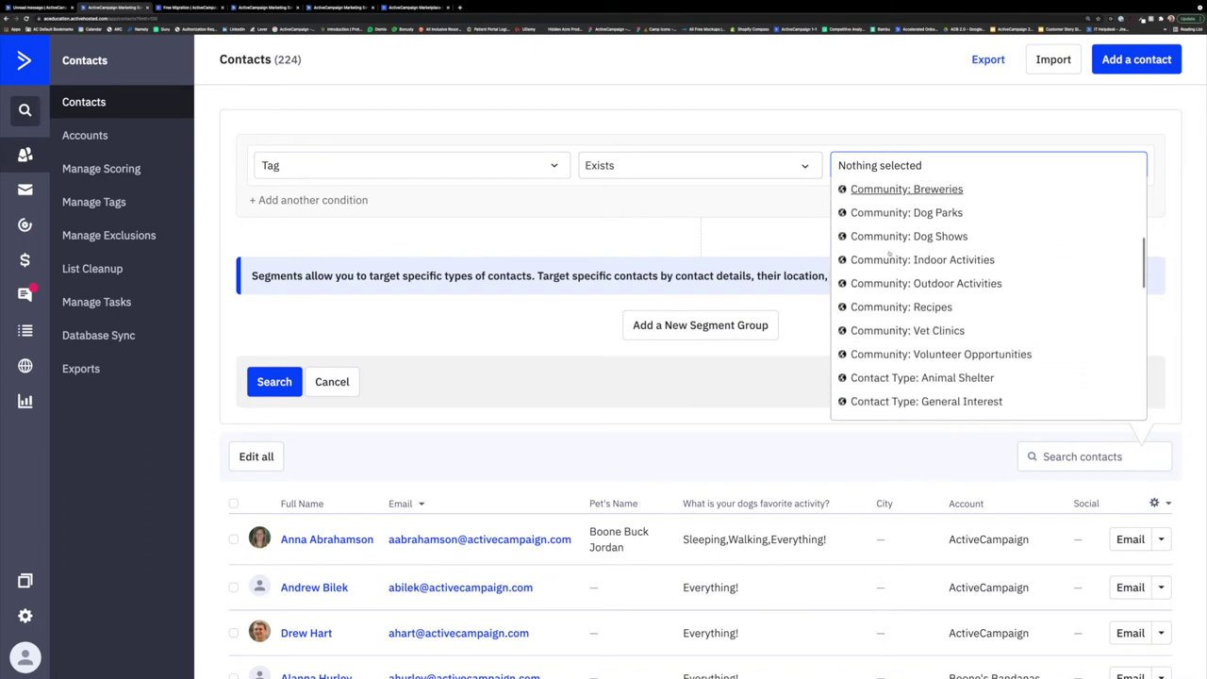
{"action": "scroll", "coordinate": [889, 255], "scroll_direction": "down", "scroll_amount": 3}
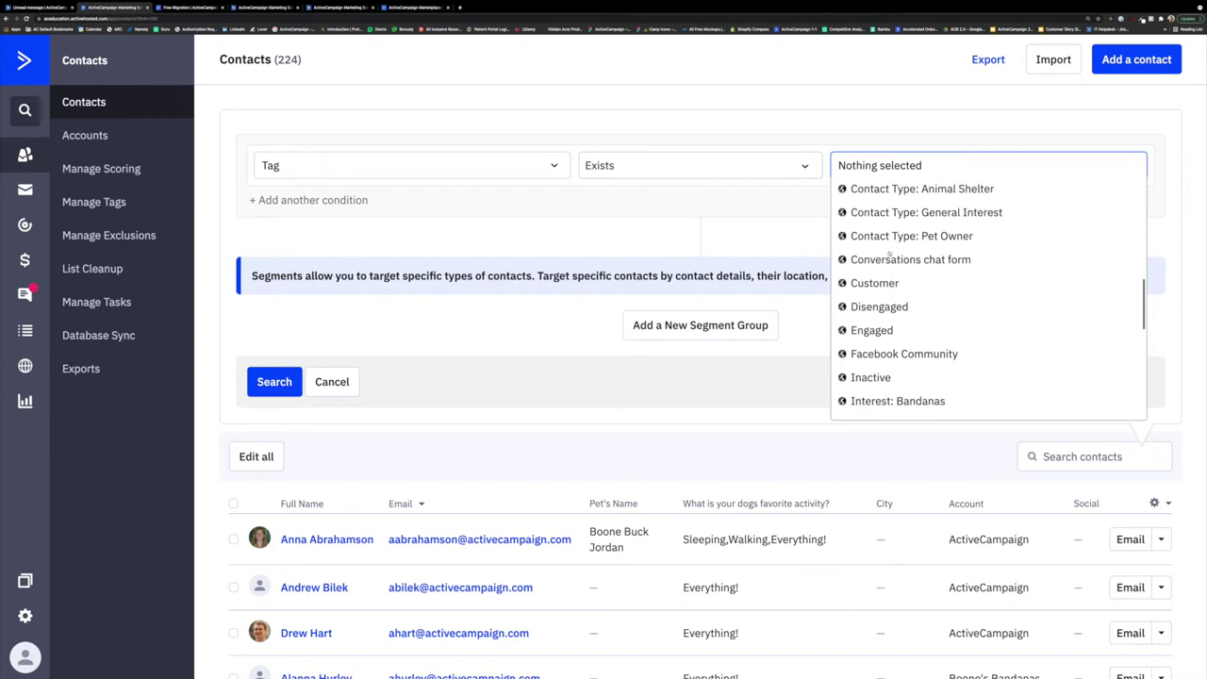
{"action": "scroll", "coordinate": [889, 255], "scroll_direction": "down", "scroll_amount": 3}
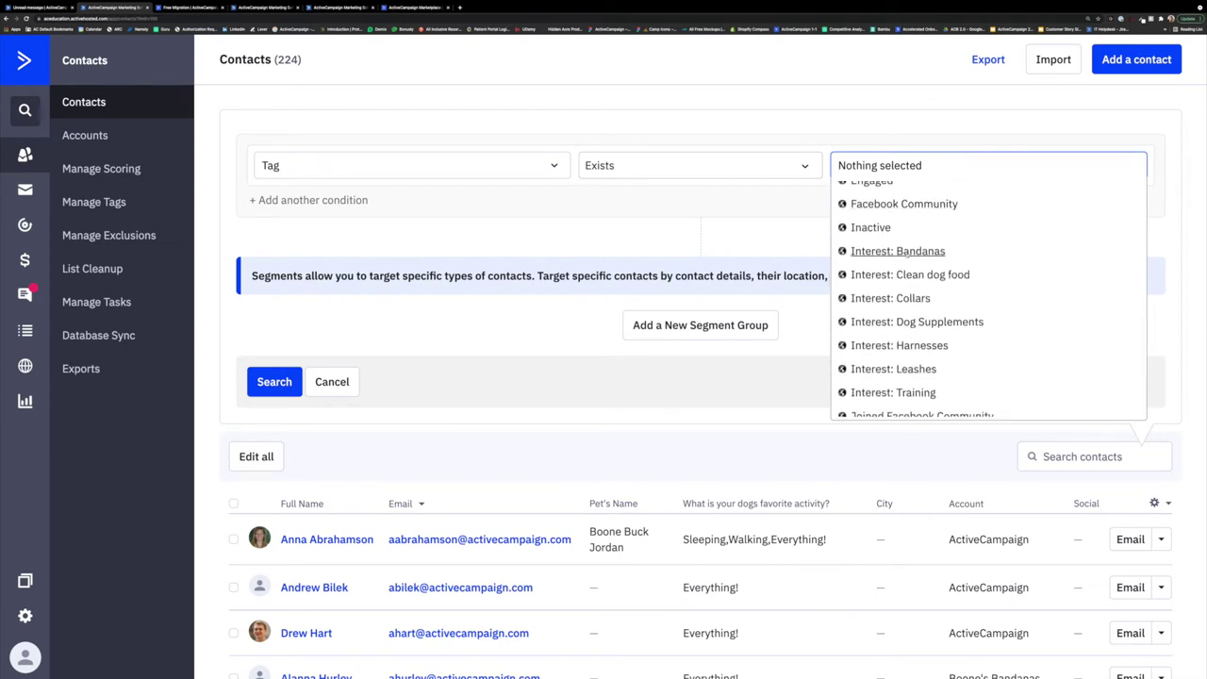
{"action": "left_click", "coordinate": [892, 251]}
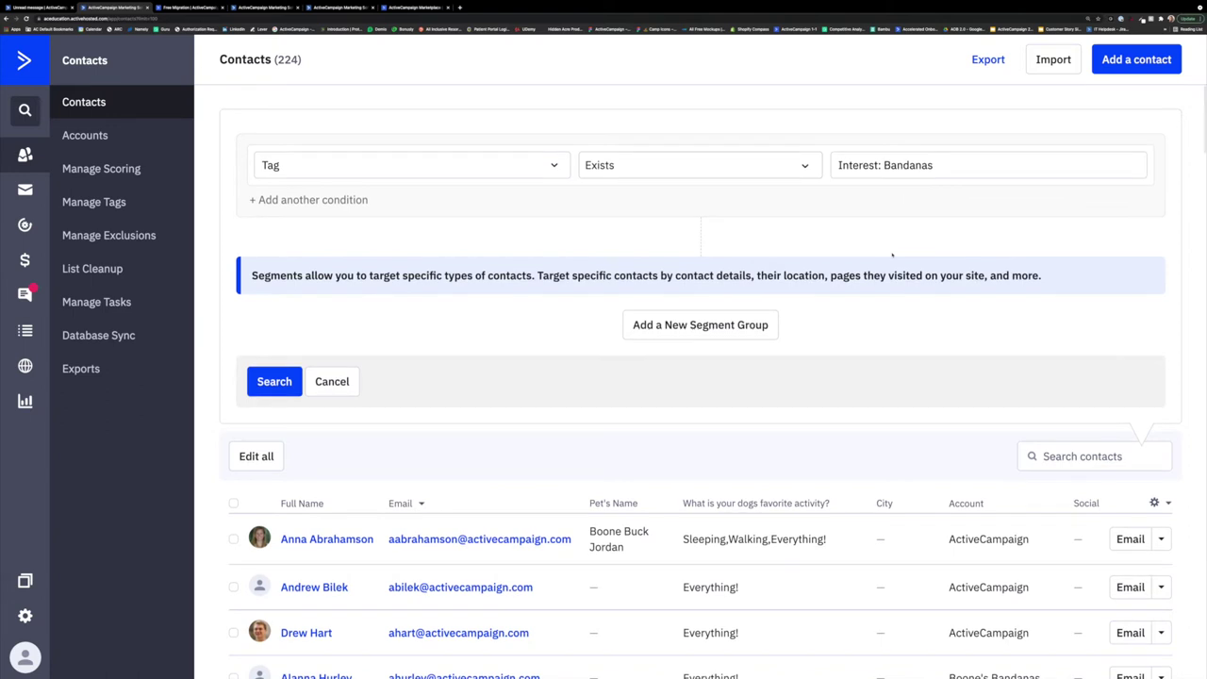
Run the tag search and look over the matching contacts
{"action": "left_click", "coordinate": [271, 383]}
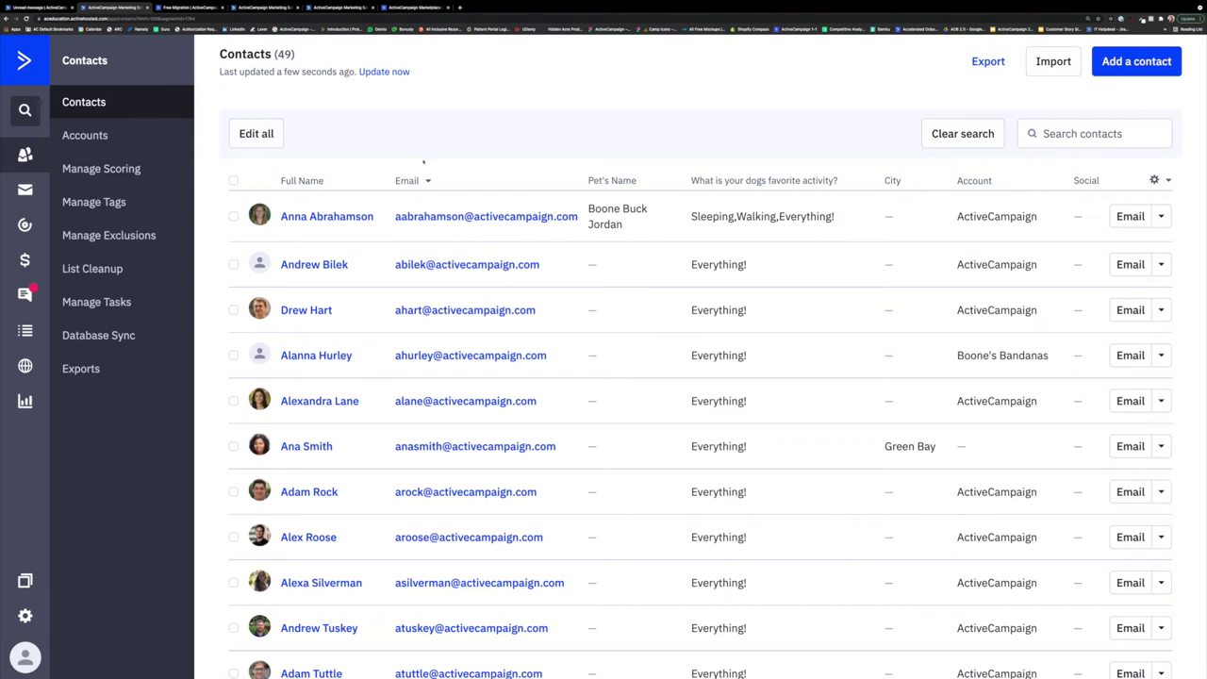
{"action": "scroll", "coordinate": [422, 162], "scroll_direction": "down", "scroll_amount": 1}
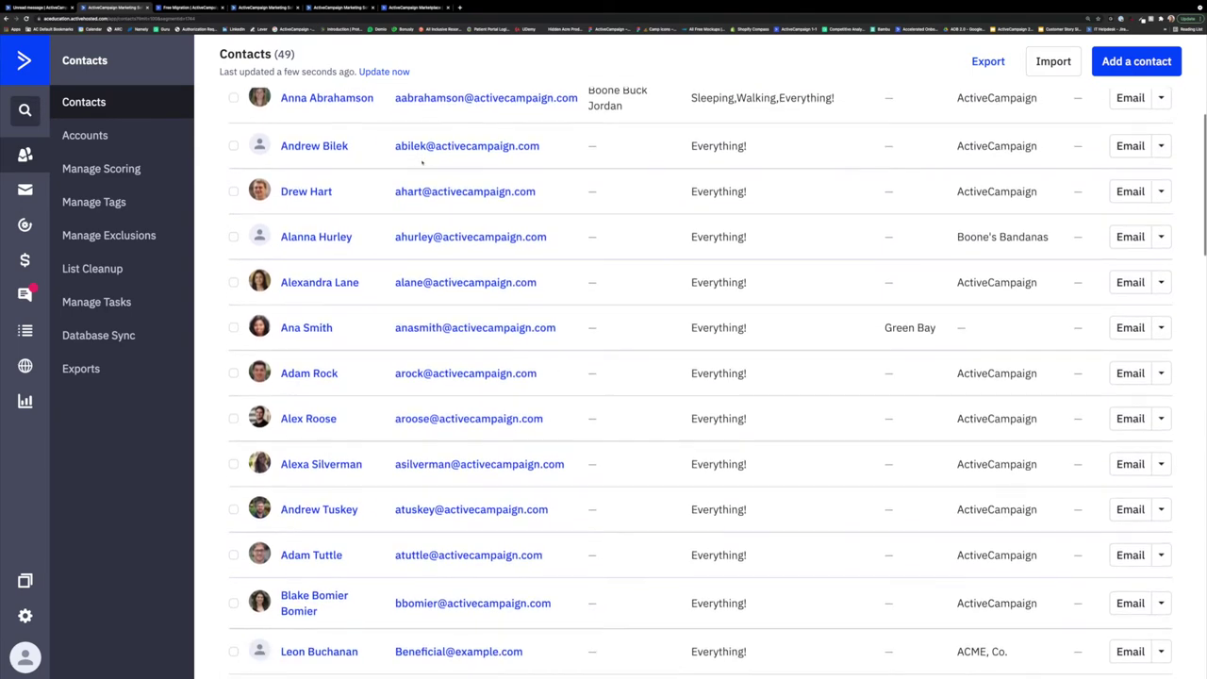
{"action": "scroll", "coordinate": [422, 162], "scroll_direction": "up", "scroll_amount": 1}
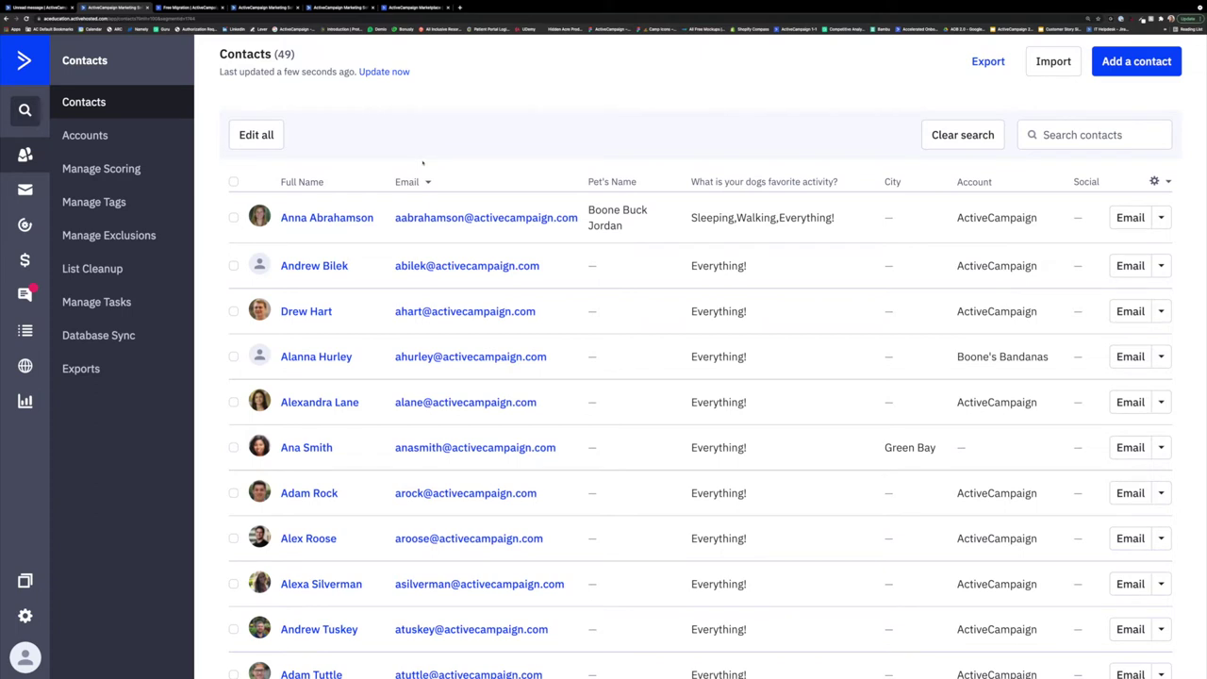
Clear the tag search and start a new Advanced Search, opening the condition choices
{"action": "left_click", "coordinate": [940, 135]}
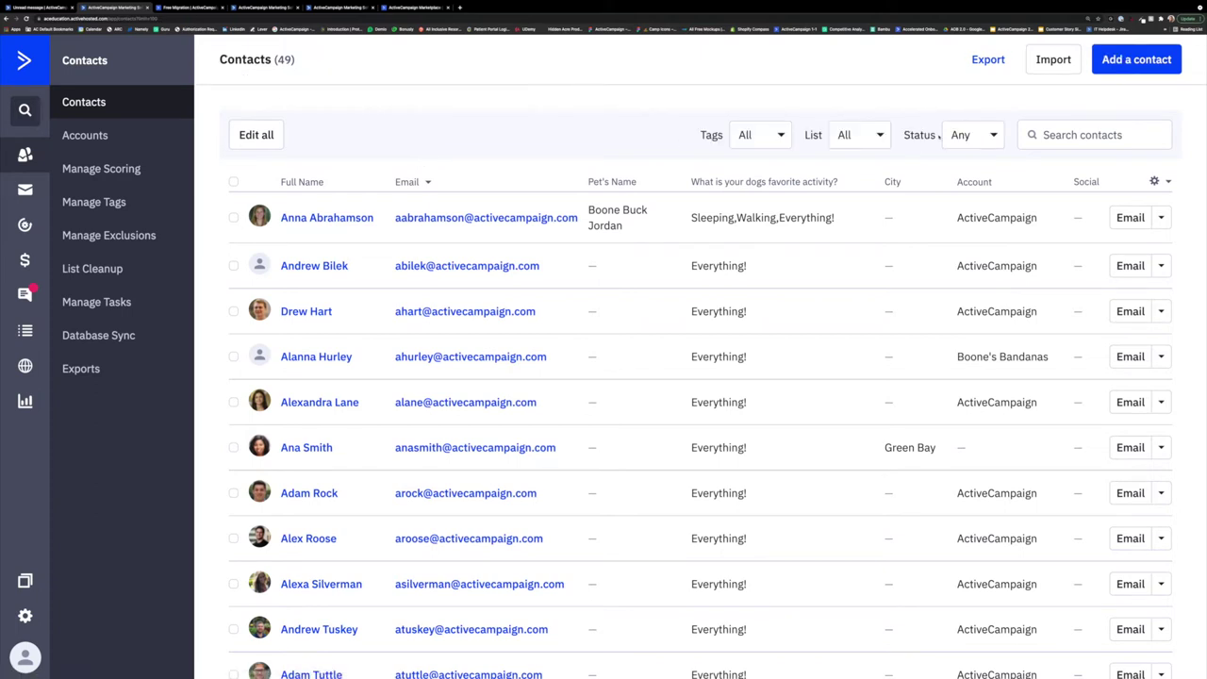
{"action": "left_click", "coordinate": [1049, 163]}
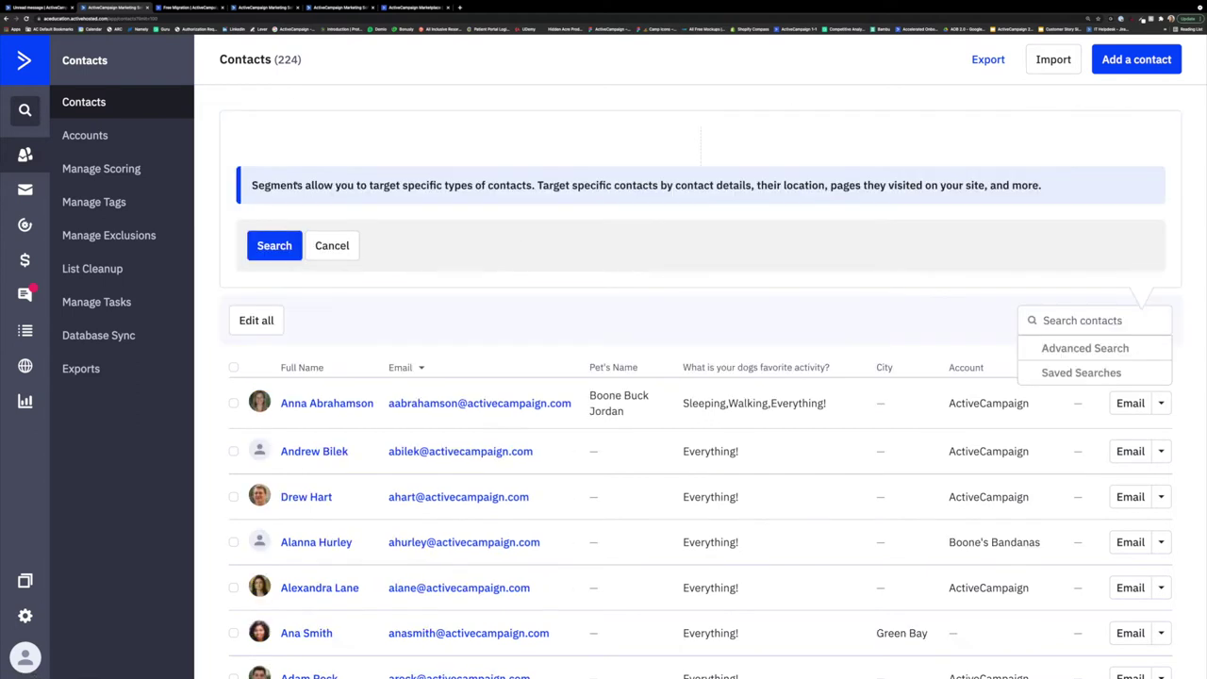
{"action": "left_click", "coordinate": [301, 165]}
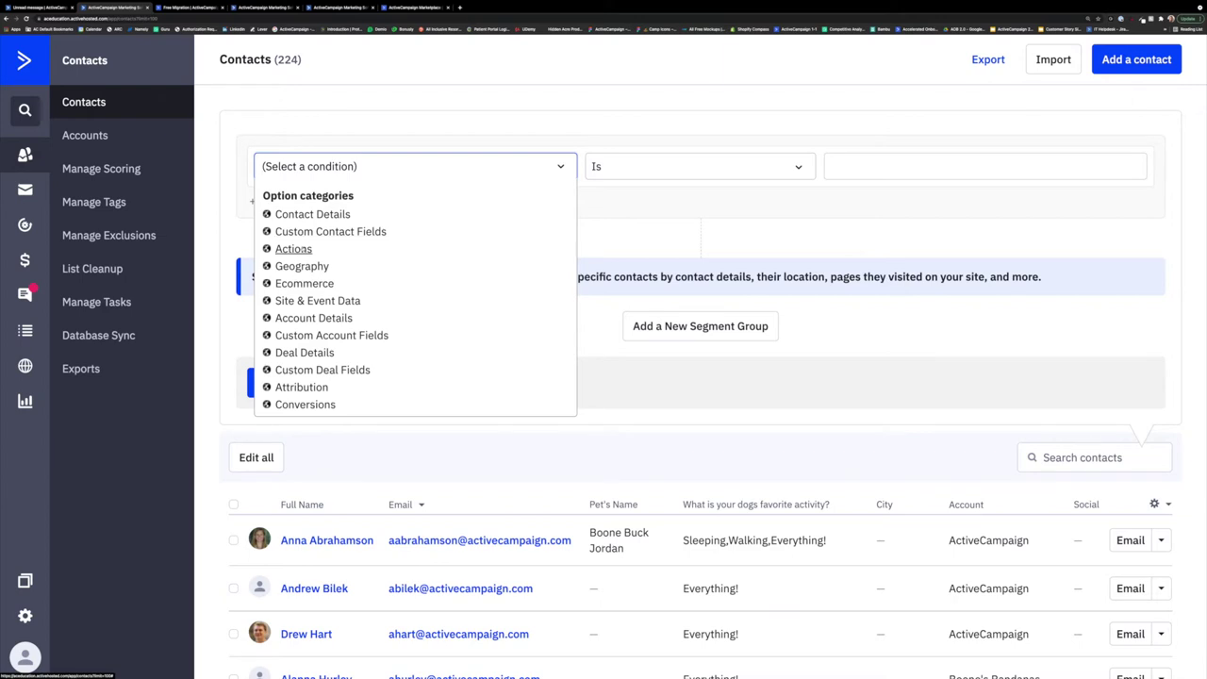
Review the Actions conditions from In list to the Facebook Custom Audience options, and leave the condition unselected
{"action": "left_click", "coordinate": [294, 248]}
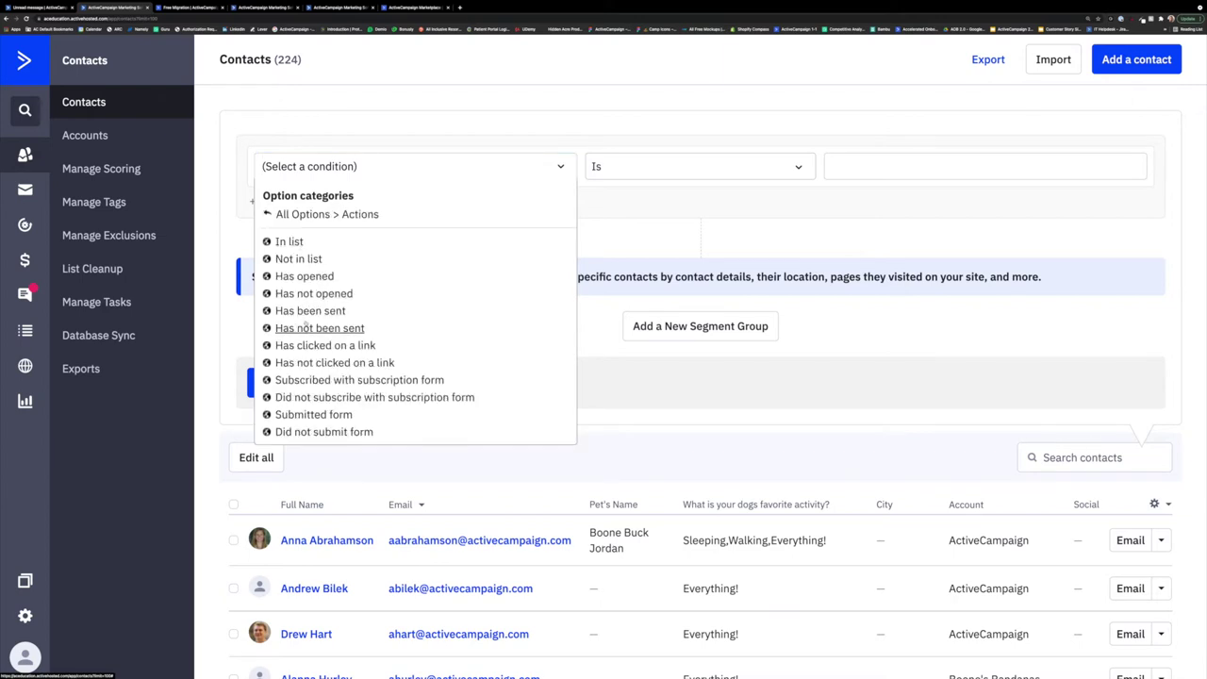
{"action": "scroll", "coordinate": [325, 330], "scroll_direction": "down", "scroll_amount": 2}
{"action": "scroll", "coordinate": [307, 319], "scroll_direction": "down", "scroll_amount": 4}
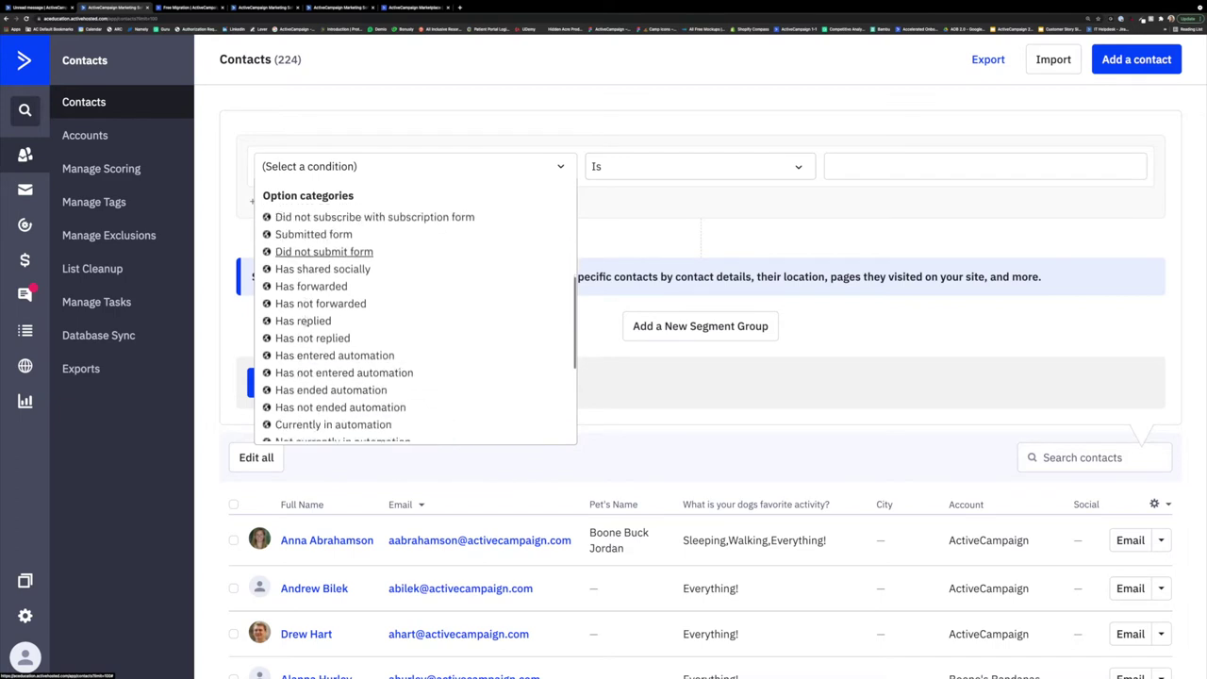
{"action": "scroll", "coordinate": [306, 323], "scroll_direction": "down", "scroll_amount": 3}
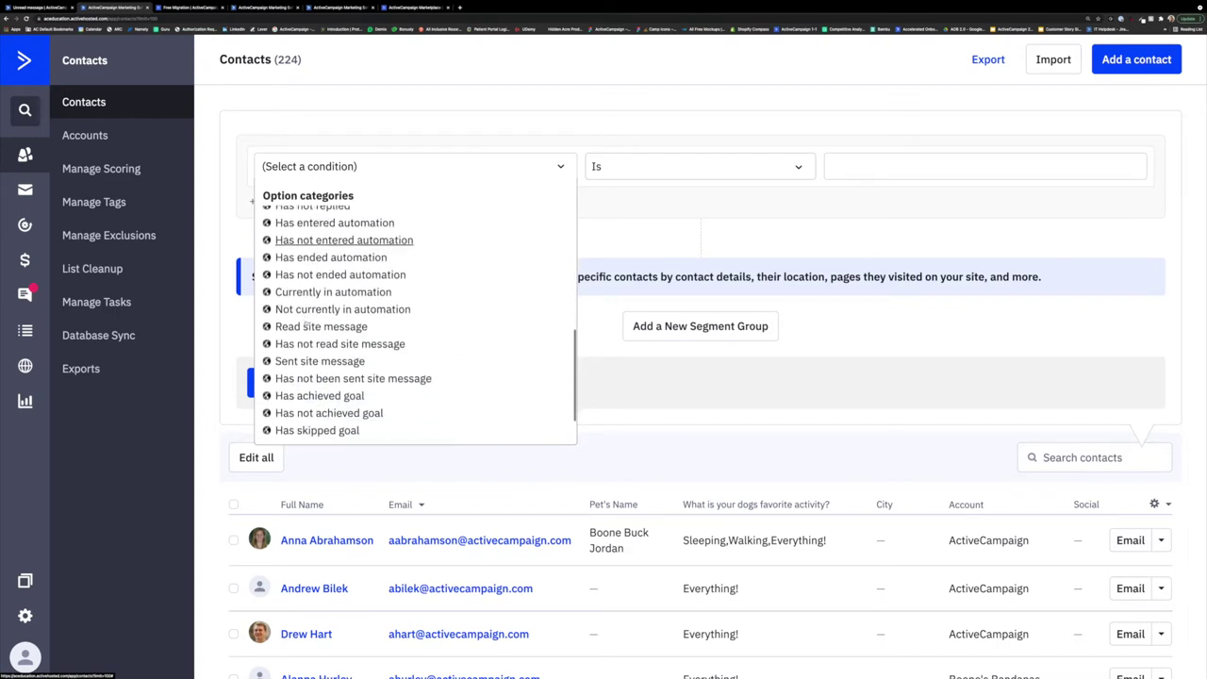
{"action": "scroll", "coordinate": [306, 323], "scroll_direction": "down", "scroll_amount": 1}
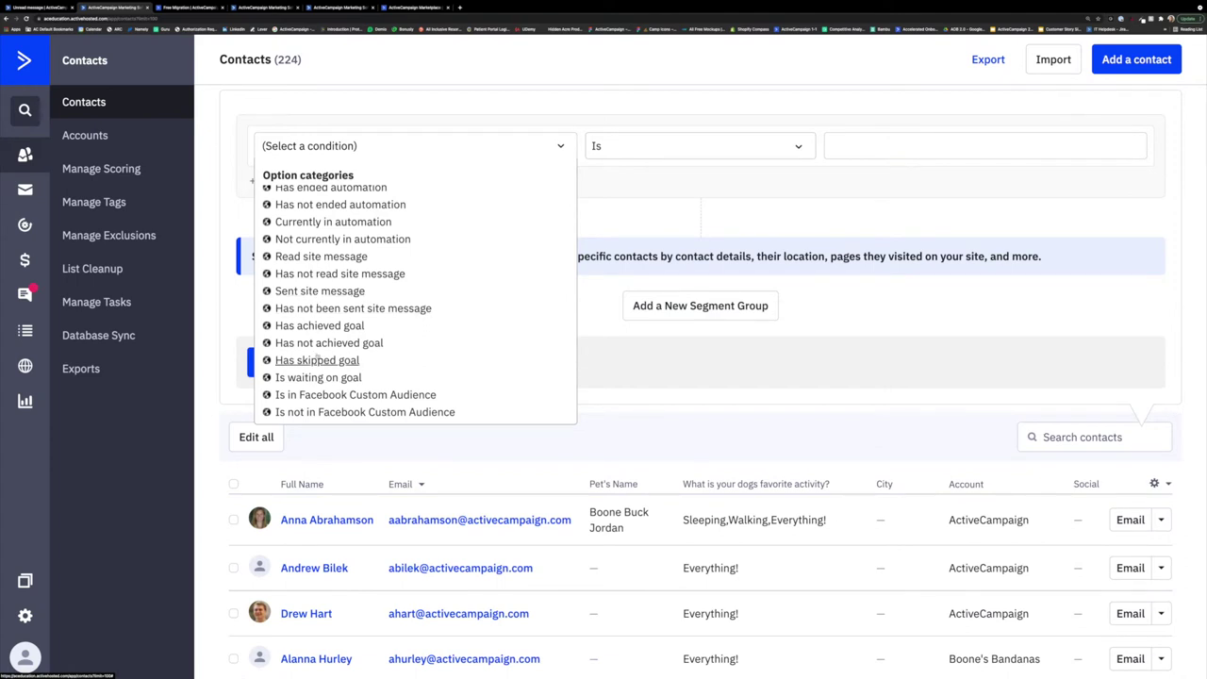
{"action": "scroll", "coordinate": [310, 304], "scroll_direction": "up", "scroll_amount": 2}
{"action": "scroll", "coordinate": [310, 305], "scroll_direction": "up", "scroll_amount": 10}
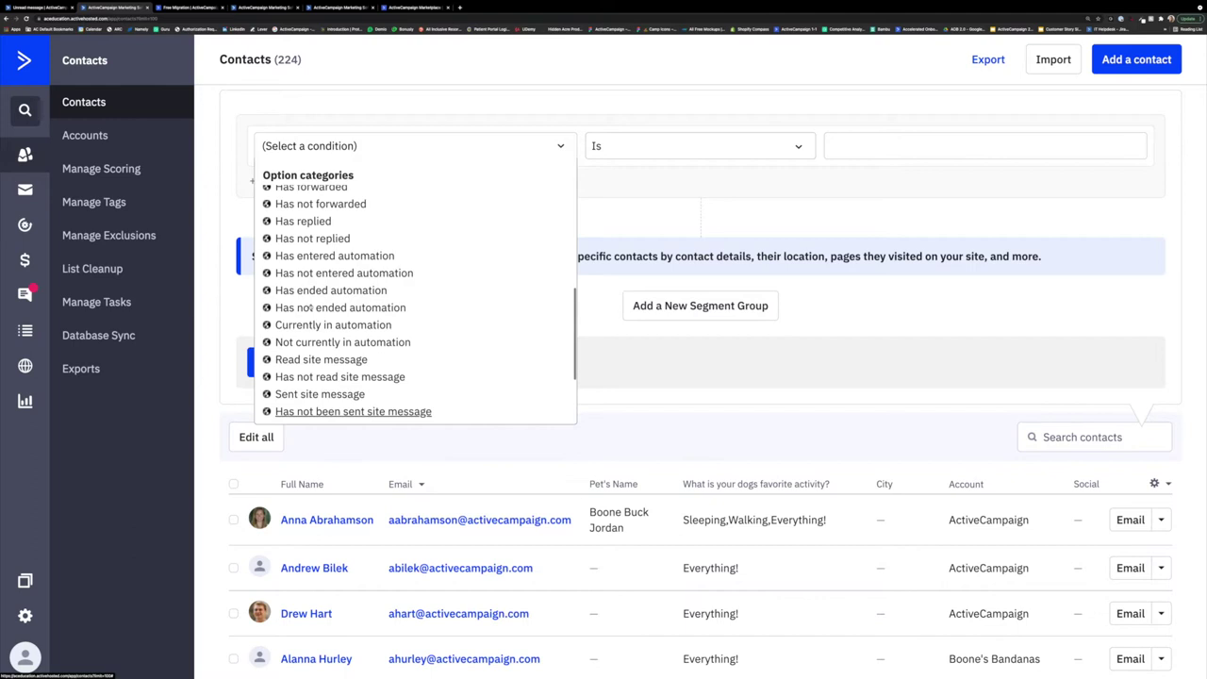
{"action": "scroll", "coordinate": [310, 307], "scroll_direction": "up", "scroll_amount": 2}
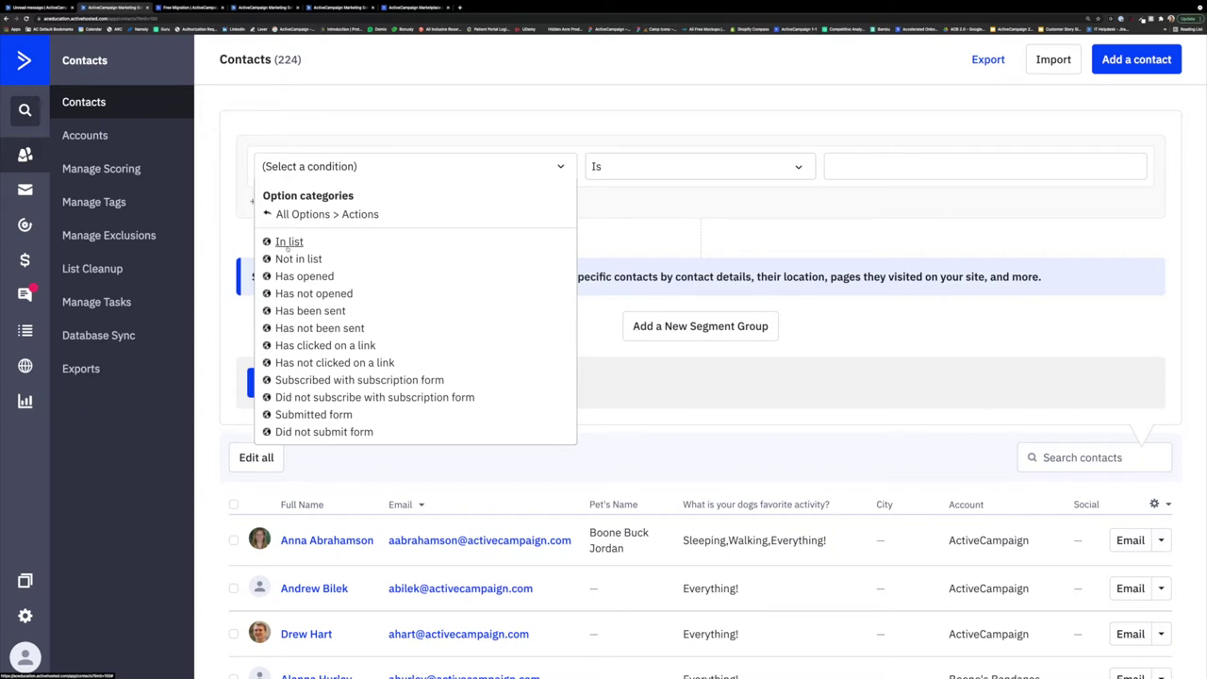
{"action": "left_click", "coordinate": [242, 244]}
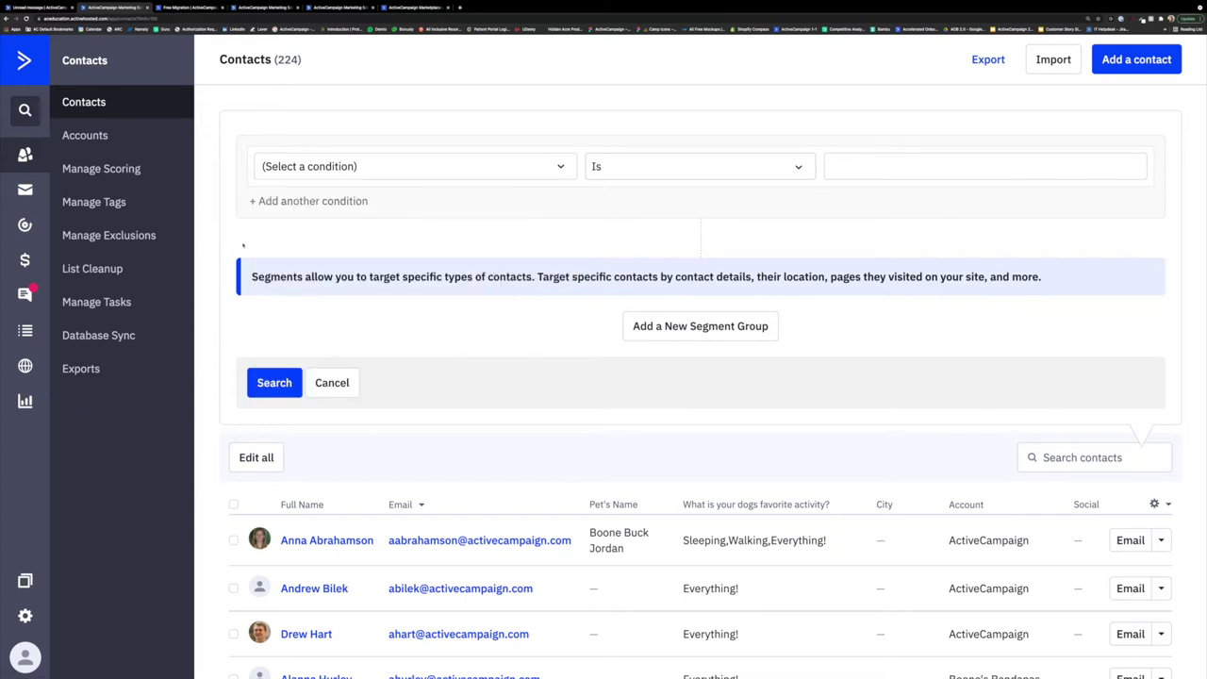
{"action": "scroll", "coordinate": [242, 245], "scroll_direction": "down", "scroll_amount": 5}
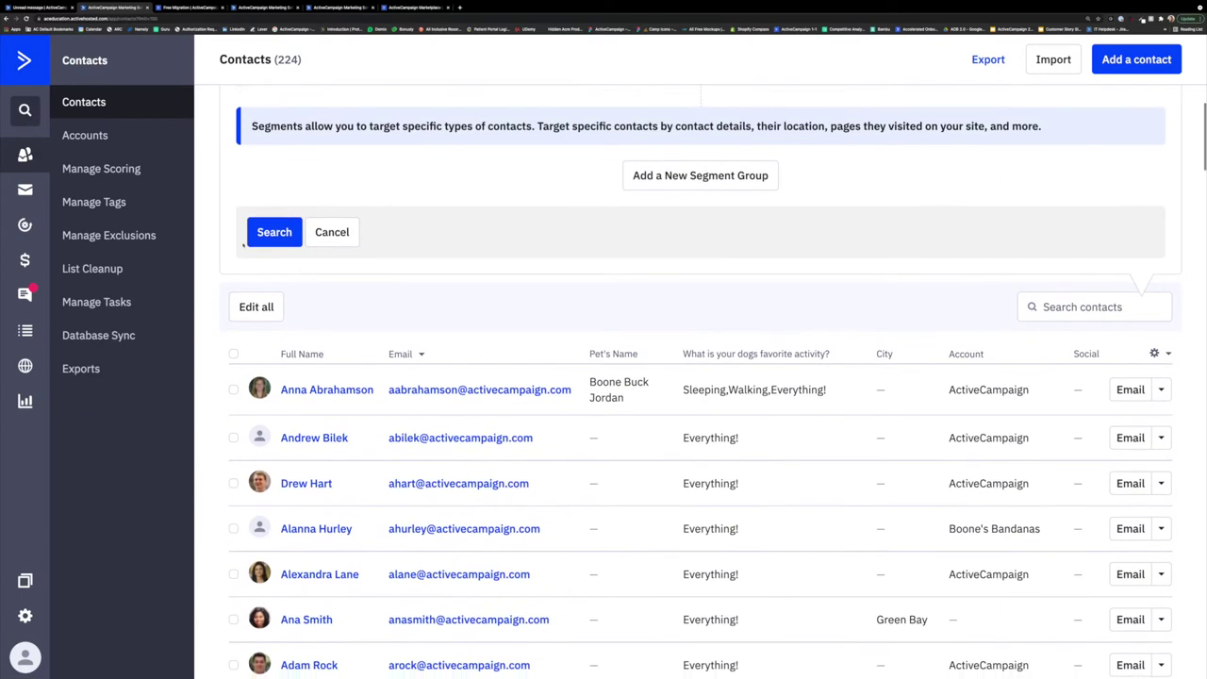
{"action": "scroll", "coordinate": [242, 245], "scroll_direction": "down", "scroll_amount": 3}
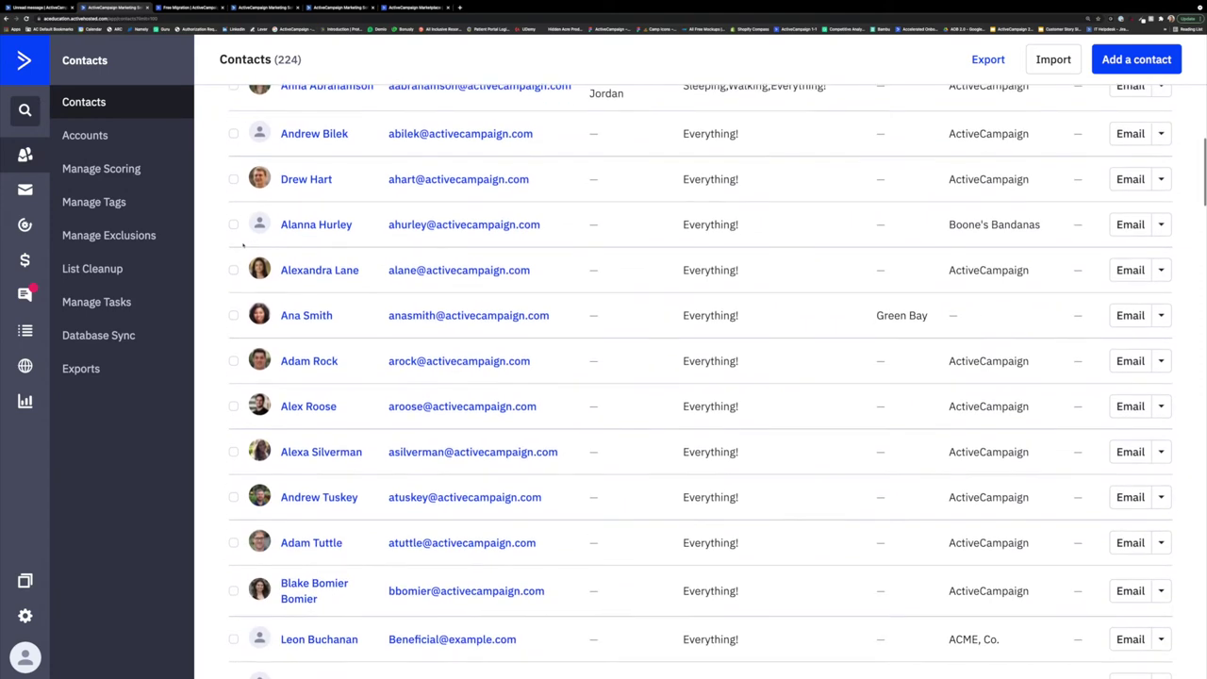
{"action": "scroll", "coordinate": [242, 245], "scroll_direction": "down", "scroll_amount": 5}
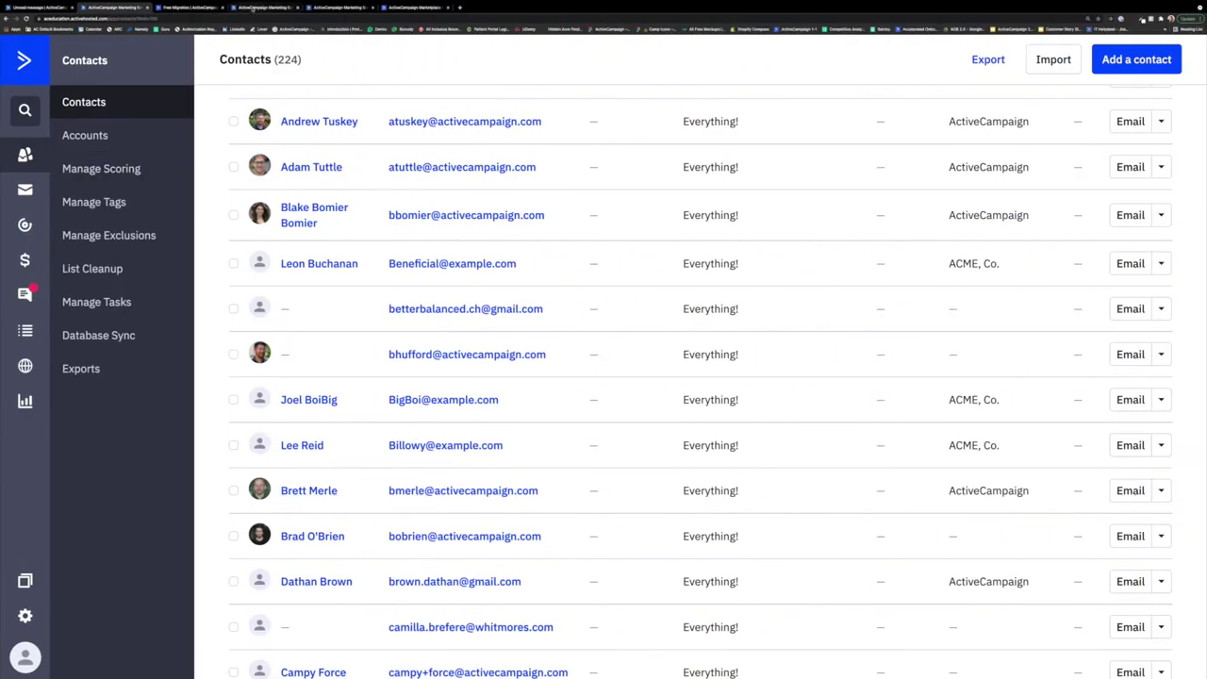
Switch to the Leads deals pipeline and look through its stages from To Contact to Closing
{"action": "left_click", "coordinate": [253, 8]}
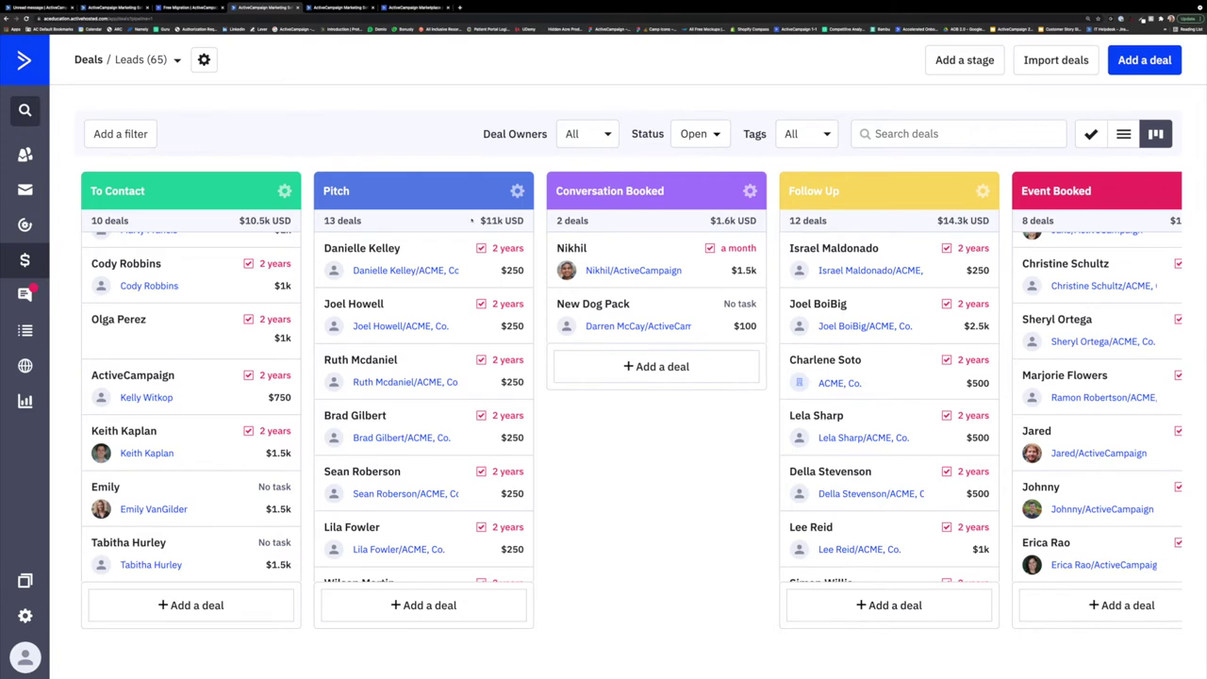
{"action": "scroll", "coordinate": [472, 220], "scroll_direction": "right", "scroll_amount": 5}
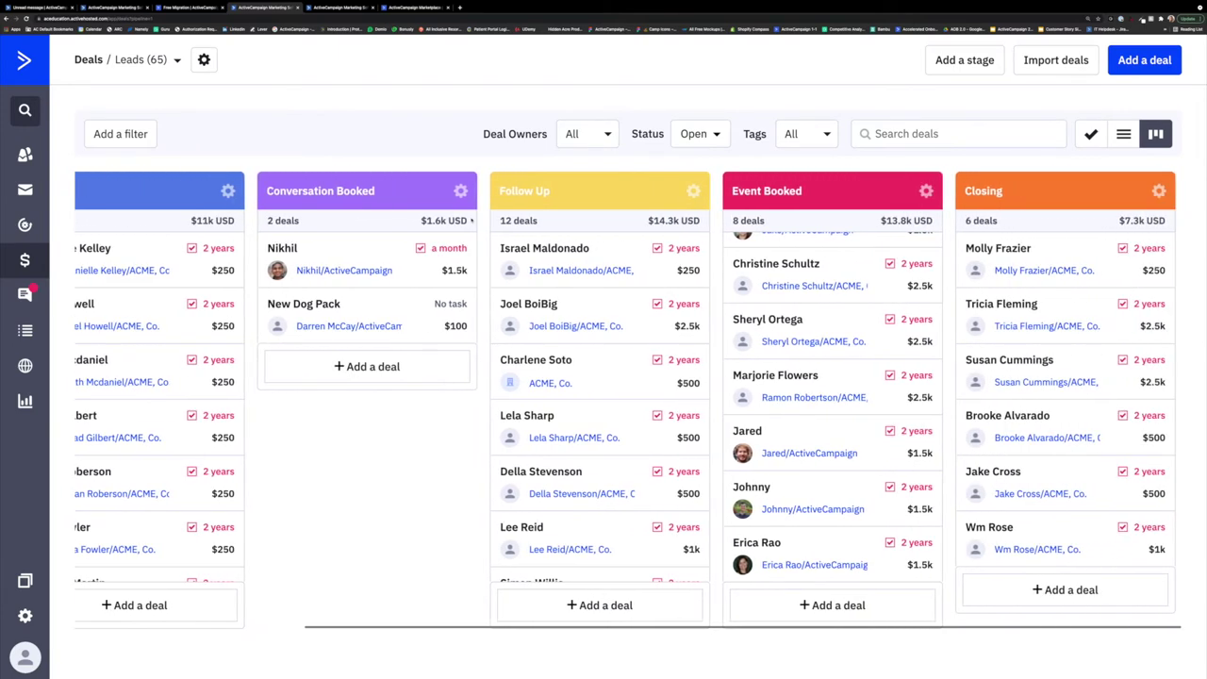
{"action": "scroll", "coordinate": [629, 400], "scroll_direction": "left", "scroll_amount": 5}
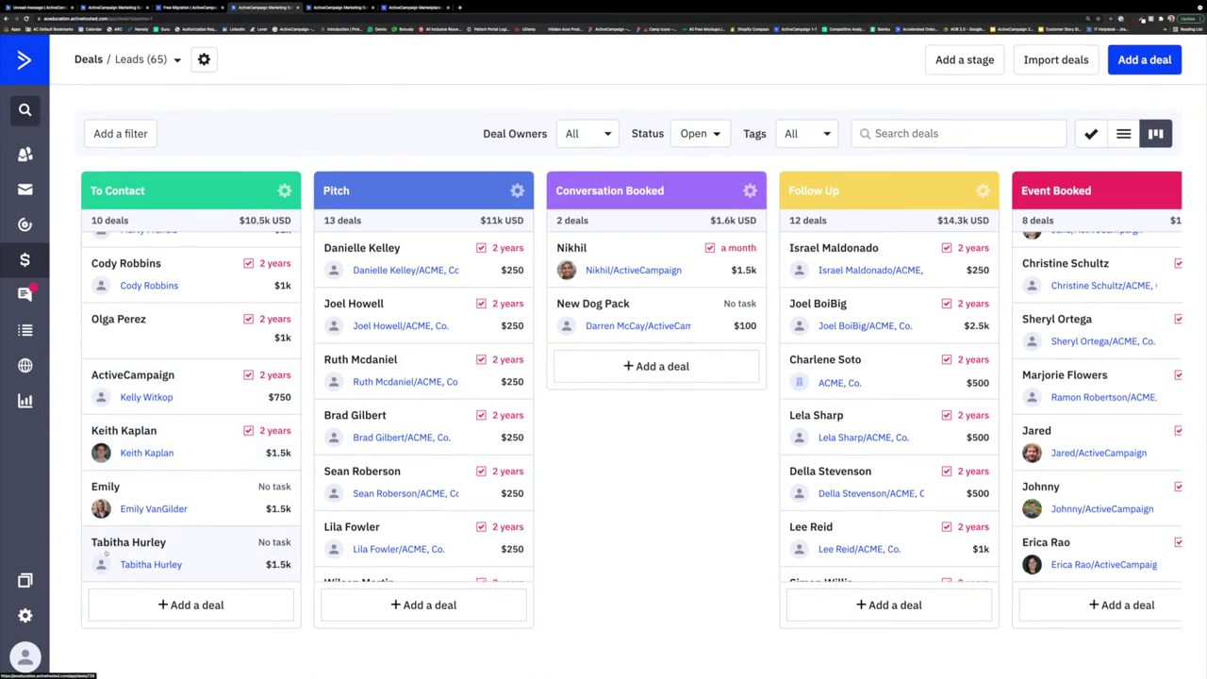
{"action": "scroll", "coordinate": [107, 556], "scroll_direction": "down", "scroll_amount": 1}
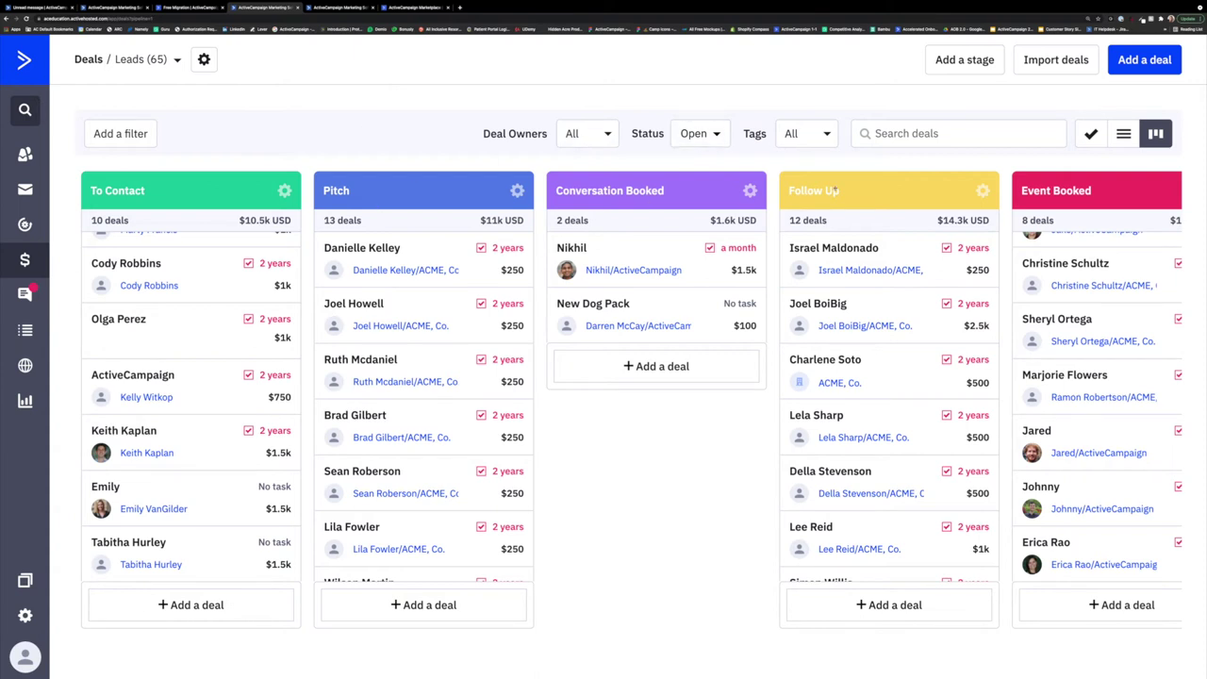
{"action": "scroll", "coordinate": [1037, 200], "scroll_direction": "right", "scroll_amount": 5}
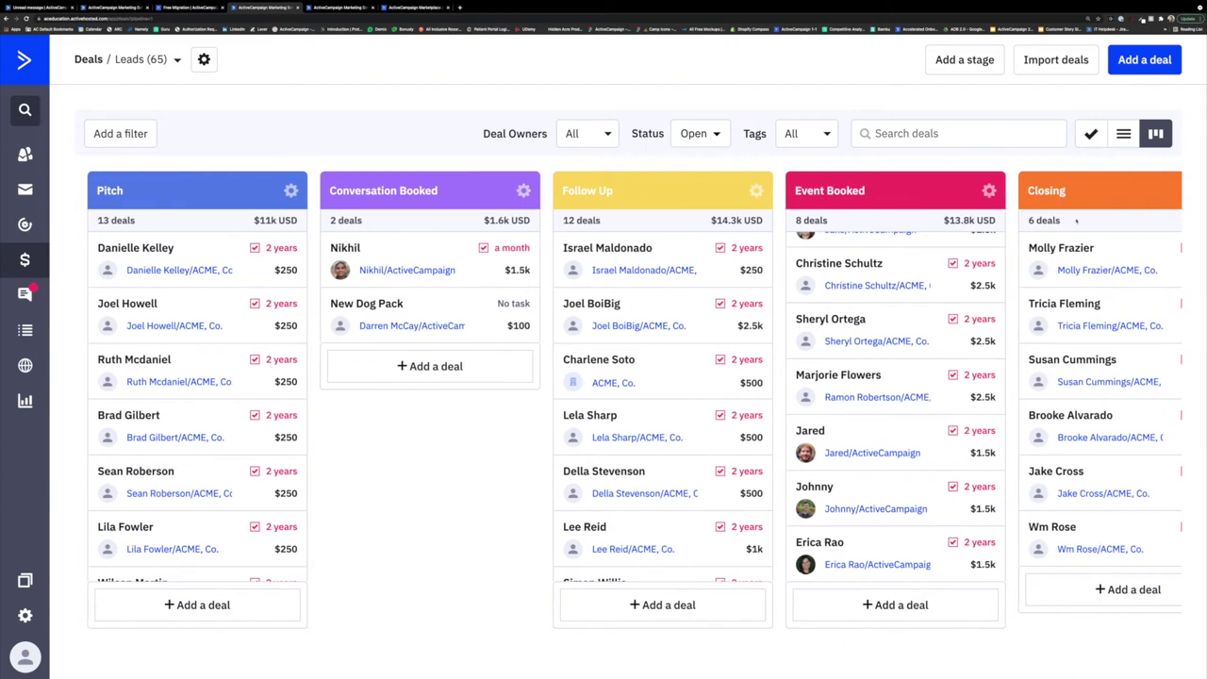
{"action": "scroll", "coordinate": [1076, 220], "scroll_direction": "right", "scroll_amount": 1}
{"action": "scroll", "coordinate": [1075, 219], "scroll_direction": "left", "scroll_amount": 5}
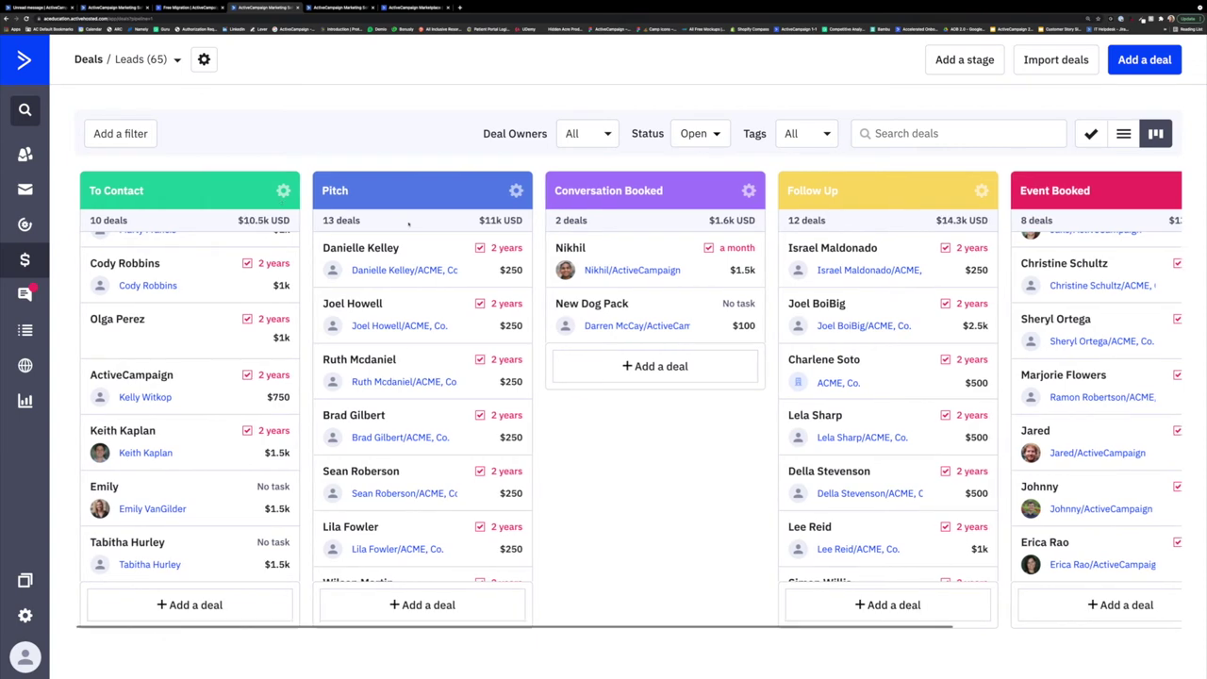
{"action": "scroll", "coordinate": [408, 224], "scroll_direction": "right", "scroll_amount": 5}
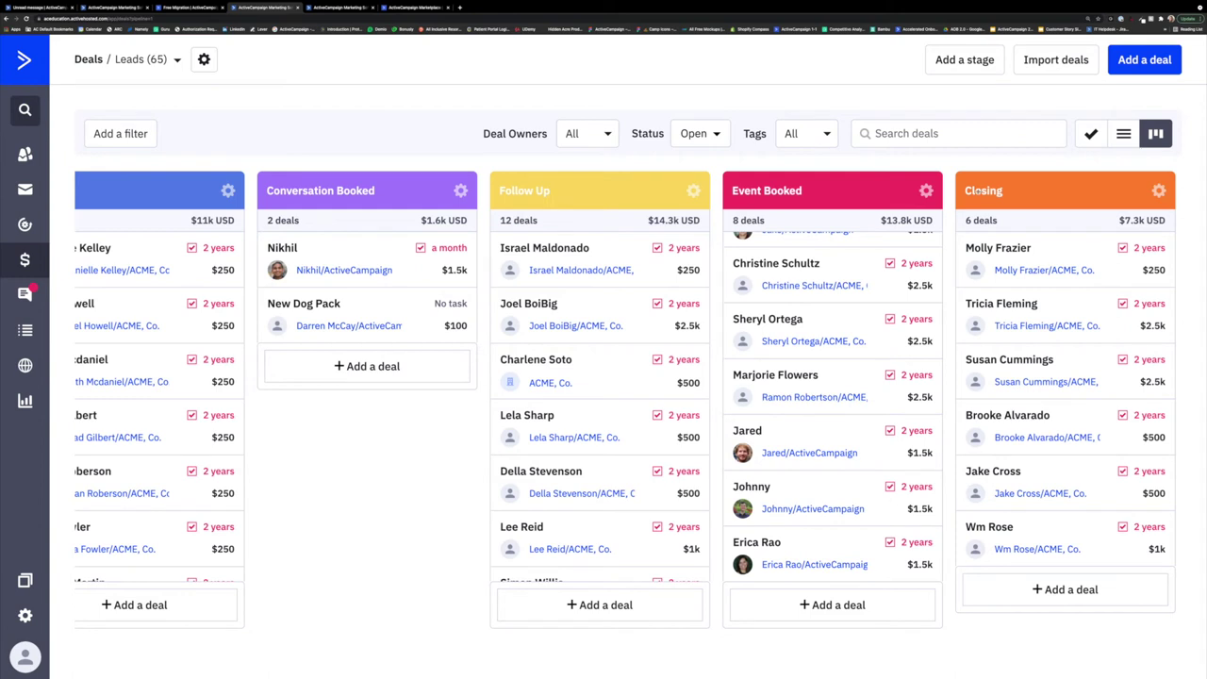
{"action": "scroll", "coordinate": [600, 214], "scroll_direction": "left", "scroll_amount": 5}
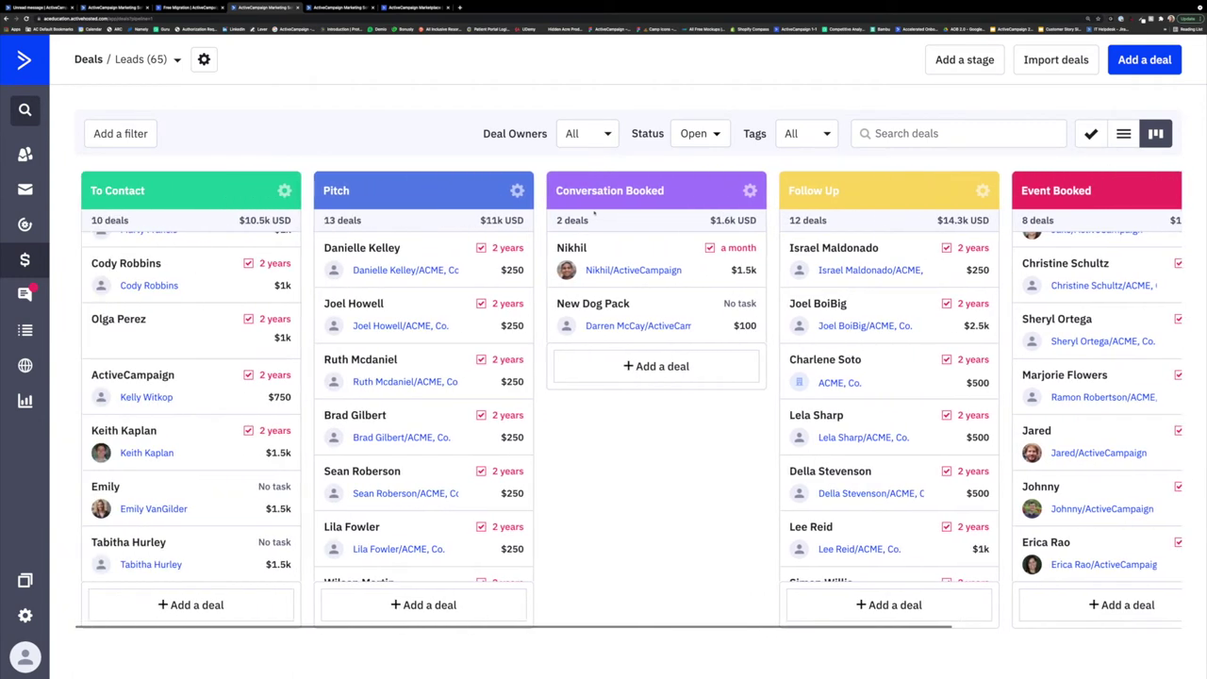
Try several header background colors for the To Contact stage and save it with the light mint green one
{"action": "left_click", "coordinate": [284, 190]}
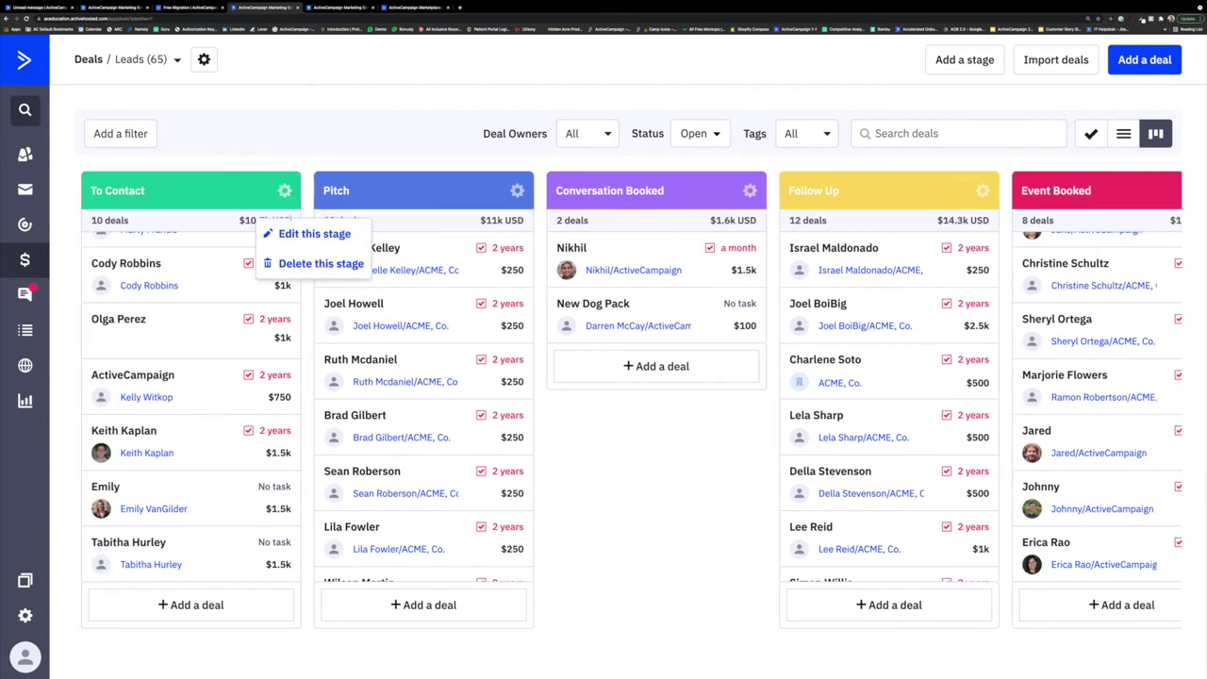
{"action": "left_click", "coordinate": [296, 232]}
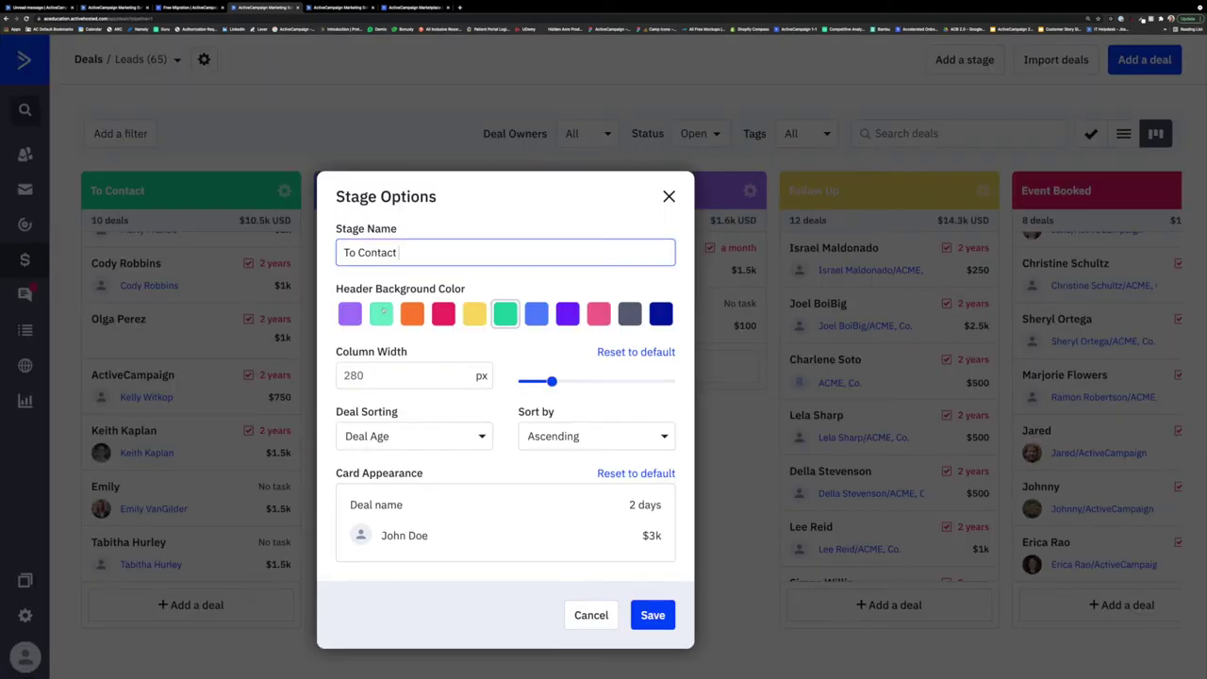
{"action": "left_click", "coordinate": [380, 313]}
{"action": "left_click", "coordinate": [441, 318]}
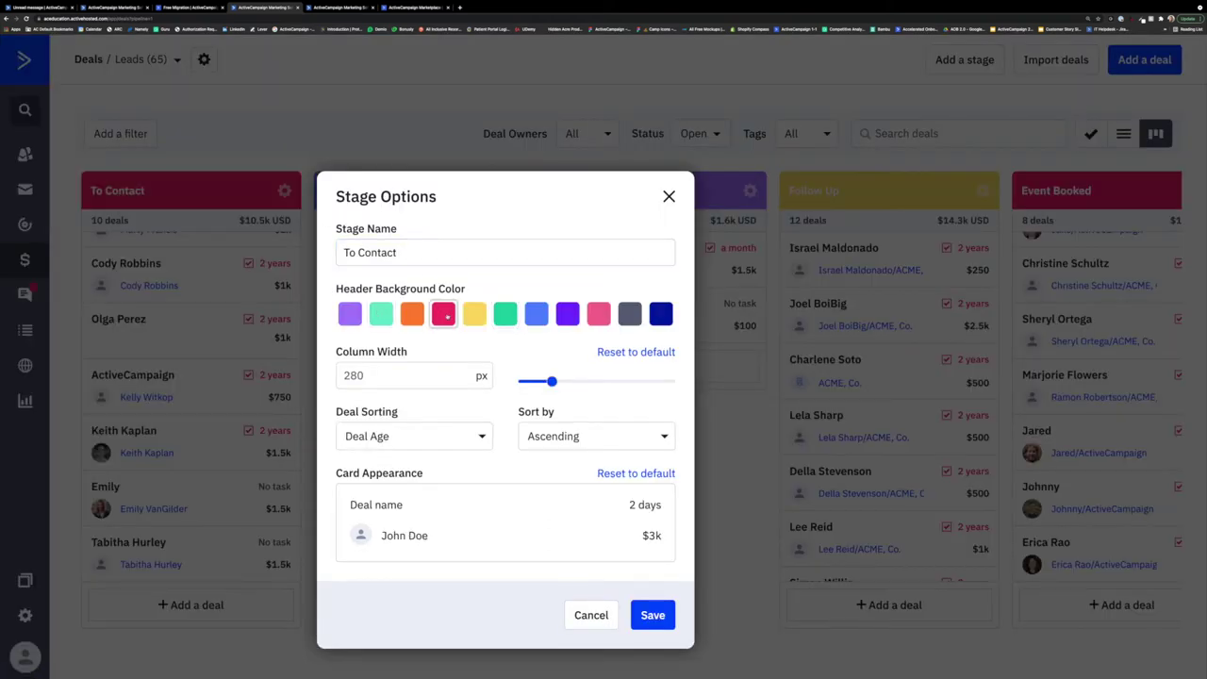
{"action": "left_click", "coordinate": [653, 317]}
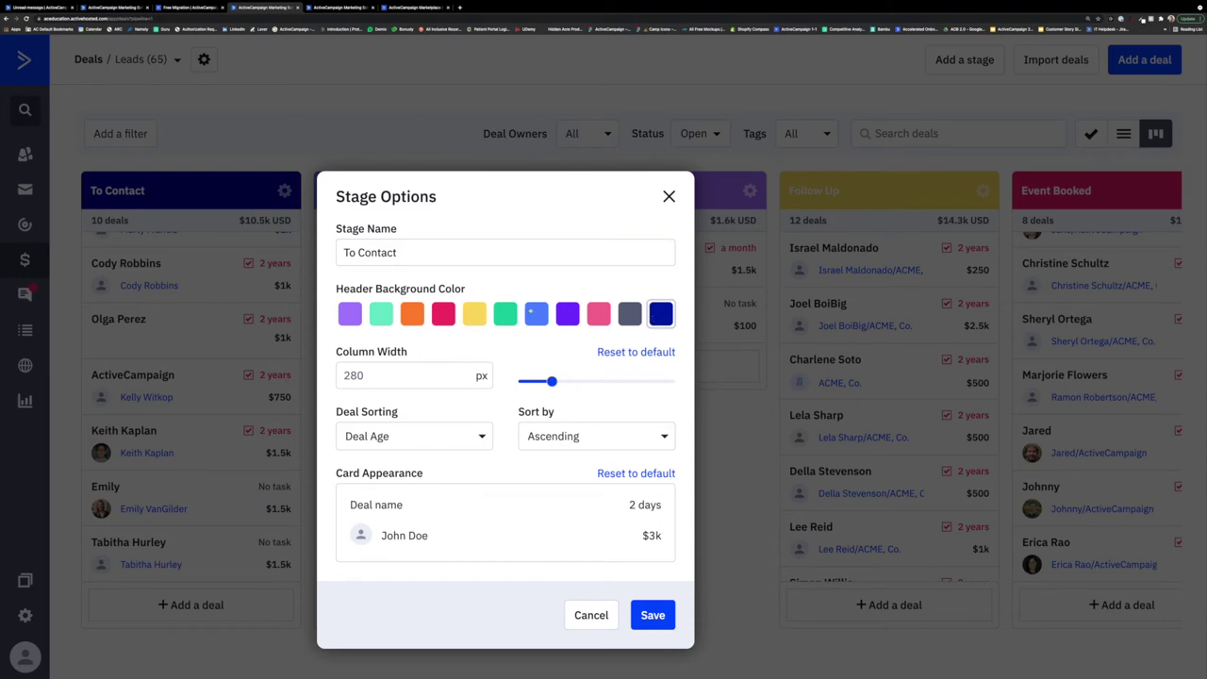
{"action": "left_click", "coordinate": [504, 313]}
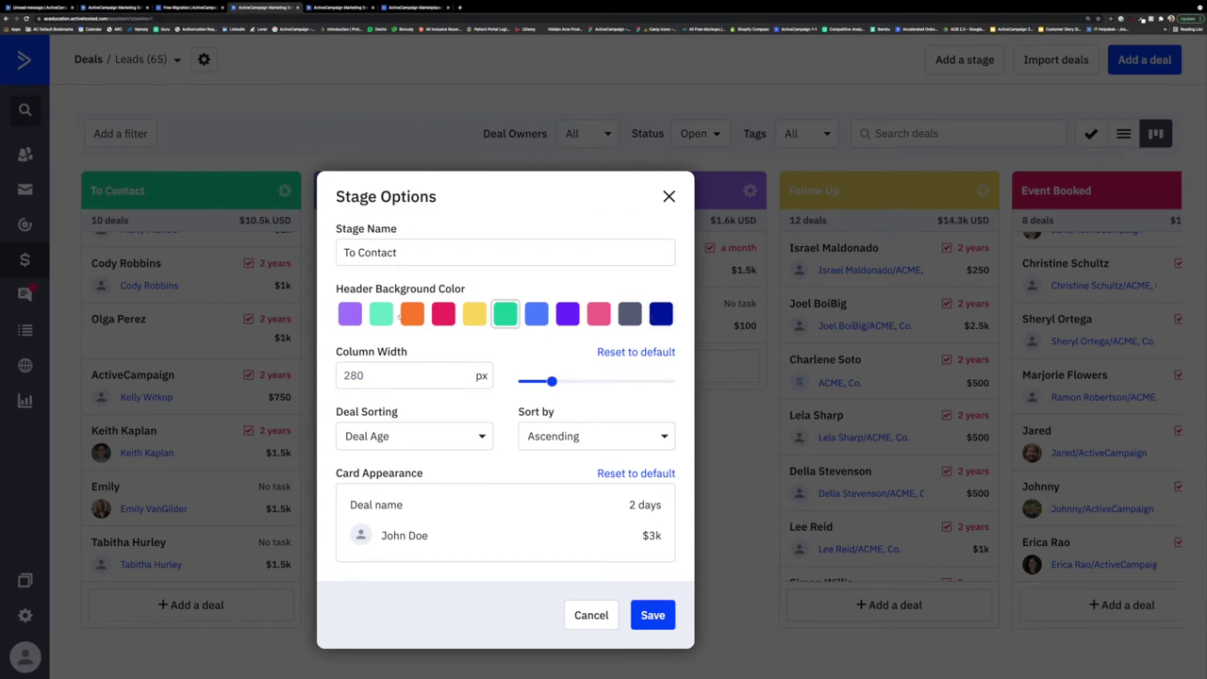
{"action": "left_click", "coordinate": [387, 316]}
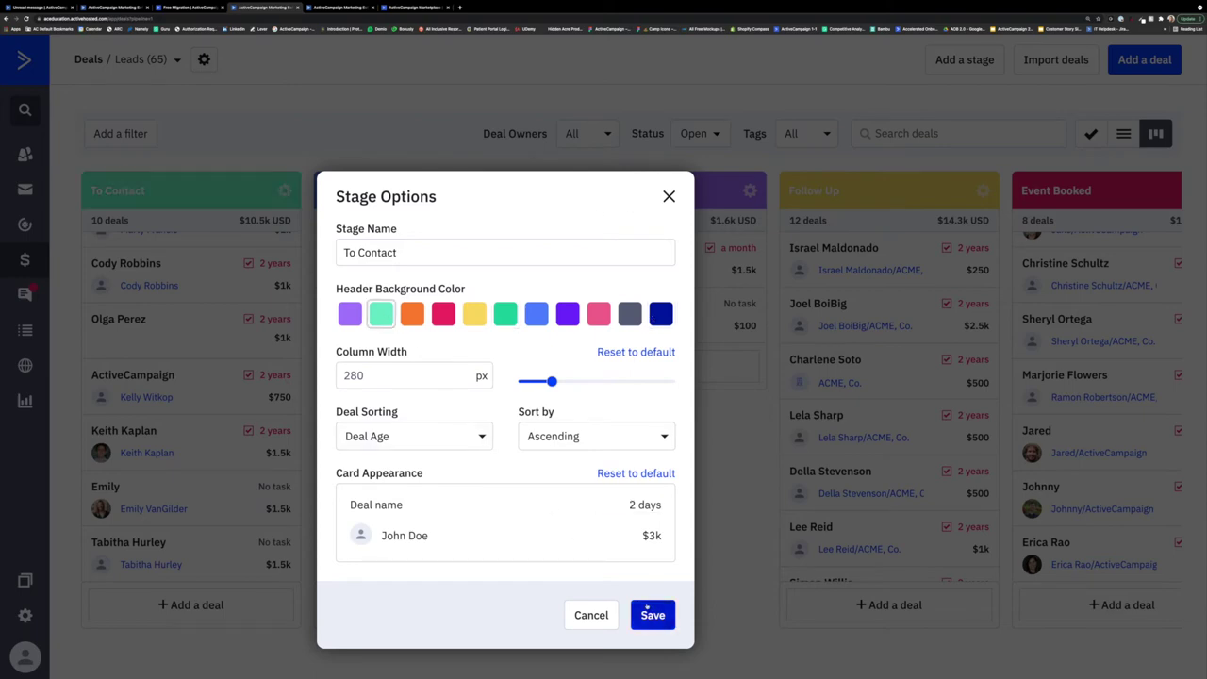
{"action": "left_click", "coordinate": [648, 612]}
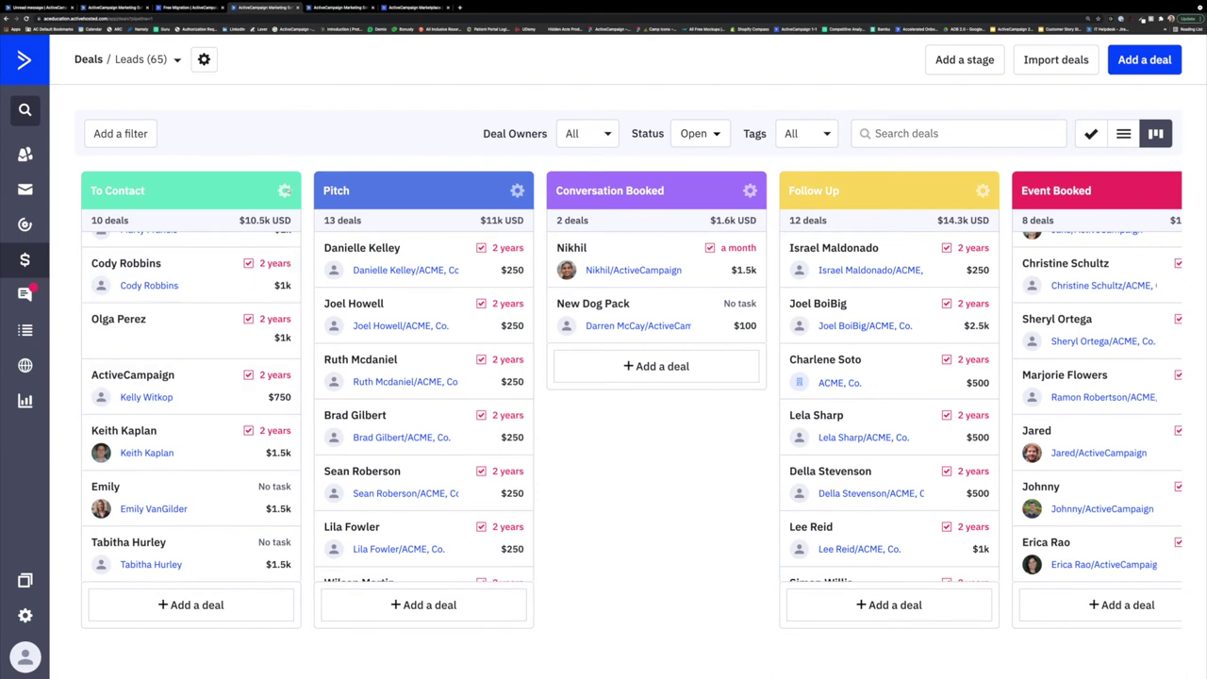
{"action": "left_click", "coordinate": [284, 191]}
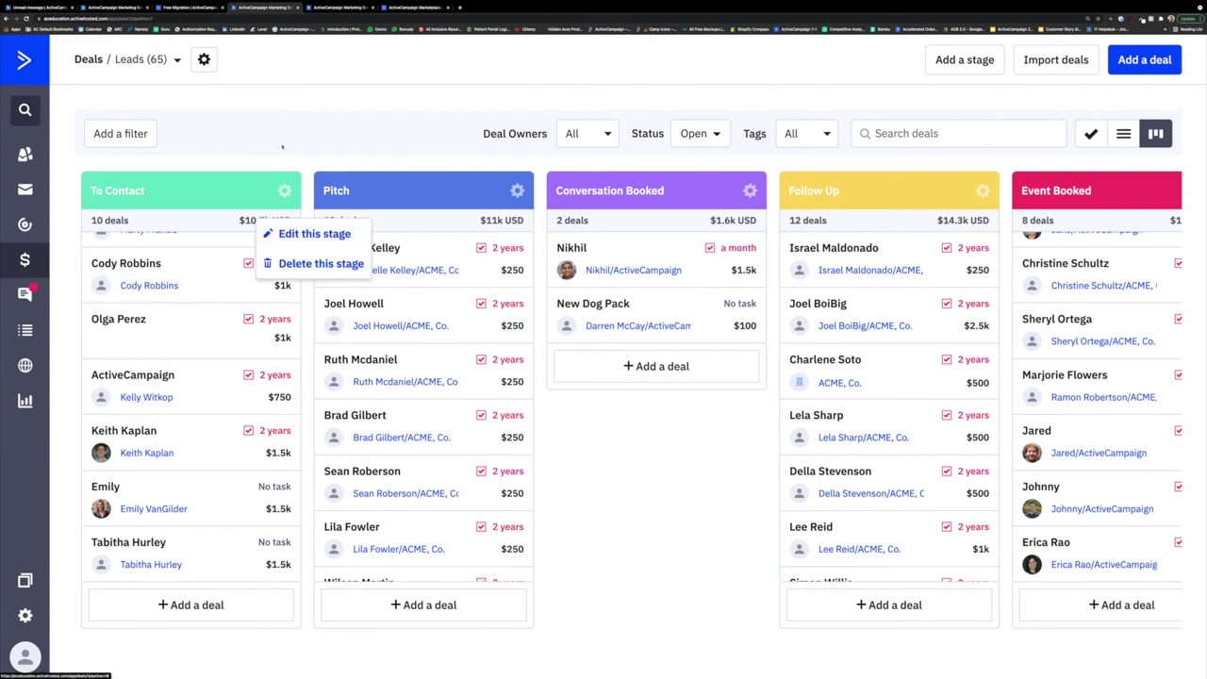
{"action": "left_click", "coordinate": [281, 143]}
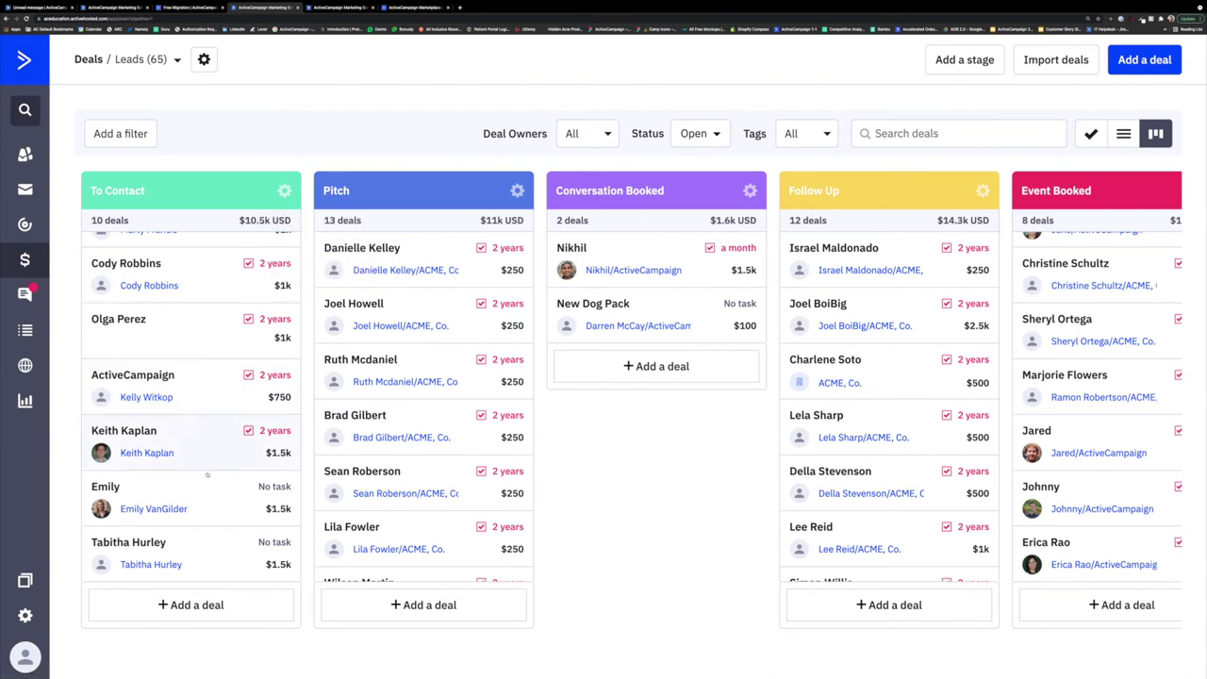
Move the last To Contact deal through Conversation Booked to Event Booked and return it to Conversation Booked
{"action": "left_click_drag", "start_coordinate": [187, 556], "coordinate": [597, 335]}
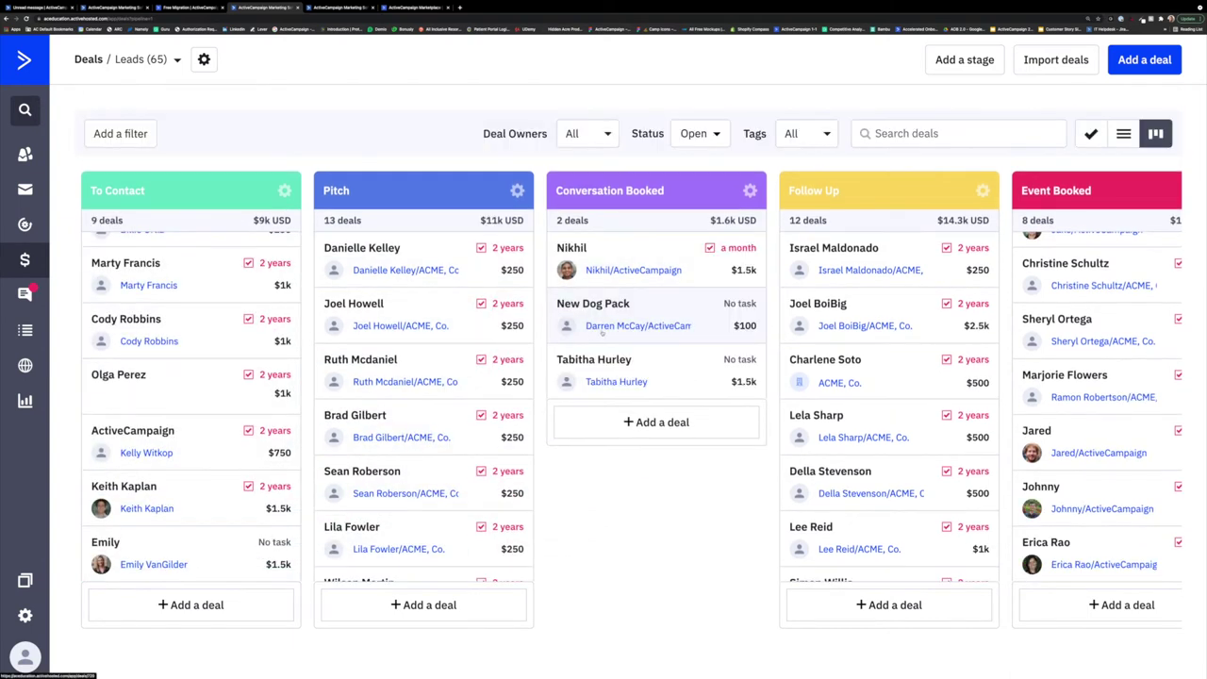
{"action": "left_click_drag", "start_coordinate": [681, 372], "coordinate": [1092, 312]}
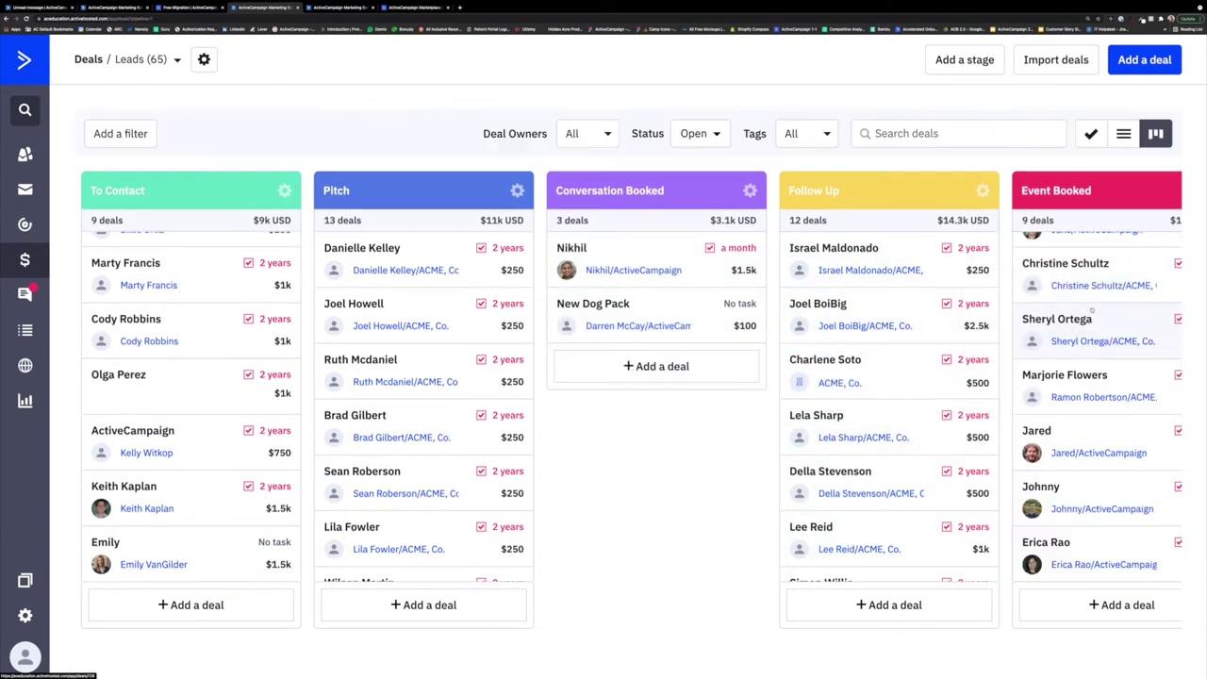
{"action": "scroll", "coordinate": [943, 339], "scroll_direction": "right", "scroll_amount": 5}
{"action": "scroll", "coordinate": [894, 340], "scroll_direction": "down", "scroll_amount": 1}
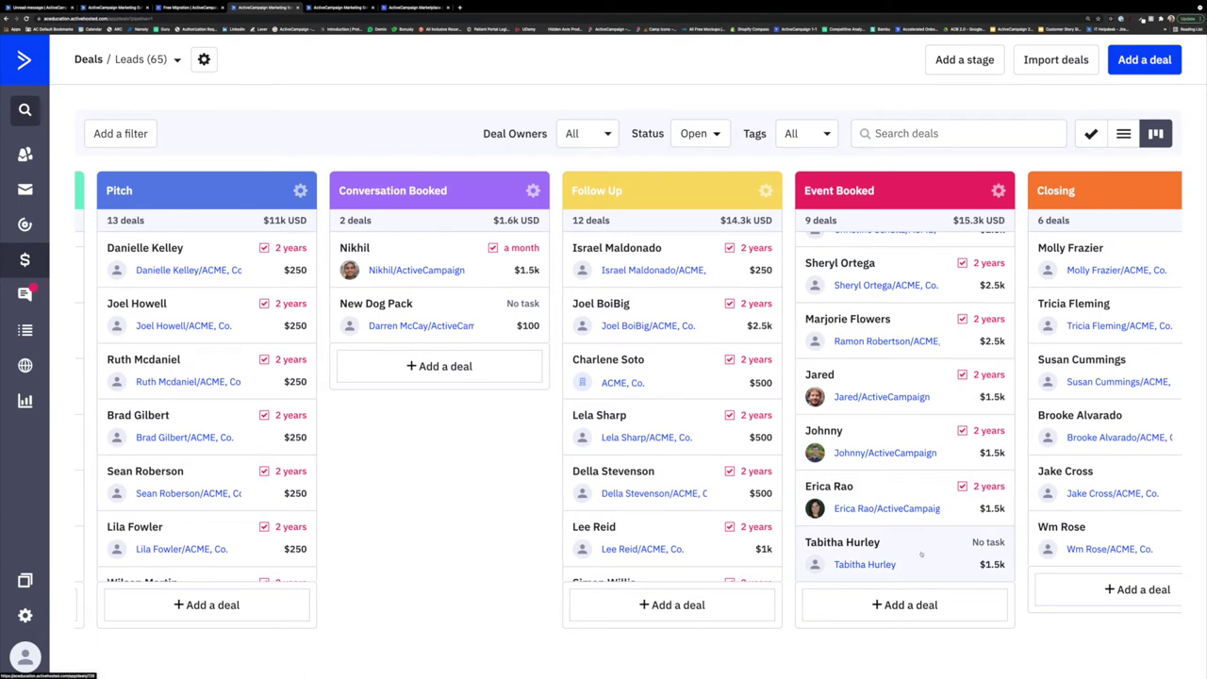
{"action": "left_click_drag", "start_coordinate": [921, 554], "coordinate": [429, 415]}
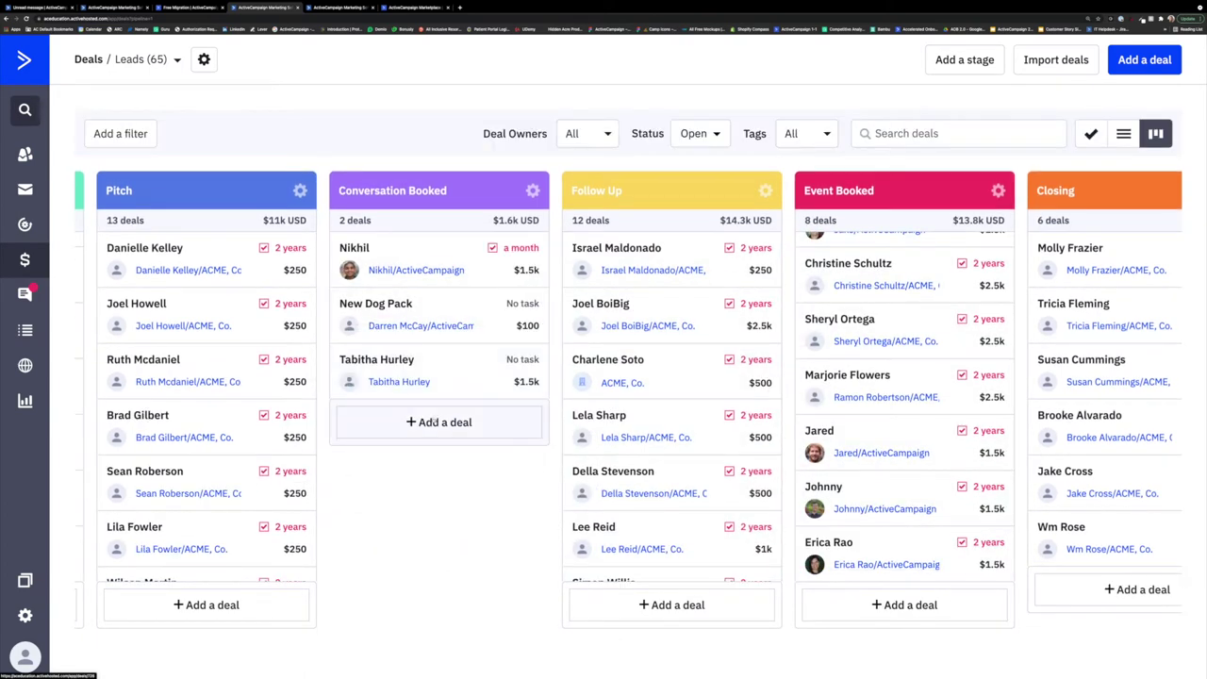
{"action": "scroll", "coordinate": [429, 421], "scroll_direction": "left", "scroll_amount": 3}
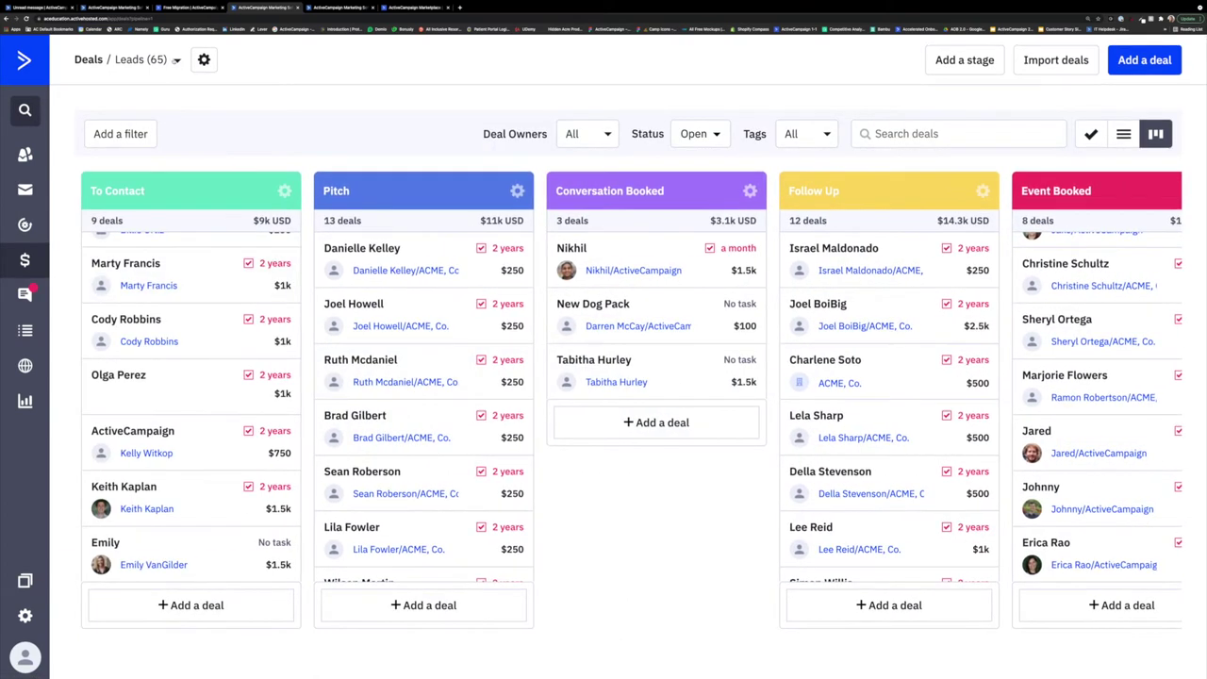
Look through the list of available deal pipelines and keep the Leads pipeline open
{"action": "left_click", "coordinate": [176, 59]}
{"action": "scroll", "coordinate": [182, 219], "scroll_direction": "down", "scroll_amount": 1}
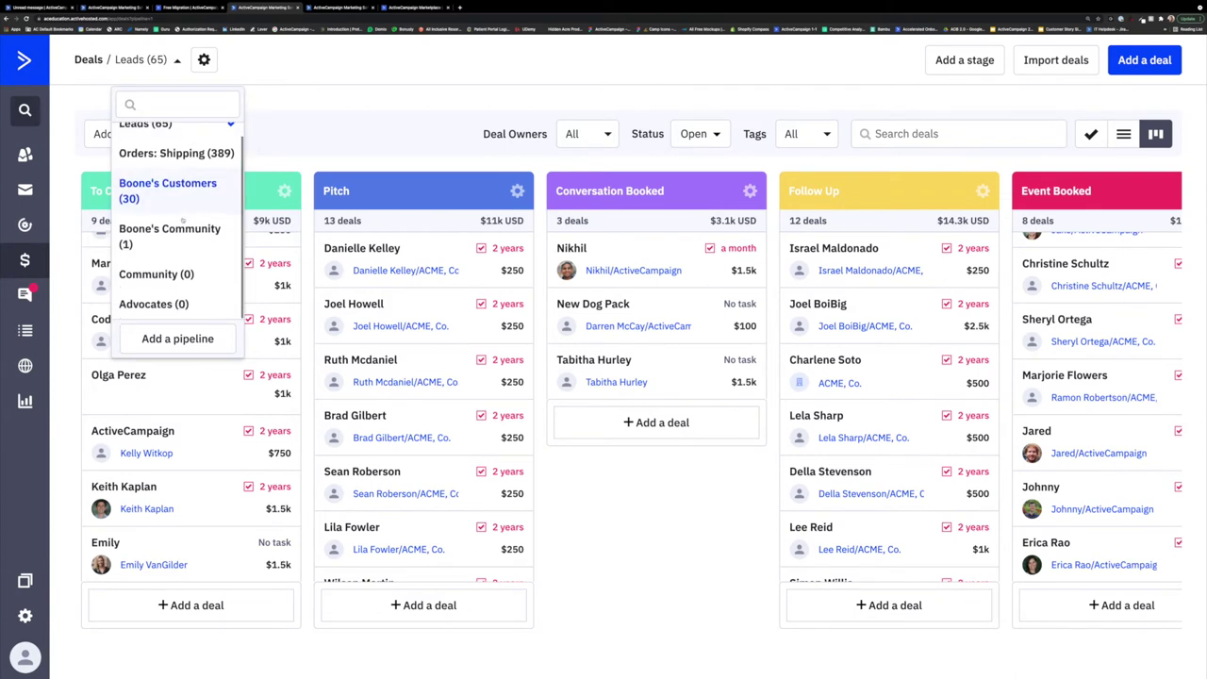
{"action": "scroll", "coordinate": [179, 235], "scroll_direction": "up", "scroll_amount": 1}
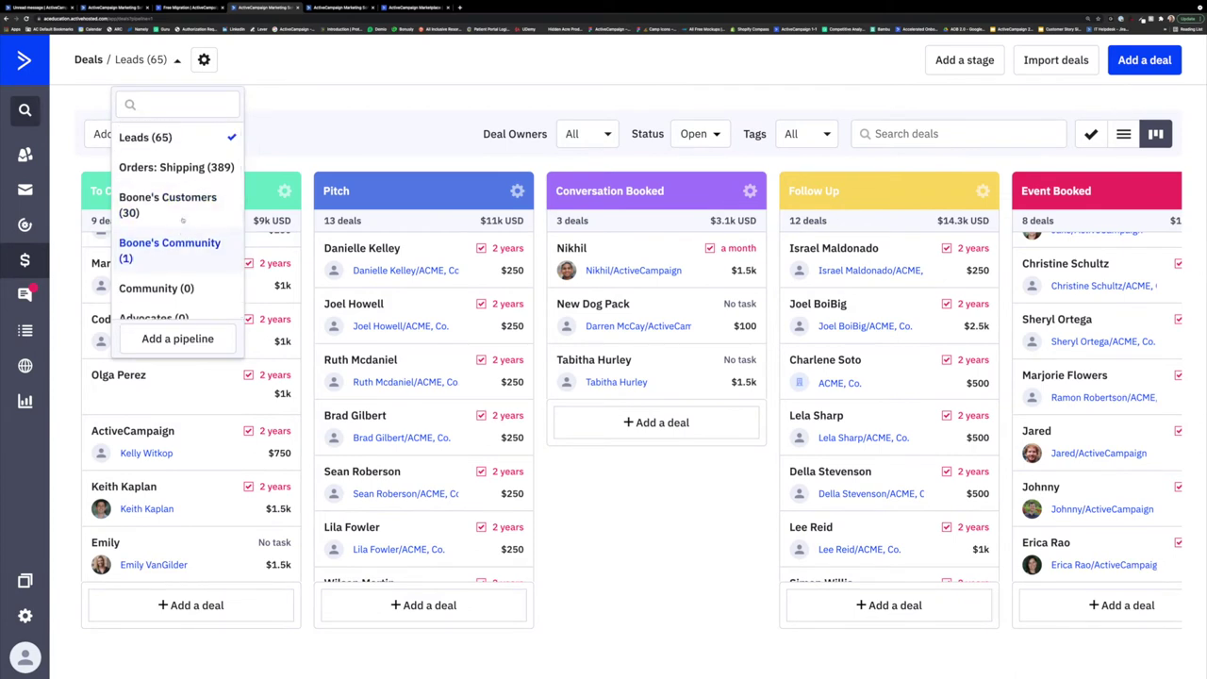
{"action": "left_click", "coordinate": [290, 102]}
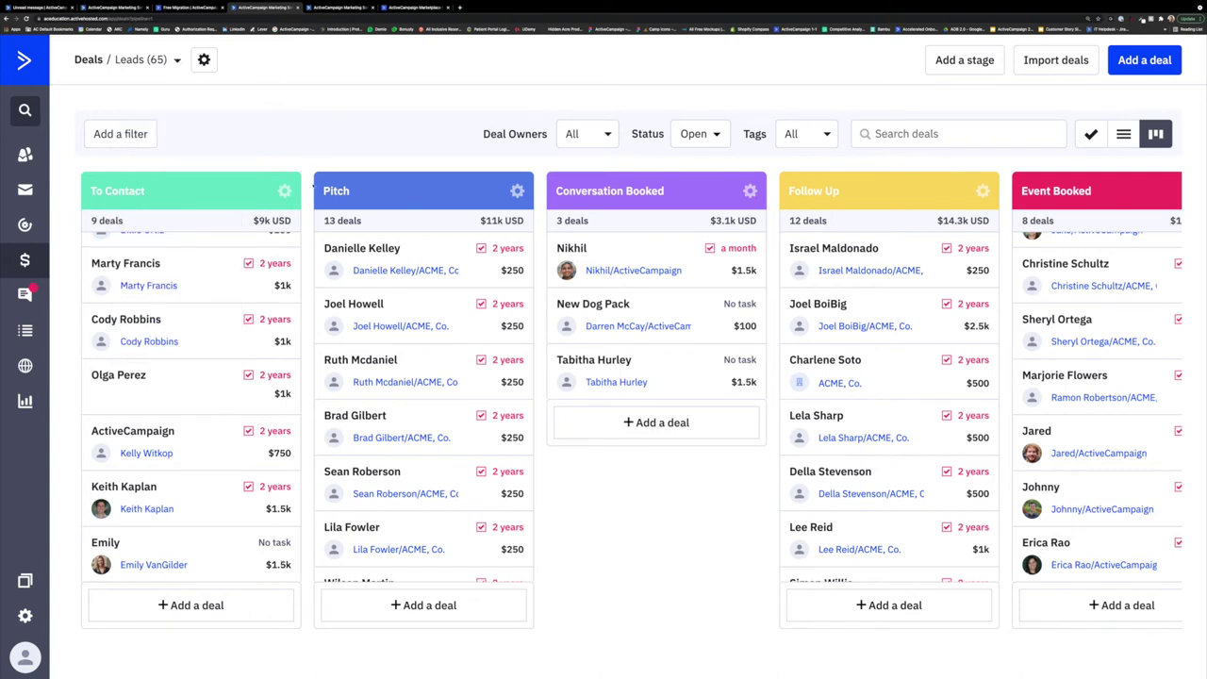
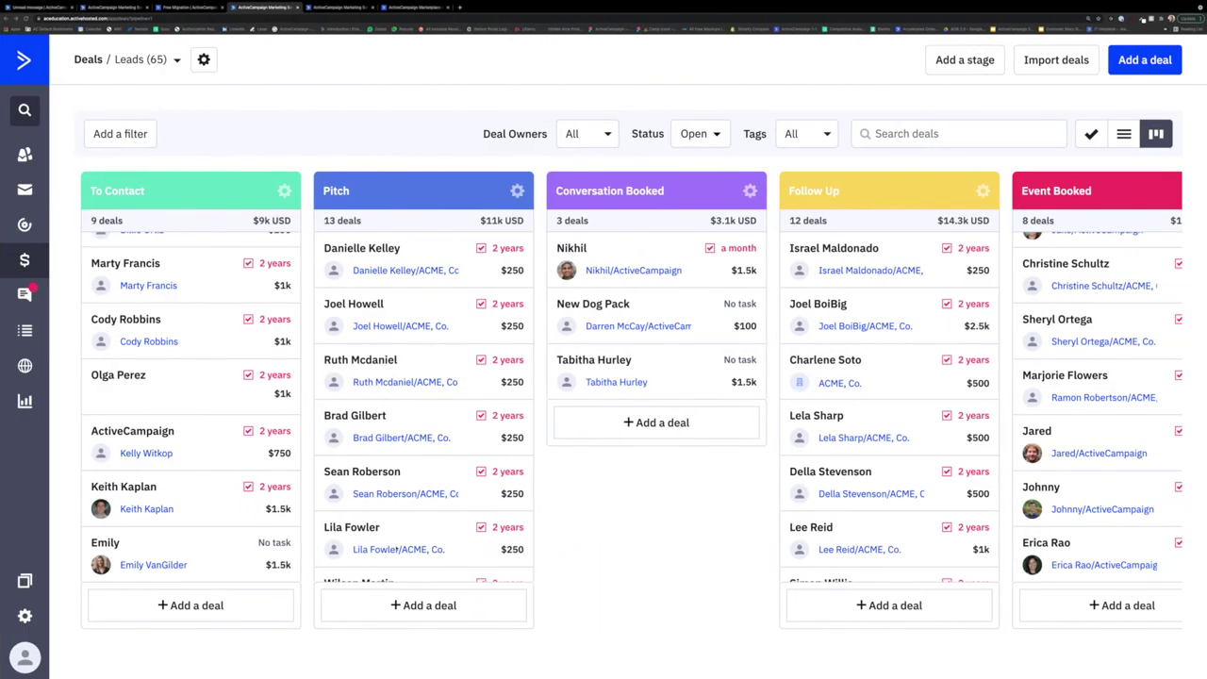
Switch to the Getting Started Welcome Series automation and review its flow from the start triggers to the end of both branches
{"action": "left_click", "coordinate": [353, 7]}
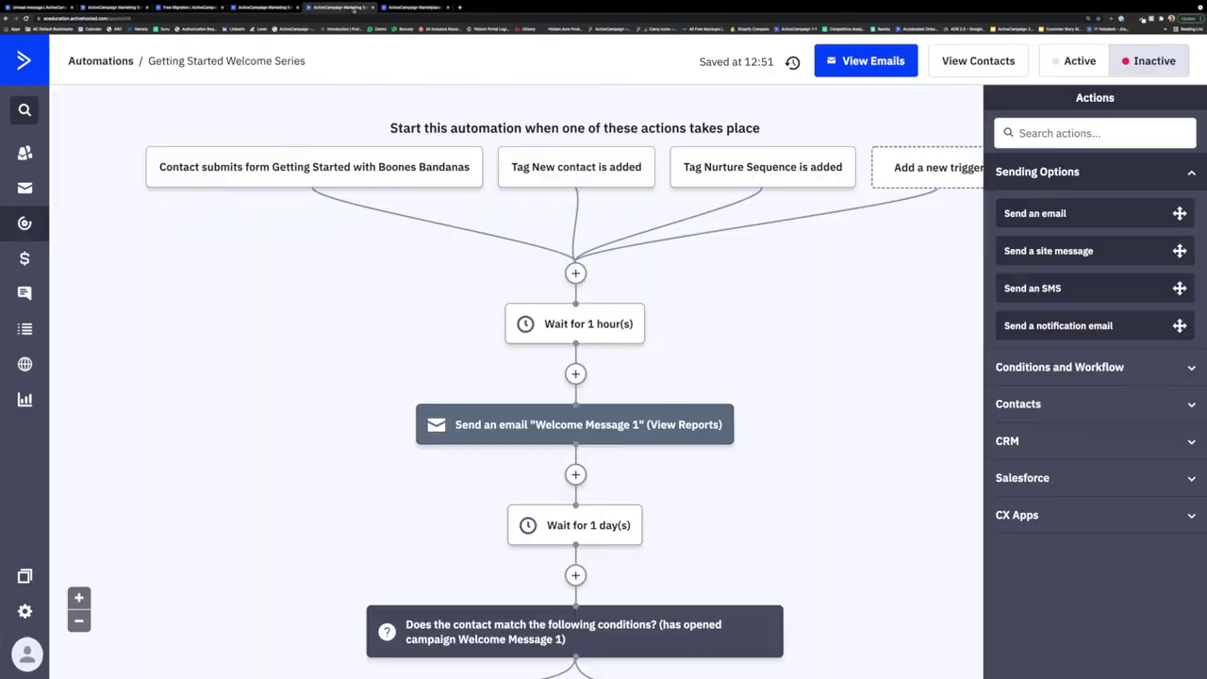
{"action": "scroll", "coordinate": [453, 309], "scroll_direction": "down", "scroll_amount": 5}
{"action": "scroll", "coordinate": [453, 309], "scroll_direction": "right", "scroll_amount": 3}
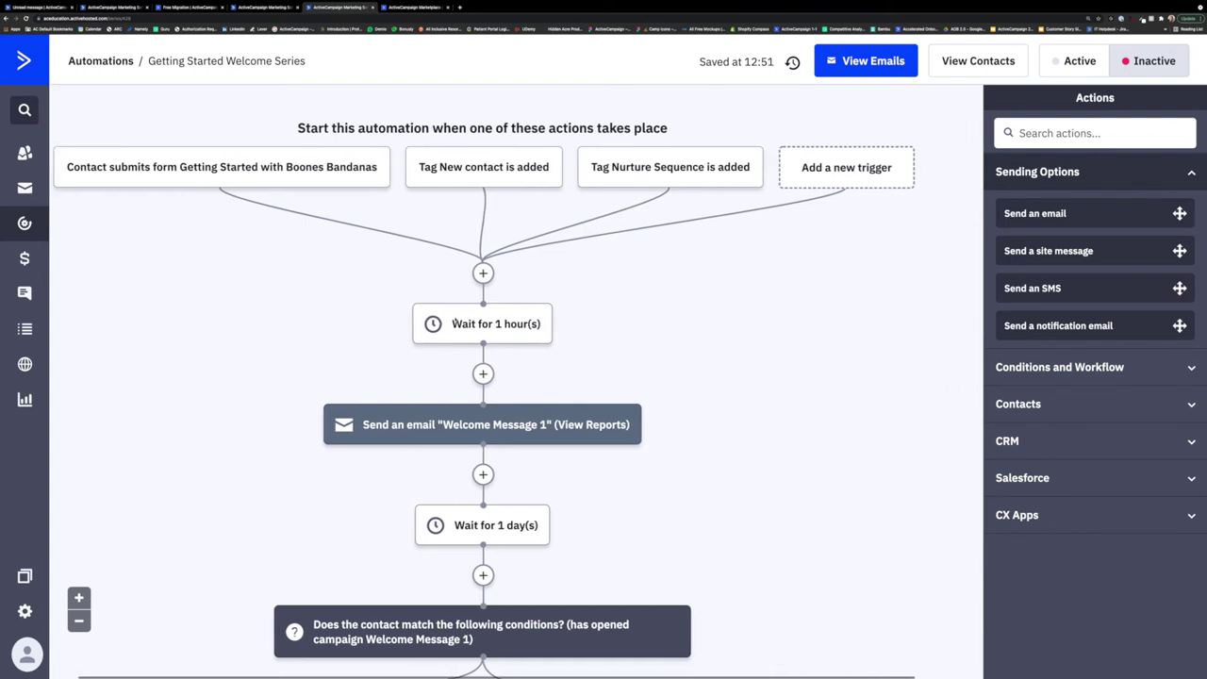
{"action": "scroll", "coordinate": [455, 320], "scroll_direction": "down", "scroll_amount": 8}
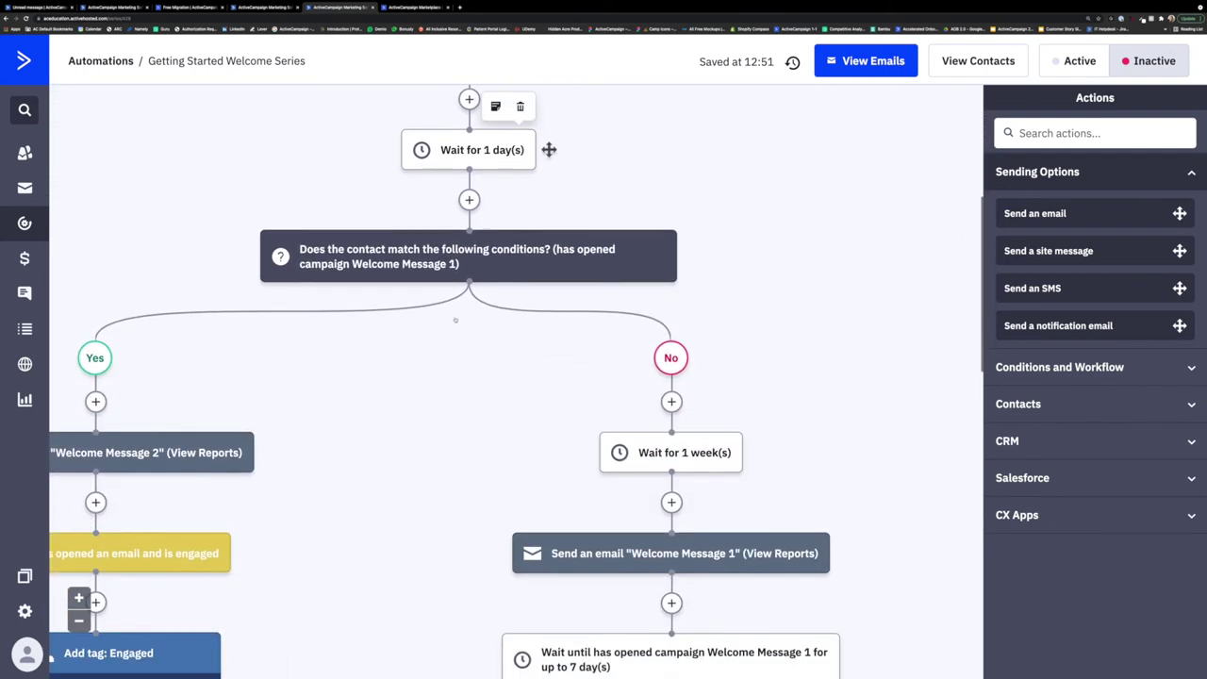
{"action": "scroll", "coordinate": [455, 320], "scroll_direction": "down", "scroll_amount": 8}
{"action": "scroll", "coordinate": [455, 320], "scroll_direction": "left", "scroll_amount": 2}
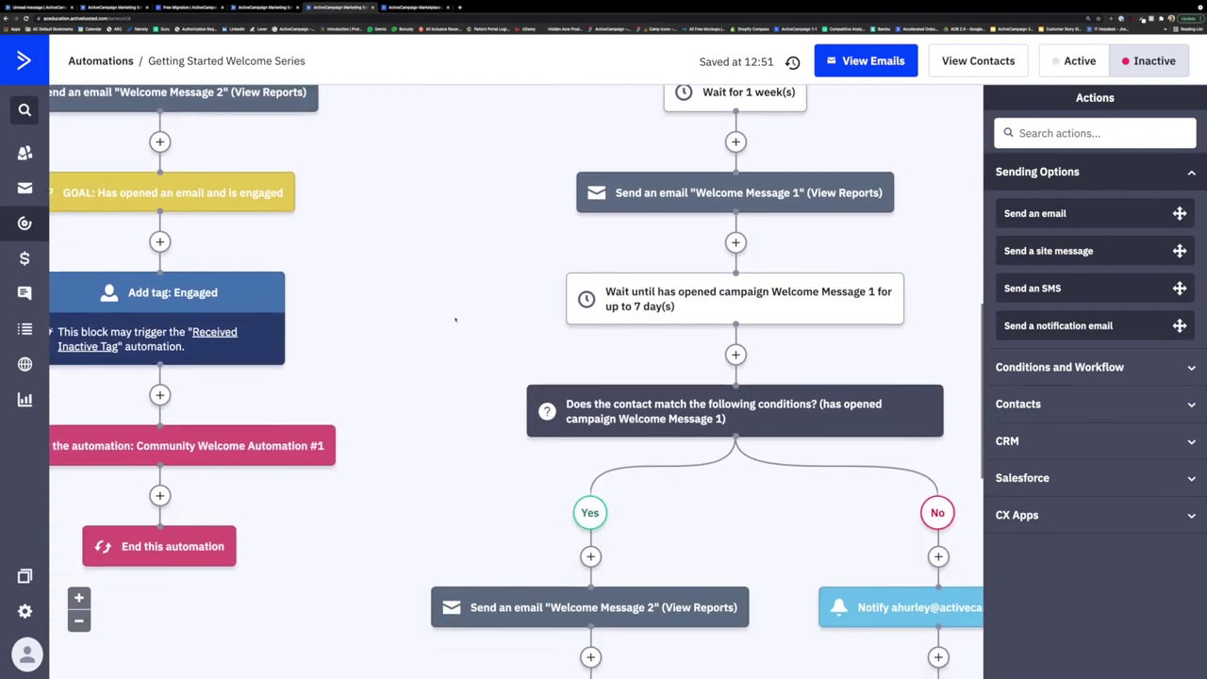
{"action": "scroll", "coordinate": [455, 319], "scroll_direction": "down", "scroll_amount": 4}
{"action": "scroll", "coordinate": [455, 319], "scroll_direction": "right", "scroll_amount": 3}
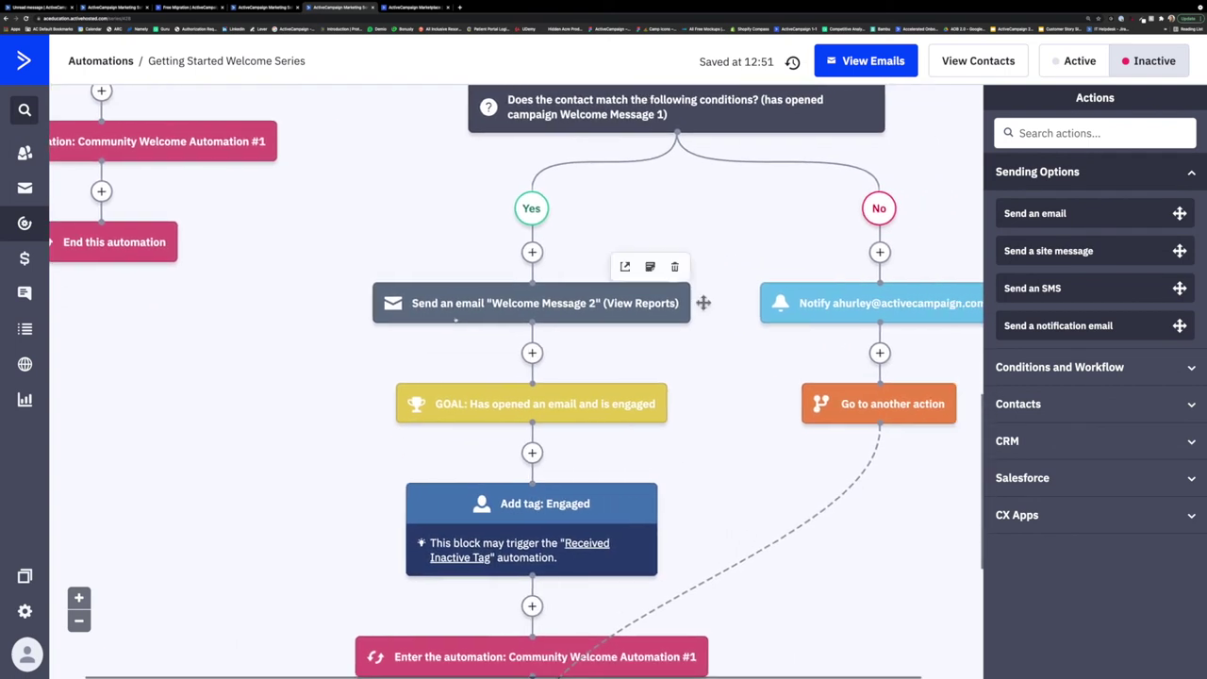
{"action": "scroll", "coordinate": [517, 382], "scroll_direction": "down", "scroll_amount": 7}
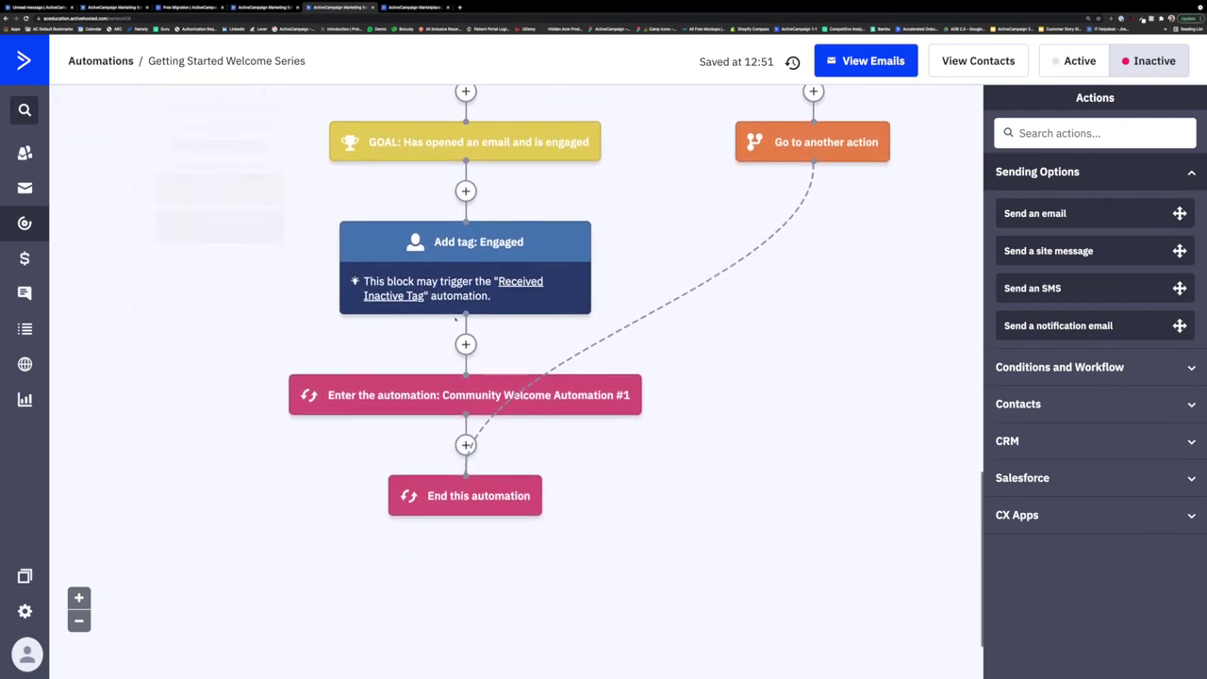
{"action": "scroll", "coordinate": [516, 381], "scroll_direction": "up", "scroll_amount": 8}
{"action": "scroll", "coordinate": [456, 320], "scroll_direction": "up", "scroll_amount": 12}
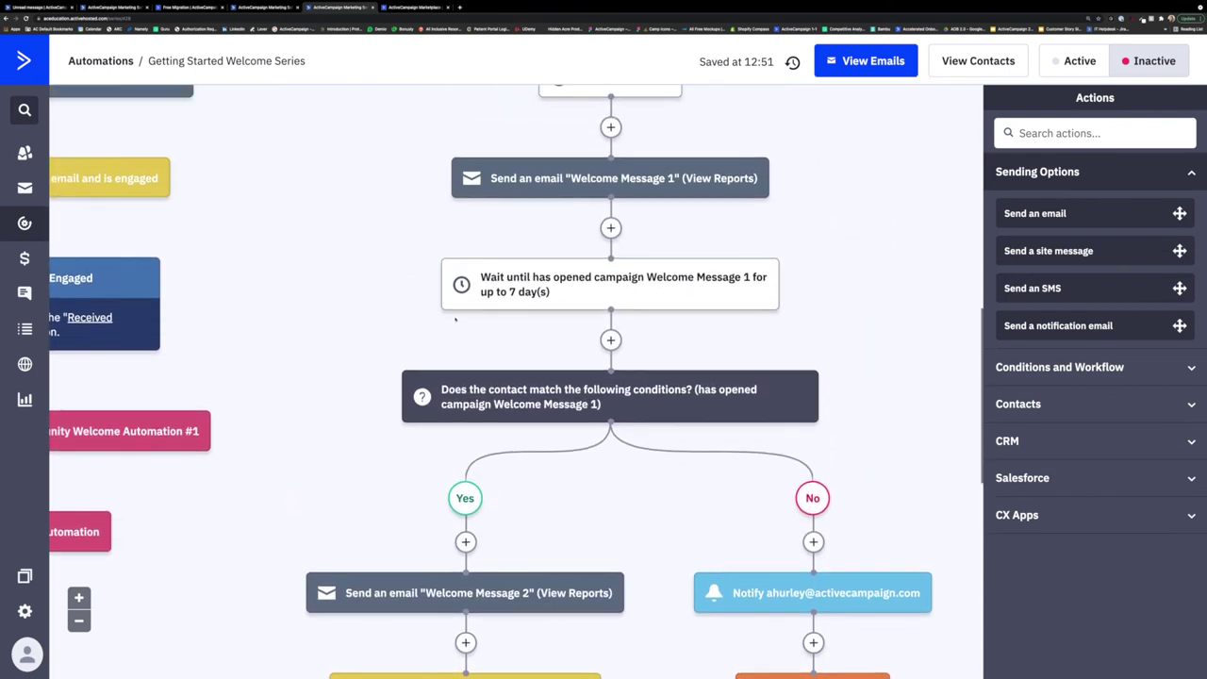
{"action": "scroll", "coordinate": [455, 320], "scroll_direction": "up", "scroll_amount": 8}
{"action": "scroll", "coordinate": [455, 319], "scroll_direction": "left", "scroll_amount": 2}
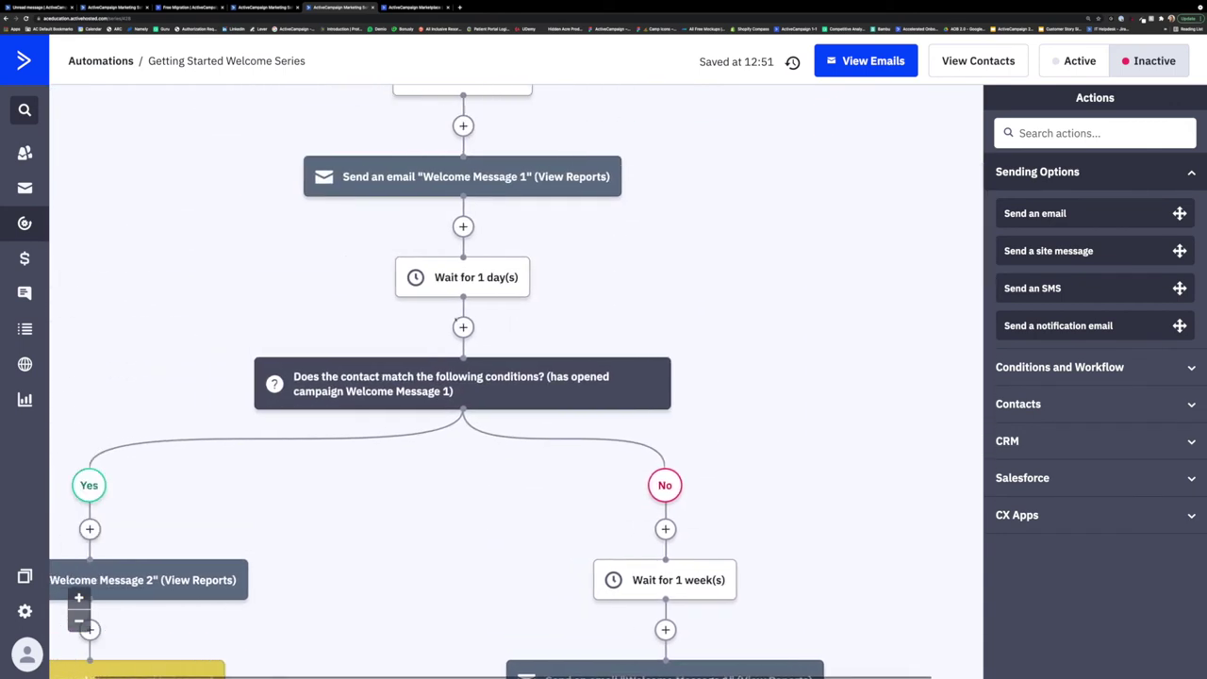
{"action": "scroll", "coordinate": [455, 320], "scroll_direction": "up", "scroll_amount": 2}
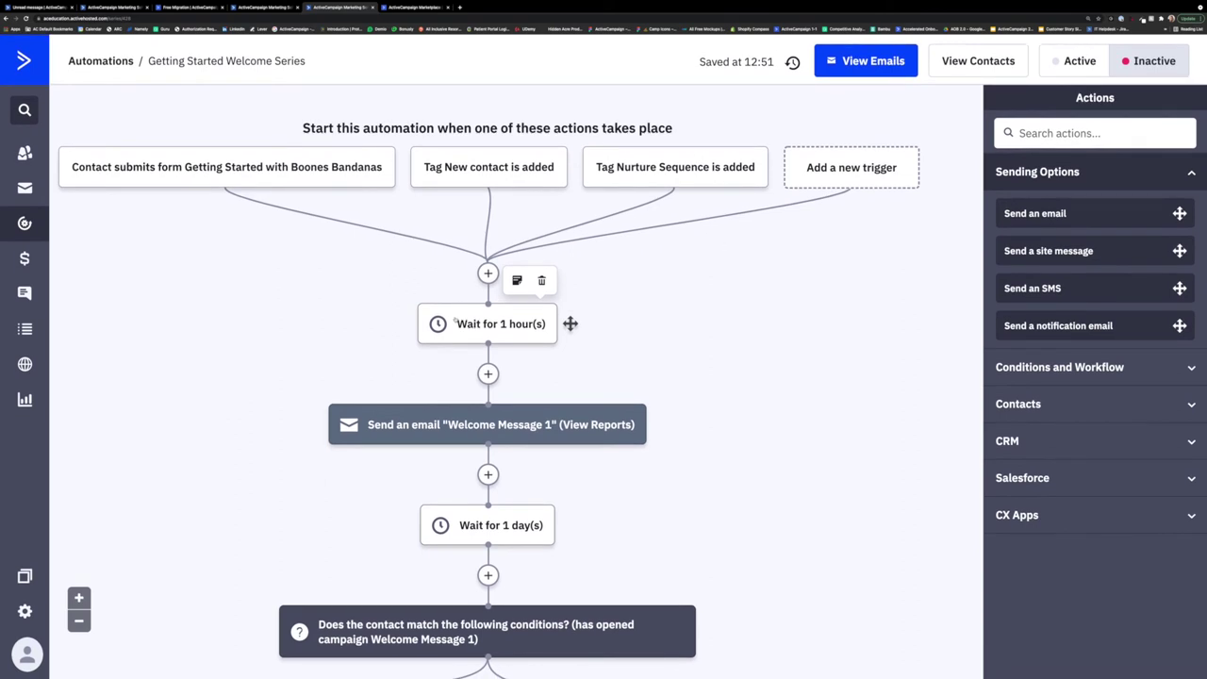
Move the single "Welcome Message 2" email action from the first condition's Yes branch to the start of its No branch
{"action": "scroll", "coordinate": [569, 324], "scroll_direction": "down", "scroll_amount": 2}
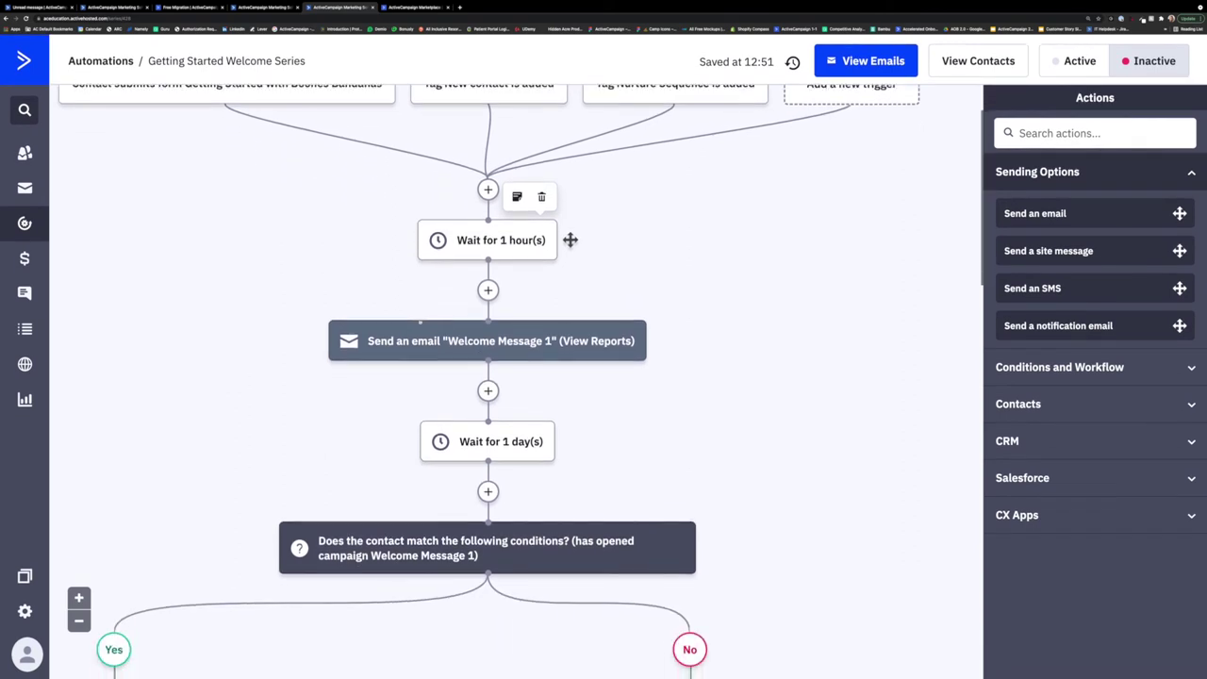
{"action": "mouse_move", "coordinate": [658, 336]}
{"action": "scroll", "coordinate": [419, 322], "scroll_direction": "down", "scroll_amount": 4}
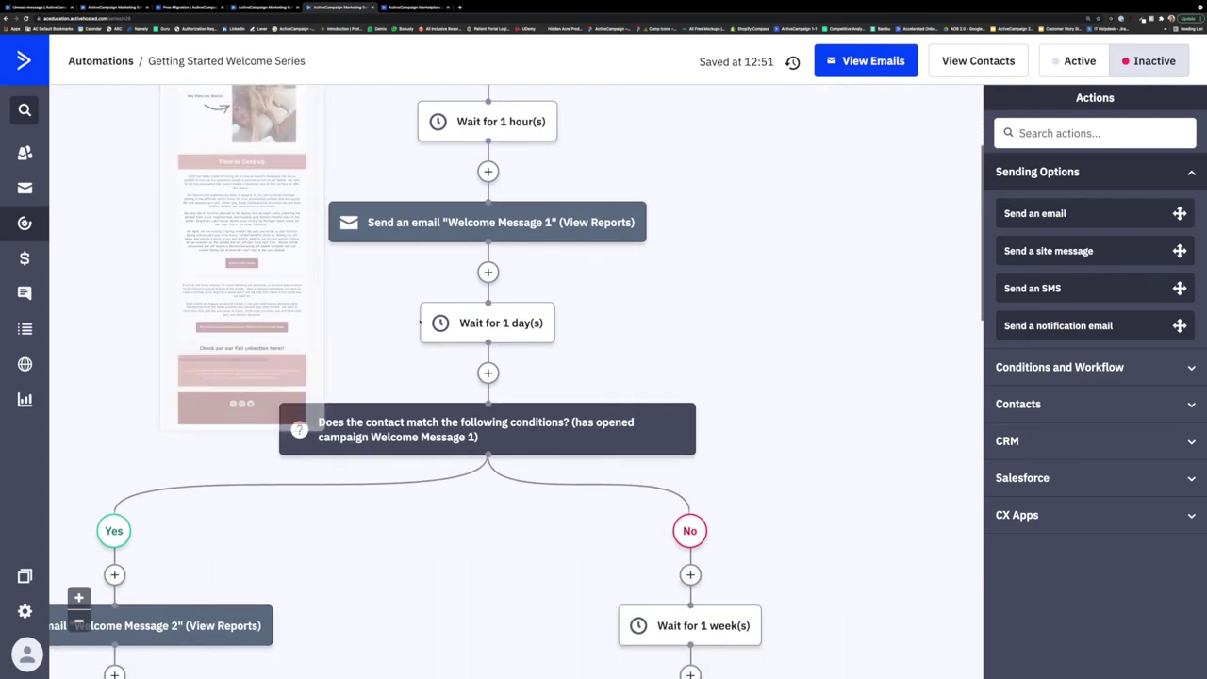
{"action": "scroll", "coordinate": [420, 321], "scroll_direction": "down", "scroll_amount": 2}
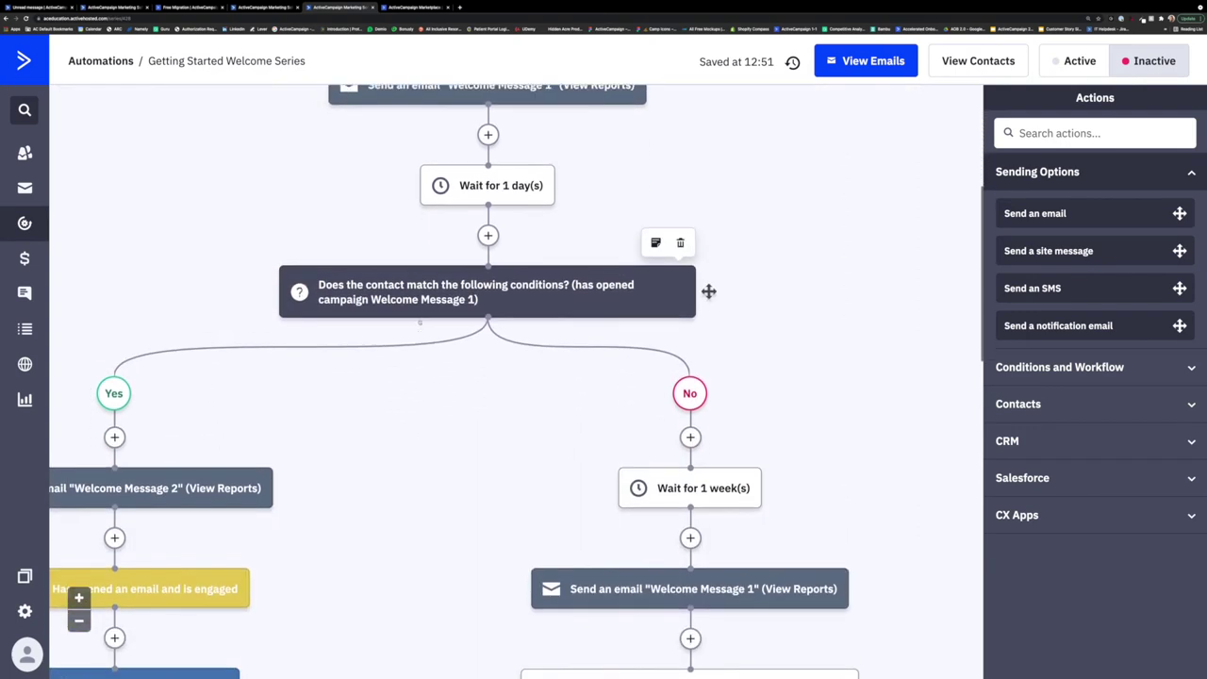
{"action": "scroll", "coordinate": [419, 321], "scroll_direction": "left", "scroll_amount": 1}
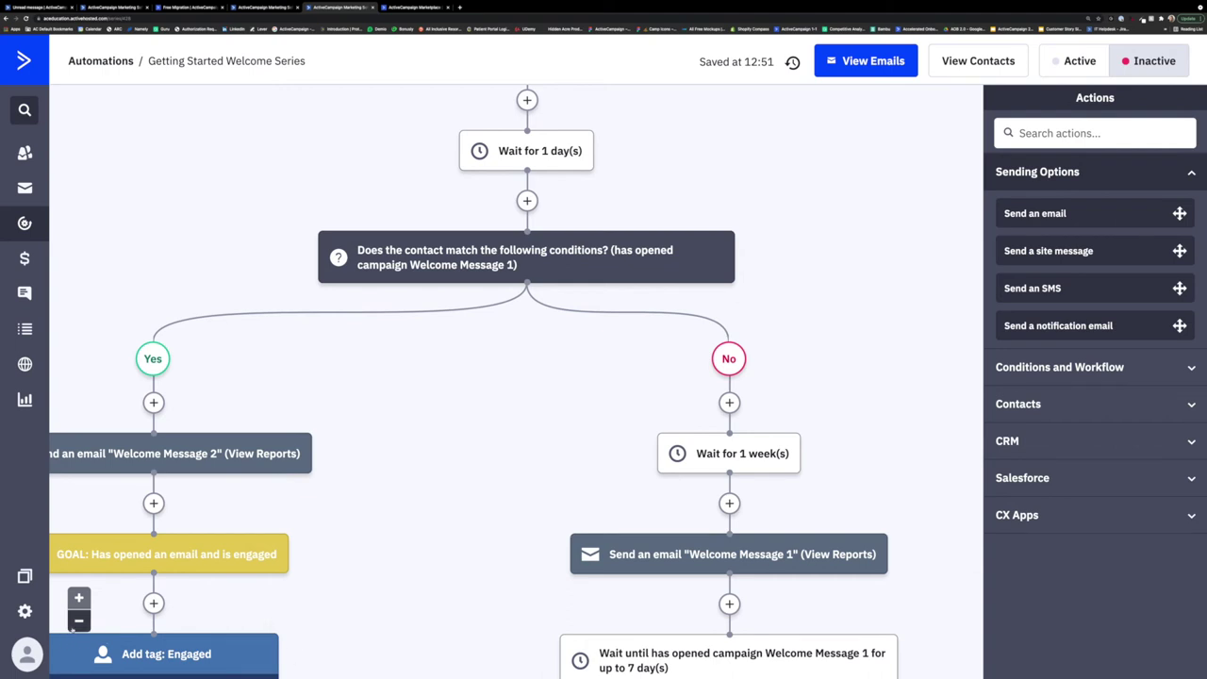
{"action": "scroll", "coordinate": [419, 596], "scroll_direction": "down", "scroll_amount": 1}
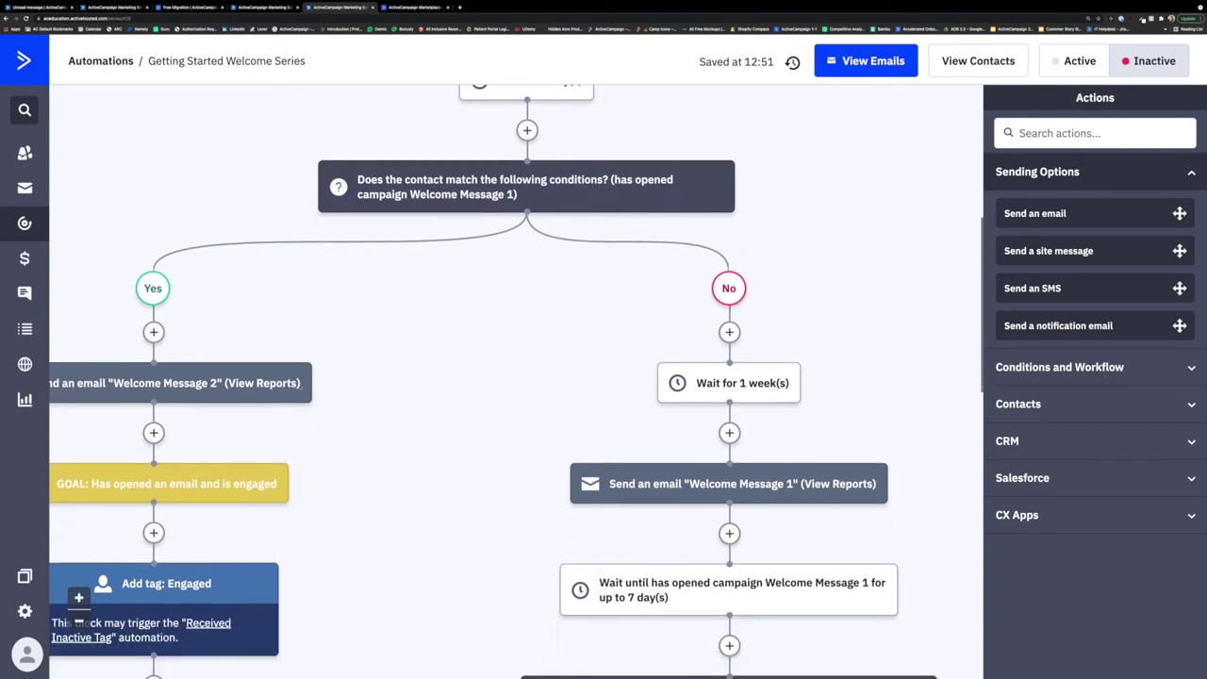
{"action": "left_click_drag", "start_coordinate": [323, 383], "coordinate": [840, 335]}
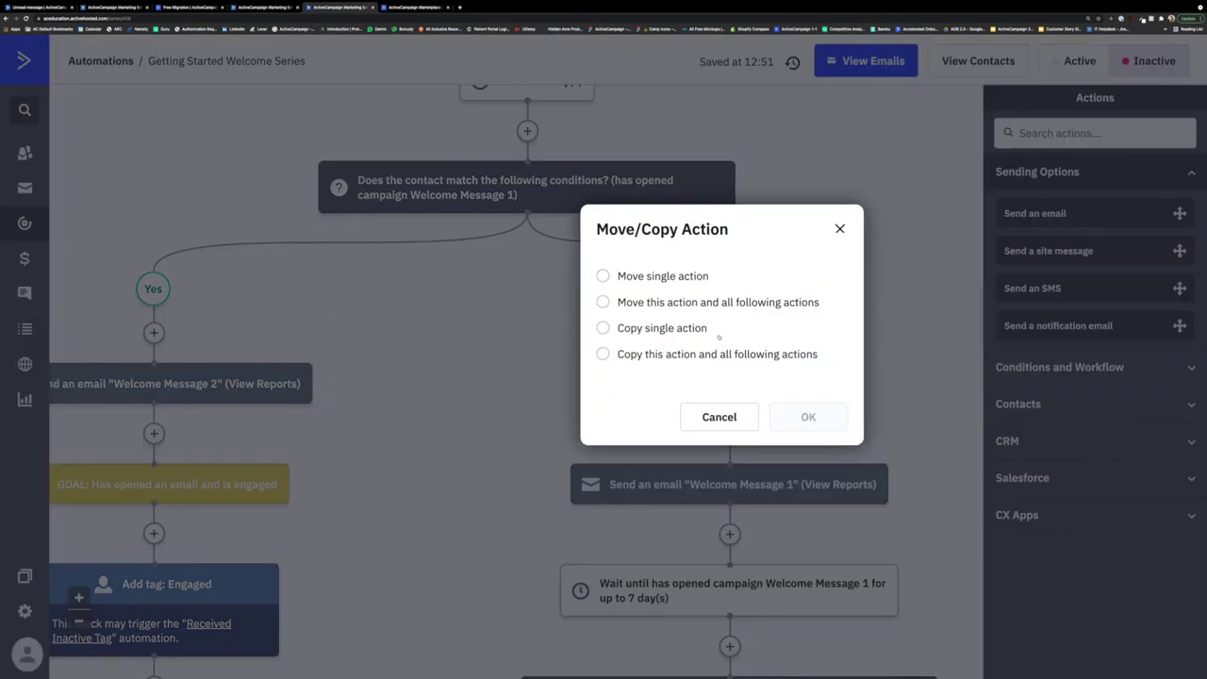
{"action": "left_click", "coordinate": [601, 276]}
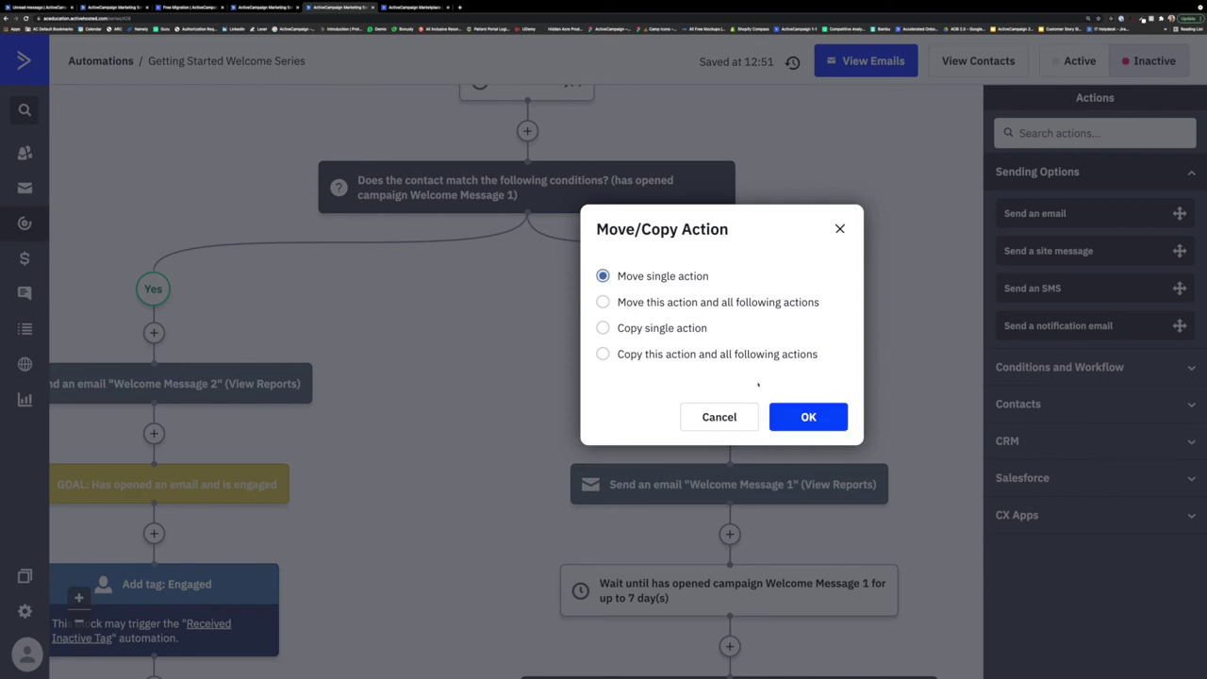
{"action": "left_click", "coordinate": [788, 417]}
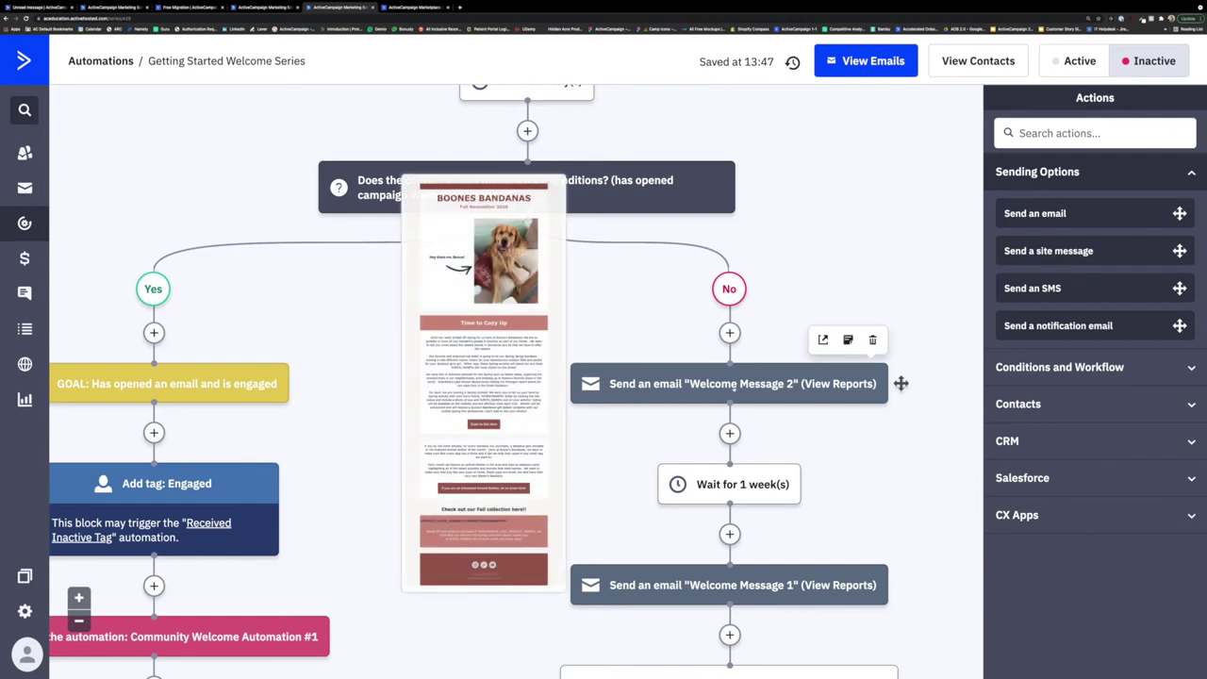
Move the single "Welcome Message 2" email action from the first condition's No branch back to the start of its Yes branch
{"action": "left_click_drag", "start_coordinate": [899, 382], "coordinate": [155, 338]}
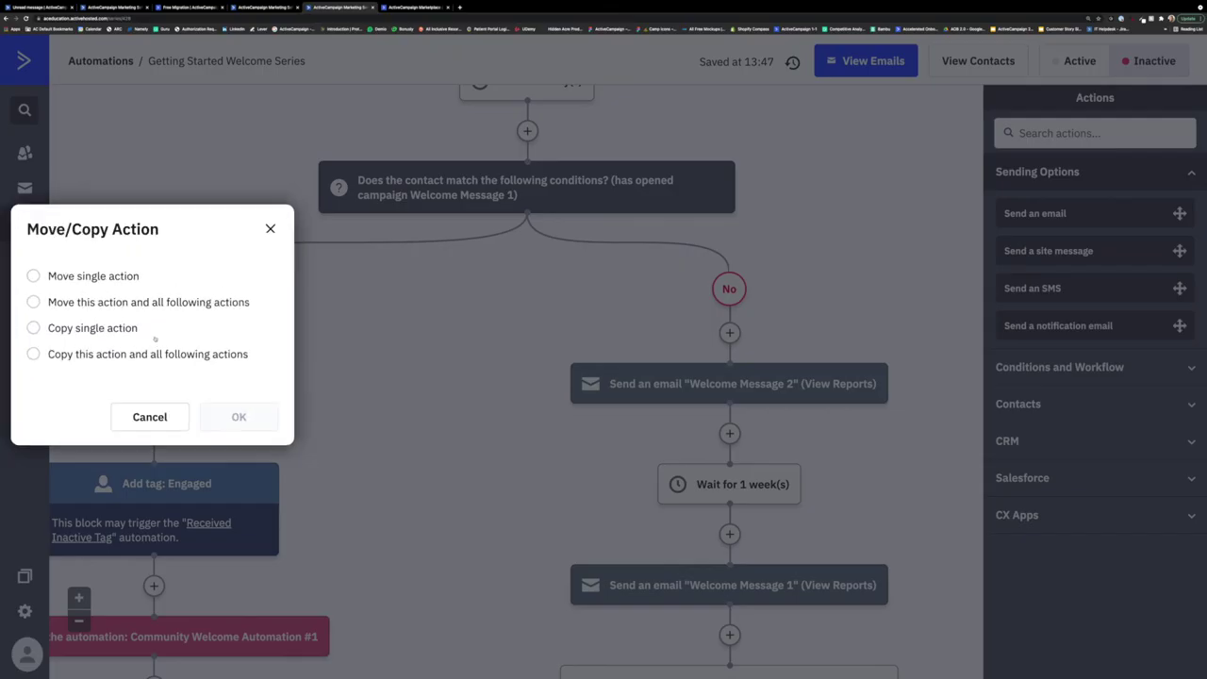
{"action": "left_click", "coordinate": [33, 275]}
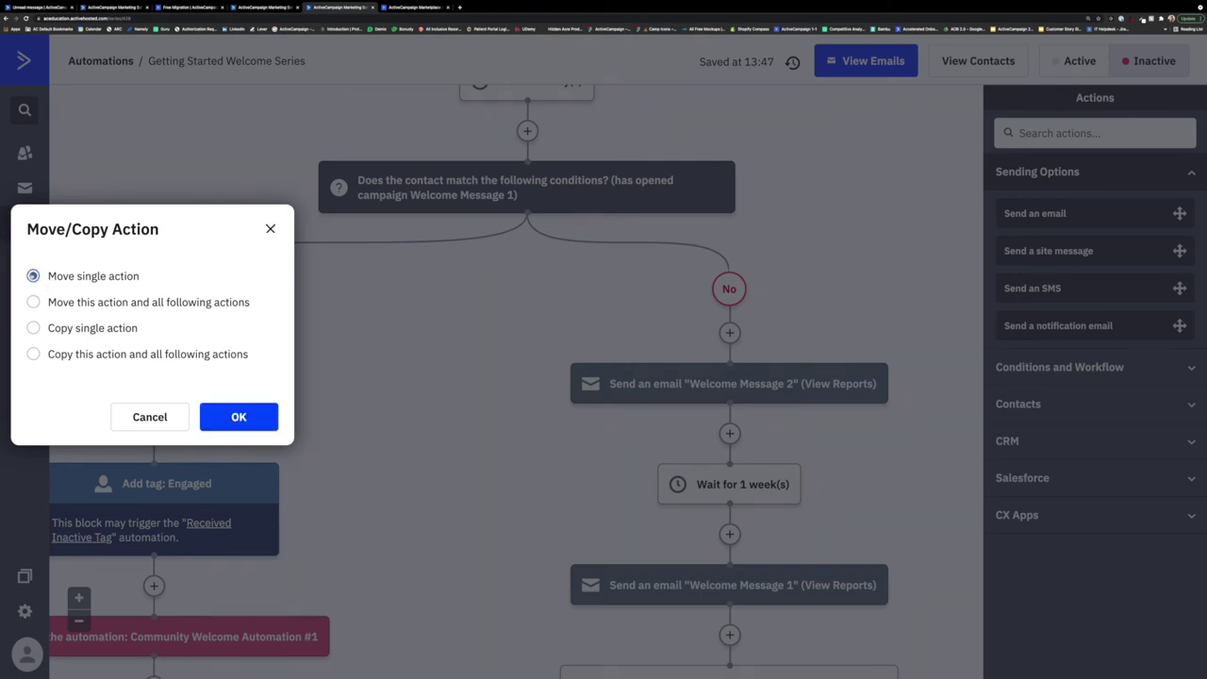
{"action": "left_click", "coordinate": [232, 419]}
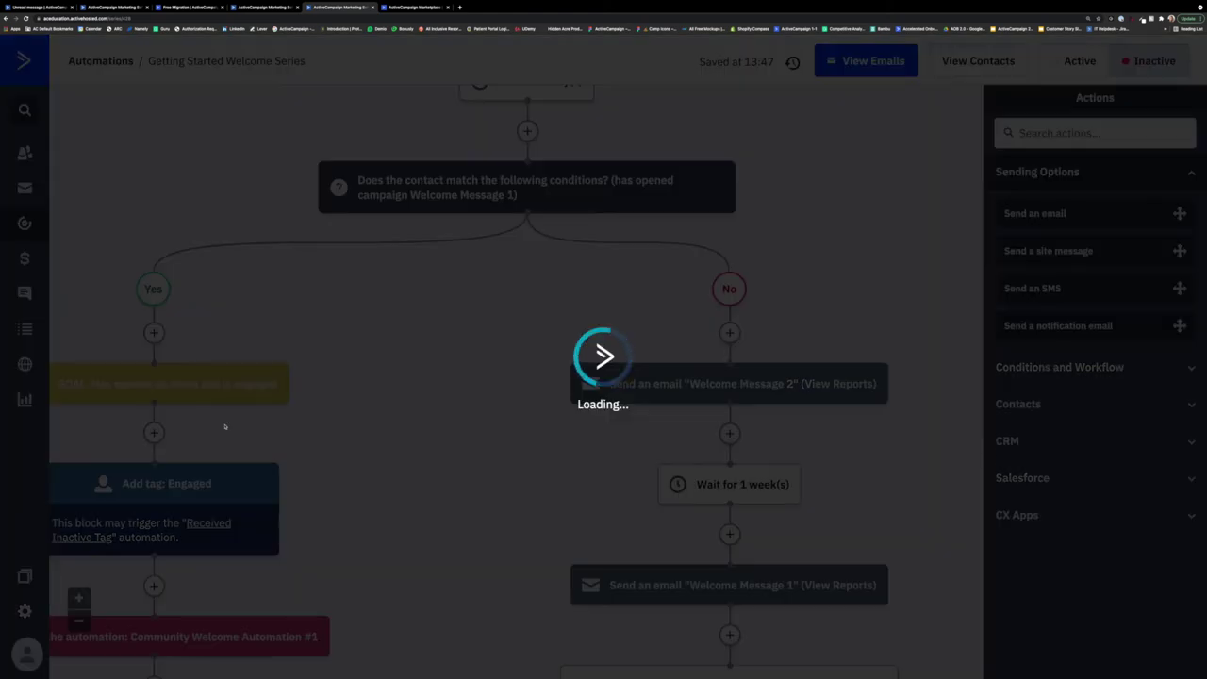
{"action": "scroll", "coordinate": [376, 423], "scroll_direction": "down", "scroll_amount": 5}
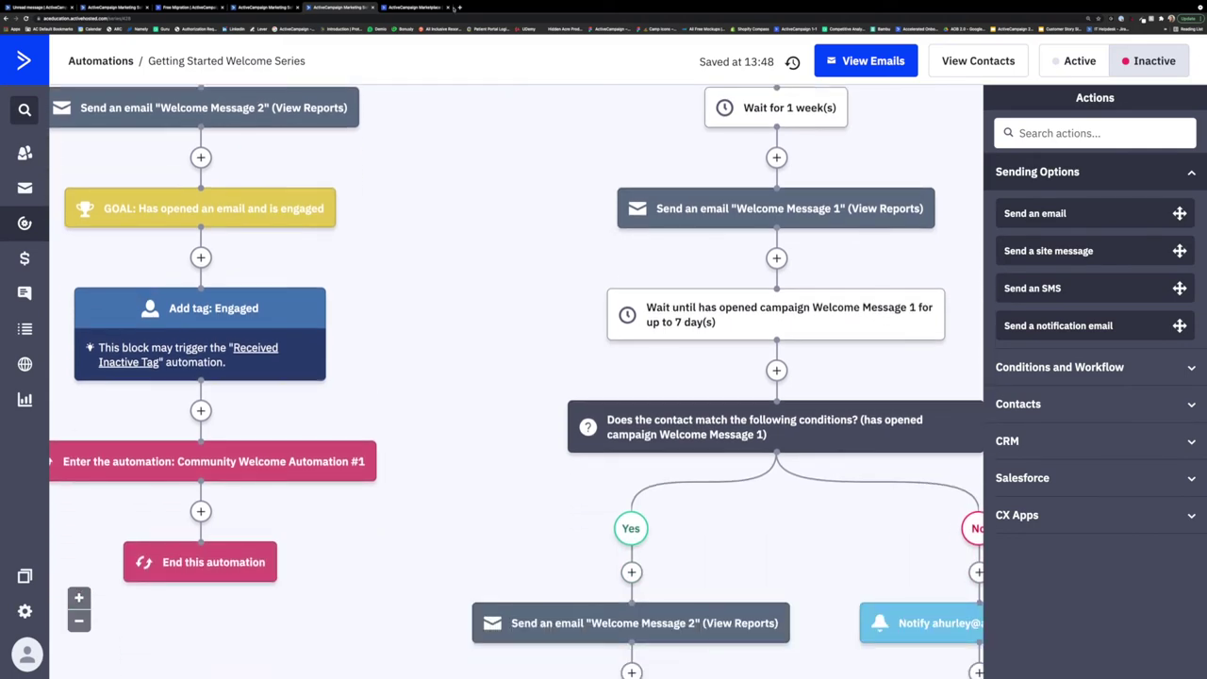
Switch to the ActiveCampaign Marketplace page and look through its featured recipes and full list of automation recipes
{"action": "left_click", "coordinate": [420, 7]}
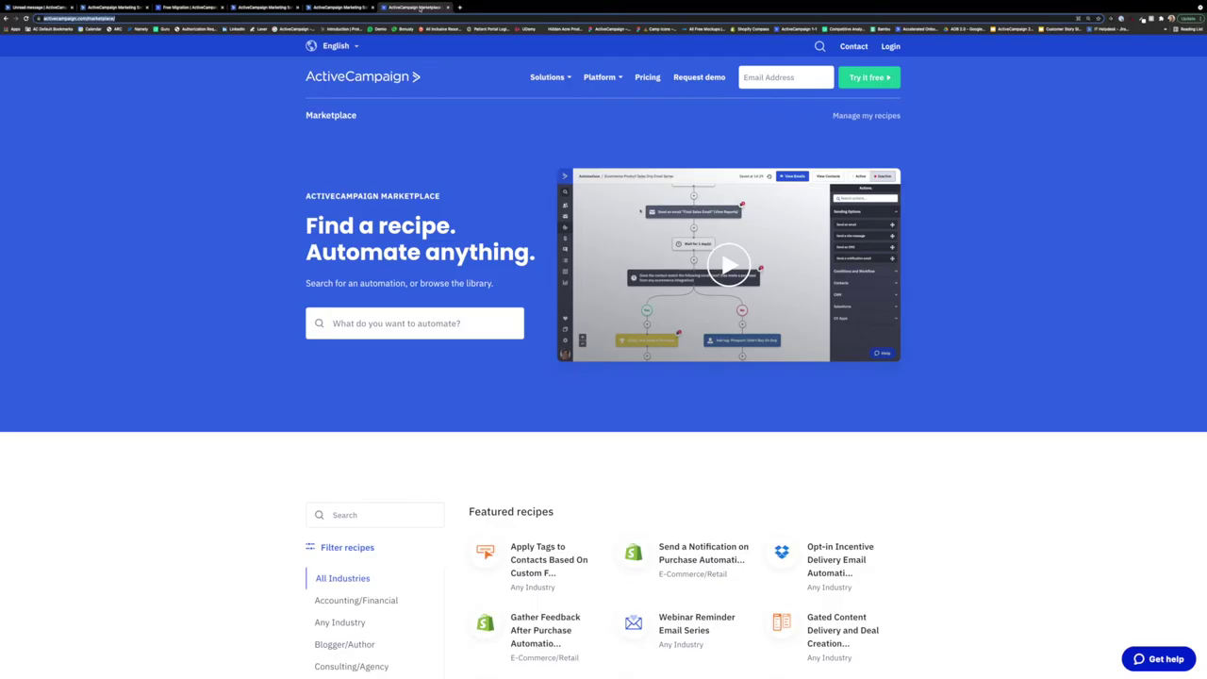
{"action": "scroll", "coordinate": [638, 380], "scroll_direction": "down", "scroll_amount": 2}
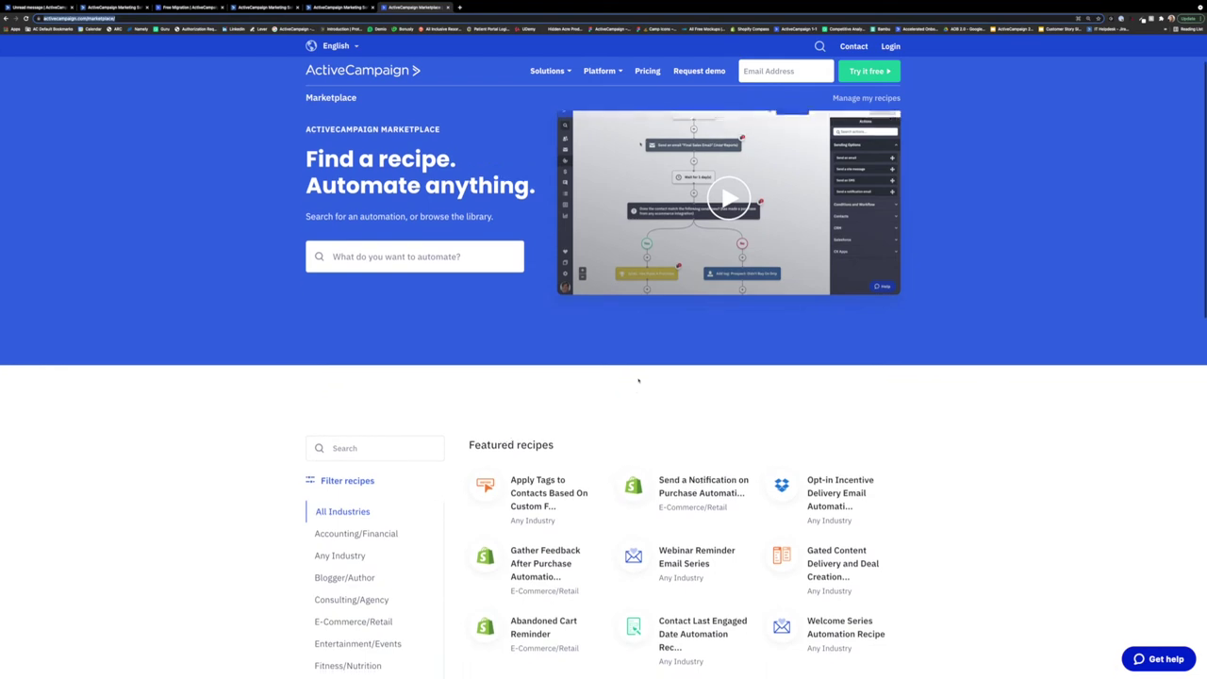
{"action": "scroll", "coordinate": [638, 380], "scroll_direction": "down", "scroll_amount": 5}
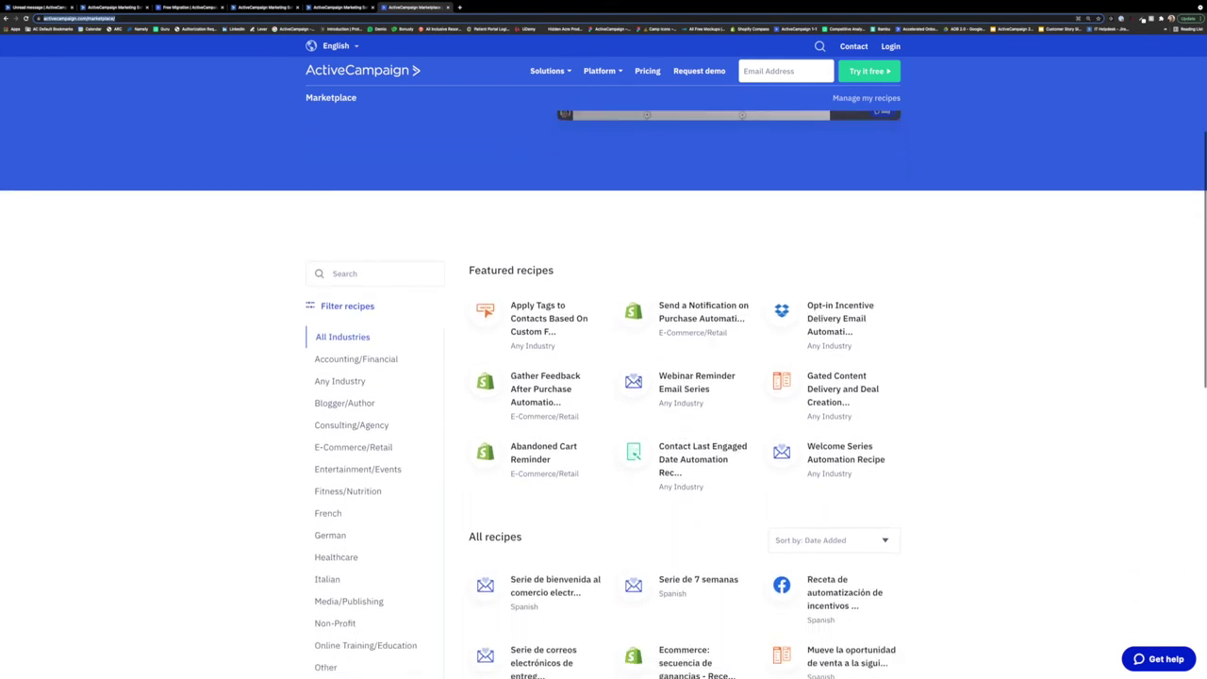
{"action": "scroll", "coordinate": [638, 380], "scroll_direction": "down", "scroll_amount": 5}
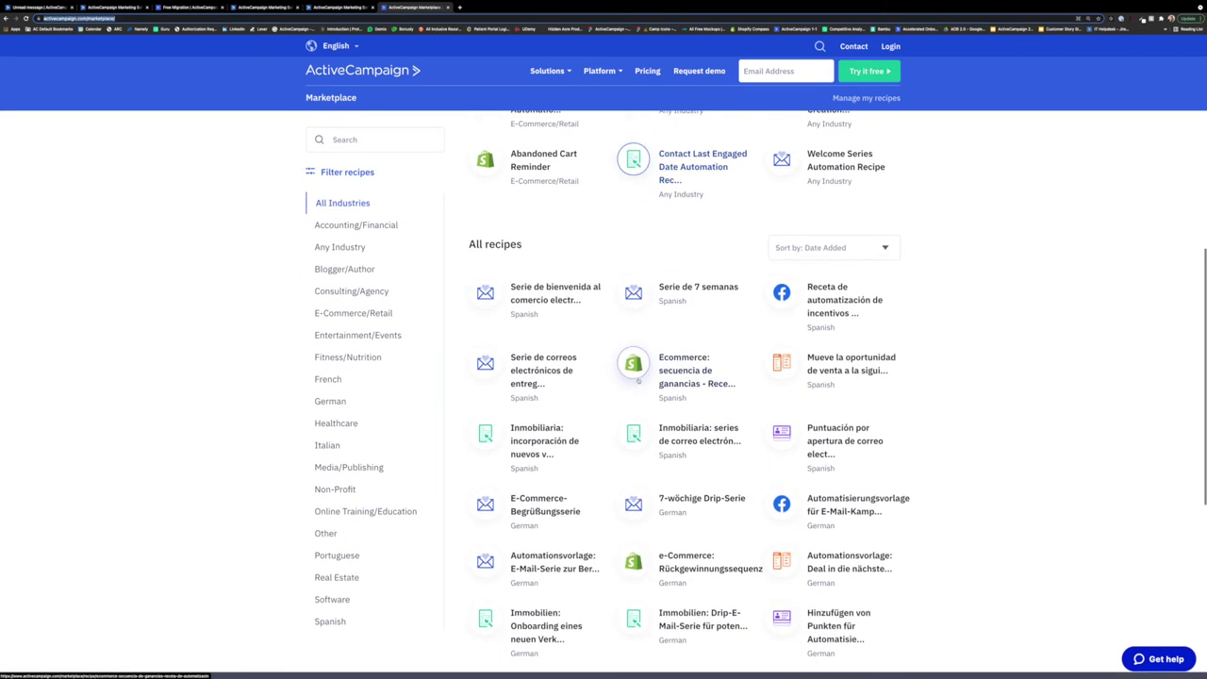
{"action": "scroll", "coordinate": [638, 380], "scroll_direction": "down", "scroll_amount": 1}
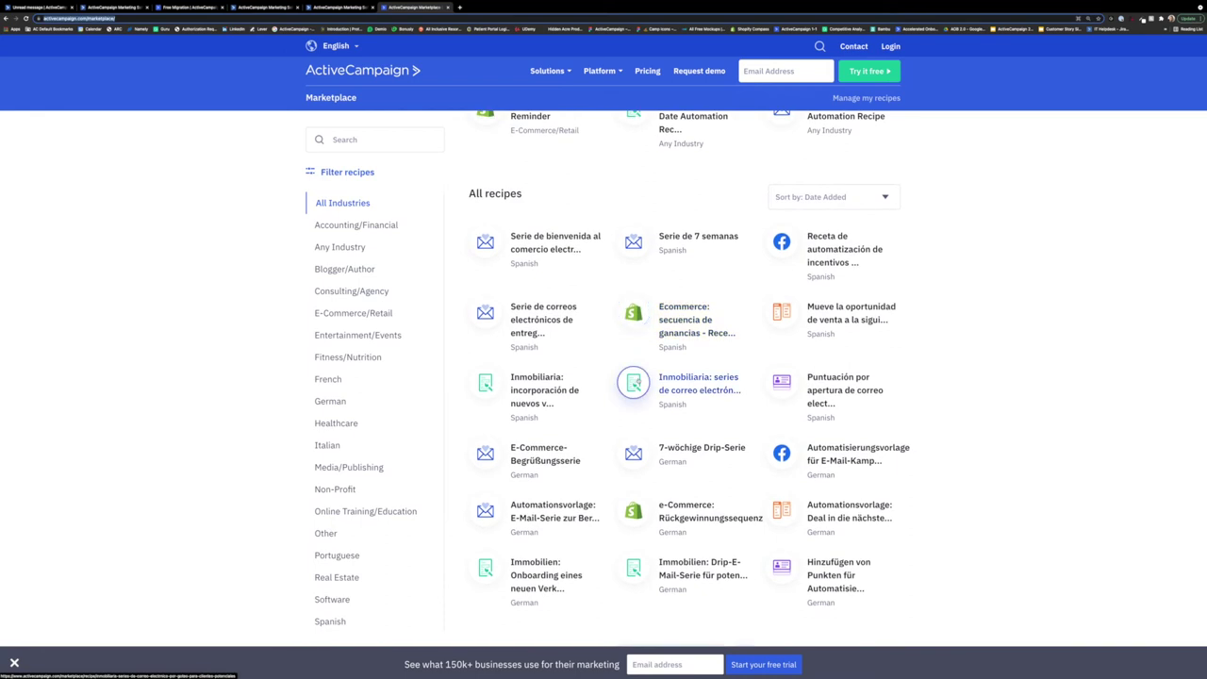
{"action": "scroll", "coordinate": [638, 377], "scroll_direction": "down", "scroll_amount": 1}
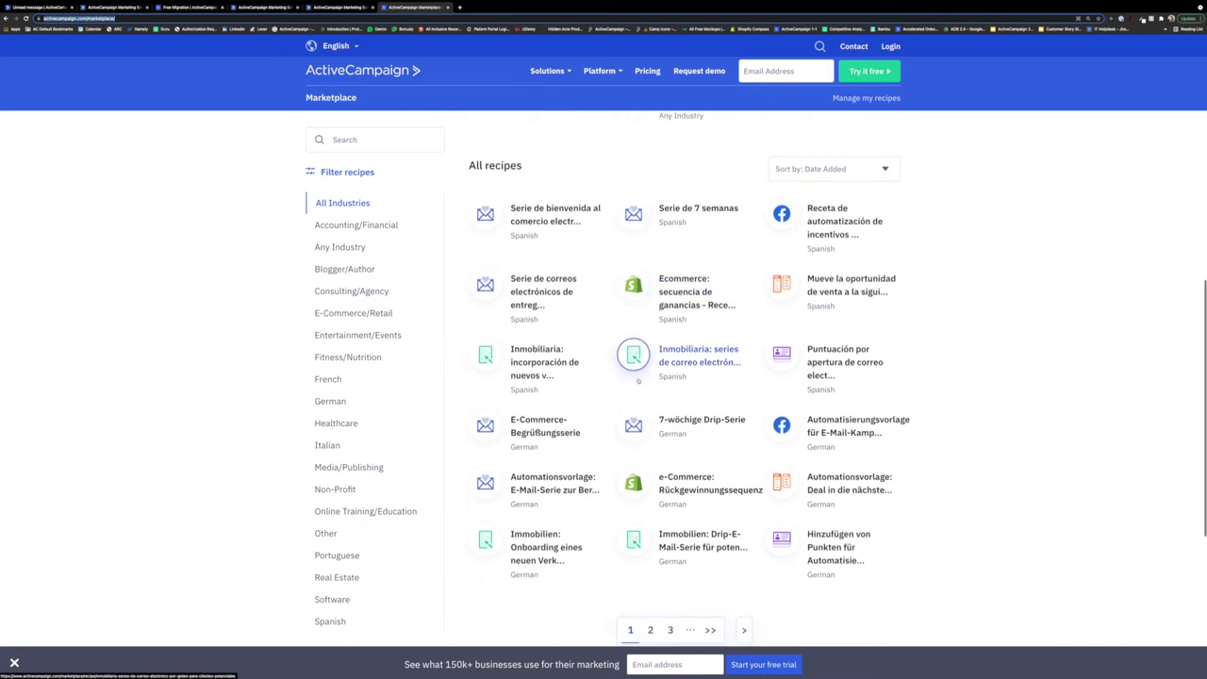
Filter the marketplace recipes by the Accounting/Financial, Blogger/Author and Entertainment/Events industries in turn
{"action": "left_click", "coordinate": [357, 226]}
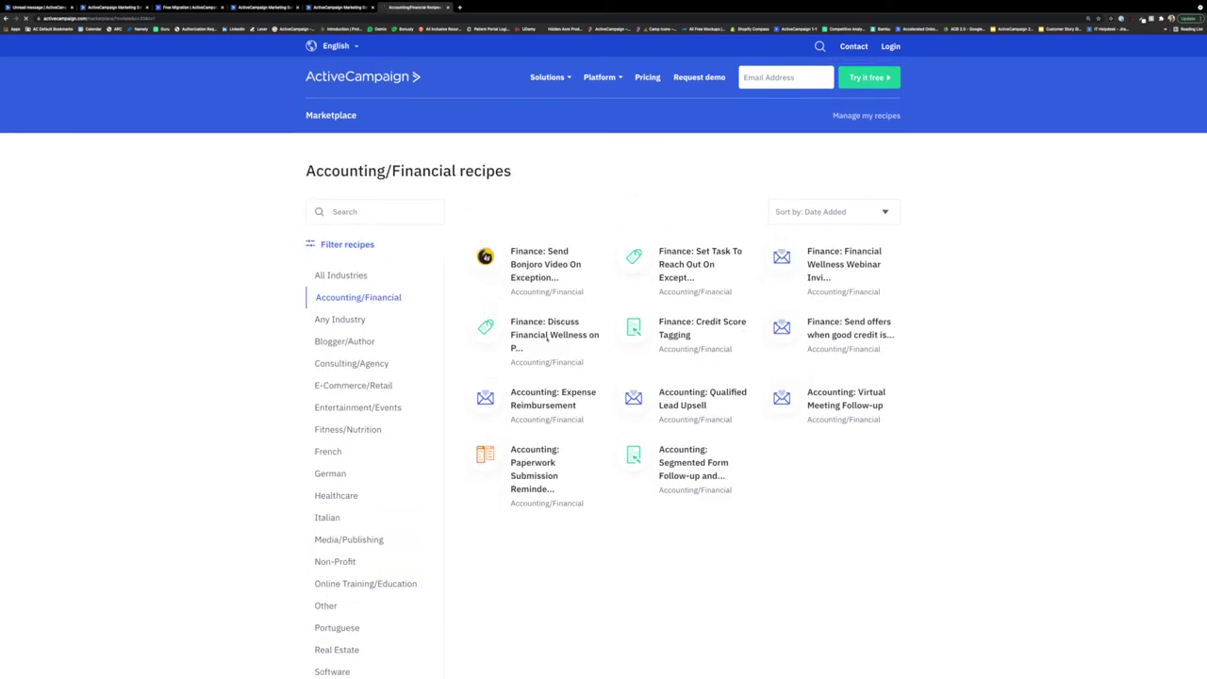
{"action": "left_click", "coordinate": [338, 345]}
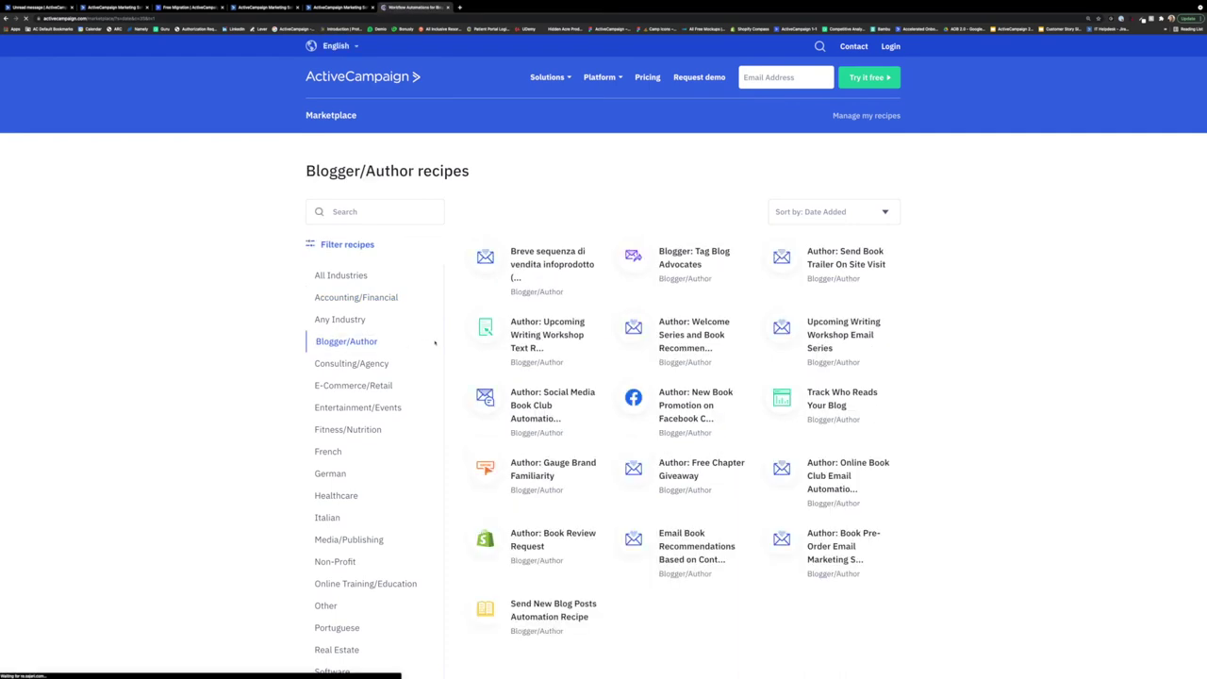
{"action": "scroll", "coordinate": [435, 344], "scroll_direction": "down", "scroll_amount": 1}
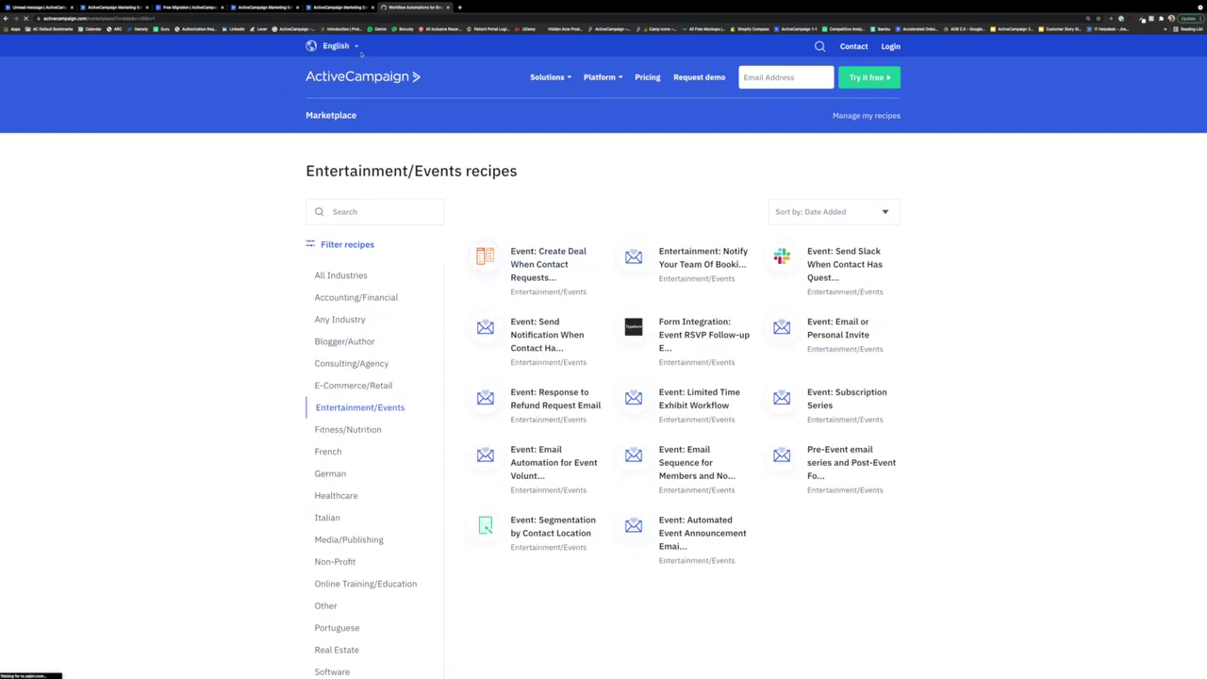
Return to the Getting Started Welcome Series automation, review its flow back up to the start triggers, and preview the first "Welcome Message 1" email
{"action": "left_click", "coordinate": [335, 7]}
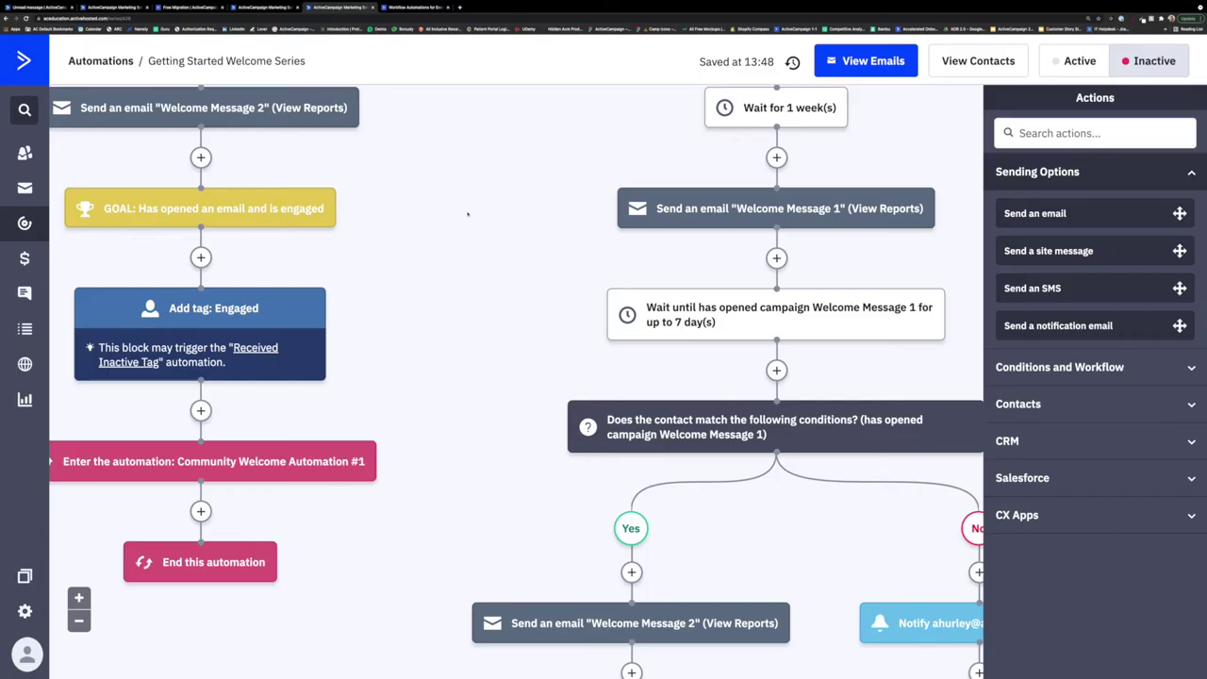
{"action": "scroll", "coordinate": [467, 214], "scroll_direction": "up", "scroll_amount": 3}
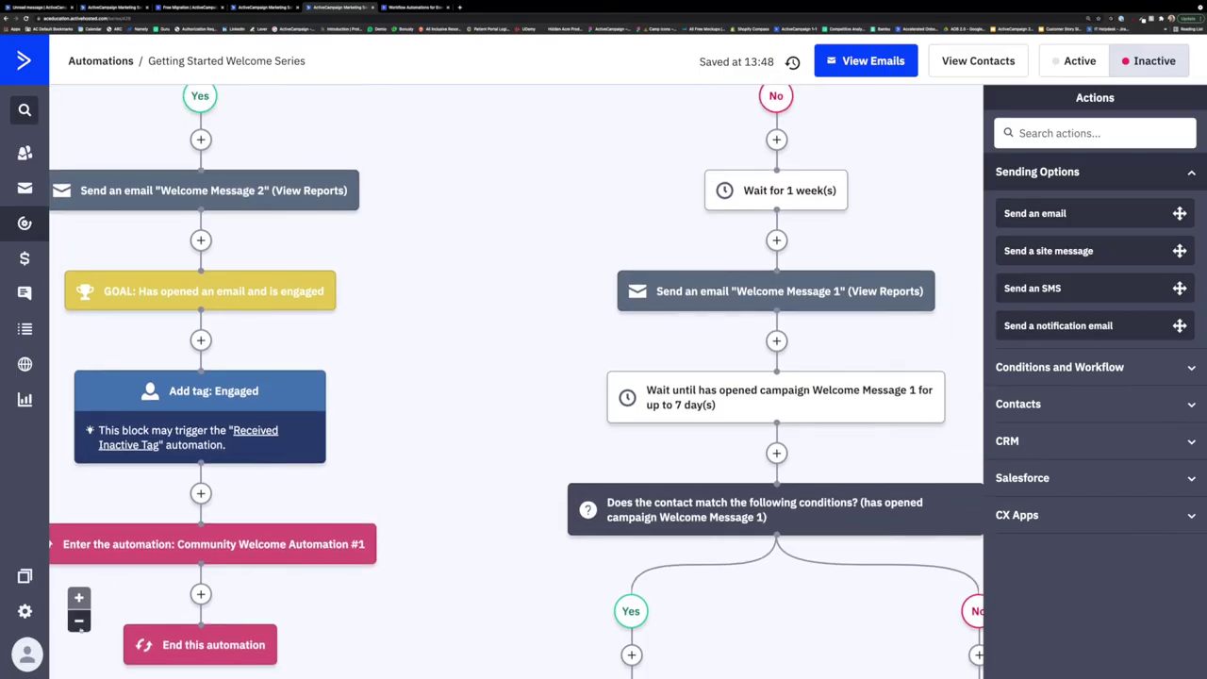
{"action": "left_click", "coordinate": [79, 620]}
{"action": "scroll", "coordinate": [399, 302], "scroll_direction": "up", "scroll_amount": 1}
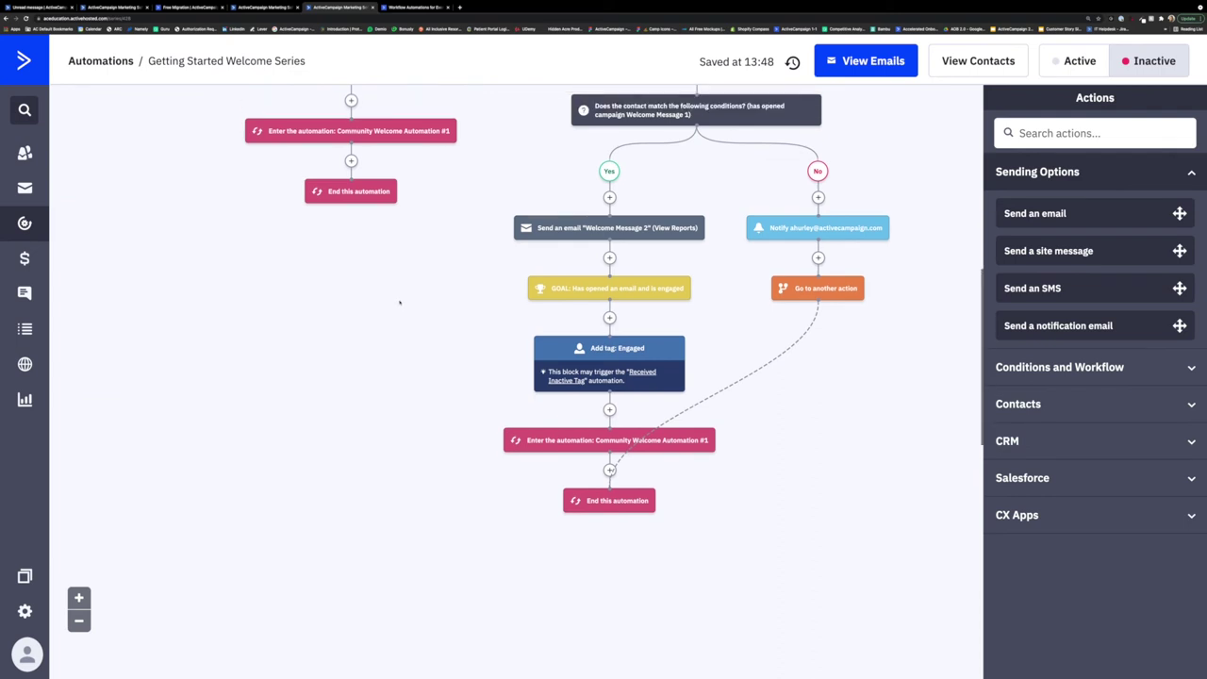
{"action": "scroll", "coordinate": [400, 302], "scroll_direction": "up", "scroll_amount": 10}
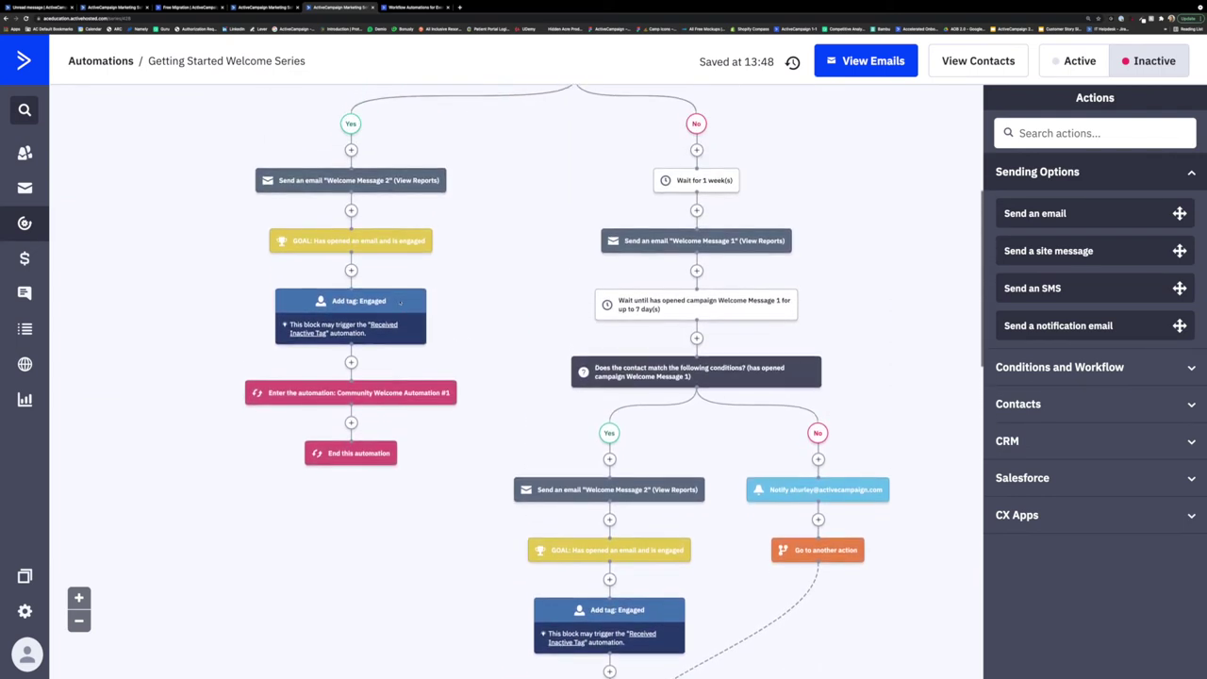
{"action": "scroll", "coordinate": [400, 302], "scroll_direction": "up", "scroll_amount": 9}
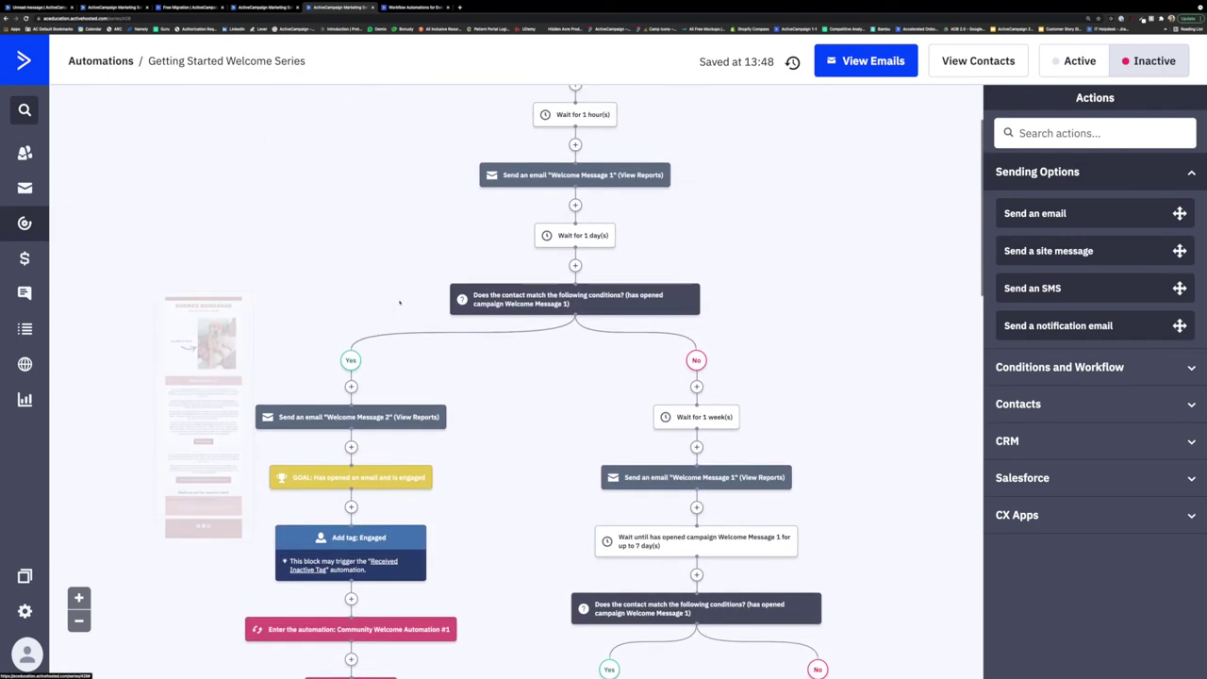
{"action": "scroll", "coordinate": [399, 302], "scroll_direction": "up", "scroll_amount": 4}
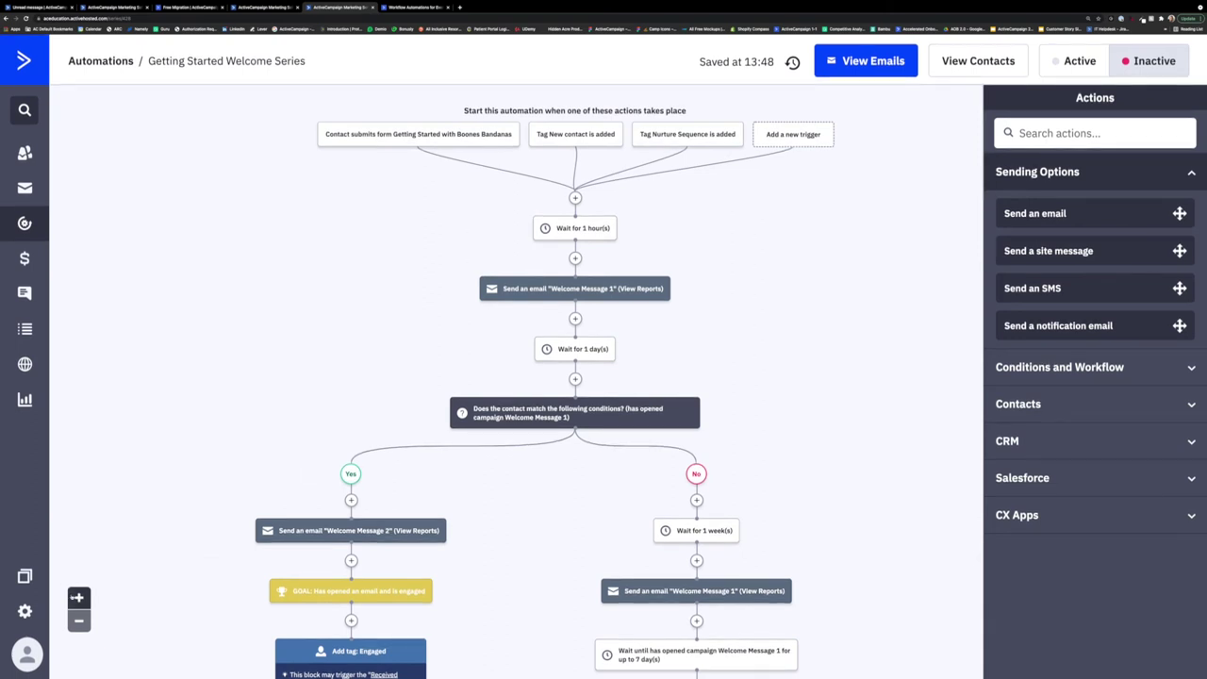
{"action": "left_click", "coordinate": [77, 597]}
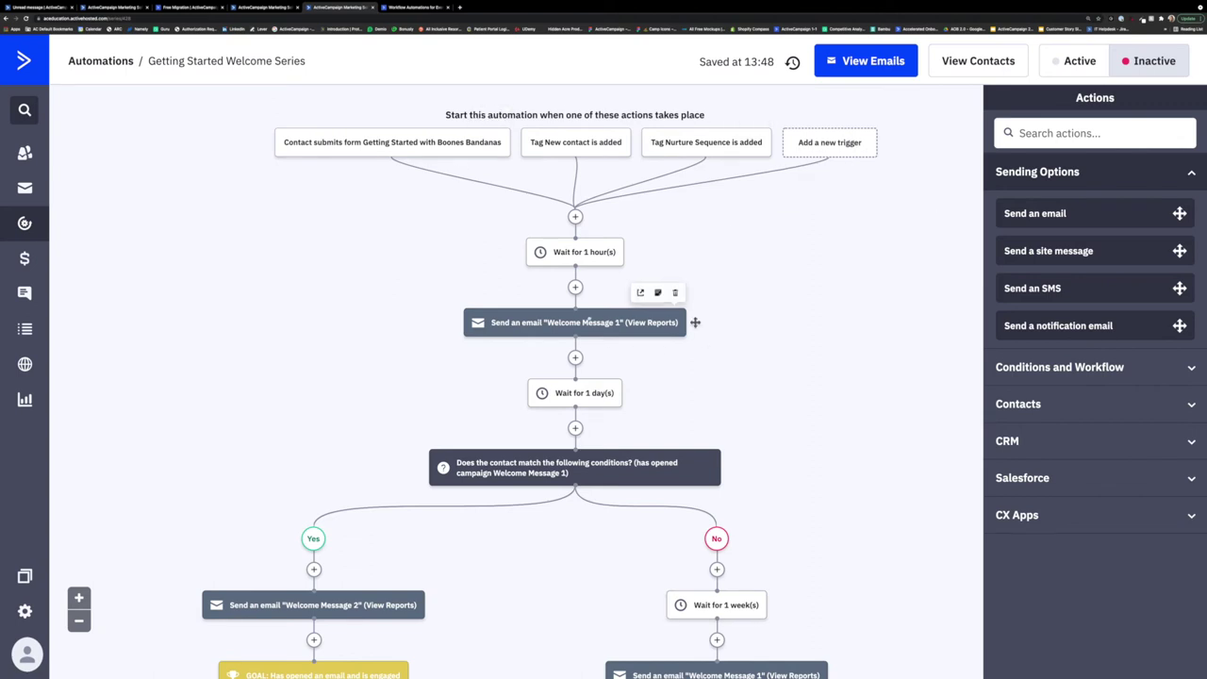
{"action": "mouse_move", "coordinate": [692, 320]}
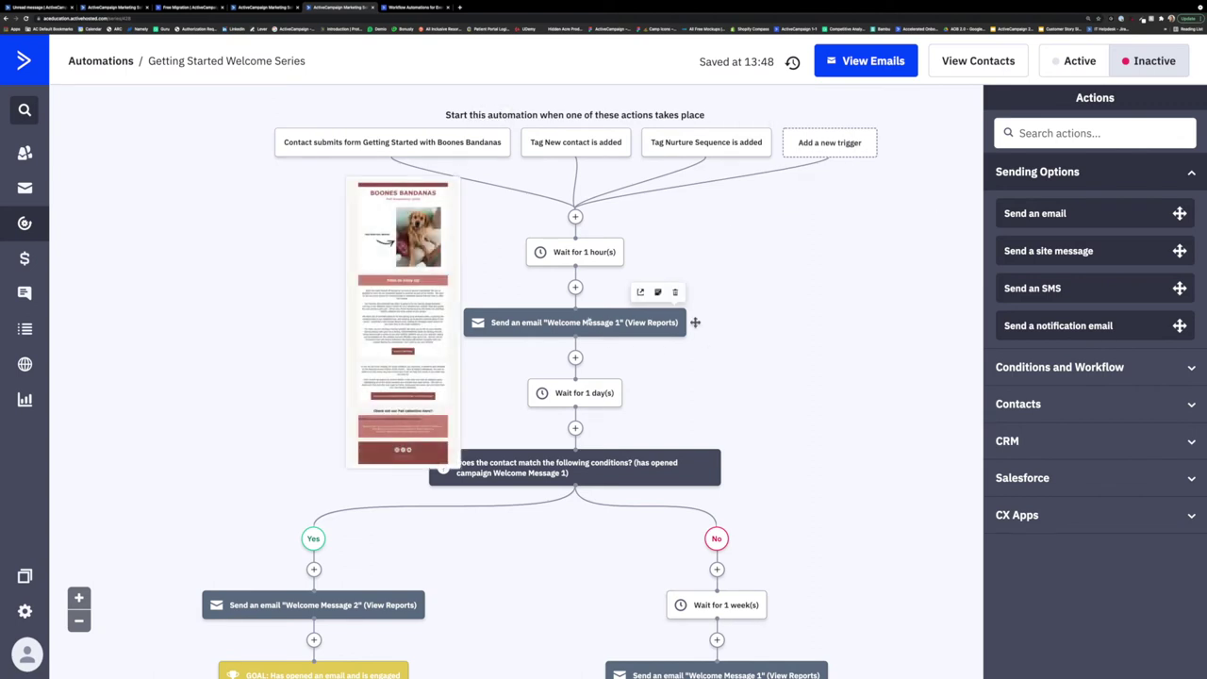
Look through the triggers available for the automation, including the Sales & CRM and Behaviors & Actions categories, and close the selection without adding one
{"action": "left_click", "coordinate": [829, 146]}
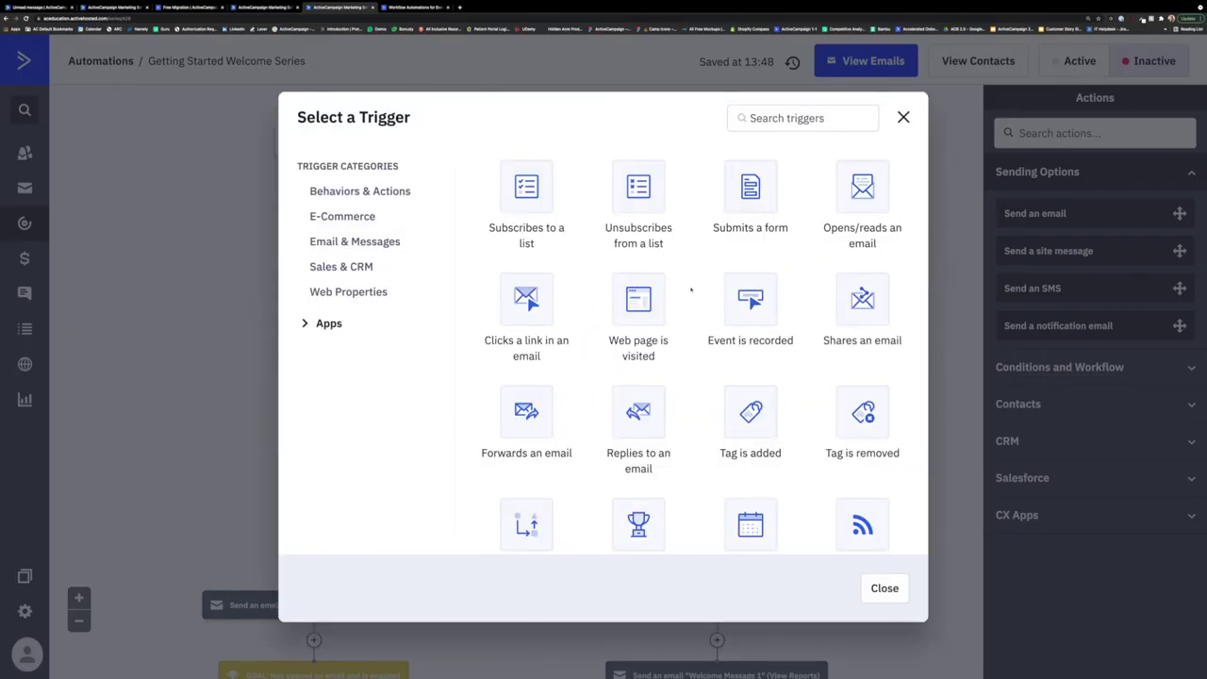
{"action": "scroll", "coordinate": [691, 290], "scroll_direction": "down", "scroll_amount": 5}
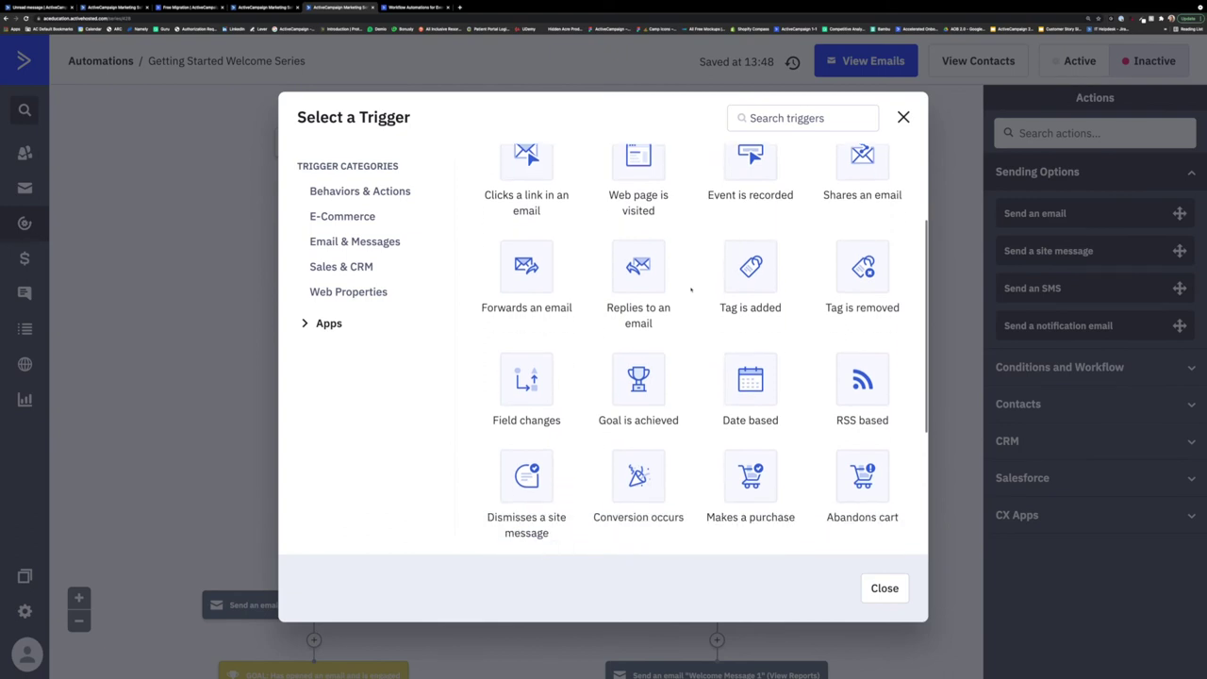
{"action": "scroll", "coordinate": [691, 289], "scroll_direction": "down", "scroll_amount": 4}
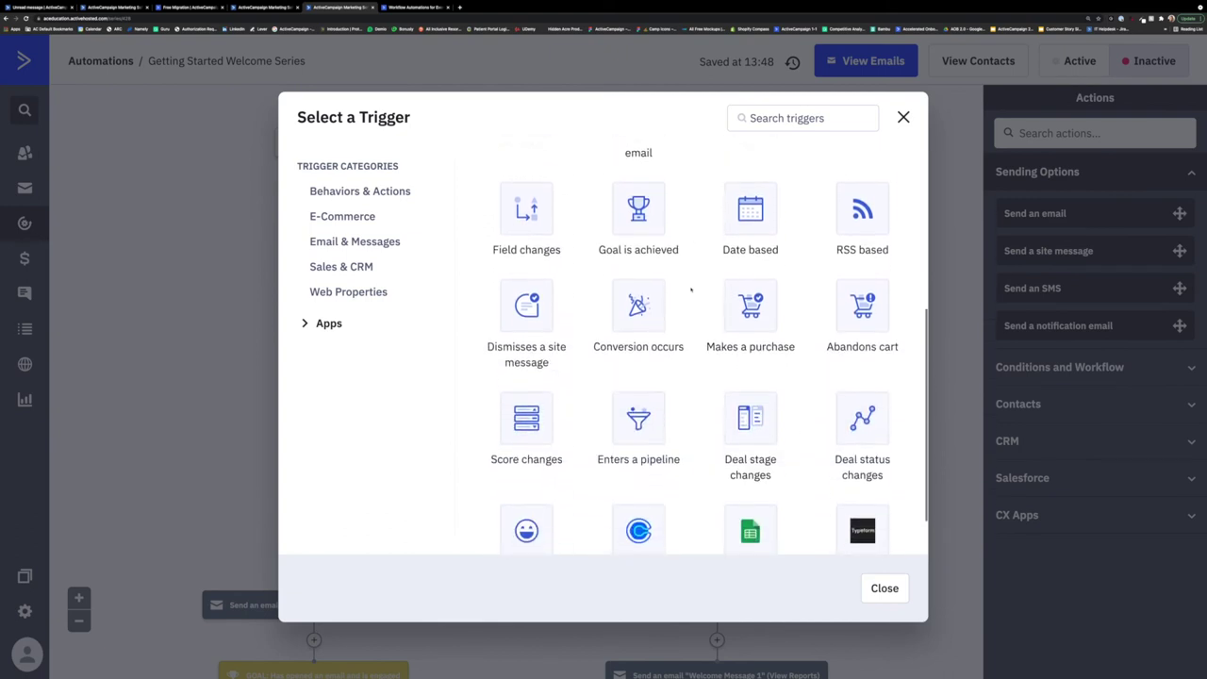
{"action": "scroll", "coordinate": [691, 289], "scroll_direction": "down", "scroll_amount": 2}
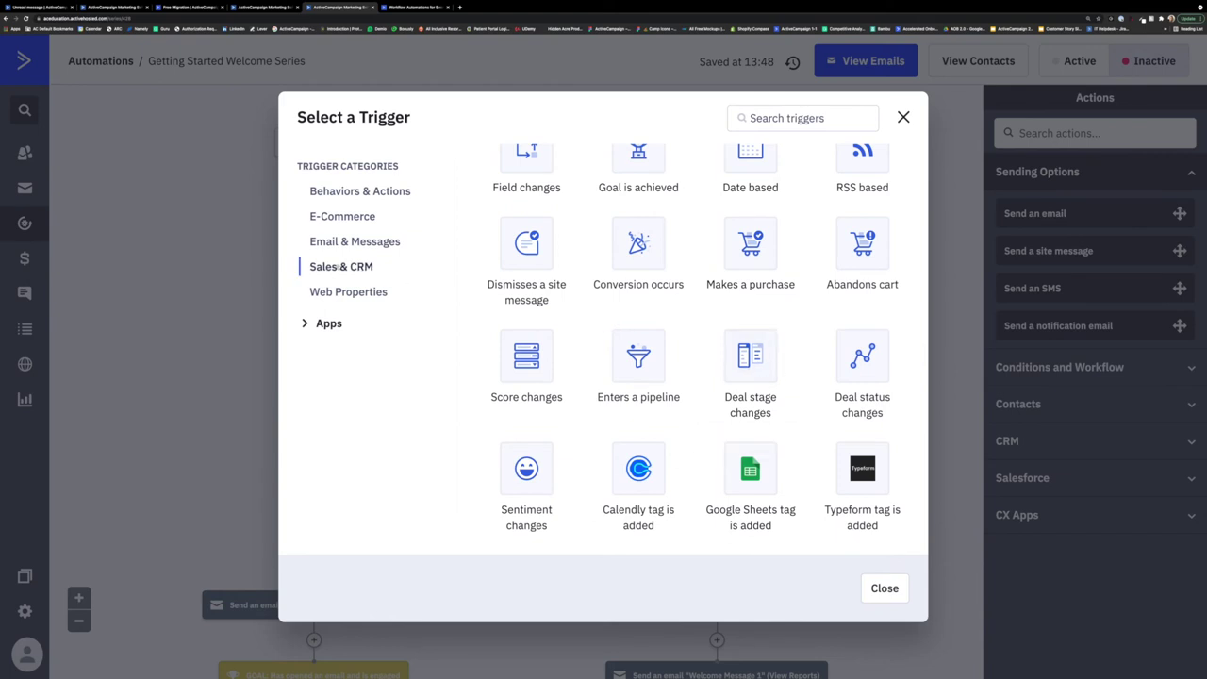
{"action": "left_click", "coordinate": [340, 267]}
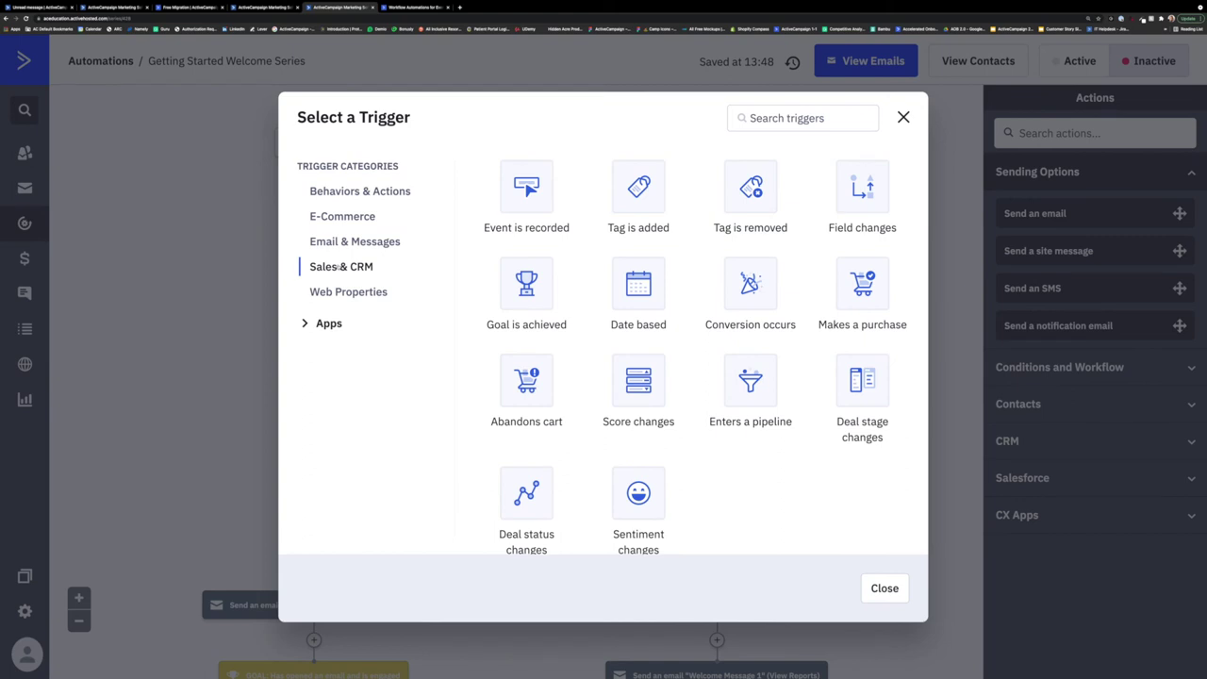
{"action": "left_click", "coordinate": [349, 191]}
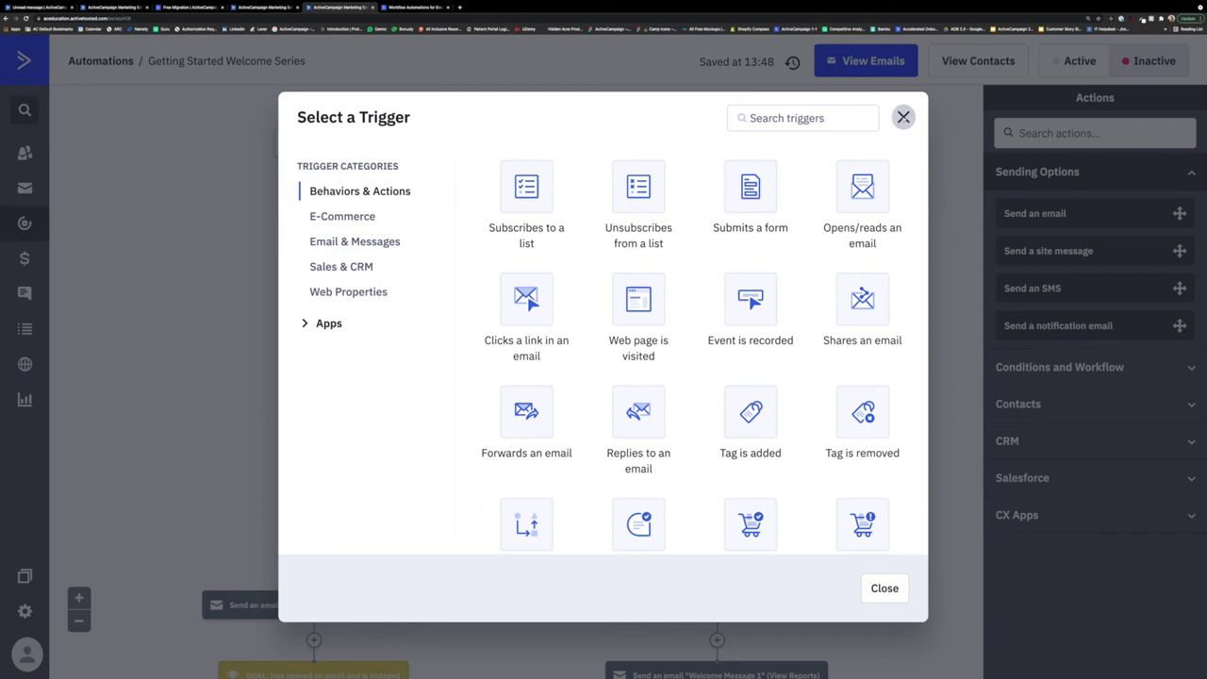
{"action": "left_click", "coordinate": [903, 117]}
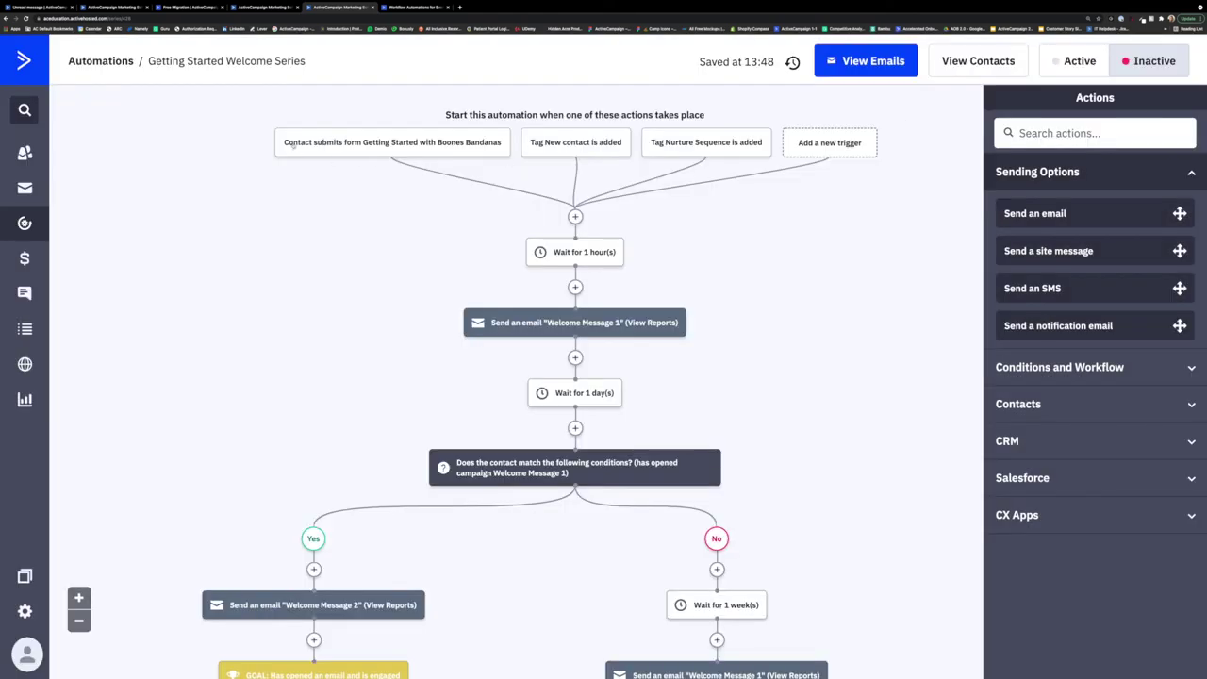
Reopen the selection for a new start trigger and examine all trigger types and the connected apps that can start the automation
{"action": "mouse_move", "coordinate": [481, 151]}
{"action": "mouse_move", "coordinate": [749, 152]}
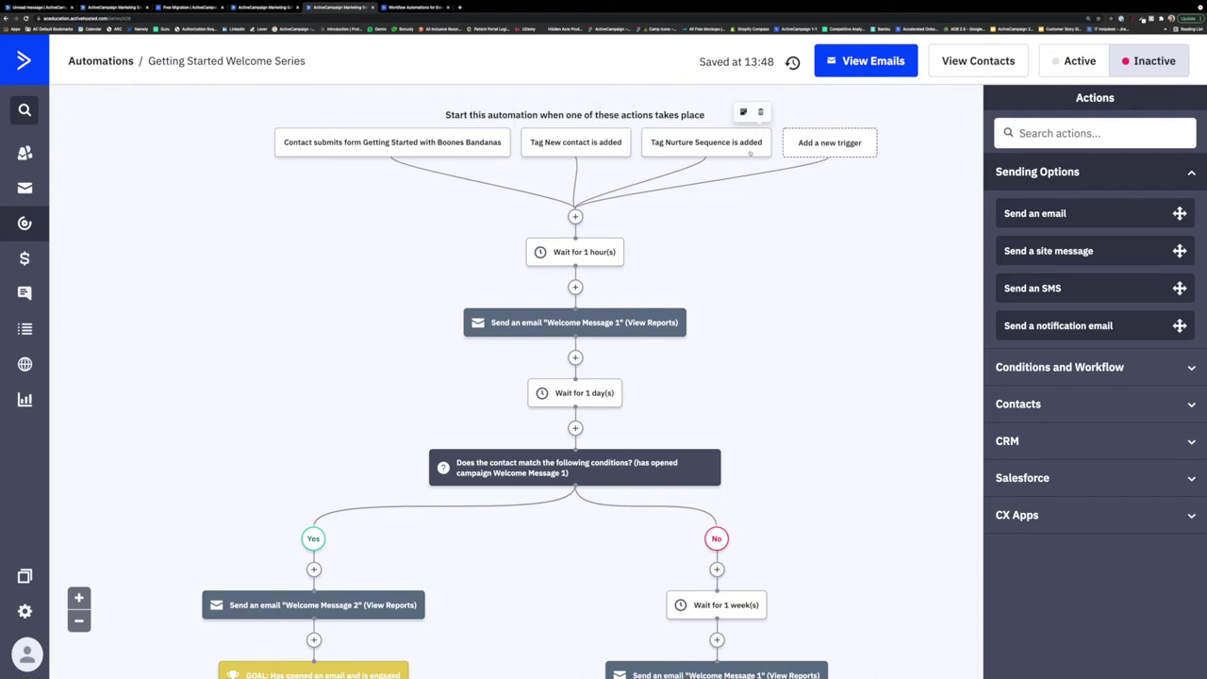
{"action": "left_click", "coordinate": [811, 151]}
{"action": "scroll", "coordinate": [641, 283], "scroll_direction": "down", "scroll_amount": 2}
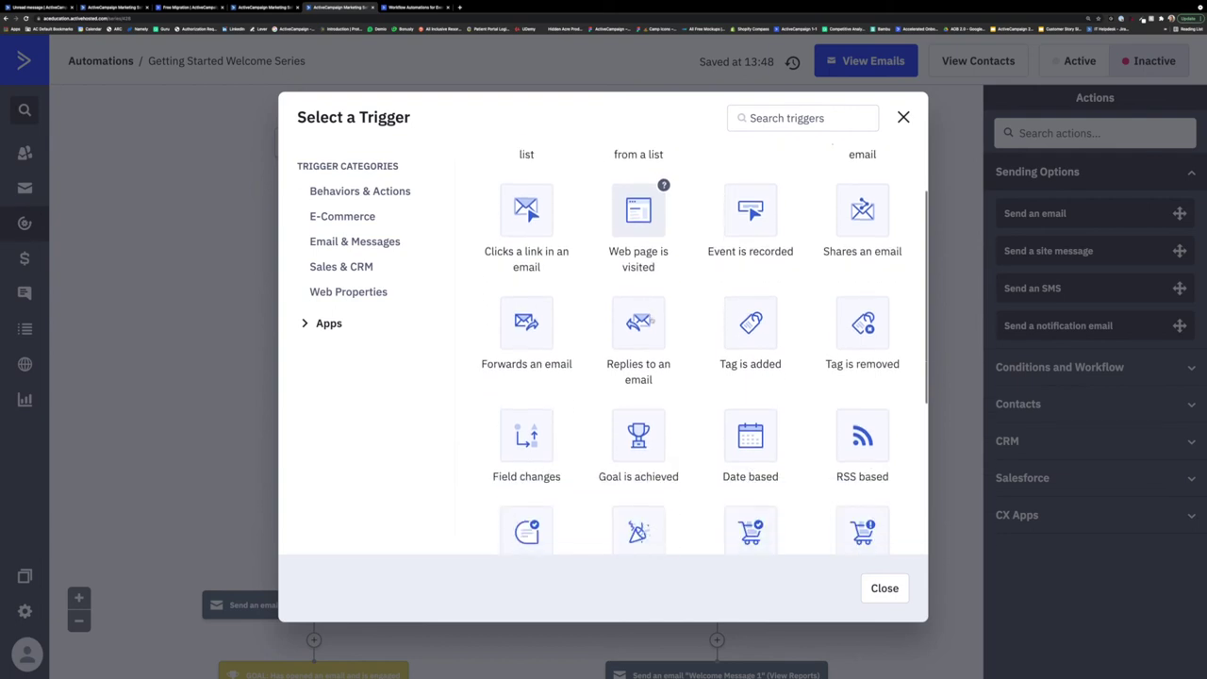
{"action": "scroll", "coordinate": [638, 235], "scroll_direction": "down", "scroll_amount": 3}
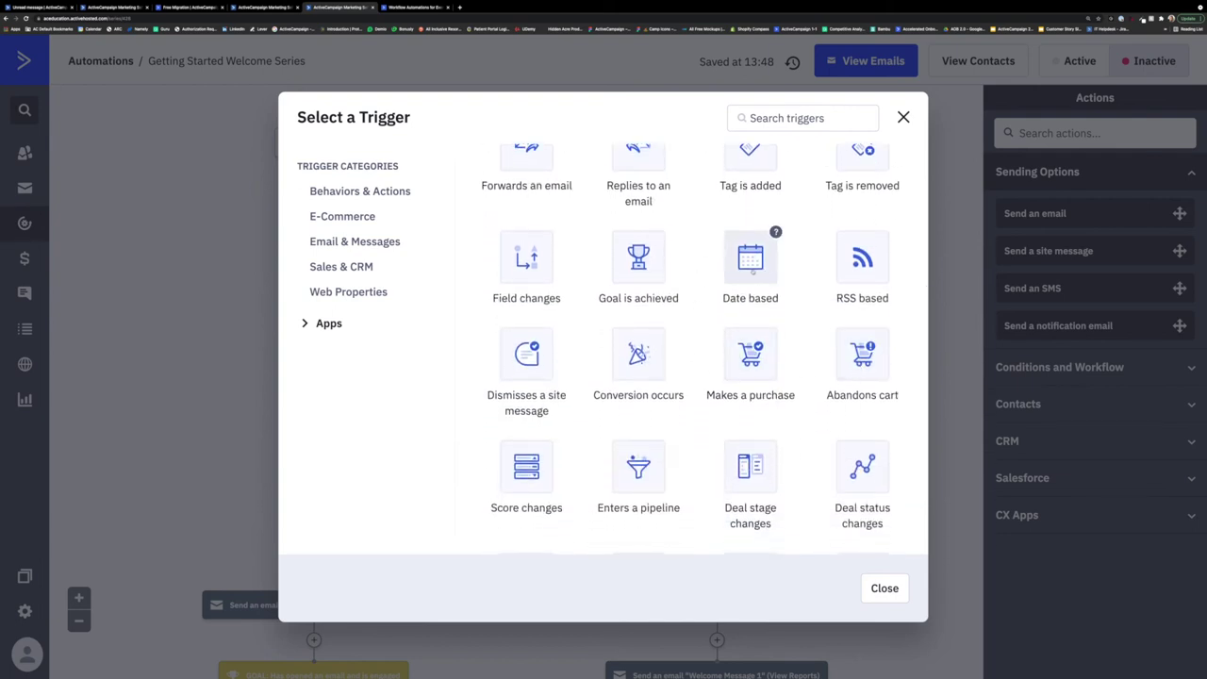
{"action": "scroll", "coordinate": [753, 271], "scroll_direction": "down", "scroll_amount": 2}
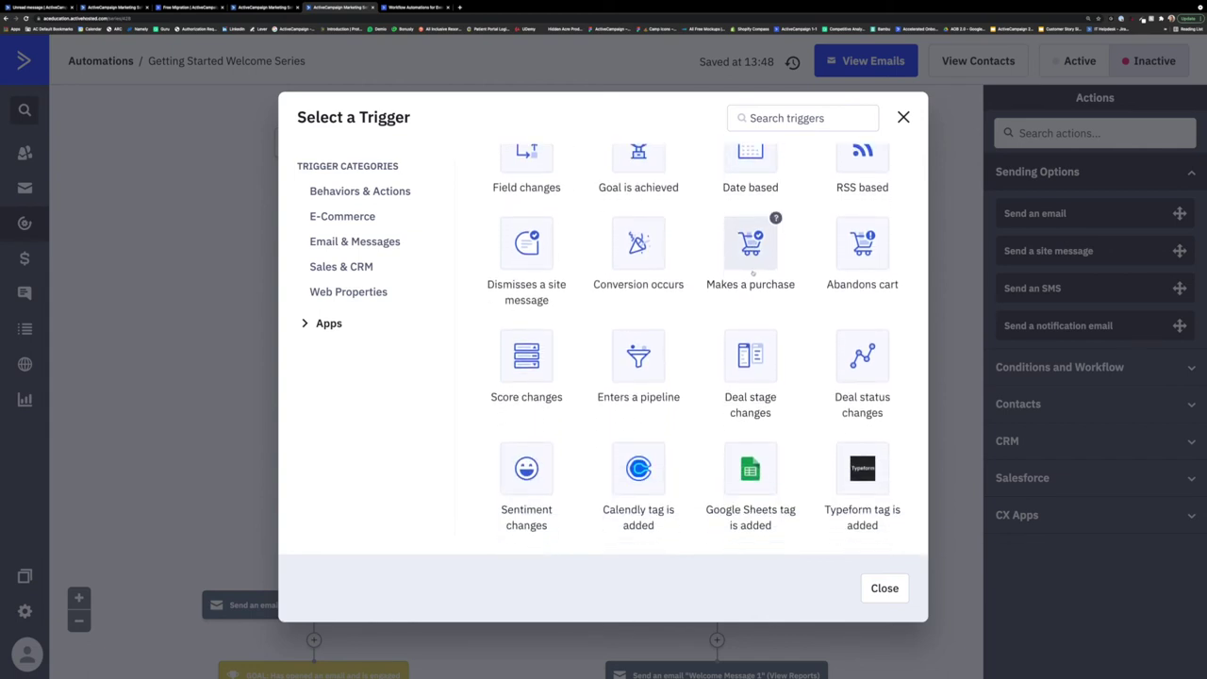
{"action": "left_click", "coordinate": [312, 324]}
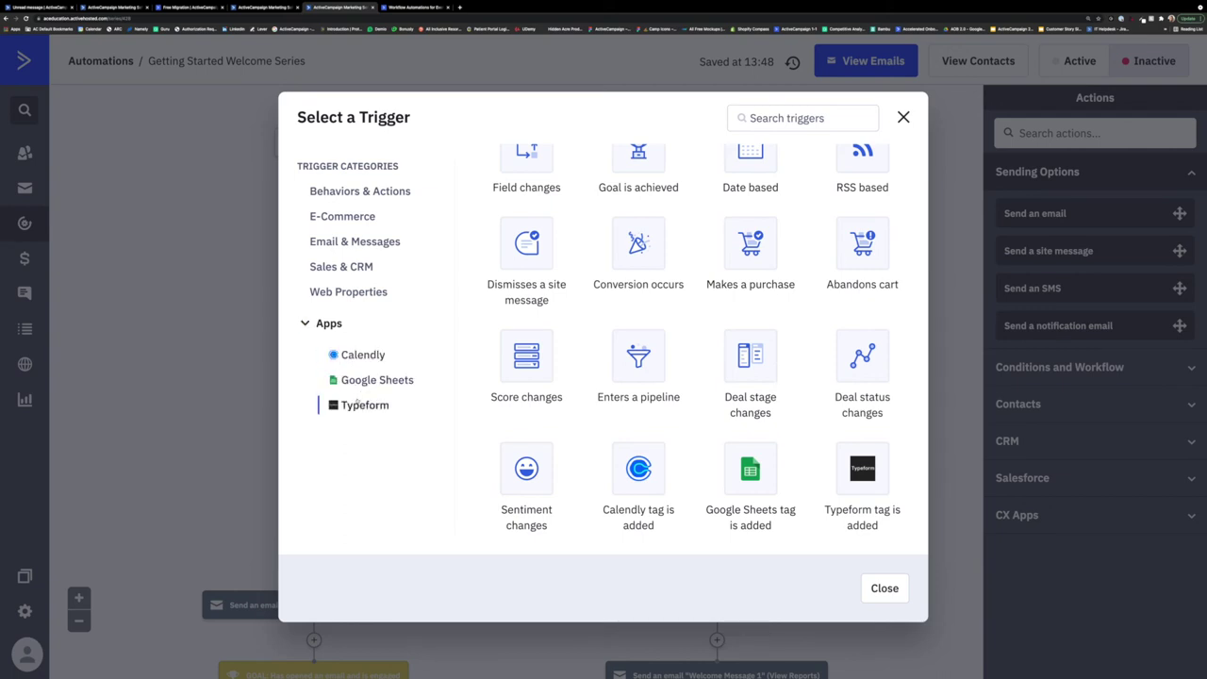
{"action": "left_click", "coordinate": [305, 324]}
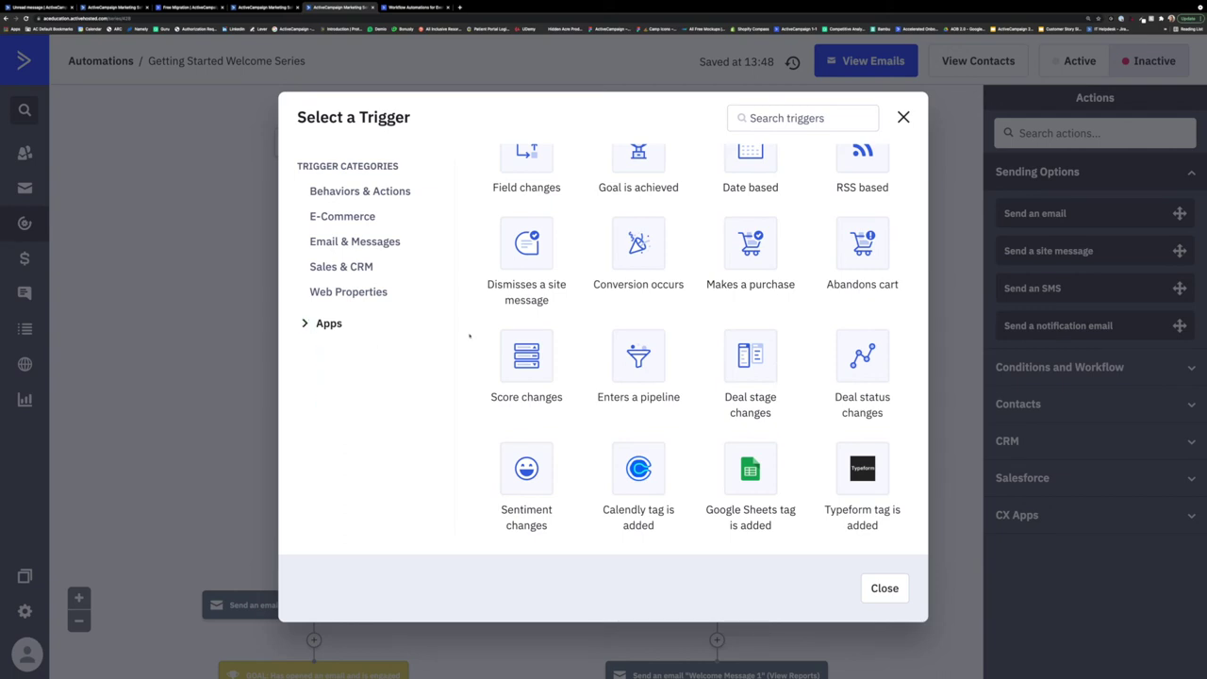
{"action": "mouse_move", "coordinate": [551, 331]}
{"action": "scroll", "coordinate": [518, 246], "scroll_direction": "up", "scroll_amount": 5}
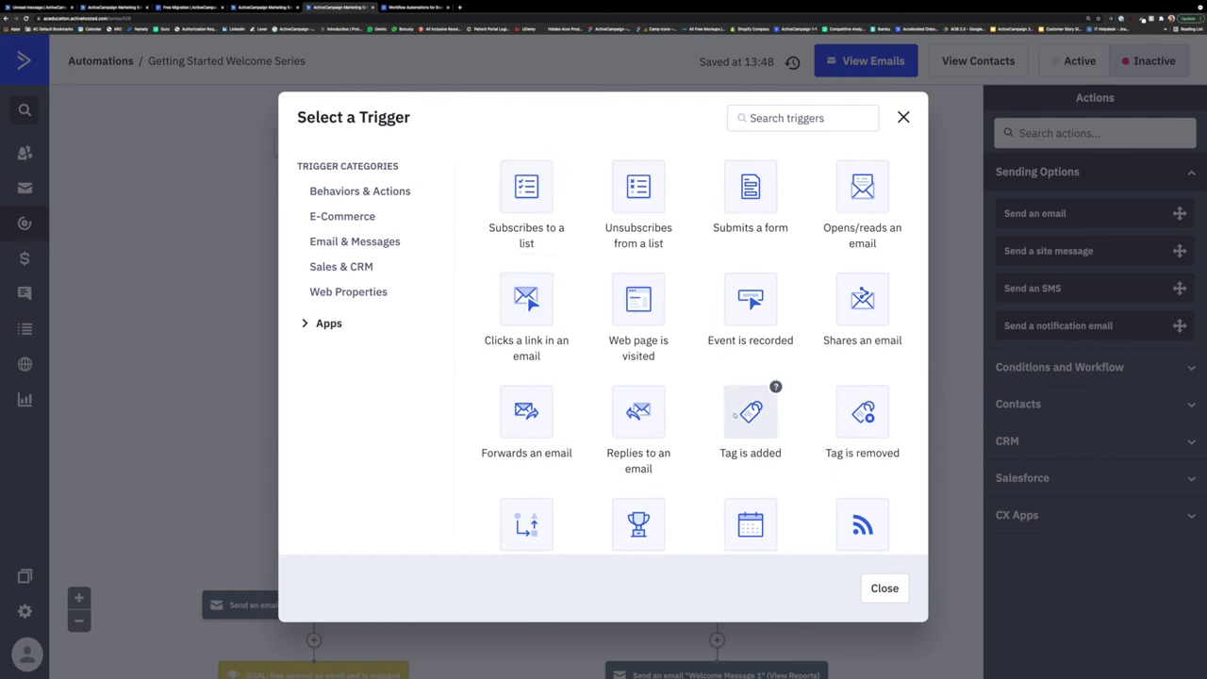
Add a start trigger to the automation for when the tag "Invoice Added" is added, set to run once
{"action": "left_click", "coordinate": [734, 402]}
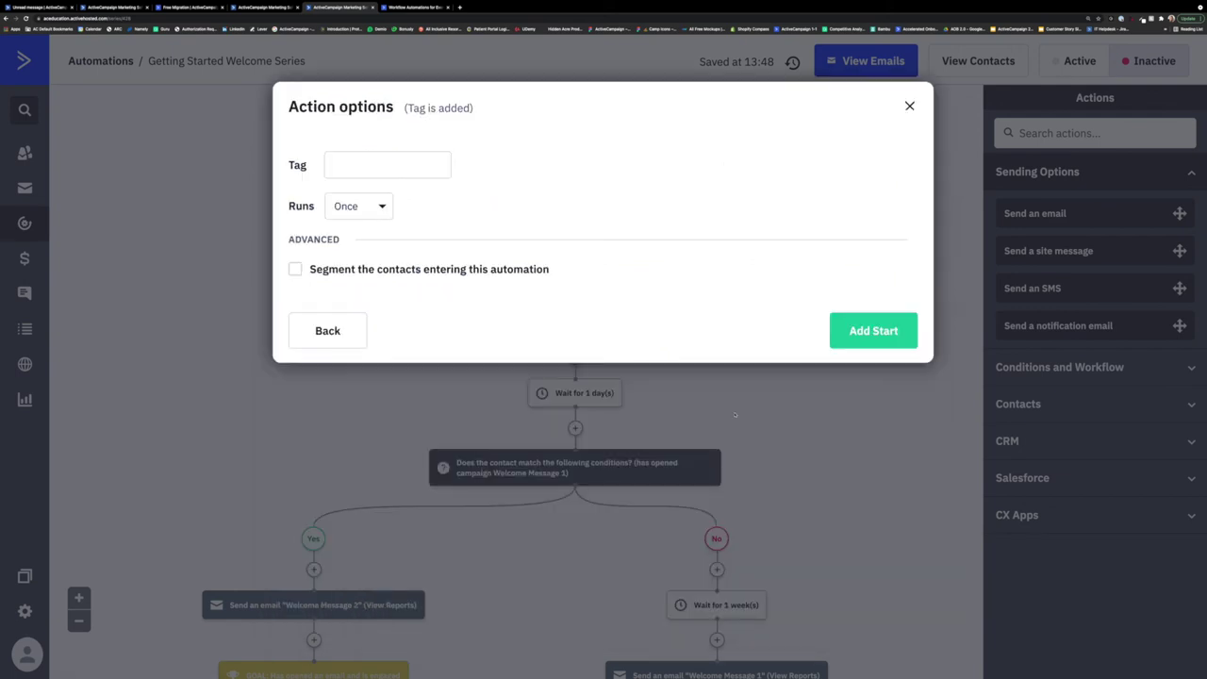
{"action": "left_click", "coordinate": [368, 165]}
{"action": "type", "text": "Invoice"}
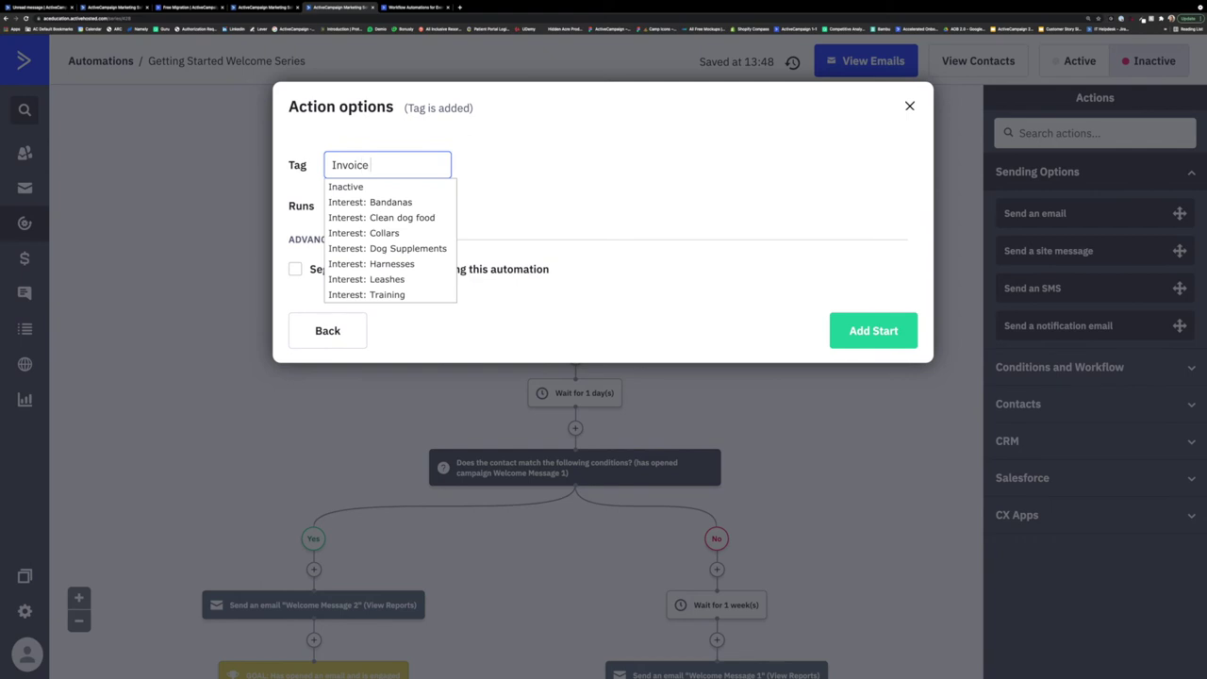
{"action": "type", "text": " Added"}
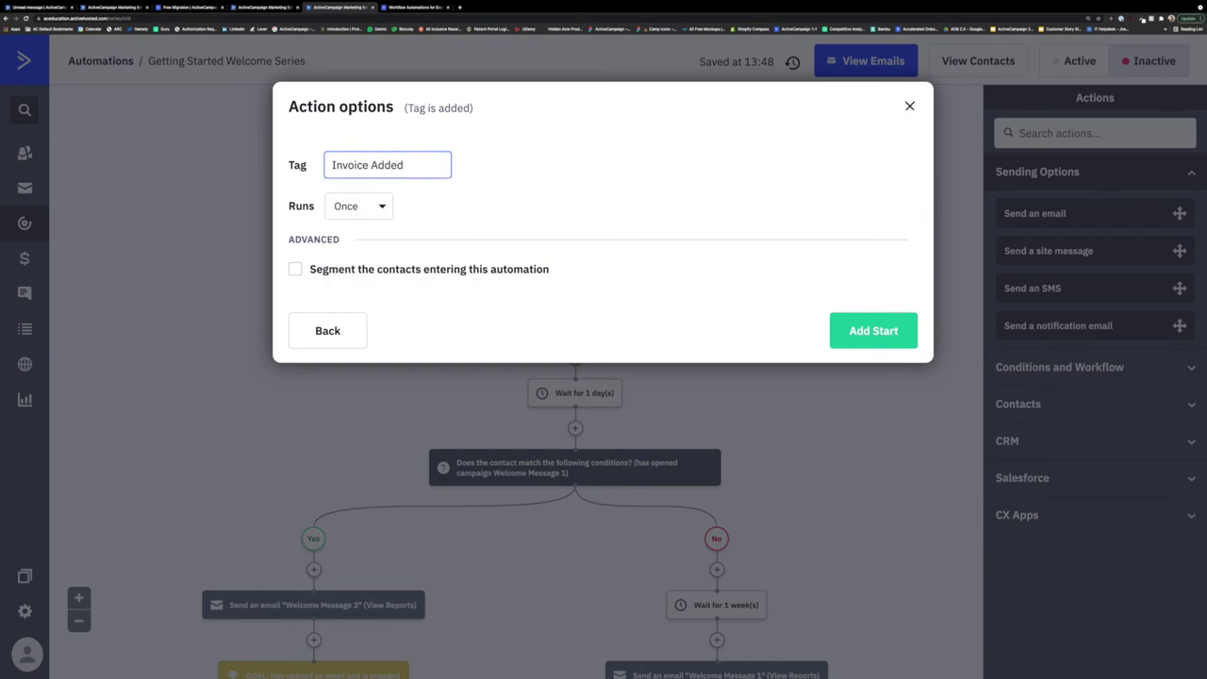
{"action": "left_click", "coordinate": [865, 333]}
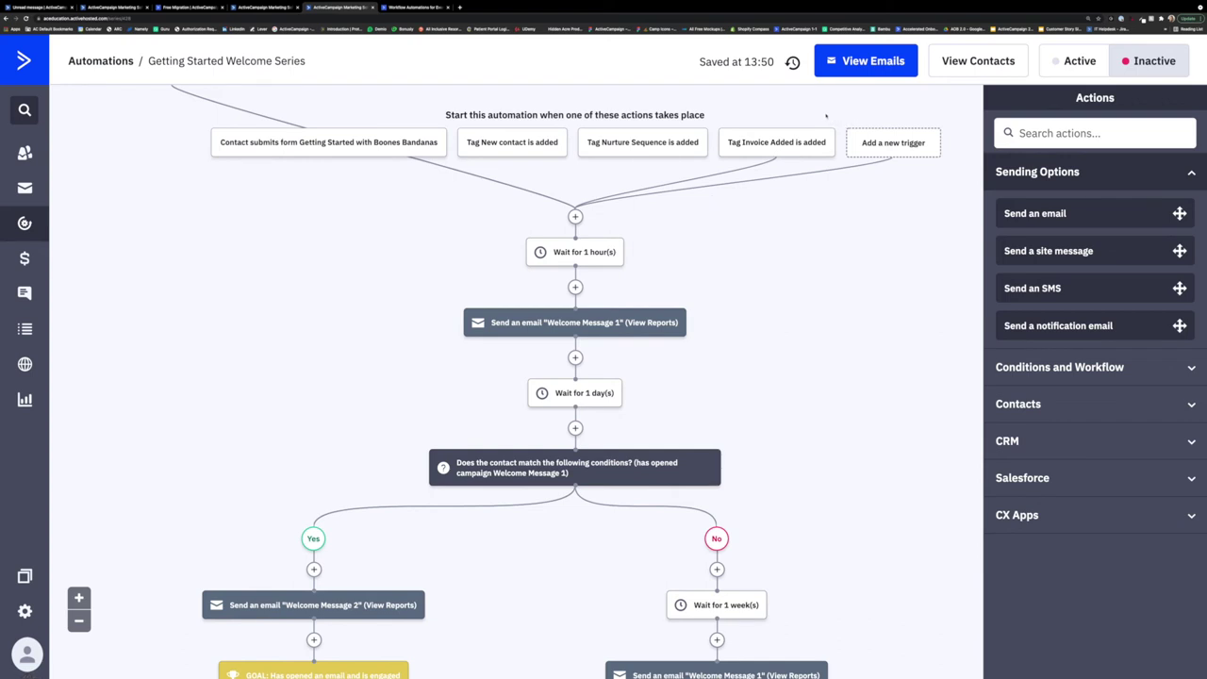
Delete the "Invoice Added" tag trigger from the automation's start triggers
{"action": "mouse_move", "coordinate": [824, 115]}
{"action": "left_click", "coordinate": [824, 112]}
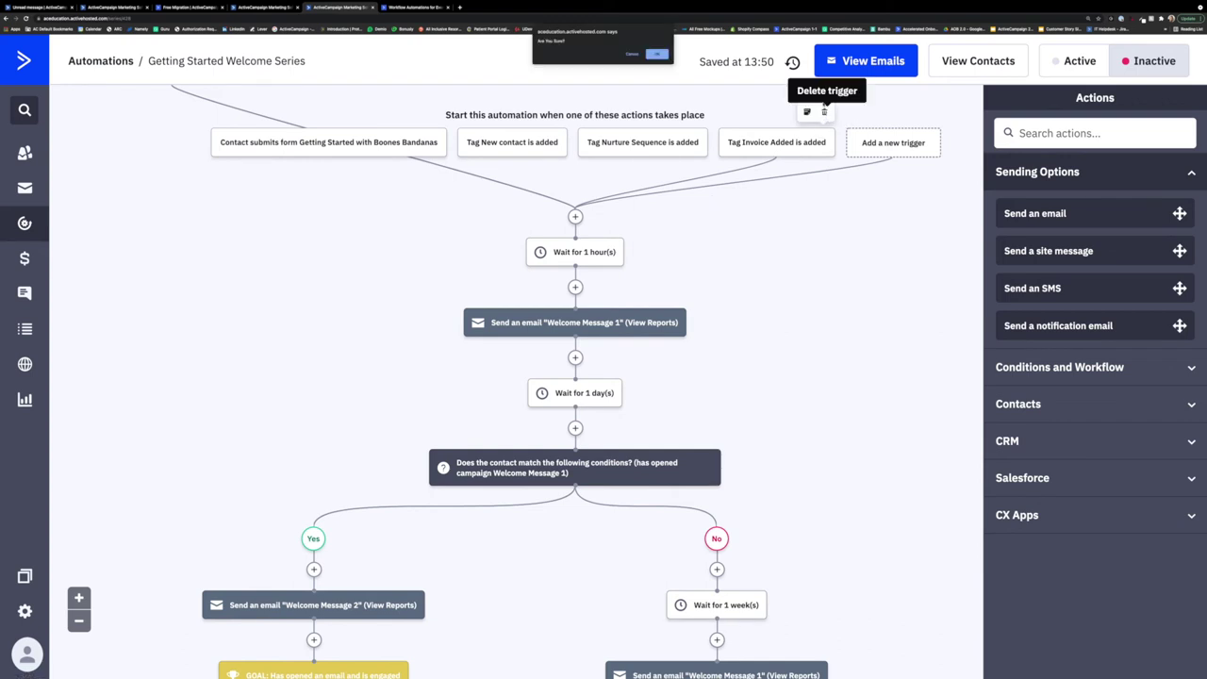
{"action": "left_click", "coordinate": [657, 54]}
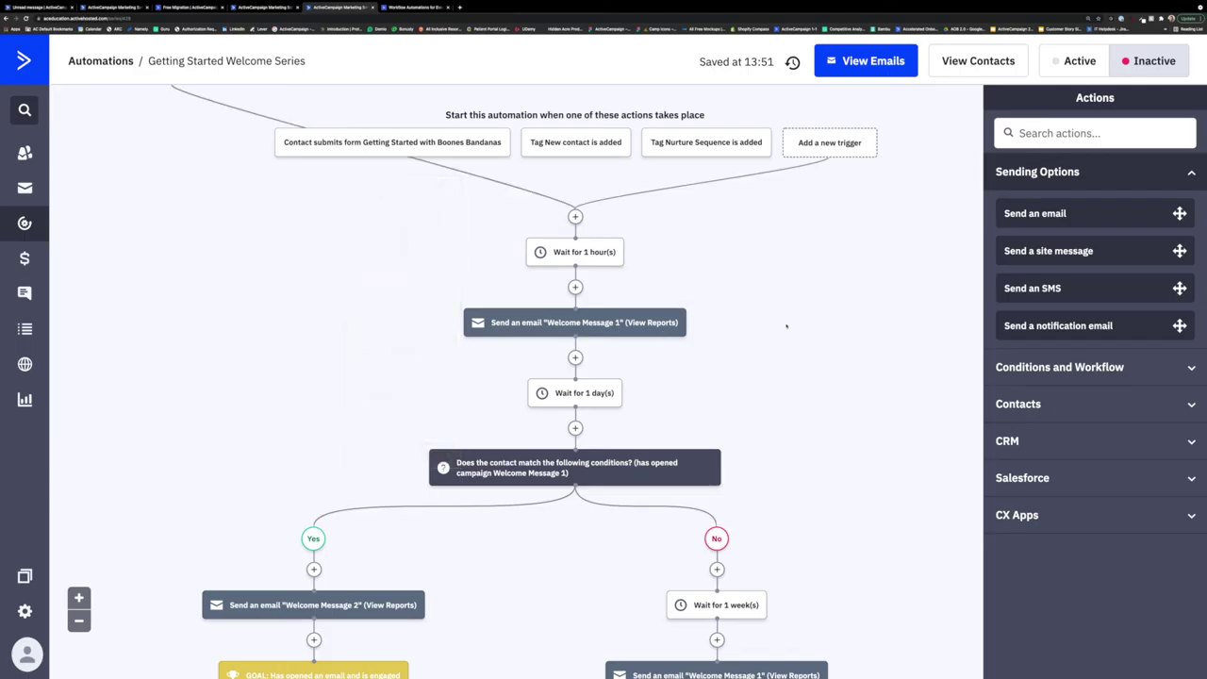
Examine the automation's flow from the start triggers through the Yes and No branches to the end actions and back
{"action": "scroll", "coordinate": [786, 326], "scroll_direction": "down", "scroll_amount": 3}
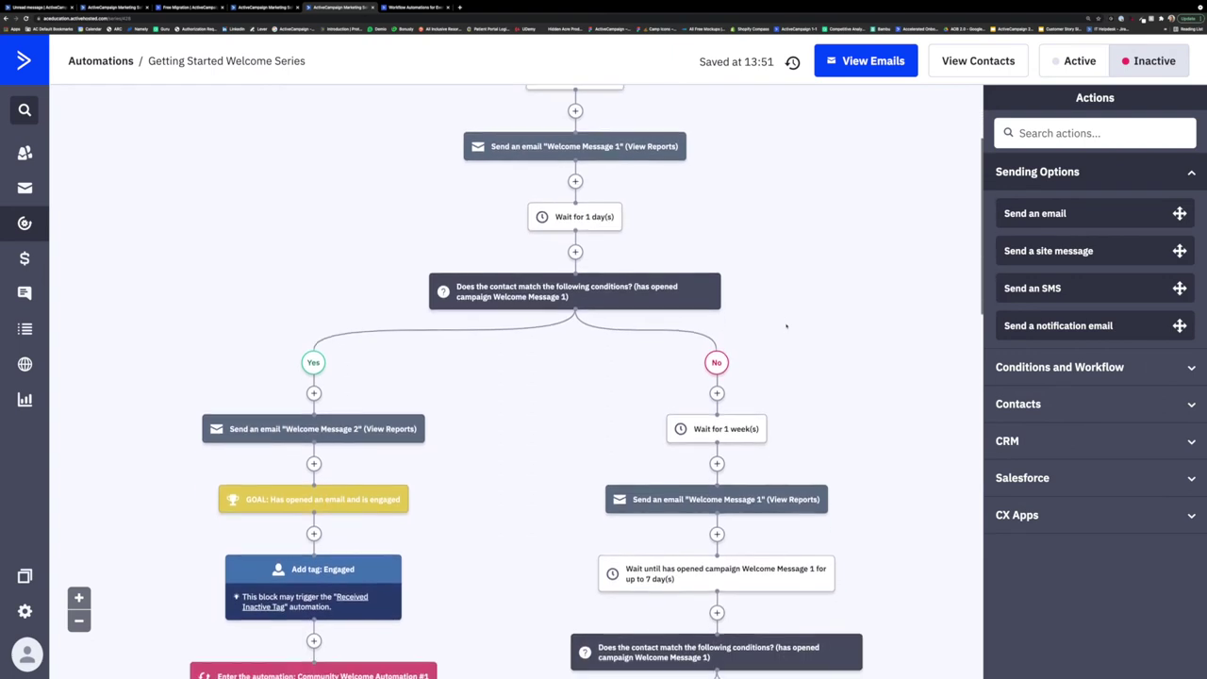
{"action": "scroll", "coordinate": [786, 326], "scroll_direction": "down", "scroll_amount": 3}
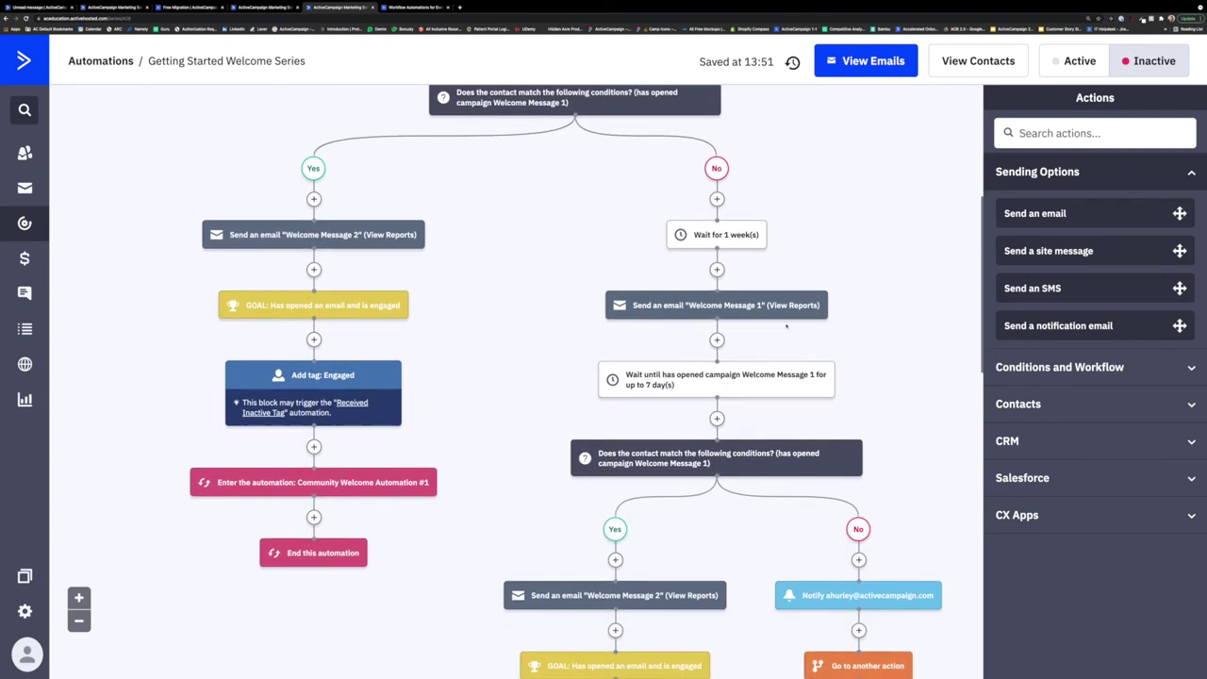
{"action": "scroll", "coordinate": [786, 326], "scroll_direction": "down", "scroll_amount": 3}
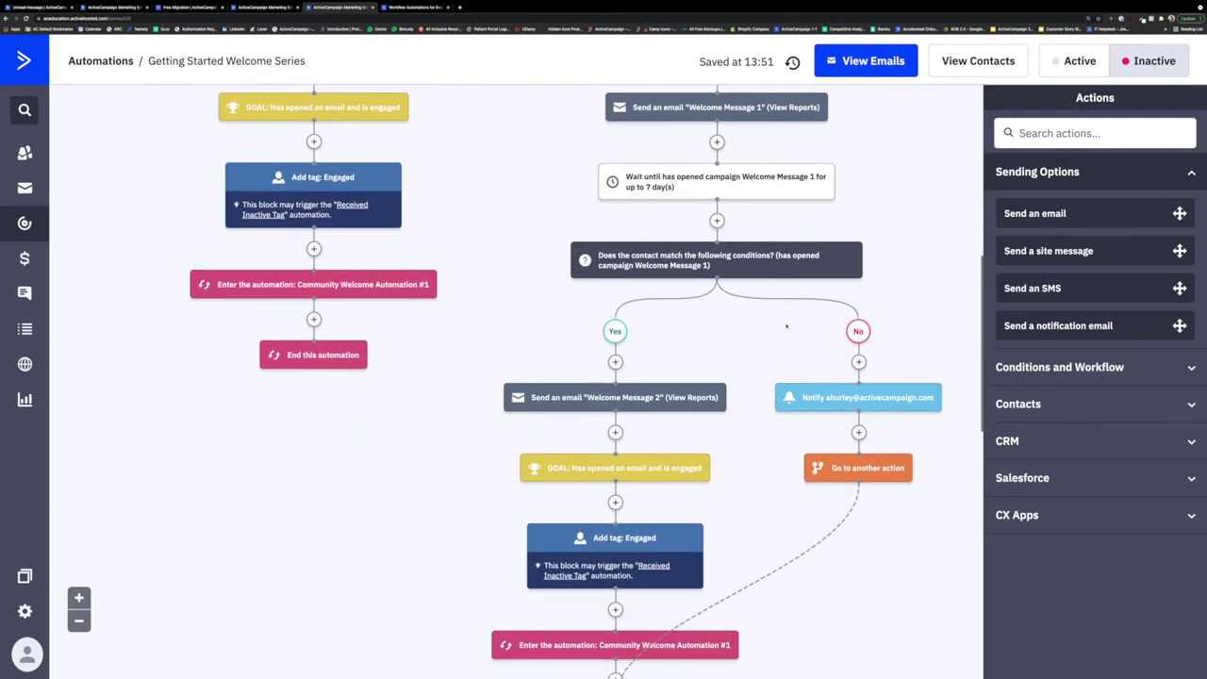
{"action": "scroll", "coordinate": [786, 326], "scroll_direction": "down", "scroll_amount": 3}
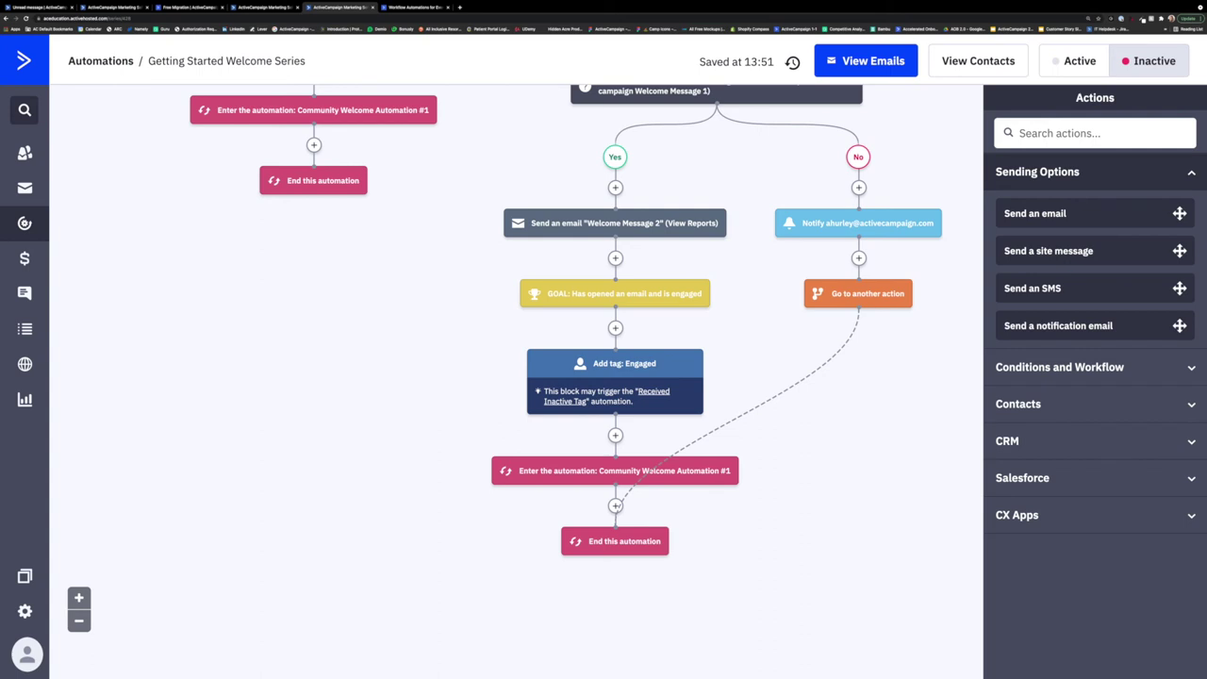
{"action": "scroll", "coordinate": [294, 463], "scroll_direction": "up", "scroll_amount": 5}
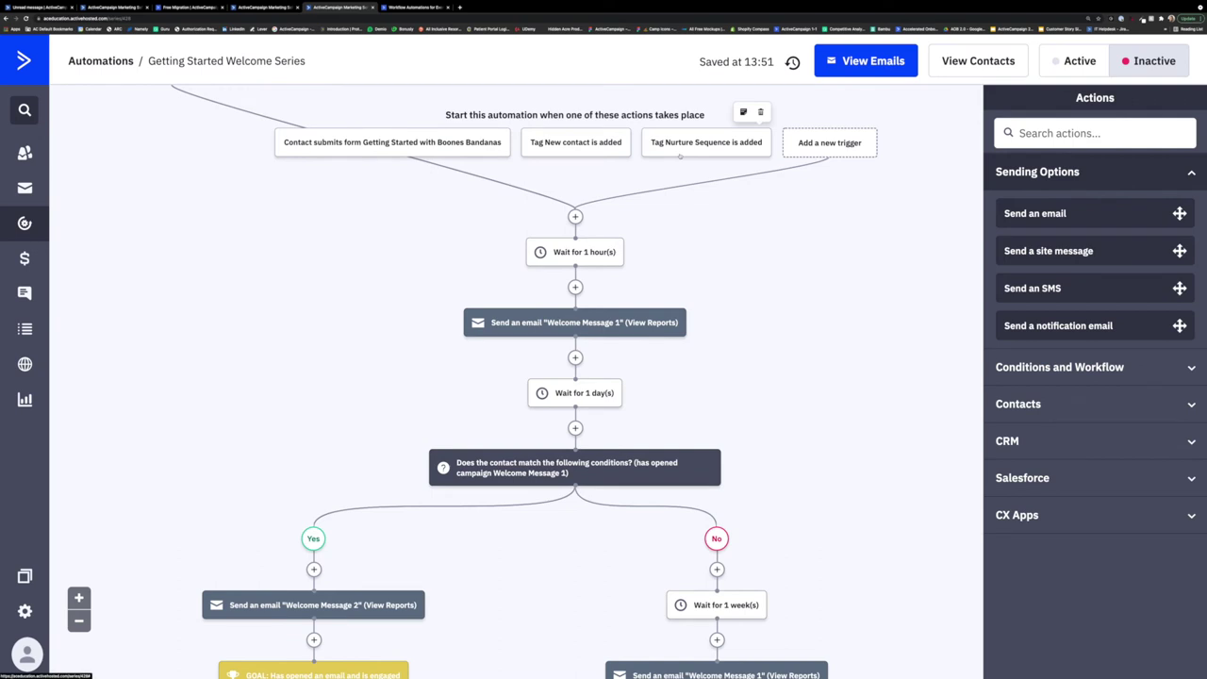
{"action": "scroll", "coordinate": [465, 245], "scroll_direction": "down", "scroll_amount": 2}
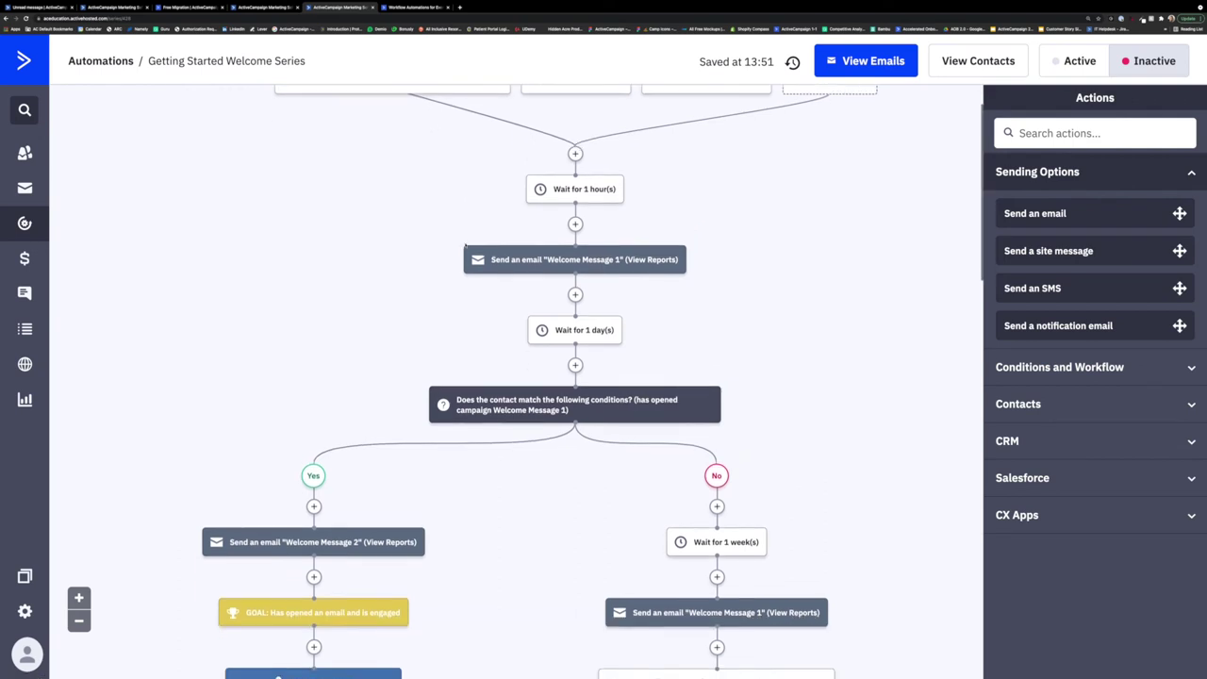
{"action": "mouse_move", "coordinate": [694, 226]}
{"action": "scroll", "coordinate": [694, 227], "scroll_direction": "down", "scroll_amount": 1}
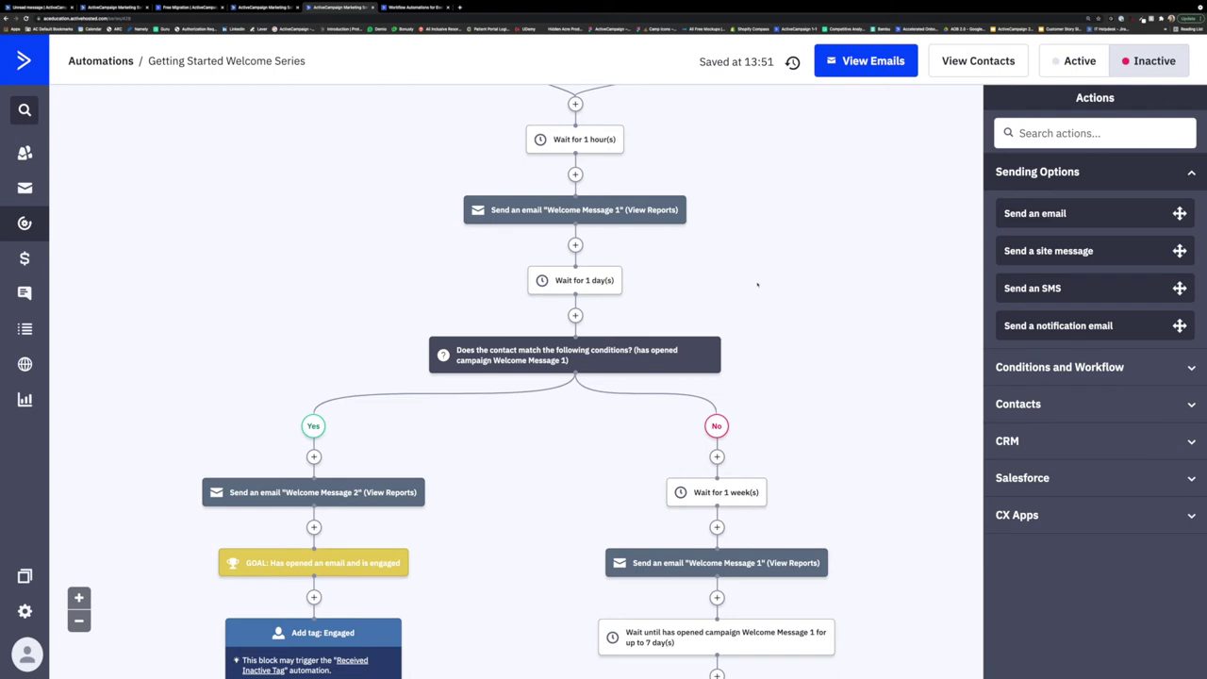
{"action": "scroll", "coordinate": [757, 284], "scroll_direction": "up", "scroll_amount": 3}
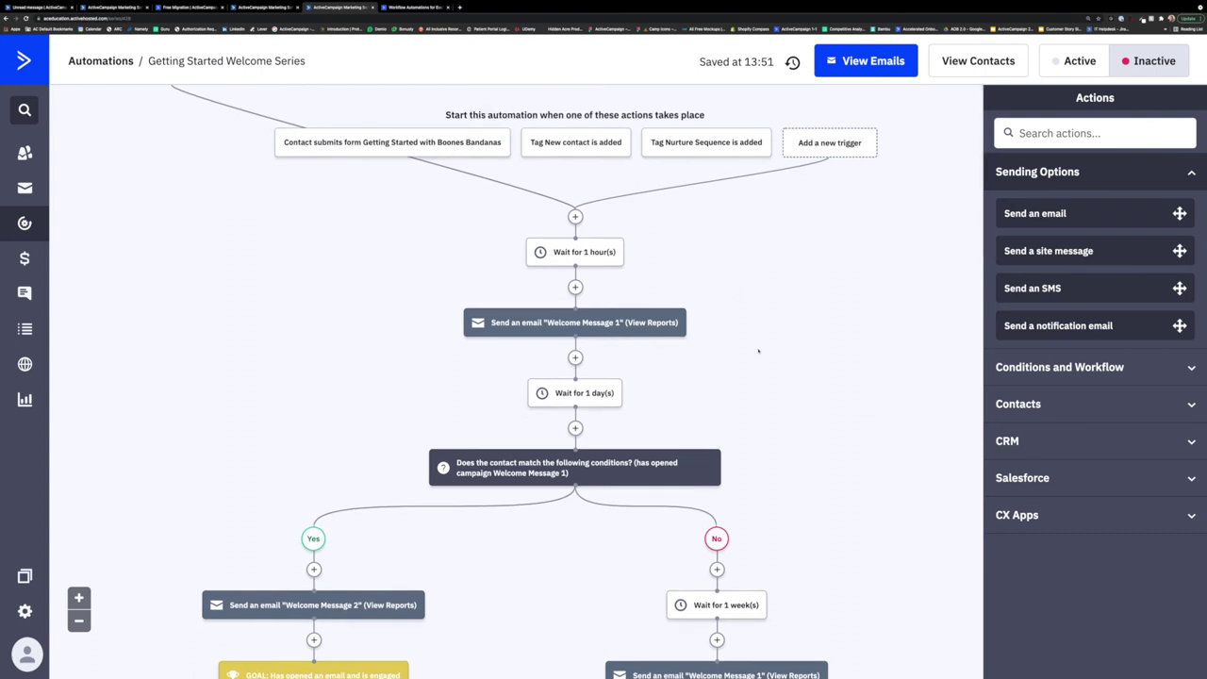
{"action": "scroll", "coordinate": [757, 351], "scroll_direction": "down", "scroll_amount": 2}
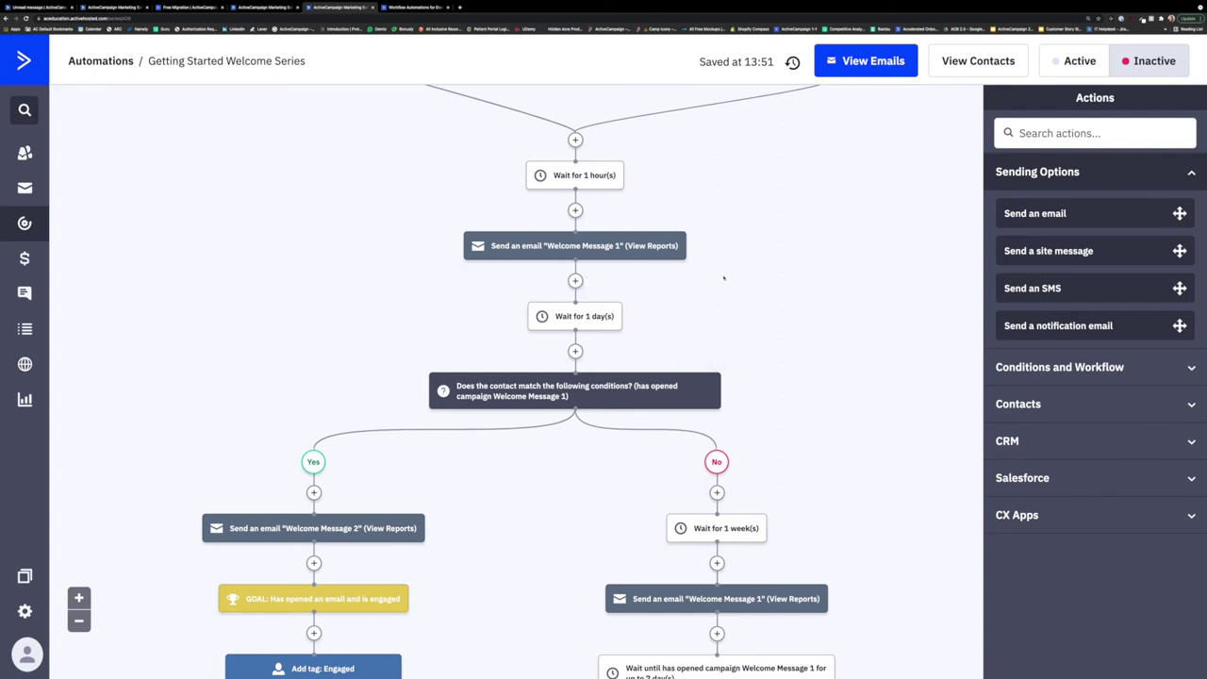
Look through the available actions in the Conditions and Workflow, Contacts, CRM and Salesforce categories, then collapse them
{"action": "left_click", "coordinate": [1094, 374]}
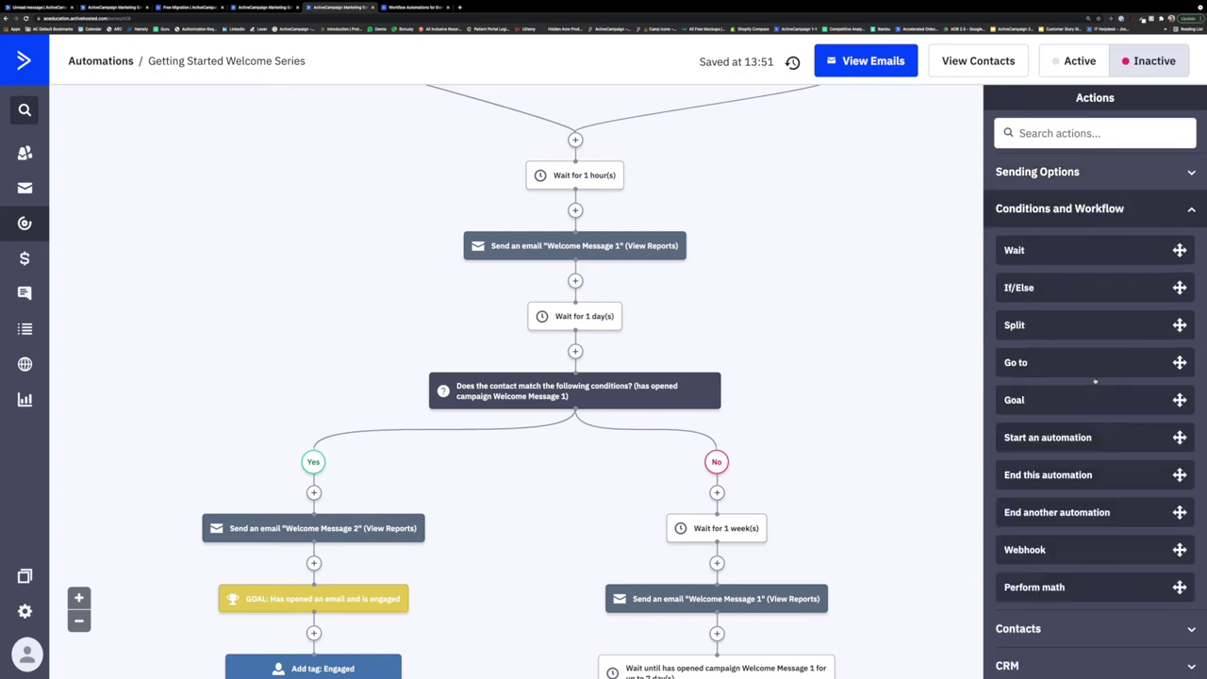
{"action": "scroll", "coordinate": [1094, 380], "scroll_direction": "down", "scroll_amount": 2}
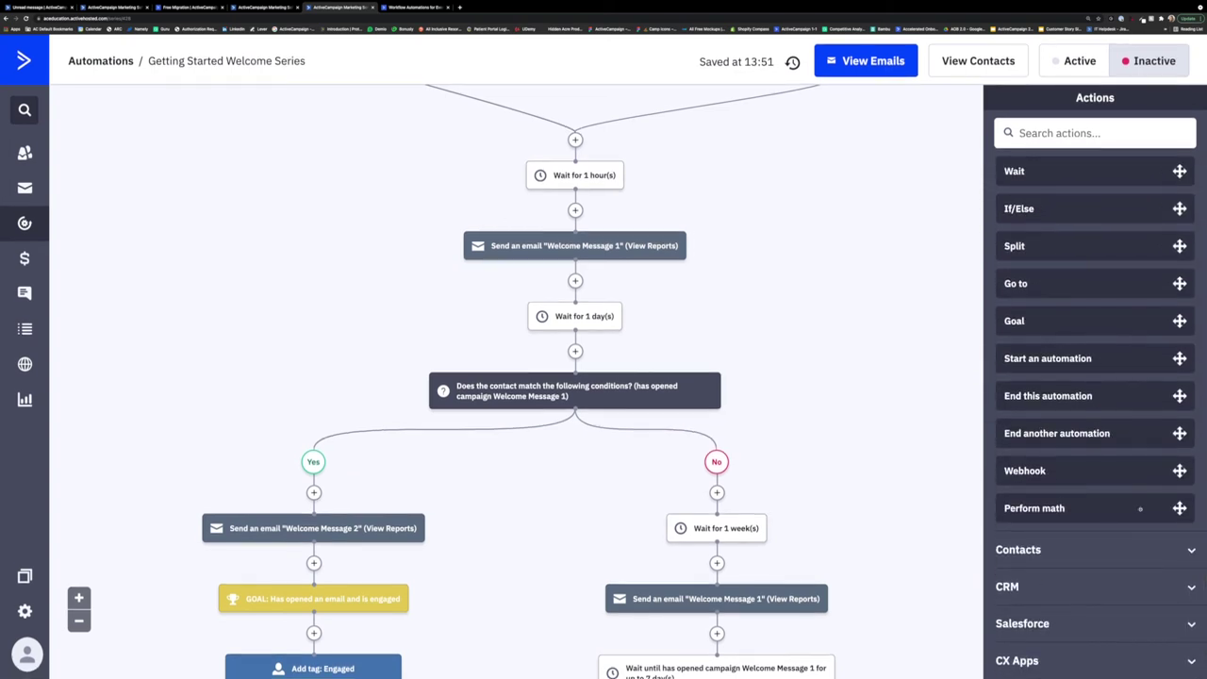
{"action": "left_click", "coordinate": [1096, 551]}
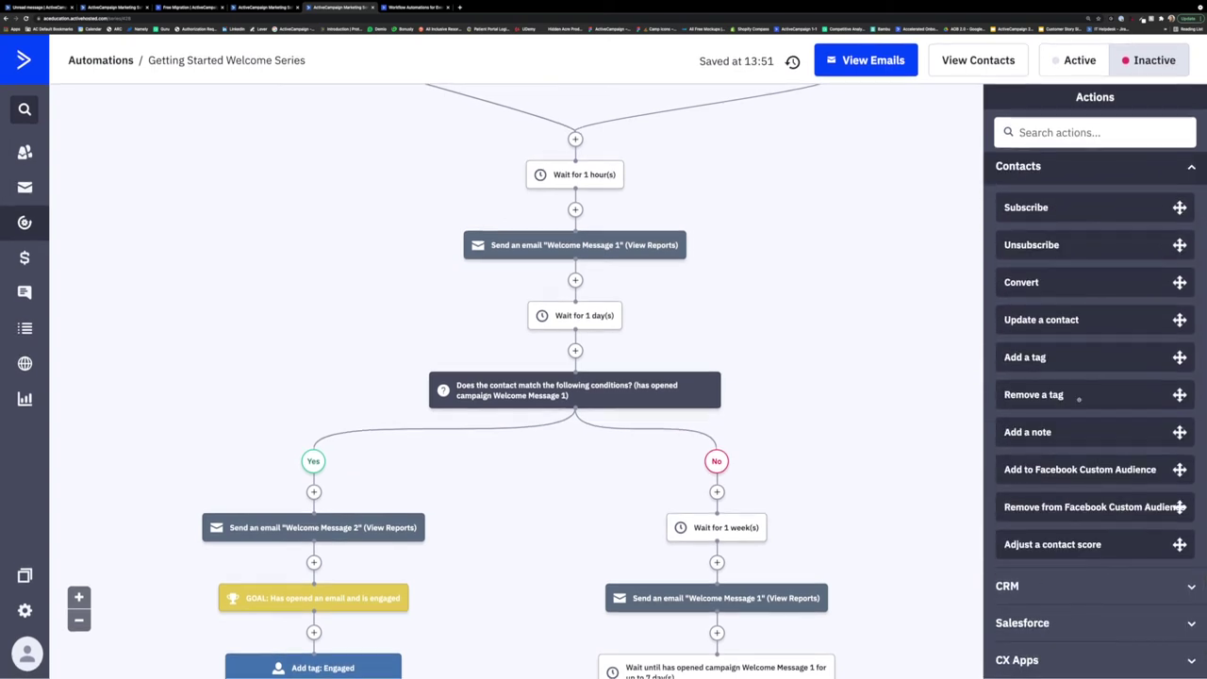
{"action": "scroll", "coordinate": [1079, 399], "scroll_direction": "up", "scroll_amount": 1}
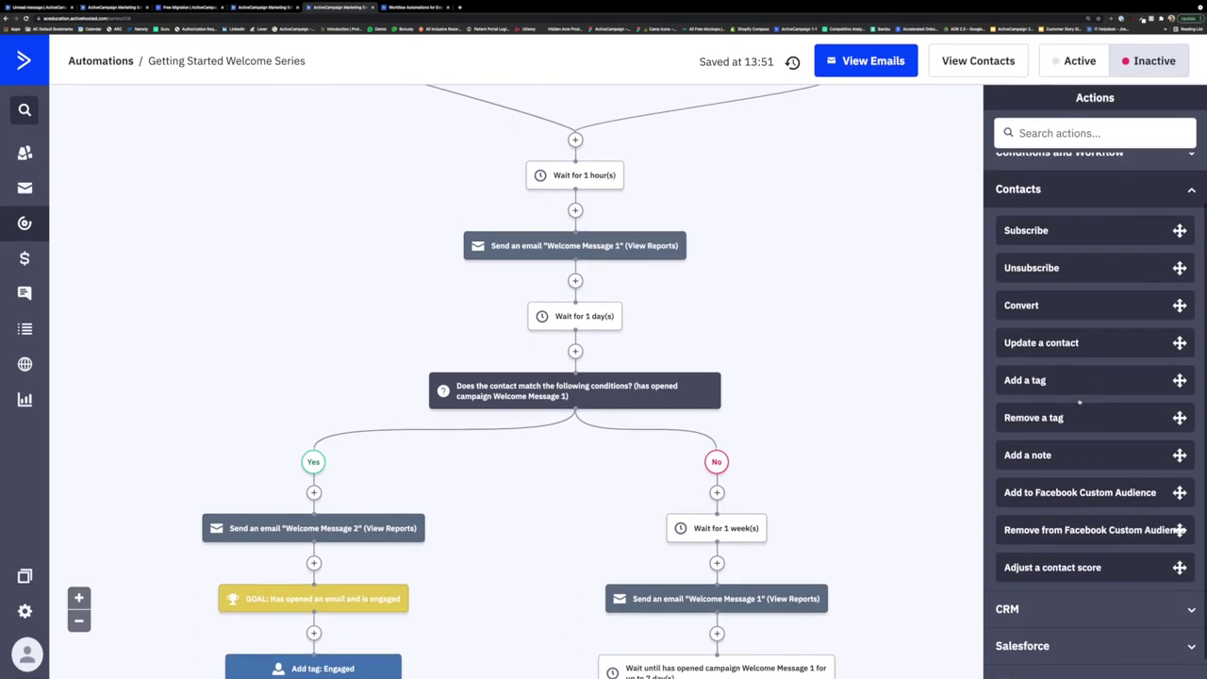
{"action": "scroll", "coordinate": [1112, 556], "scroll_direction": "down", "scroll_amount": 1}
{"action": "left_click", "coordinate": [1127, 589]}
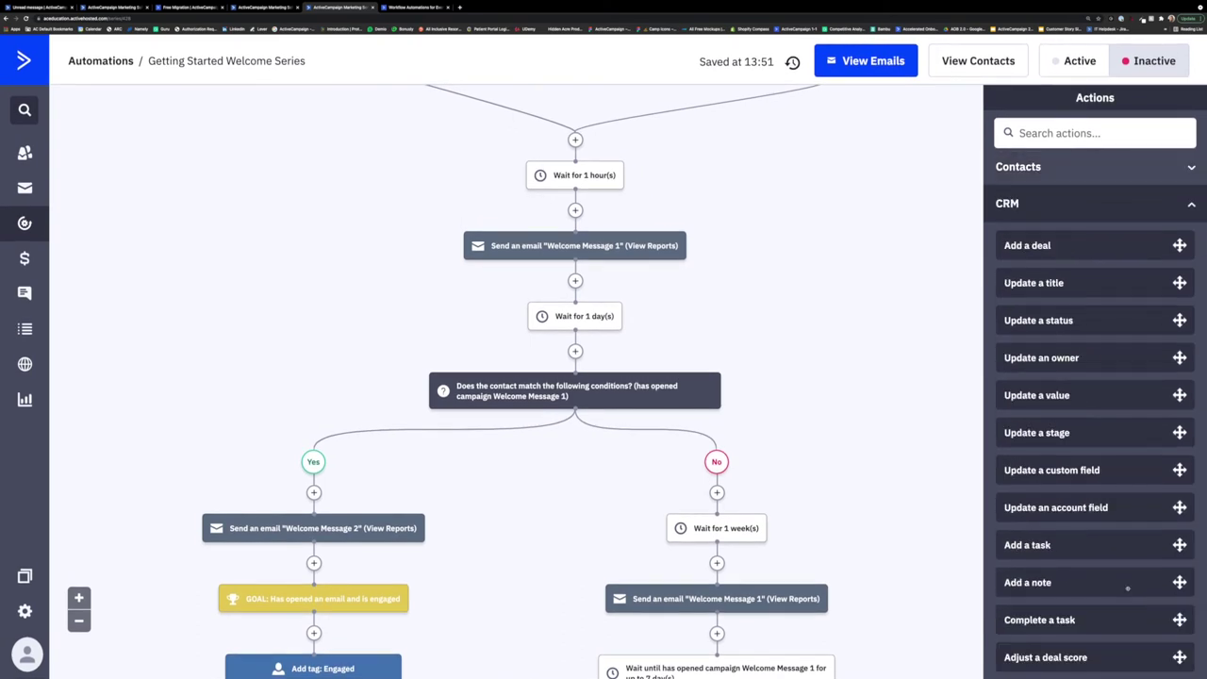
{"action": "scroll", "coordinate": [1110, 395], "scroll_direction": "down", "scroll_amount": 3}
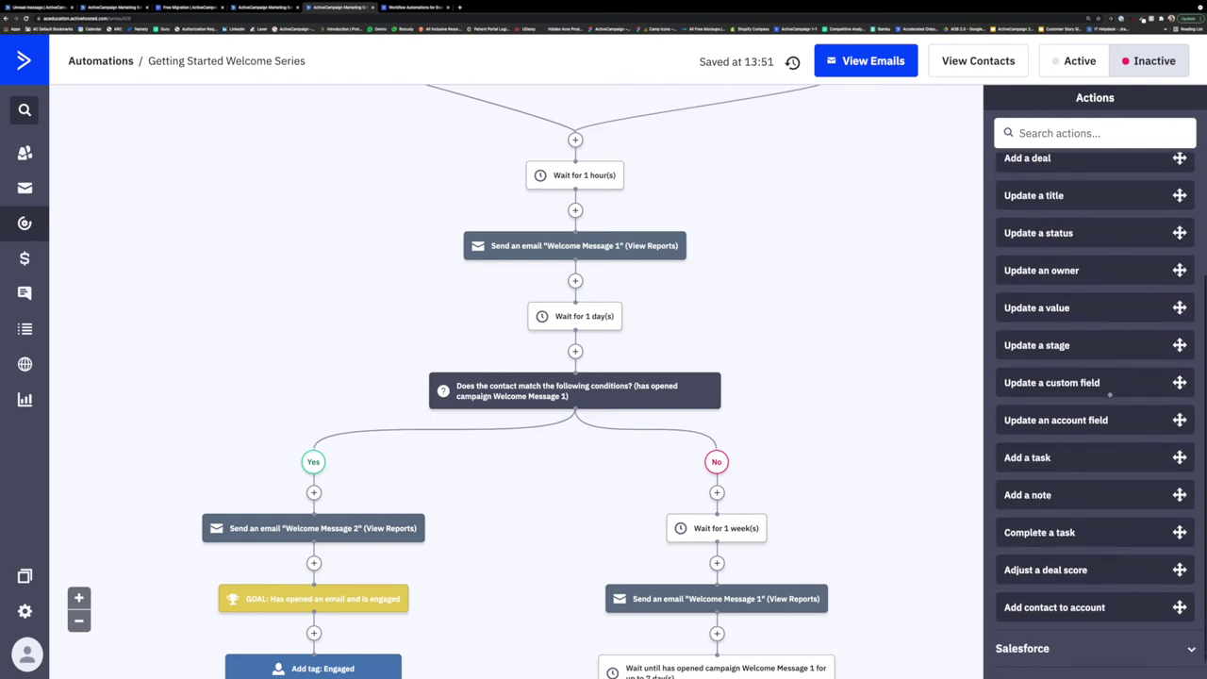
{"action": "left_click", "coordinate": [1099, 627]}
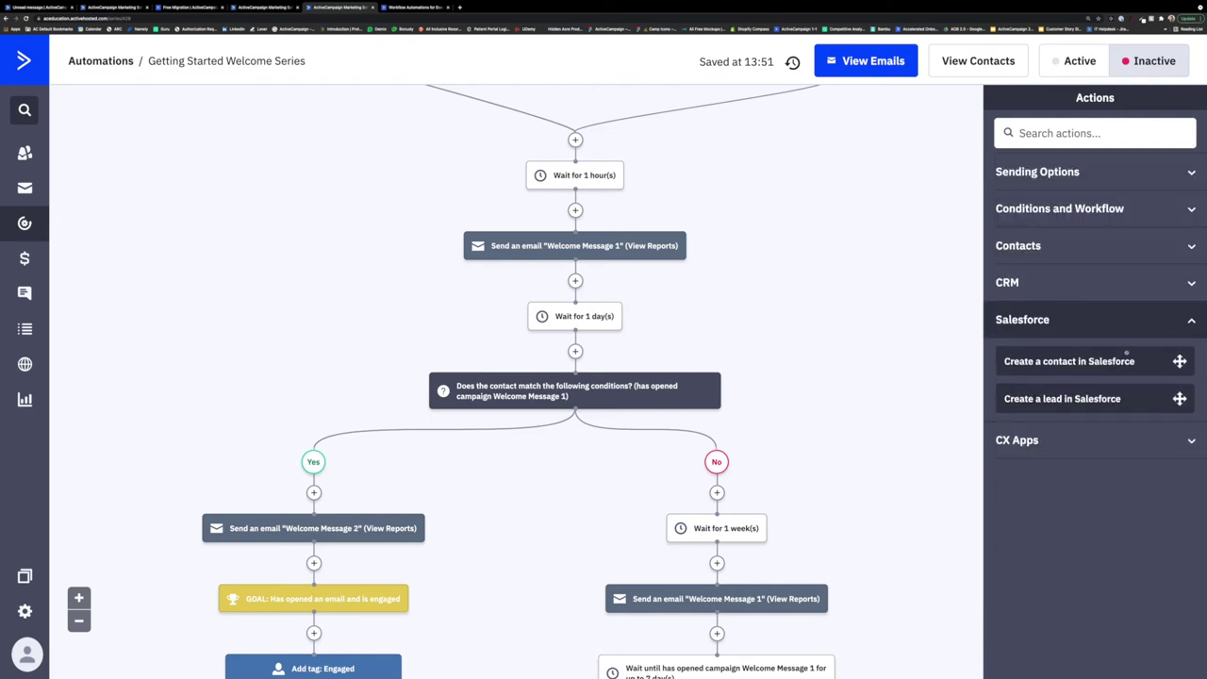
{"action": "left_click", "coordinate": [1136, 328]}
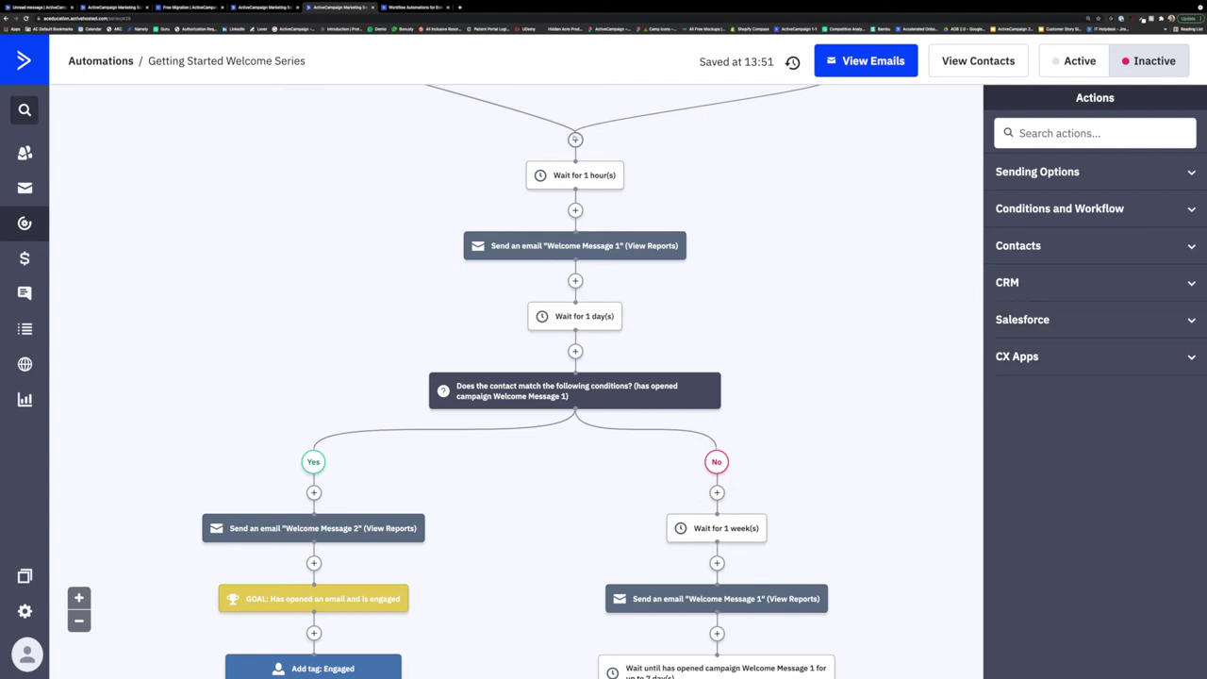
Start adding an action before the one-hour wait and examine the Conditions and Workflow, CRM and Sending Options choices
{"action": "left_click", "coordinate": [575, 140]}
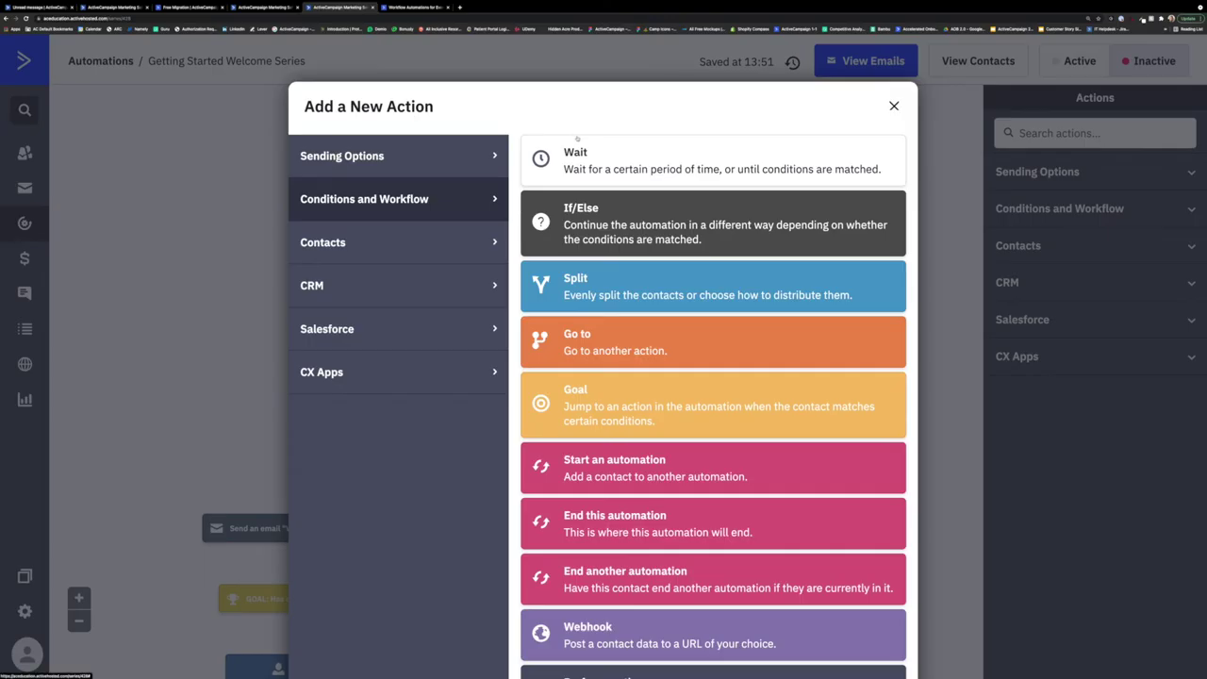
{"action": "left_click", "coordinate": [418, 166]}
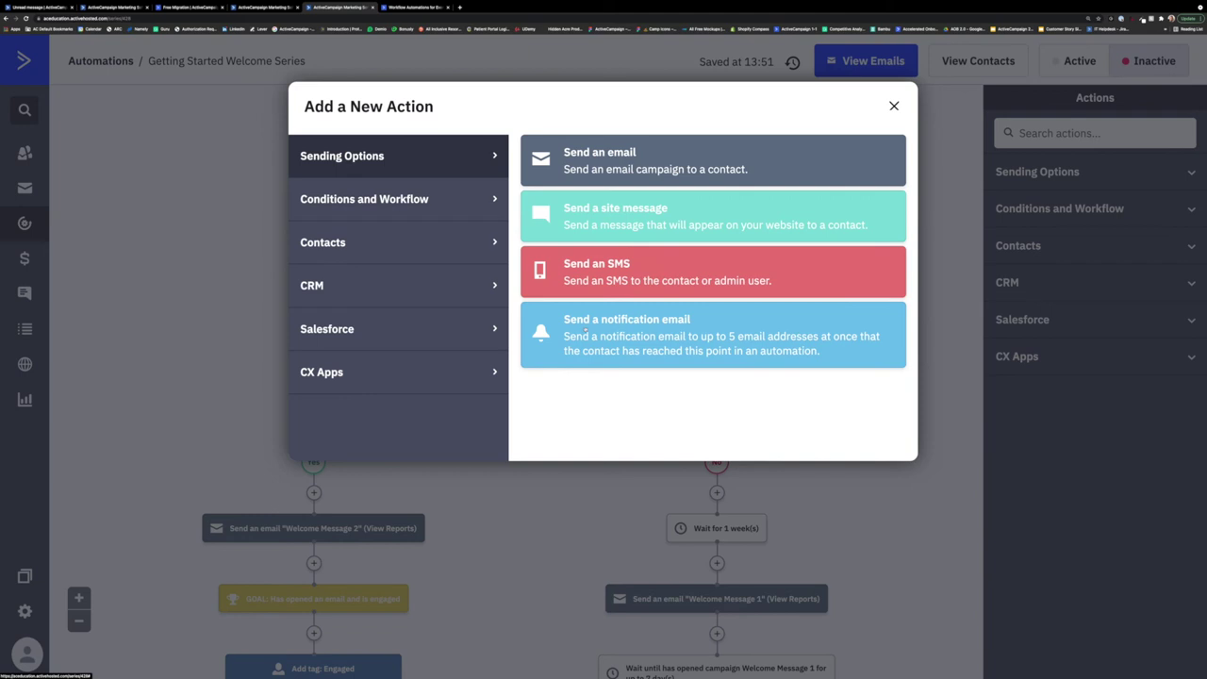
{"action": "left_click", "coordinate": [399, 280]}
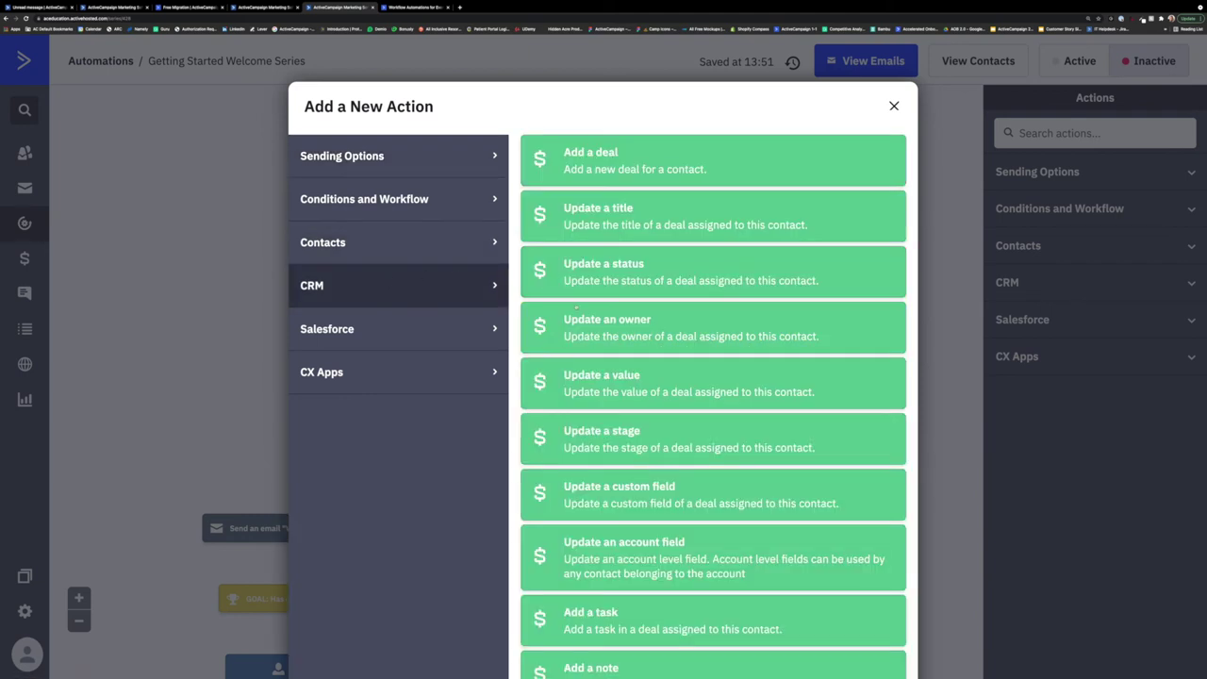
{"action": "left_click", "coordinate": [364, 200]}
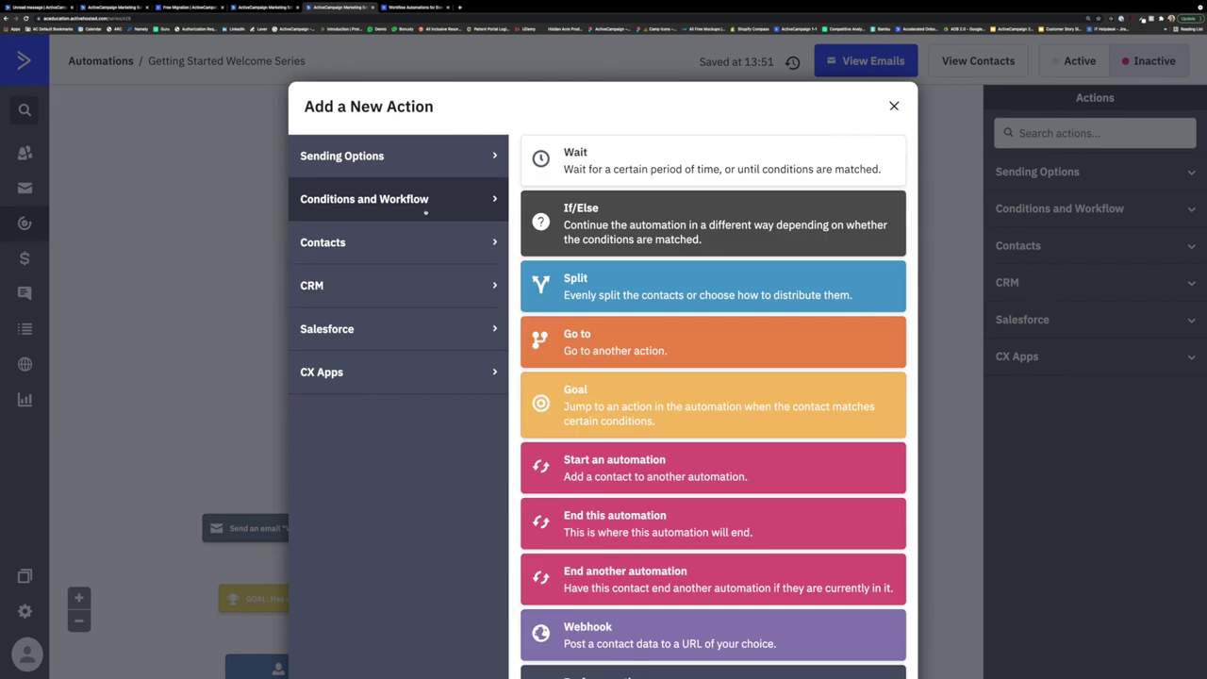
{"action": "left_click", "coordinate": [382, 159]}
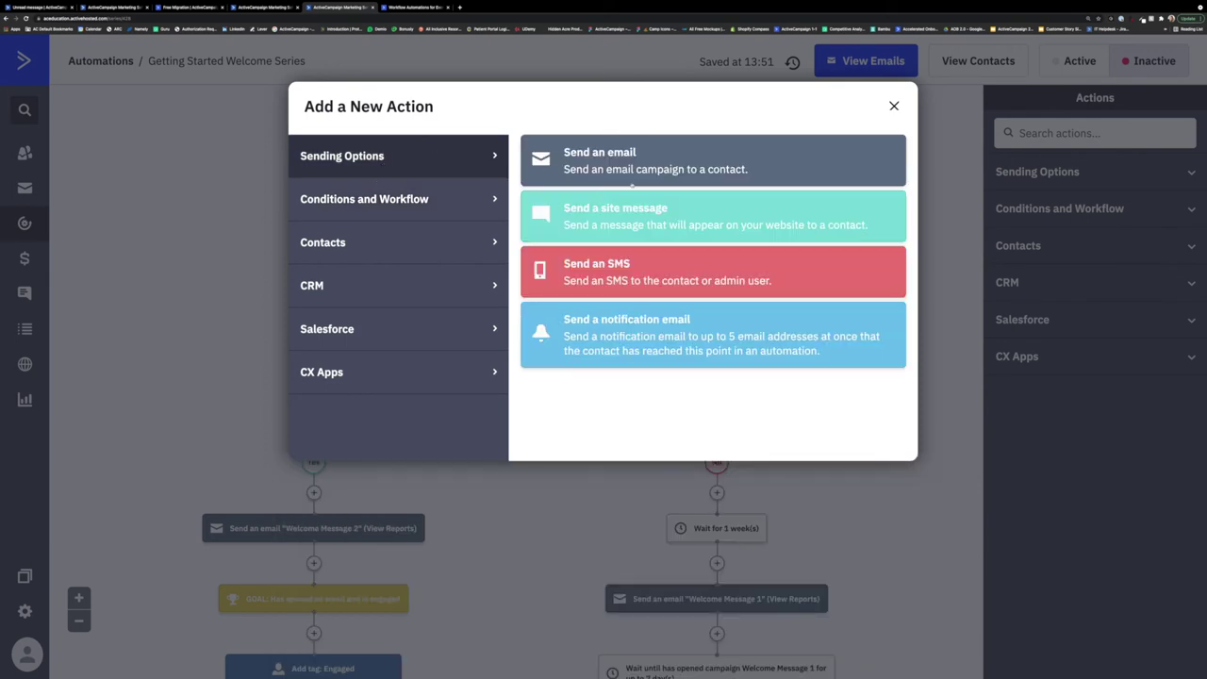
Choose to send an email, open Welcome Message 1 for editing and look through its newsletter design
{"action": "left_click", "coordinate": [595, 169]}
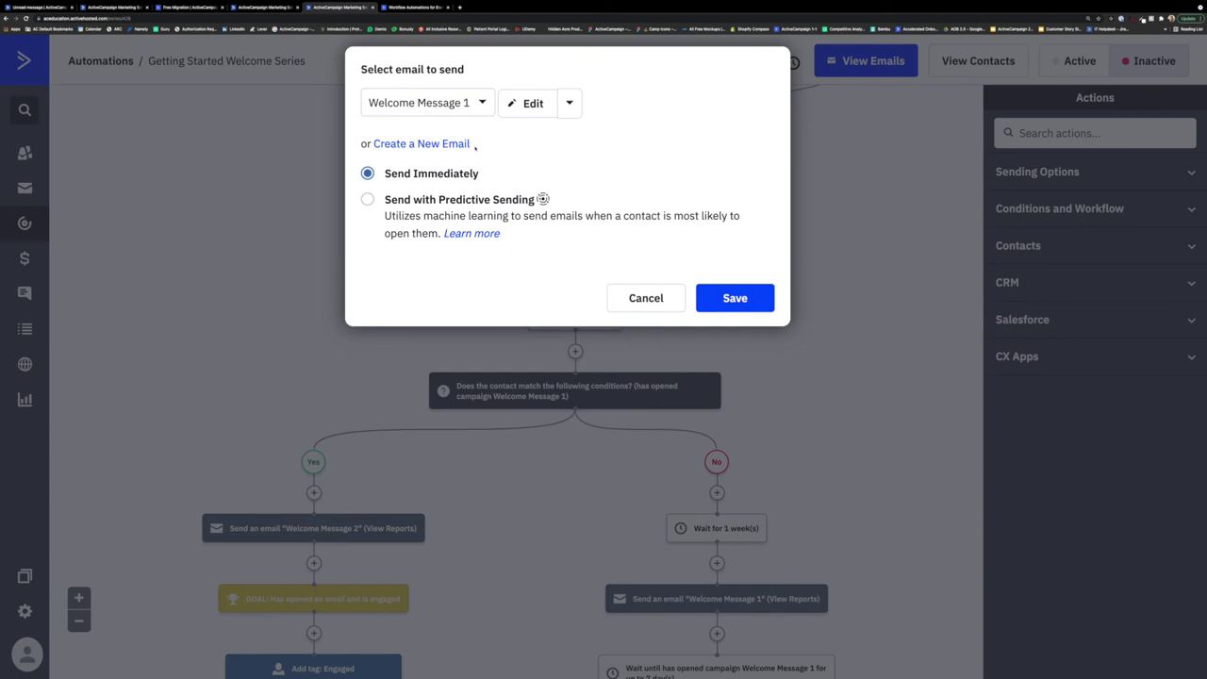
{"action": "left_click", "coordinate": [510, 104]}
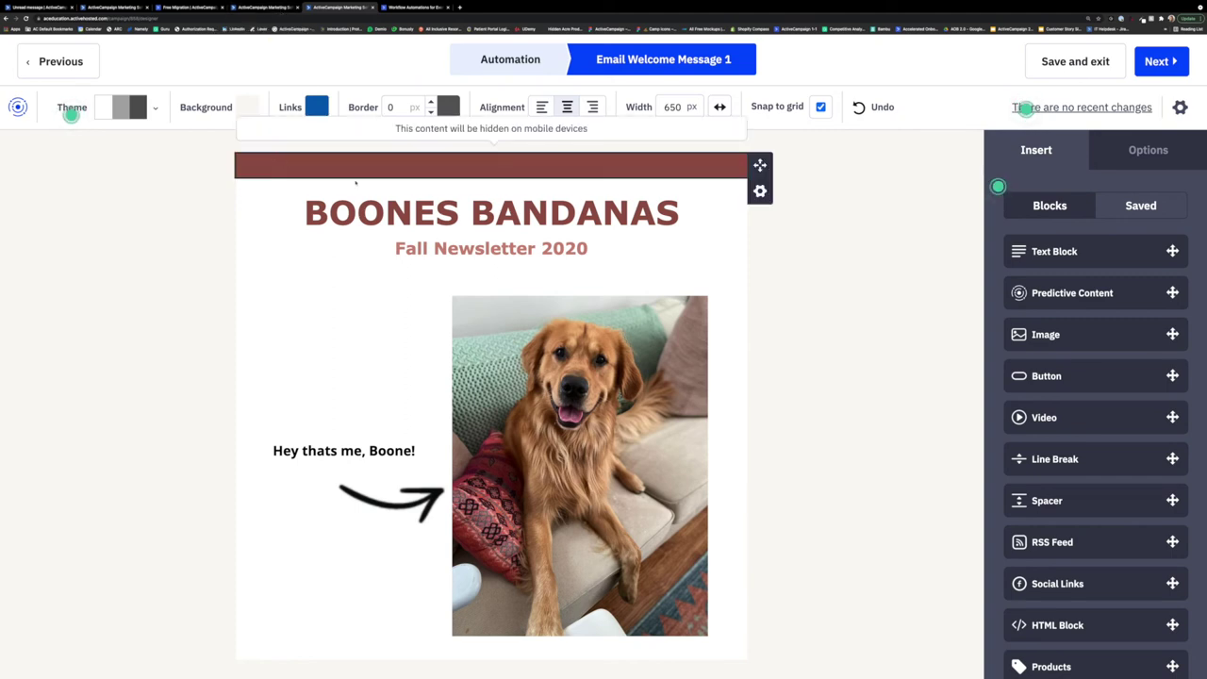
{"action": "scroll", "coordinate": [632, 288], "scroll_direction": "down", "scroll_amount": 2}
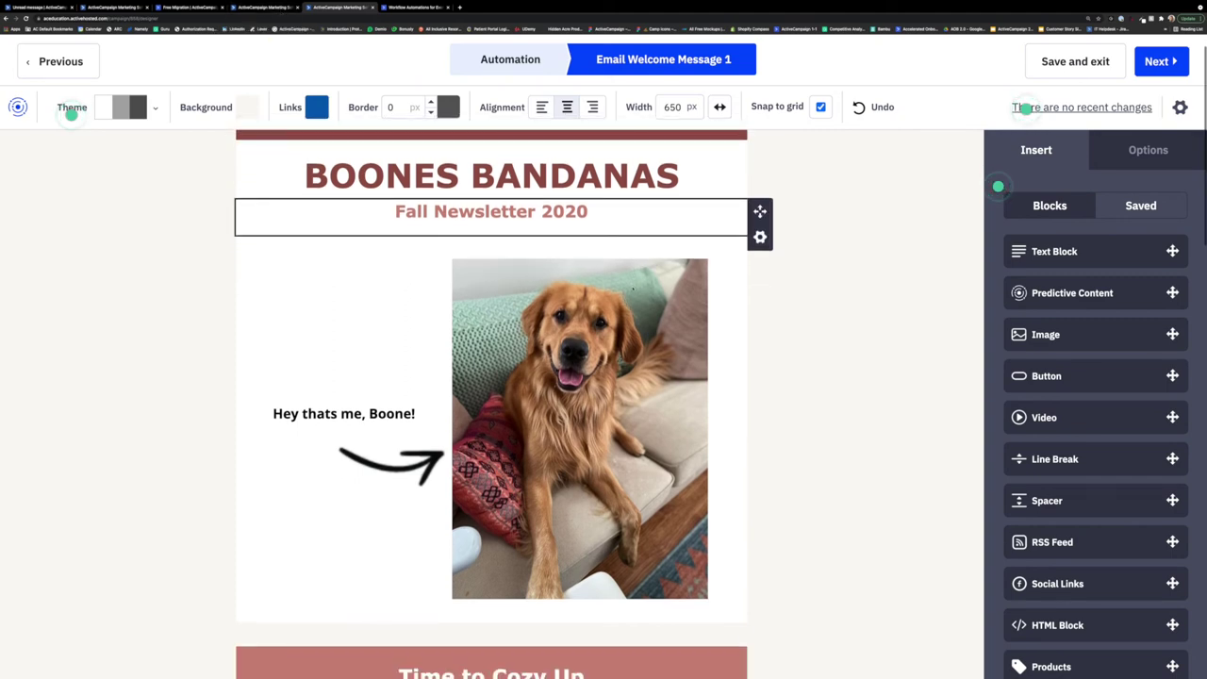
{"action": "scroll", "coordinate": [579, 396], "scroll_direction": "down", "scroll_amount": 5}
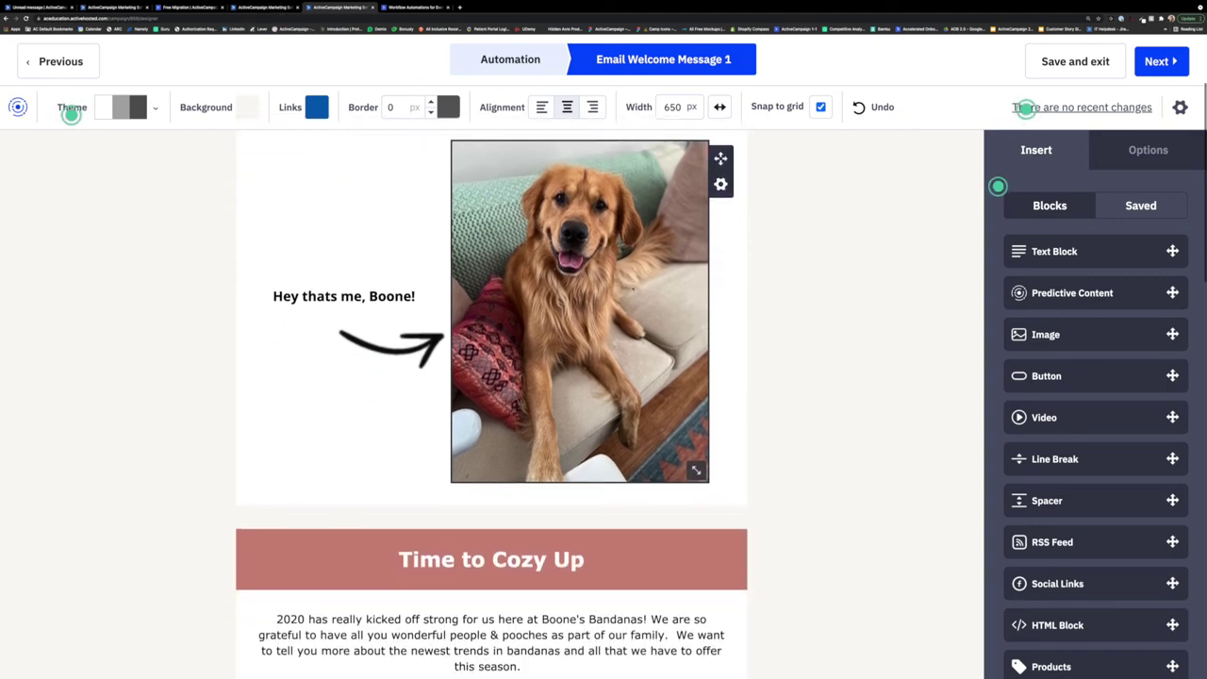
{"action": "scroll", "coordinate": [579, 264], "scroll_direction": "down", "scroll_amount": 5}
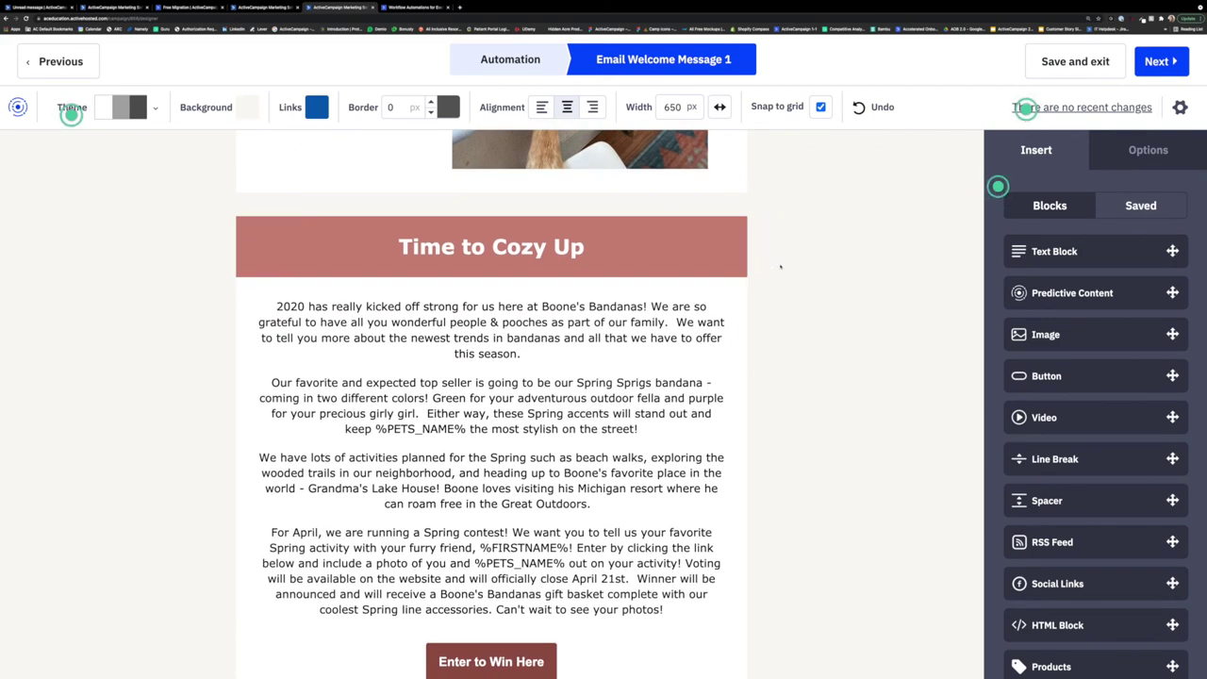
{"action": "scroll", "coordinate": [780, 267], "scroll_direction": "down", "scroll_amount": 8}
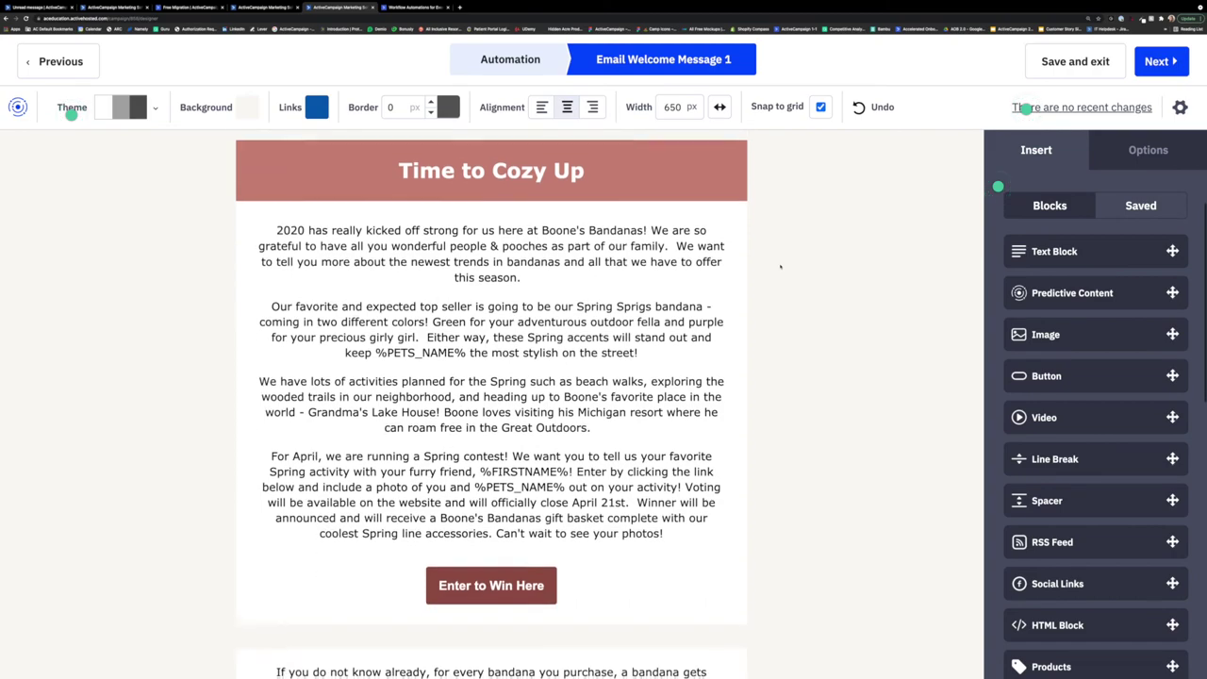
{"action": "scroll", "coordinate": [781, 267], "scroll_direction": "down", "scroll_amount": 8}
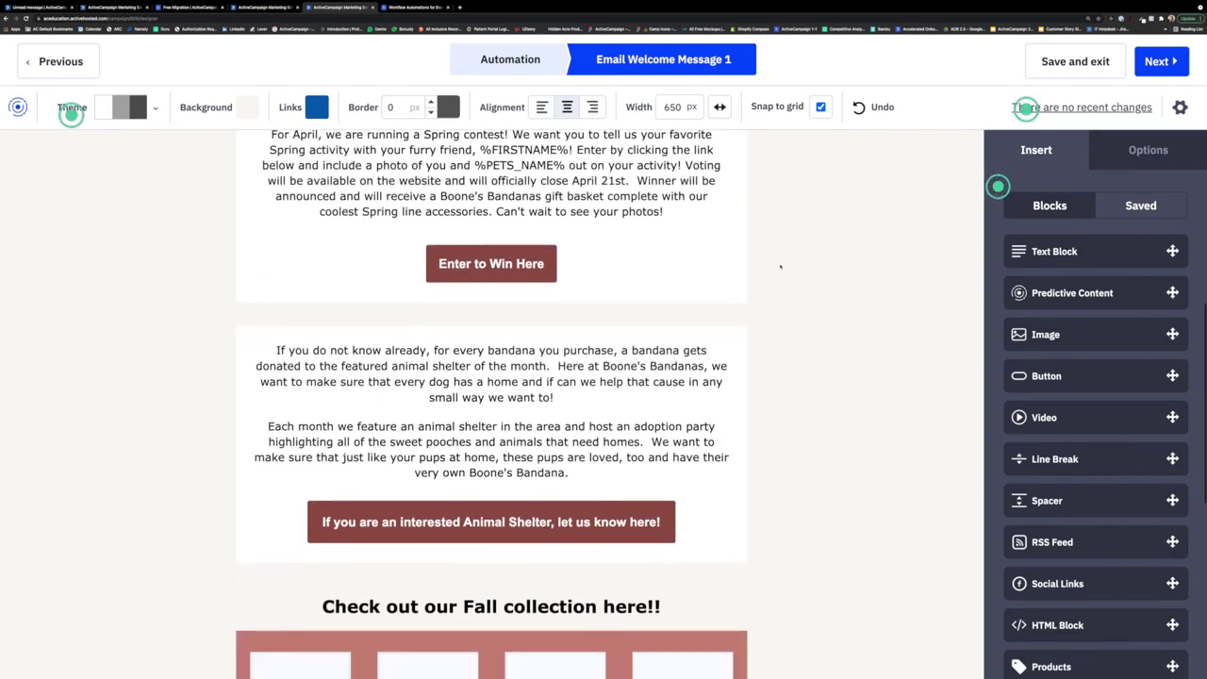
{"action": "scroll", "coordinate": [781, 267], "scroll_direction": "up", "scroll_amount": 20}
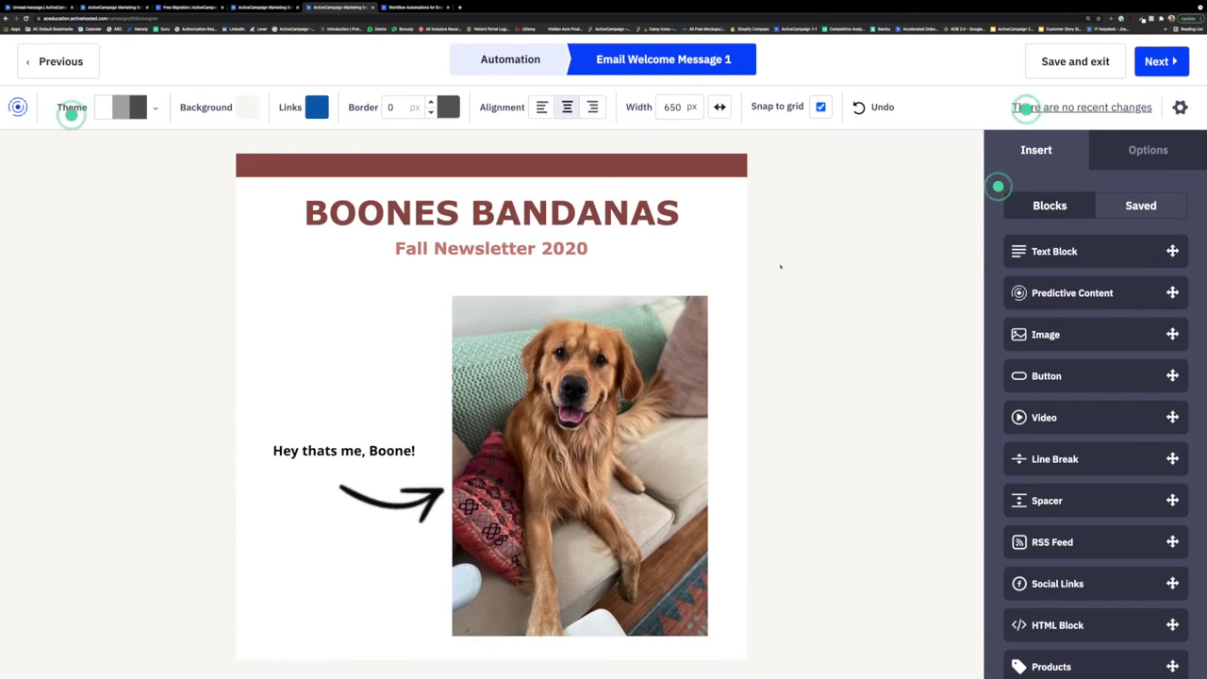
Insert a text block above the dog photo reading "Happy to Have you here!!"
{"action": "left_click_drag", "start_coordinate": [1054, 250], "coordinate": [560, 285]}
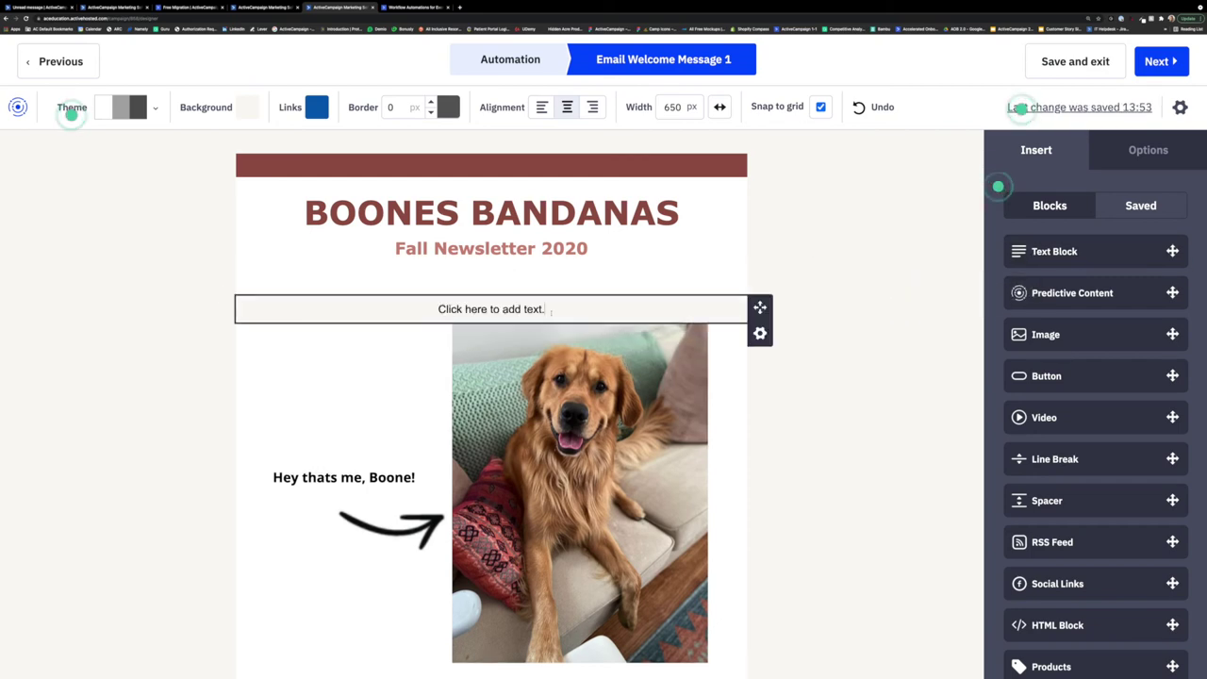
{"action": "left_click", "coordinate": [551, 309]}
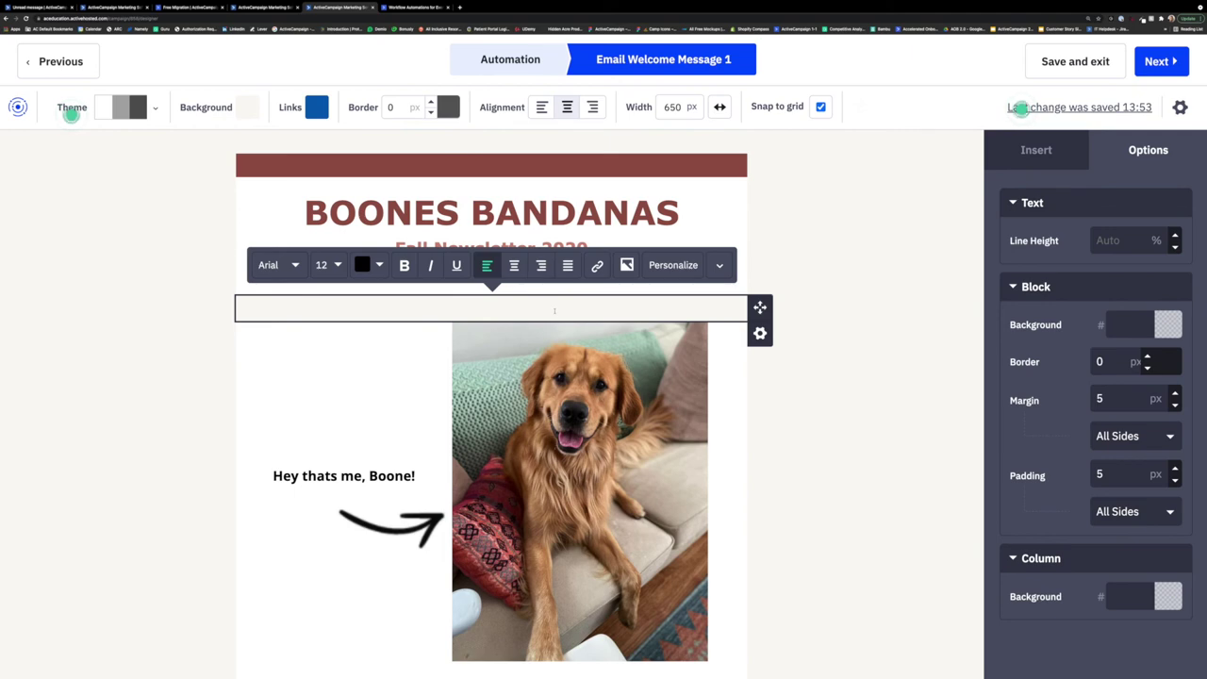
{"action": "type", "text": "Happy yo"}
{"action": "key", "text": "BackSpace"}
{"action": "type", "text": "to Have you h"}
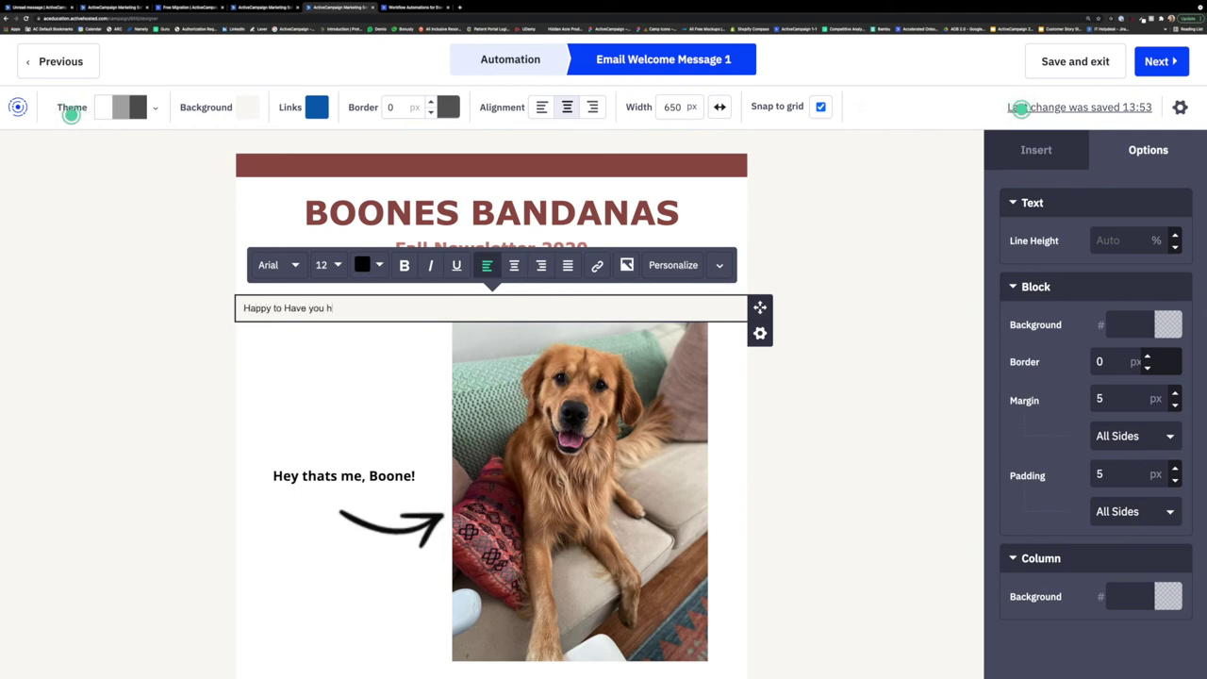
{"action": "type", "text": "ere!!"}
Center the "Happy to Have you here!!" text and make it bold
{"action": "left_click_drag", "start_coordinate": [362, 309], "coordinate": [241, 308]}
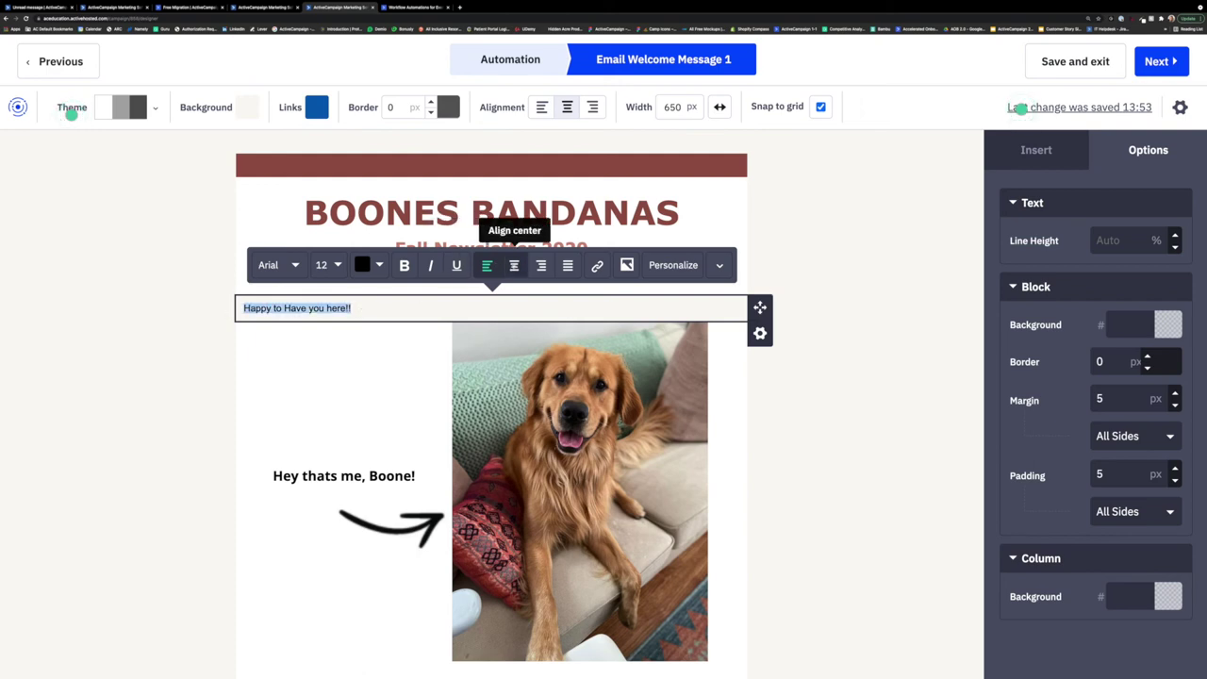
{"action": "left_click", "coordinate": [513, 265]}
{"action": "left_click", "coordinate": [403, 265]}
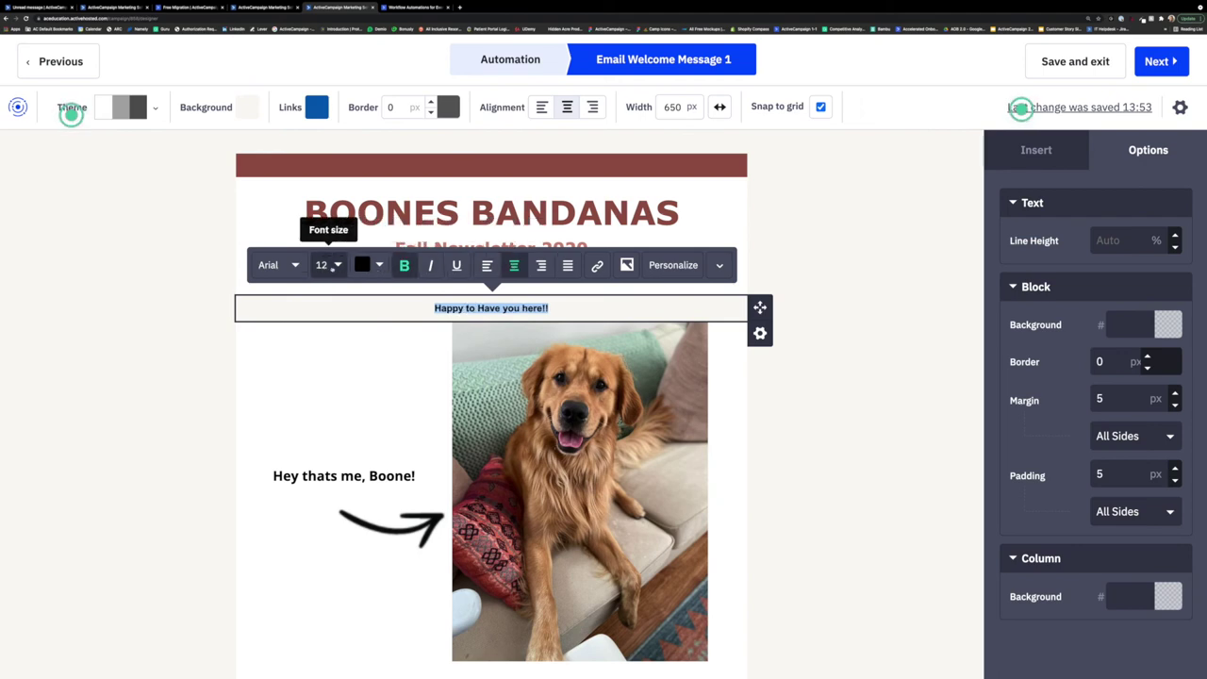
Set the greeting text's font size to 26 px
{"action": "left_click", "coordinate": [326, 265]}
{"action": "key", "text": "Up"}
{"action": "key", "text": "Up"}
{"action": "key", "text": "Up"}
{"action": "key", "text": "Up"}
{"action": "key", "text": "Up"}
{"action": "key", "text": "Up"}
{"action": "key", "text": "Up"}
{"action": "key", "text": "Up"}
{"action": "key", "text": "Up"}
{"action": "key", "text": "Up"}
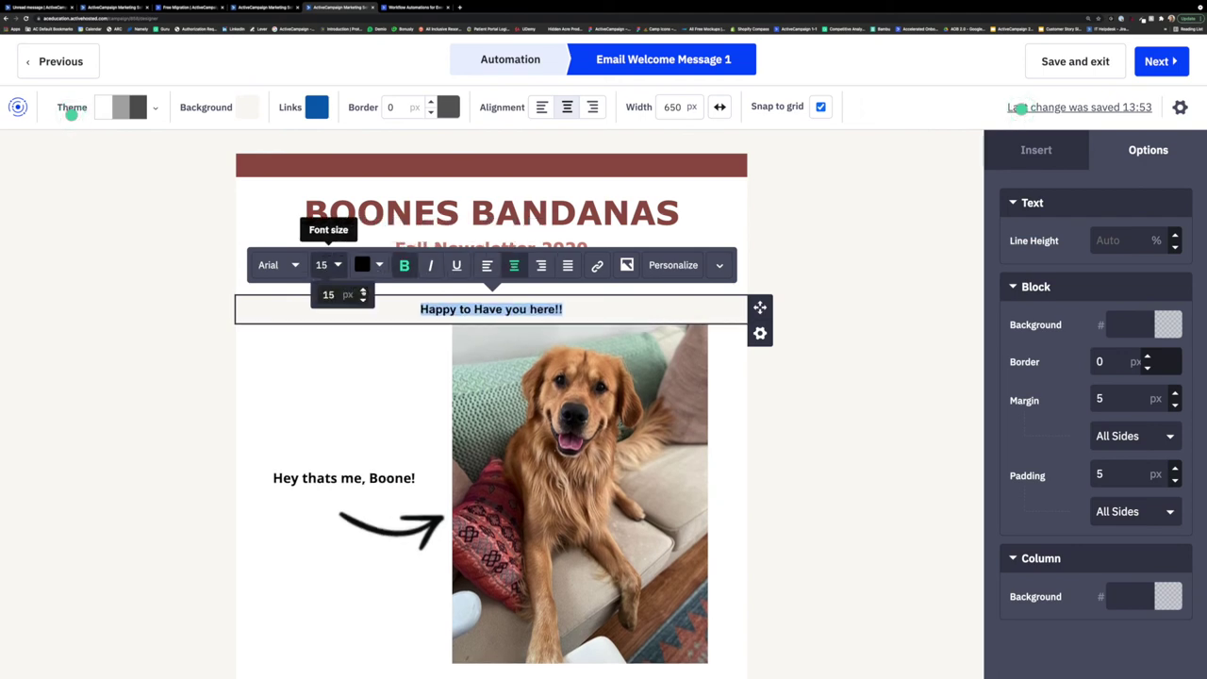
{"action": "key", "text": "Up"}
{"action": "key", "text": "Up"}
{"action": "key", "text": "Up"}
{"action": "key", "text": "Up"}
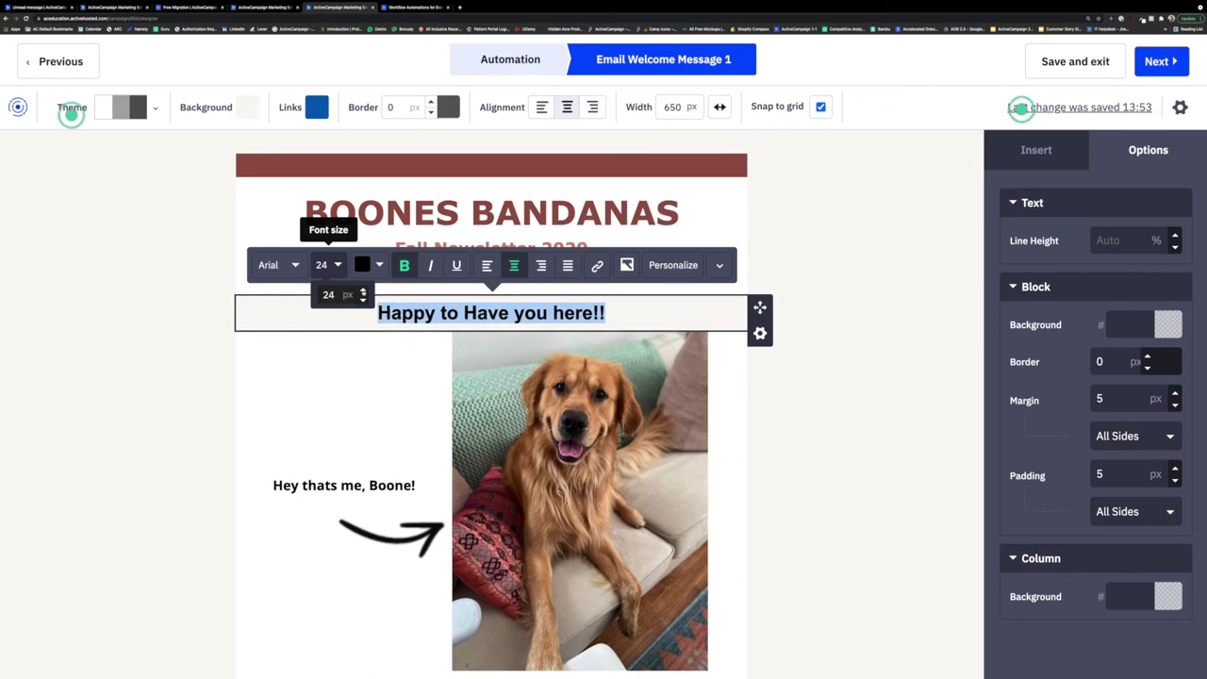
Color the greeting text with the pinkish-red swatch from the recent colors
{"action": "left_click", "coordinate": [369, 263]}
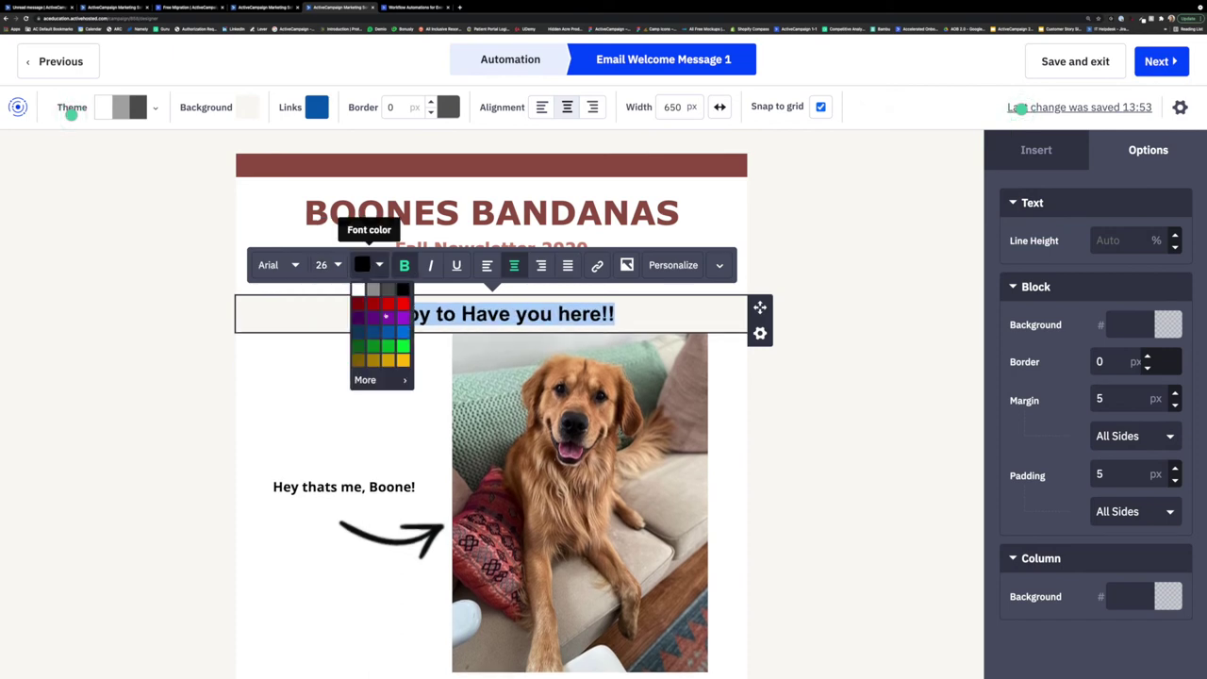
{"action": "left_click", "coordinate": [385, 381]}
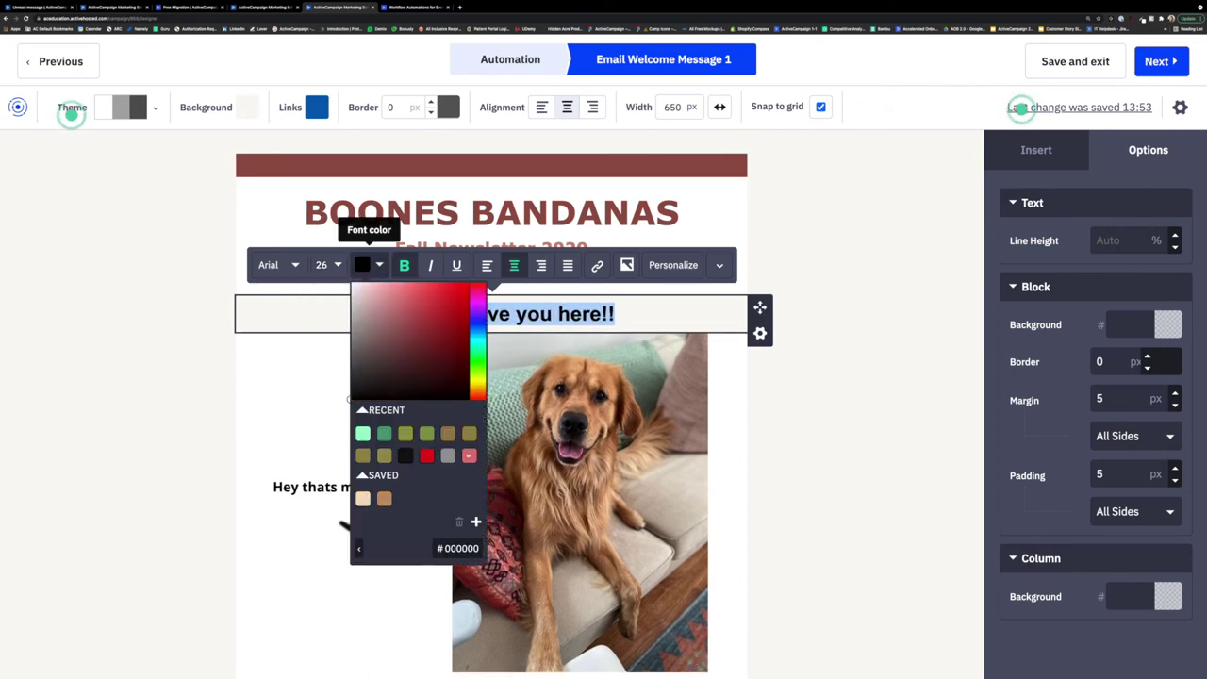
{"action": "left_click", "coordinate": [468, 455]}
{"action": "left_click", "coordinate": [647, 312]}
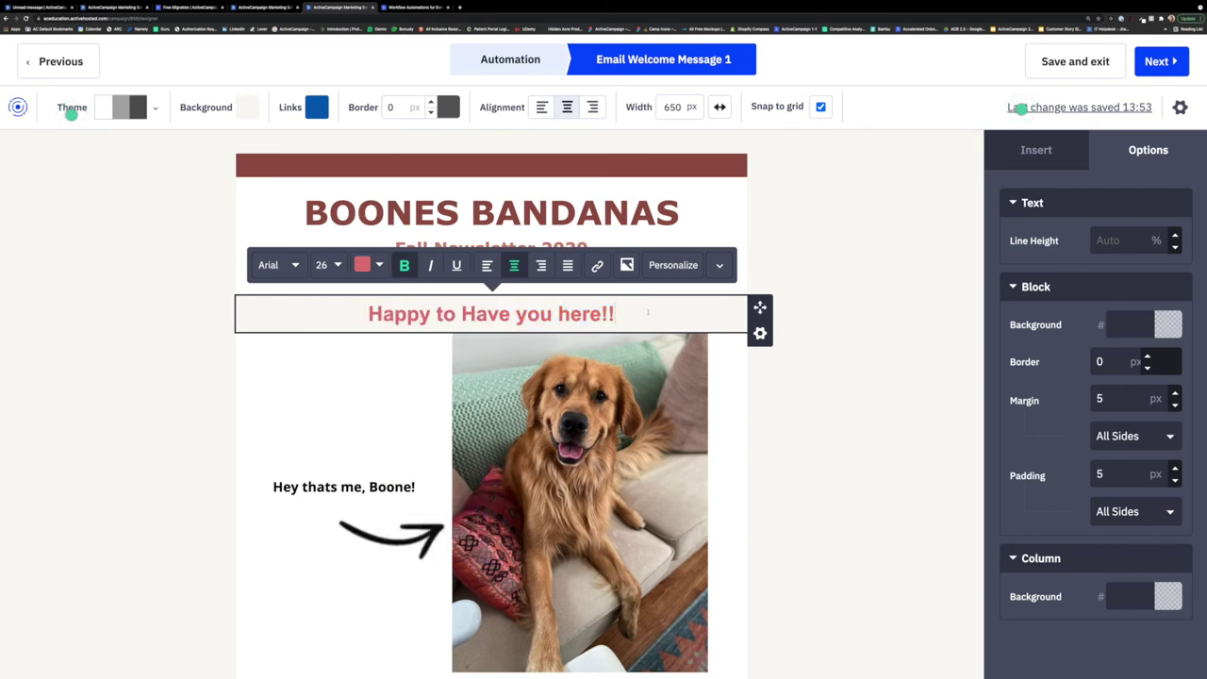
Change the font of the whole greeting text to Times New Roman
{"action": "left_click", "coordinate": [282, 270]}
{"action": "left_click", "coordinate": [282, 323]}
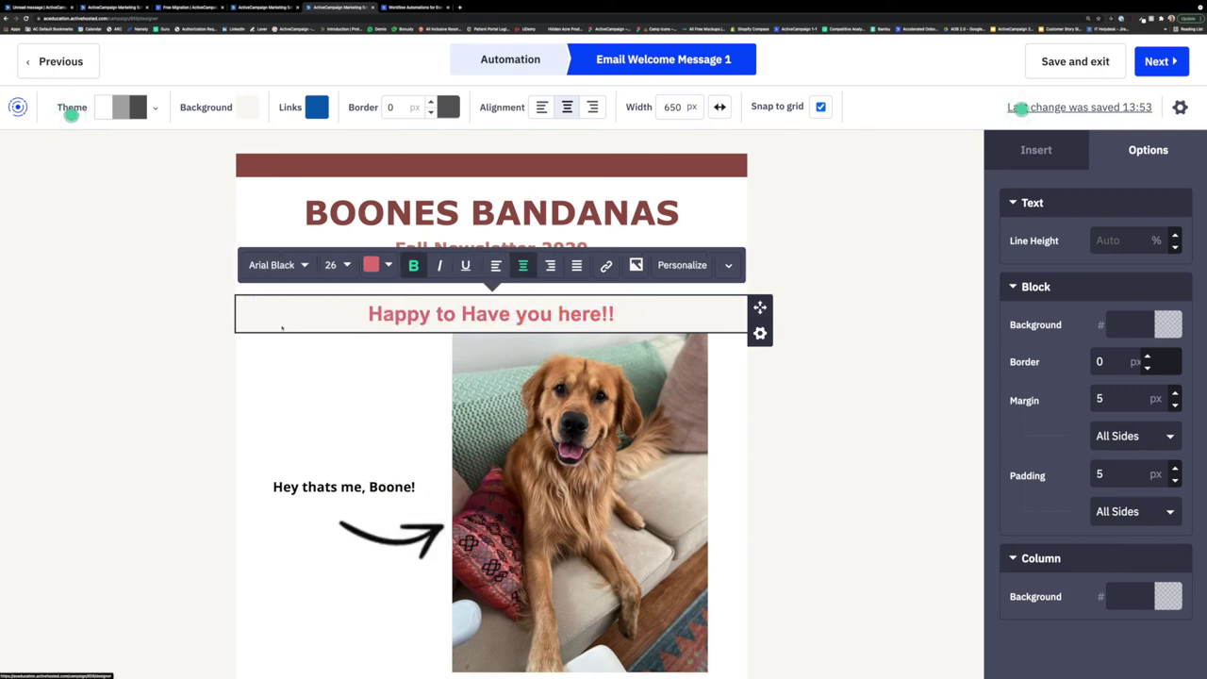
{"action": "left_click_drag", "start_coordinate": [619, 314], "coordinate": [351, 317]}
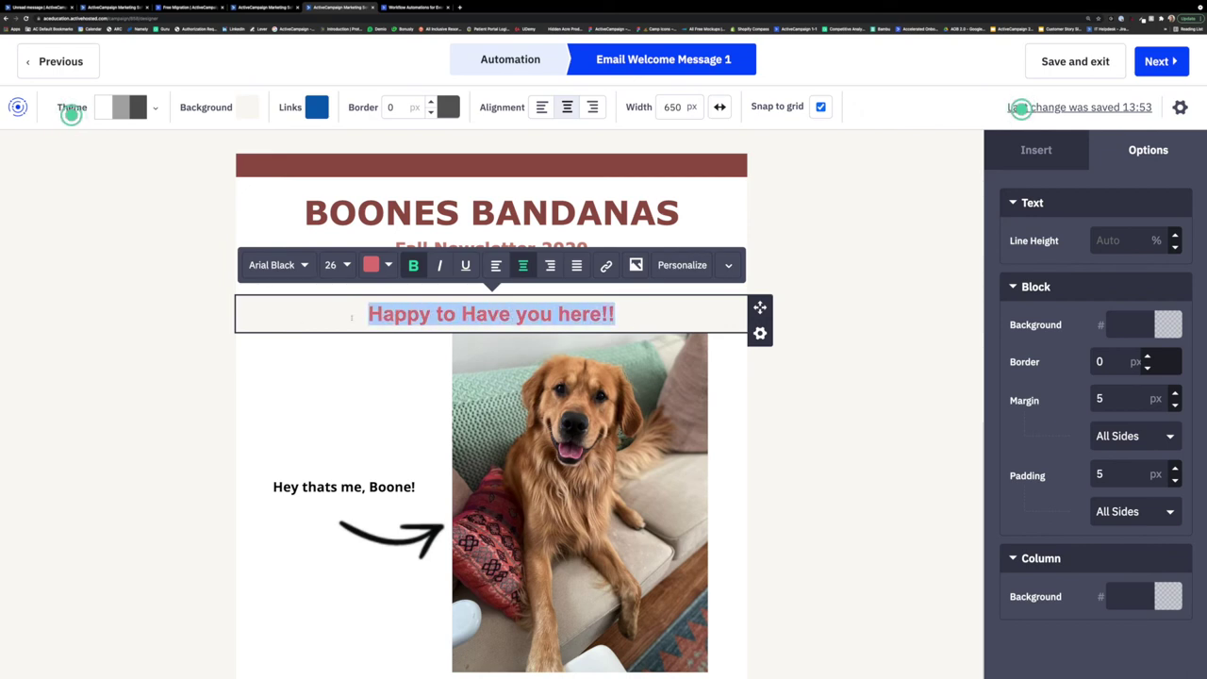
{"action": "left_click", "coordinate": [283, 267]}
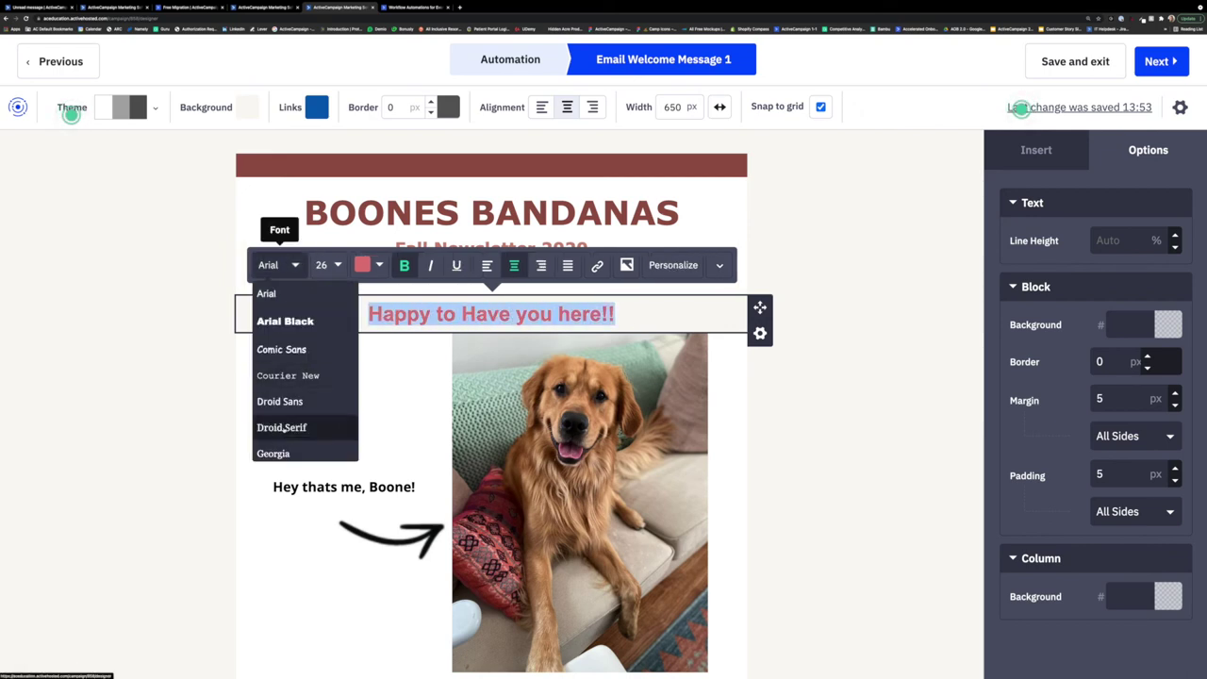
{"action": "scroll", "coordinate": [284, 430], "scroll_direction": "down", "scroll_amount": 5}
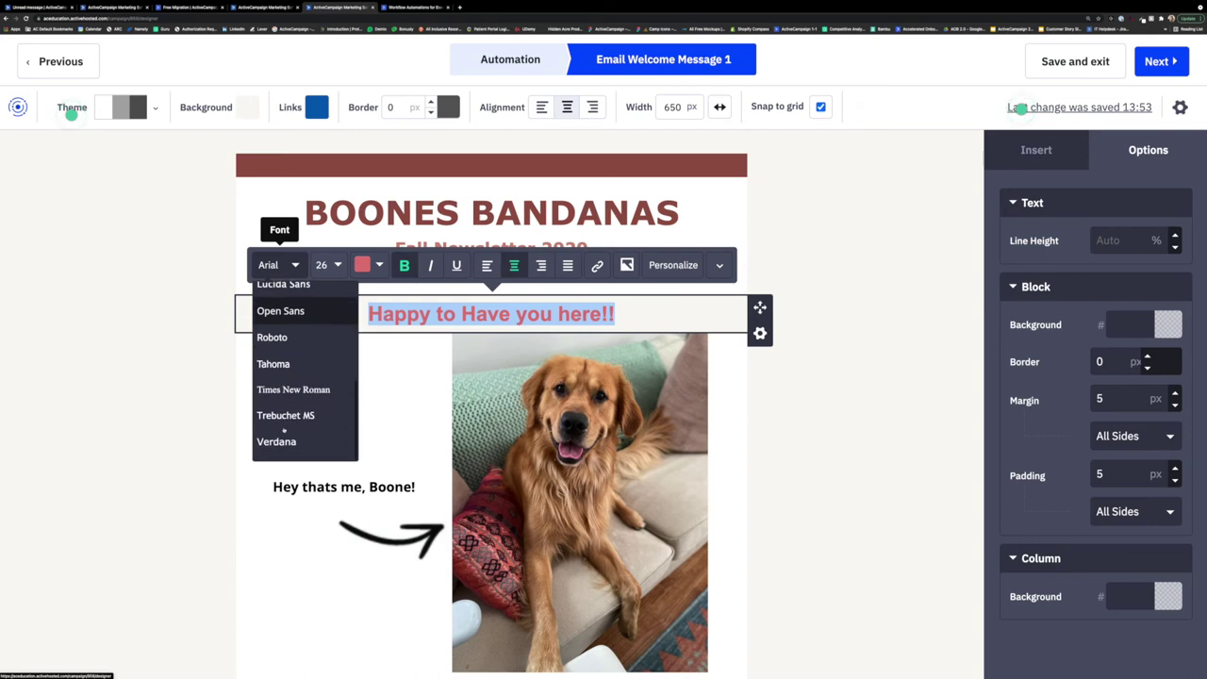
{"action": "scroll", "coordinate": [284, 430], "scroll_direction": "down", "scroll_amount": 1}
{"action": "left_click", "coordinate": [283, 373]}
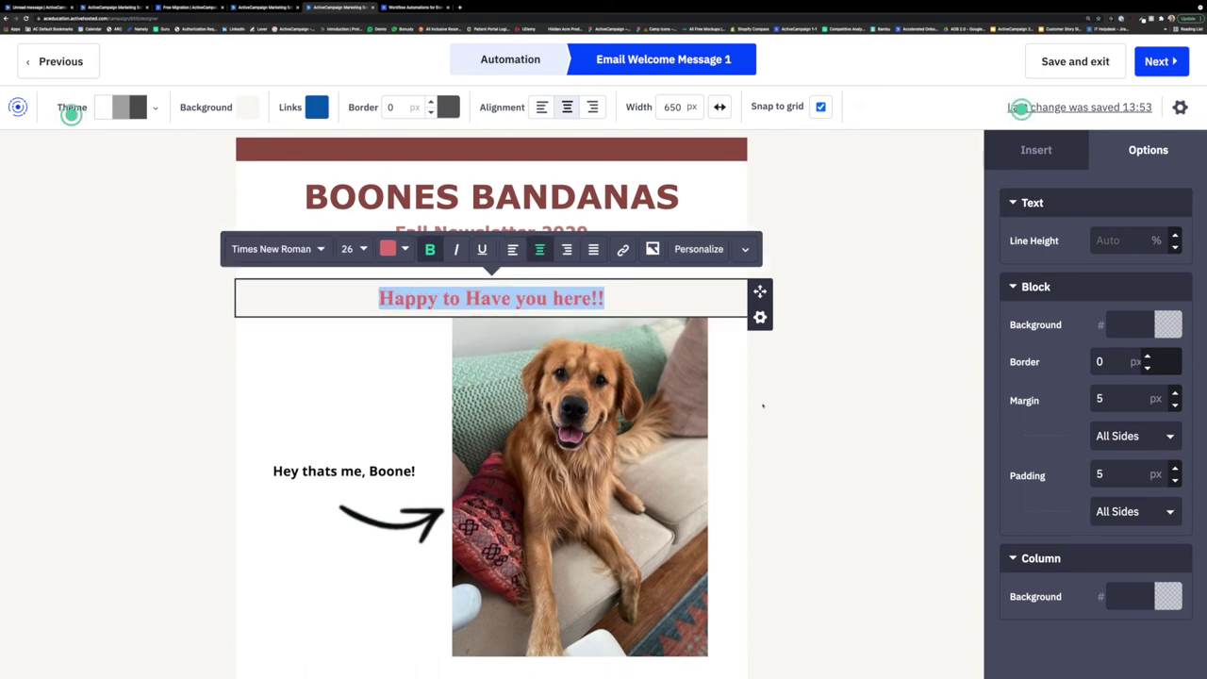
{"action": "left_click", "coordinate": [792, 413]}
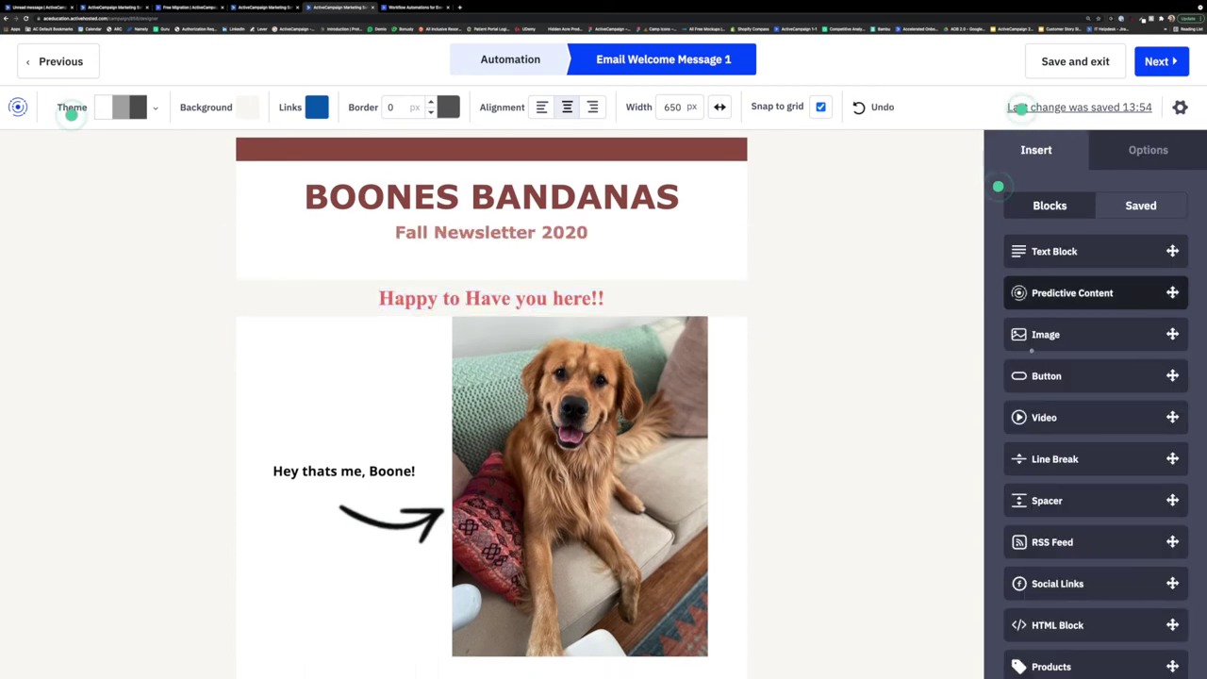
Look over the remaining insertable content blocks, then delete the "Happy to Have you here!!" text block
{"action": "scroll", "coordinate": [1033, 368], "scroll_direction": "down", "scroll_amount": 2}
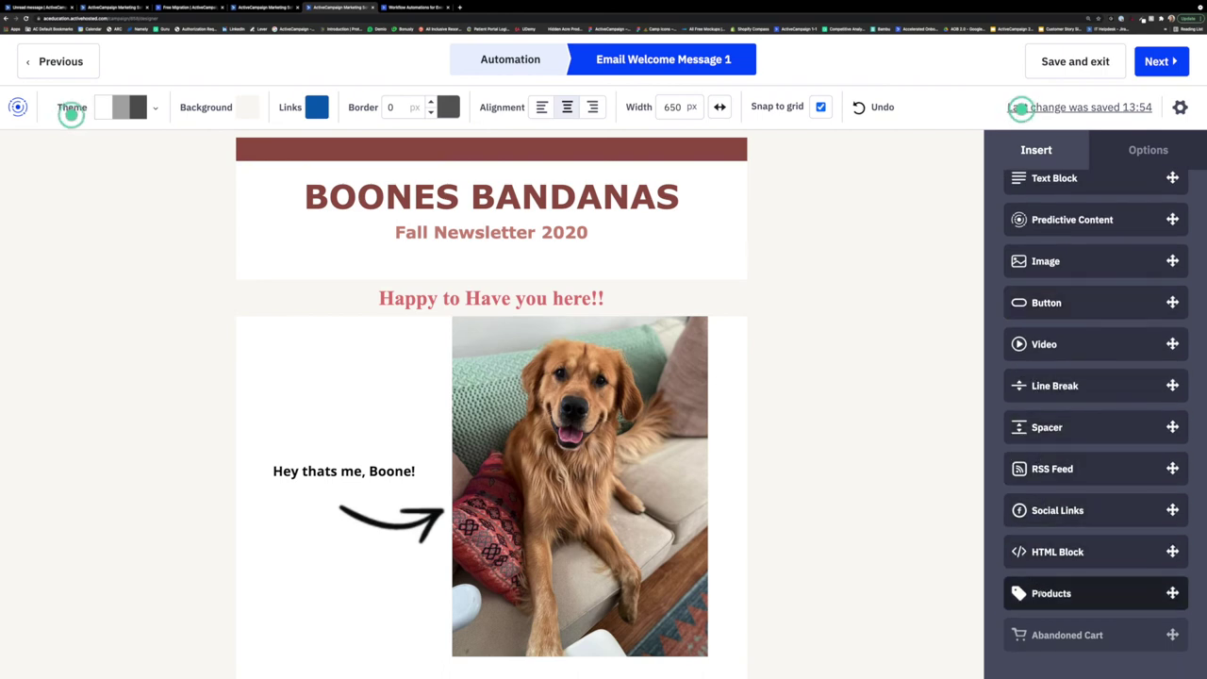
{"action": "left_click", "coordinate": [759, 317]}
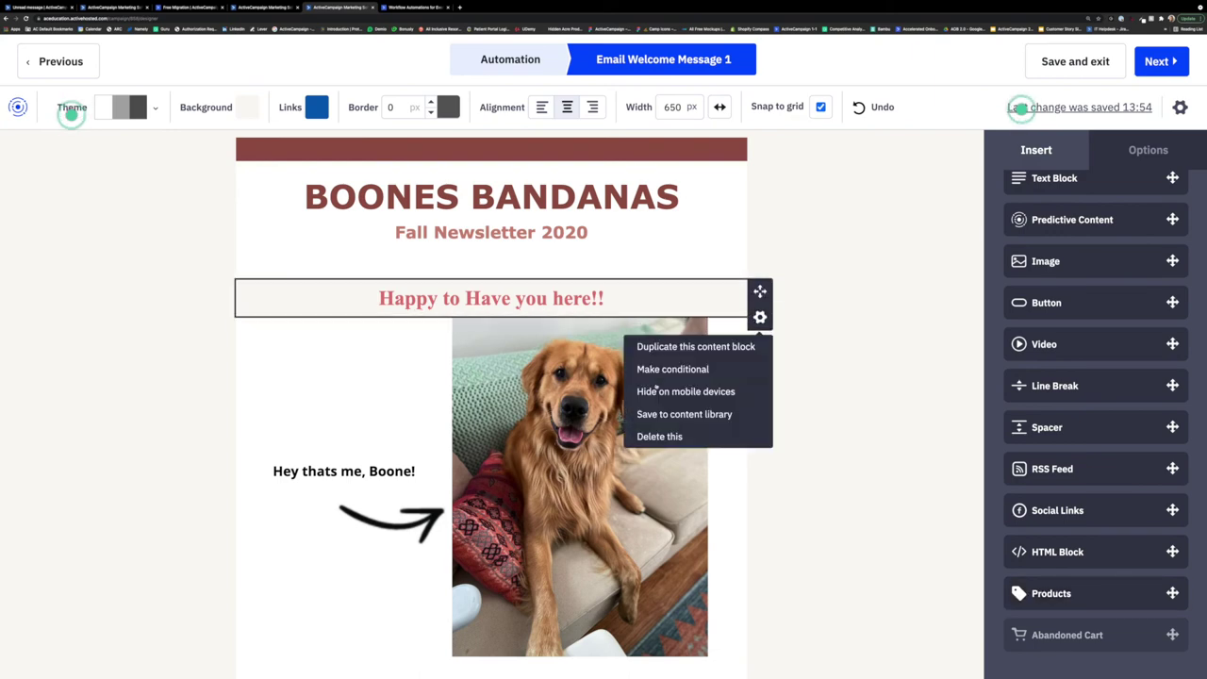
{"action": "left_click", "coordinate": [660, 436]}
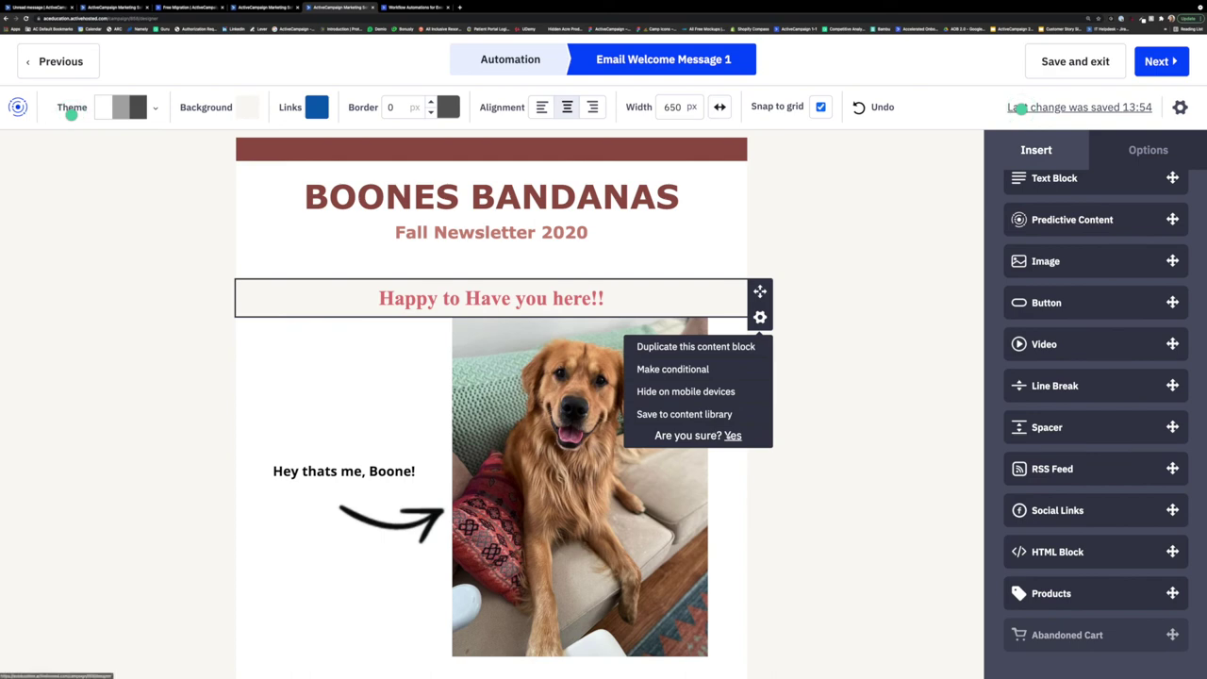
{"action": "left_click", "coordinate": [728, 436]}
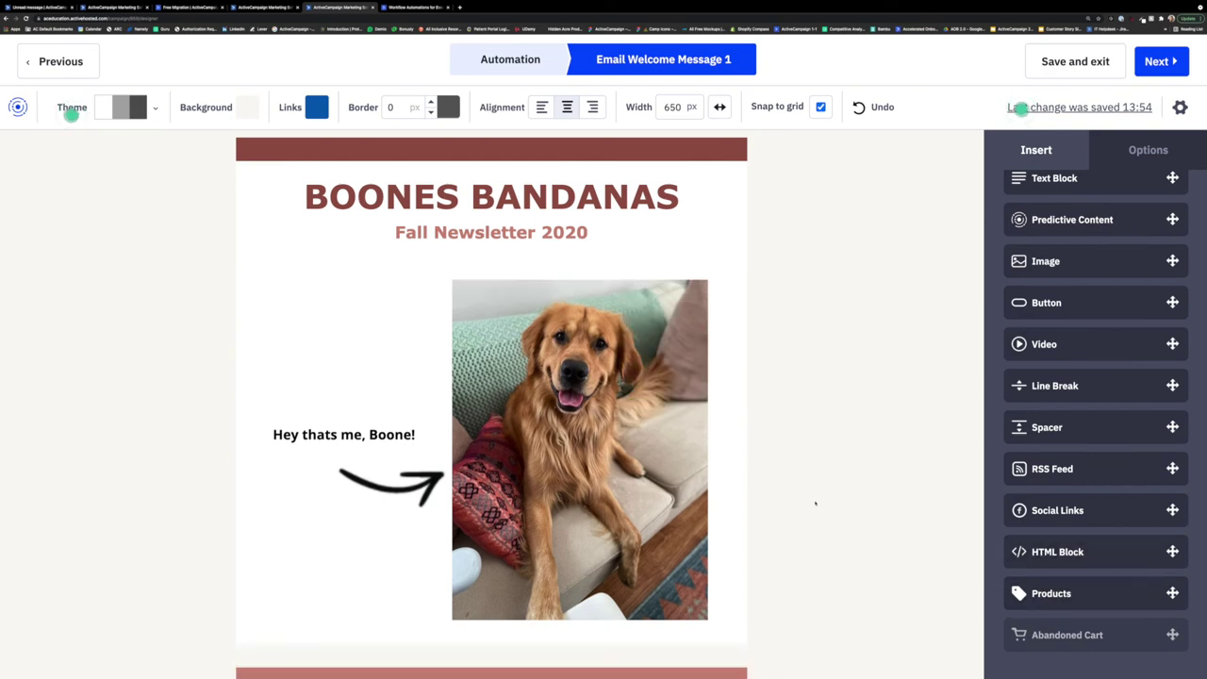
Examine the email's body from the Time to Cozy Up section through the Fall collection products and back
{"action": "scroll", "coordinate": [815, 503], "scroll_direction": "down", "scroll_amount": 5}
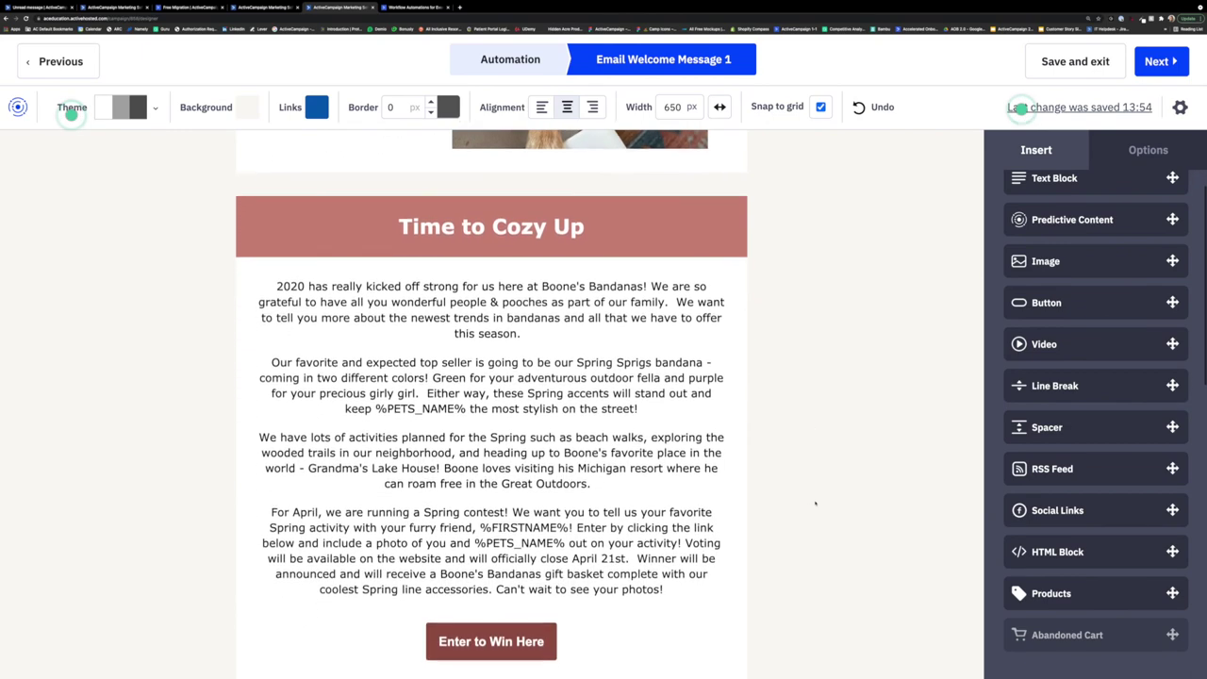
{"action": "scroll", "coordinate": [816, 502], "scroll_direction": "down", "scroll_amount": 1}
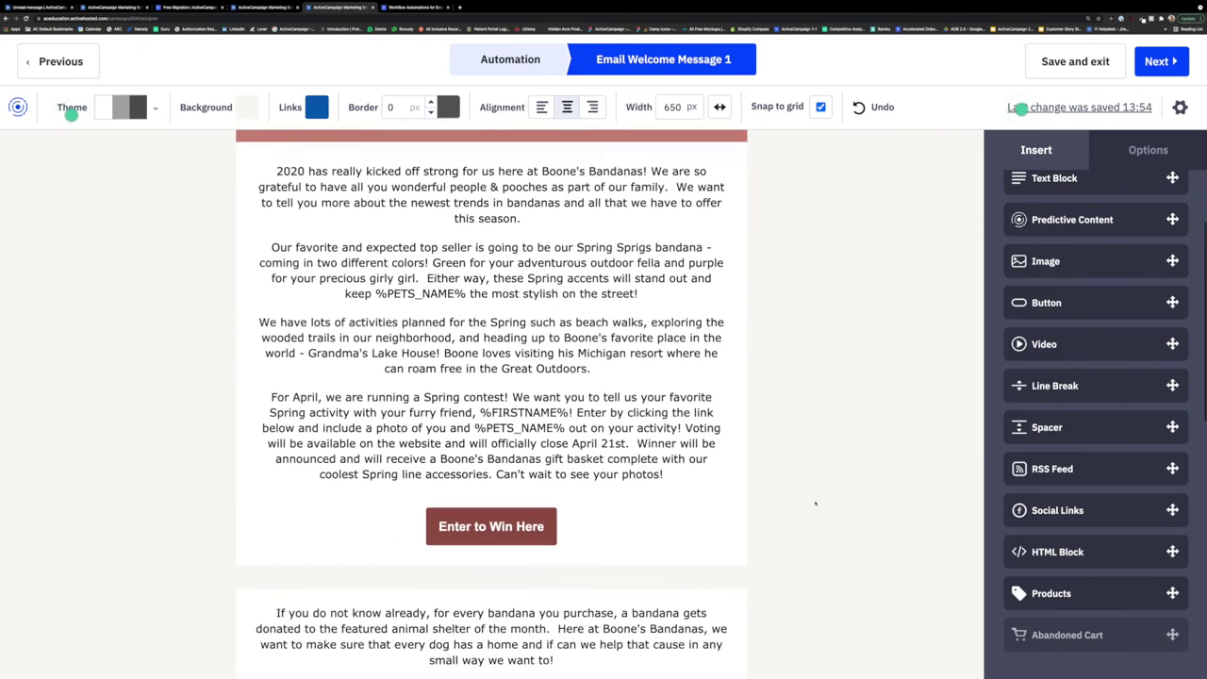
{"action": "scroll", "coordinate": [816, 502], "scroll_direction": "down", "scroll_amount": 1}
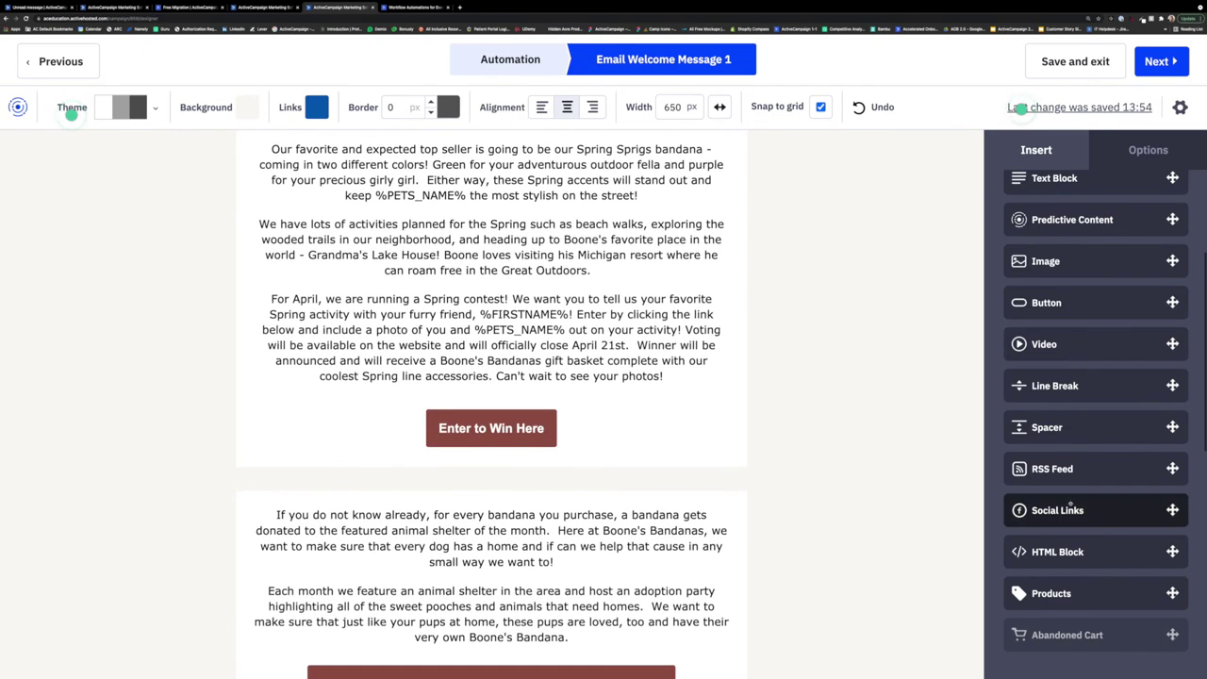
{"action": "scroll", "coordinate": [1070, 443], "scroll_direction": "up", "scroll_amount": 2}
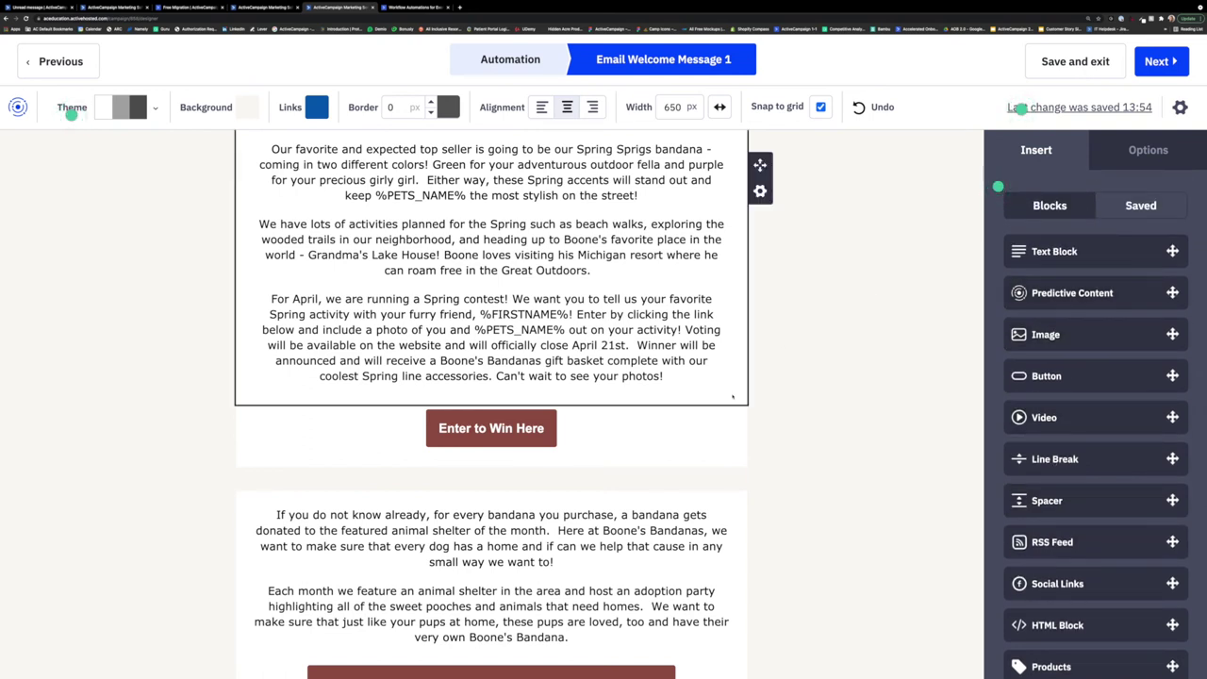
{"action": "scroll", "coordinate": [733, 397], "scroll_direction": "down", "scroll_amount": 2}
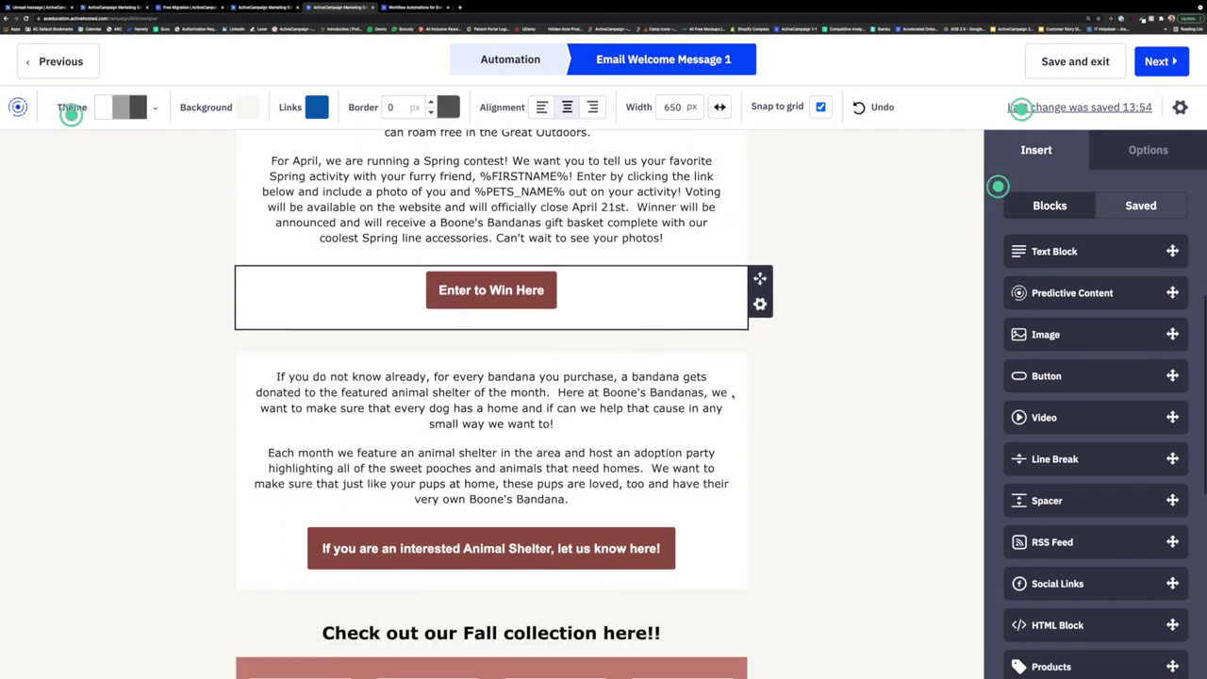
{"action": "scroll", "coordinate": [733, 397], "scroll_direction": "down", "scroll_amount": 3}
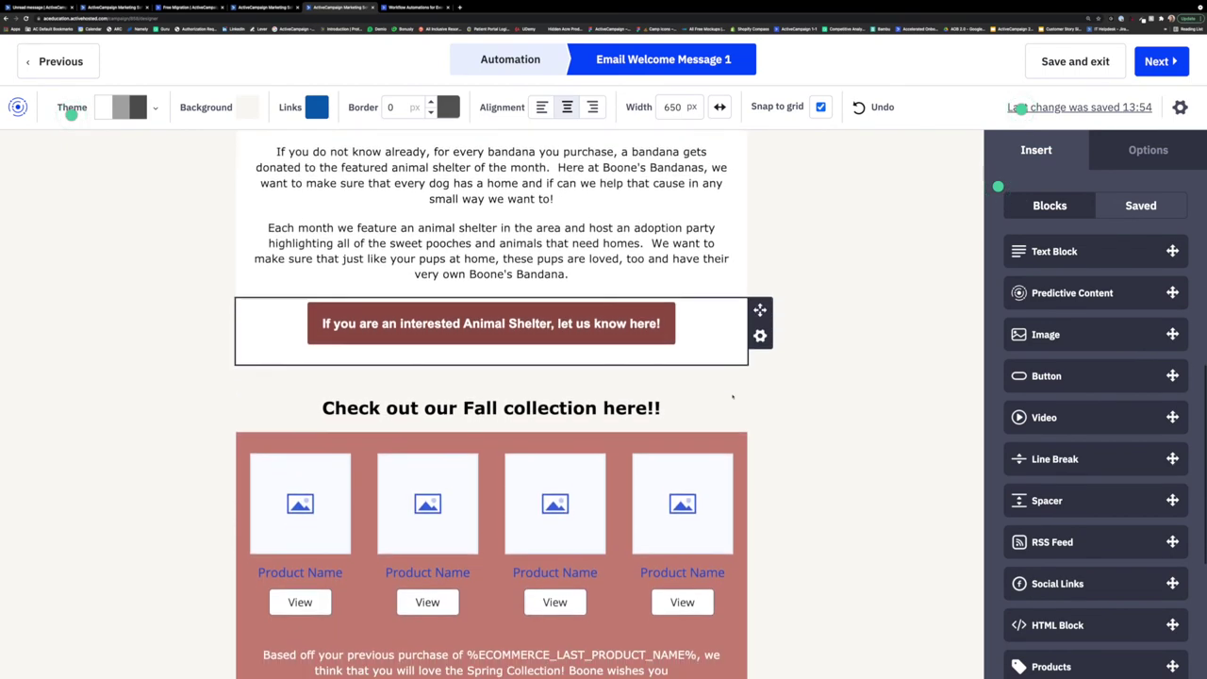
{"action": "scroll", "coordinate": [732, 397], "scroll_direction": "up", "scroll_amount": 10}
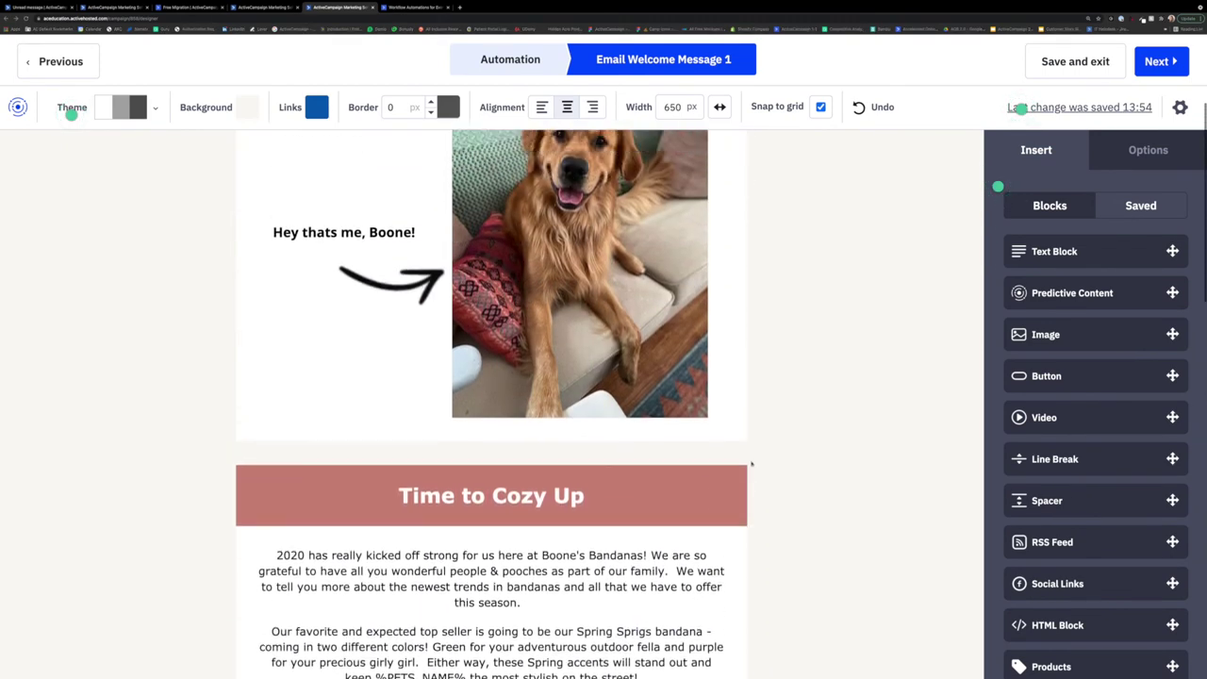
Save the Welcome Message 1 email and exit to the Getting Started Welcome Series automation
{"action": "scroll", "coordinate": [752, 463], "scroll_direction": "up", "scroll_amount": 3}
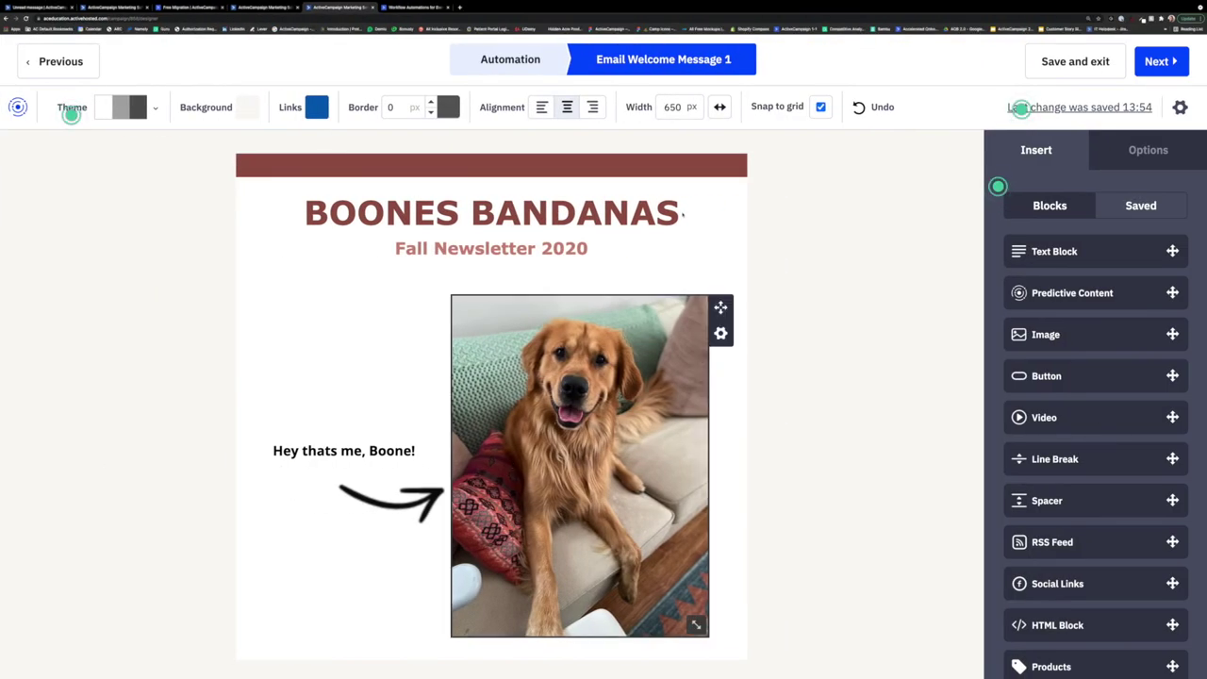
{"action": "left_click", "coordinate": [1056, 61]}
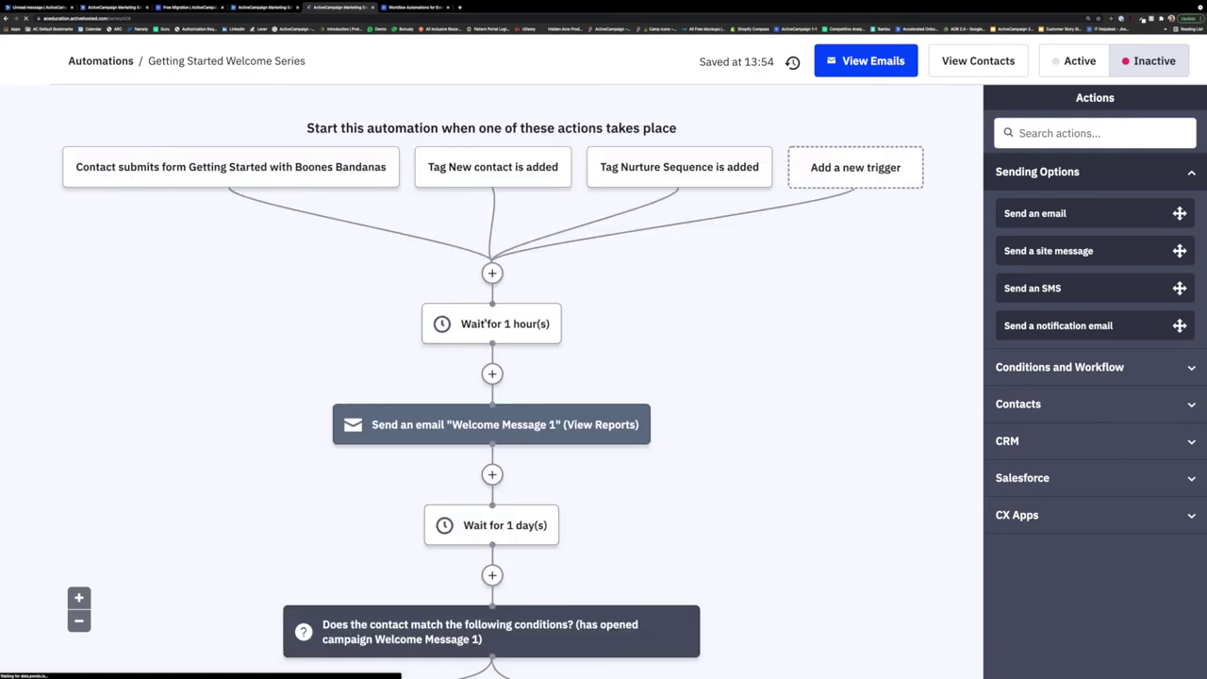
Examine the automation from its triggers through both condition branches, including the opening waits and the Welcome Message 1 email
{"action": "scroll", "coordinate": [714, 348], "scroll_direction": "down", "scroll_amount": 1}
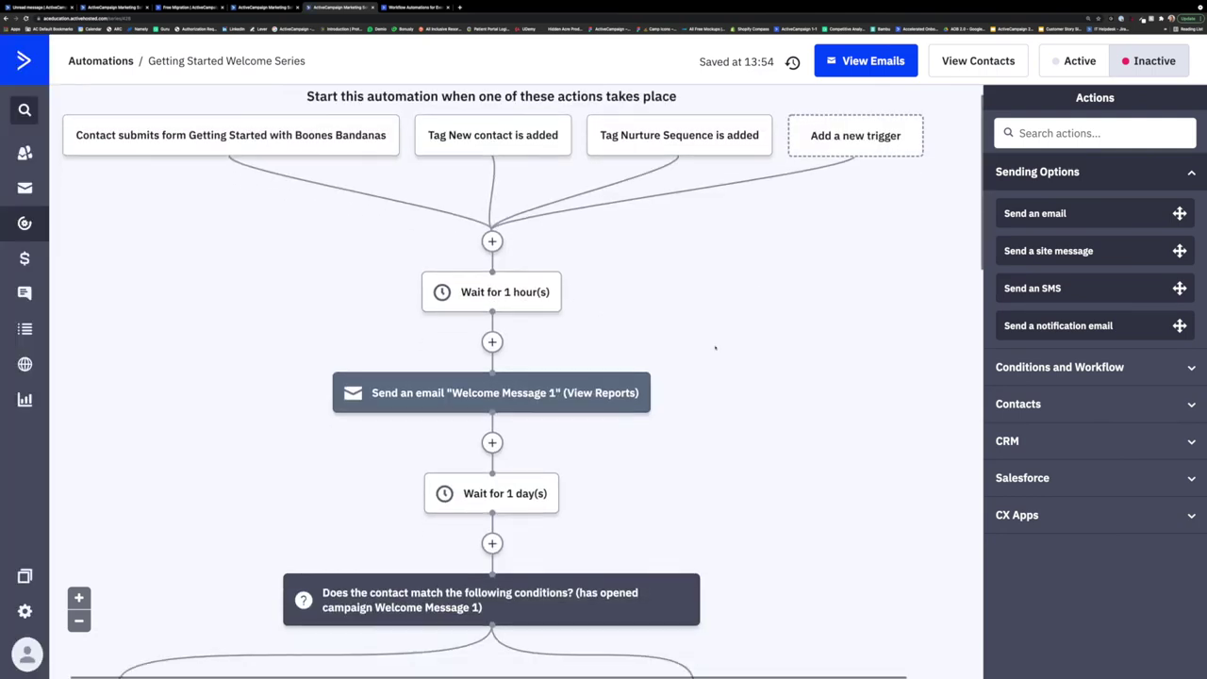
{"action": "scroll", "coordinate": [715, 348], "scroll_direction": "down", "scroll_amount": 3}
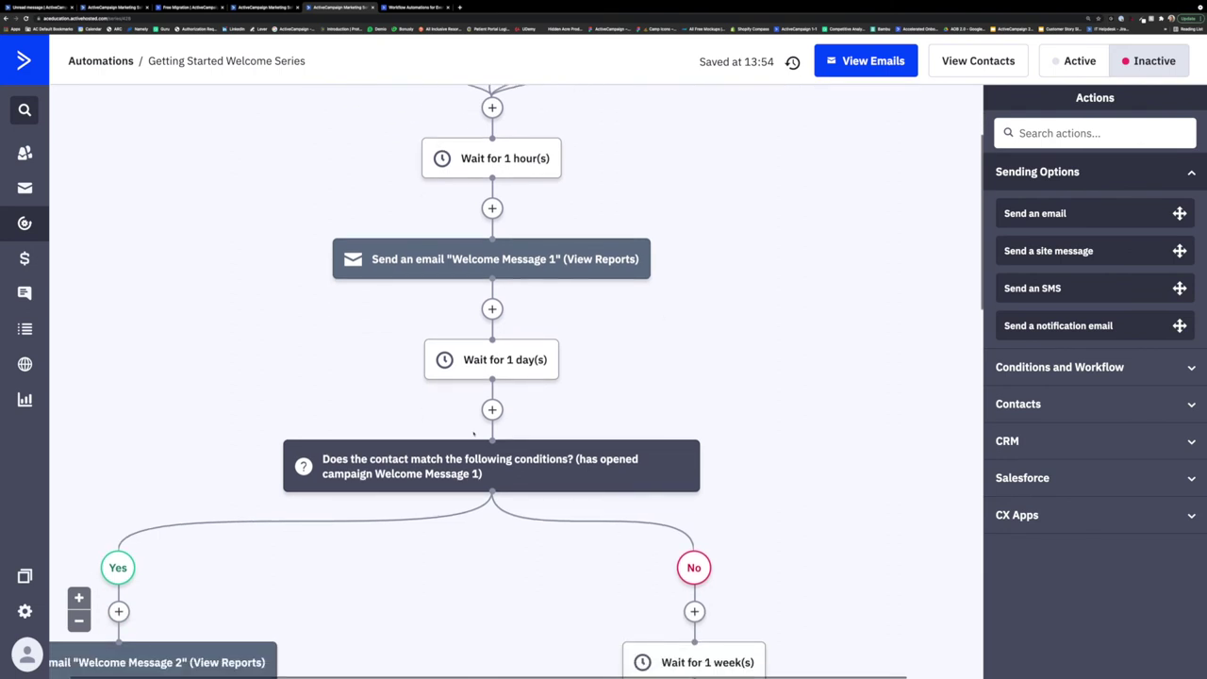
{"action": "scroll", "coordinate": [473, 434], "scroll_direction": "down", "scroll_amount": 15}
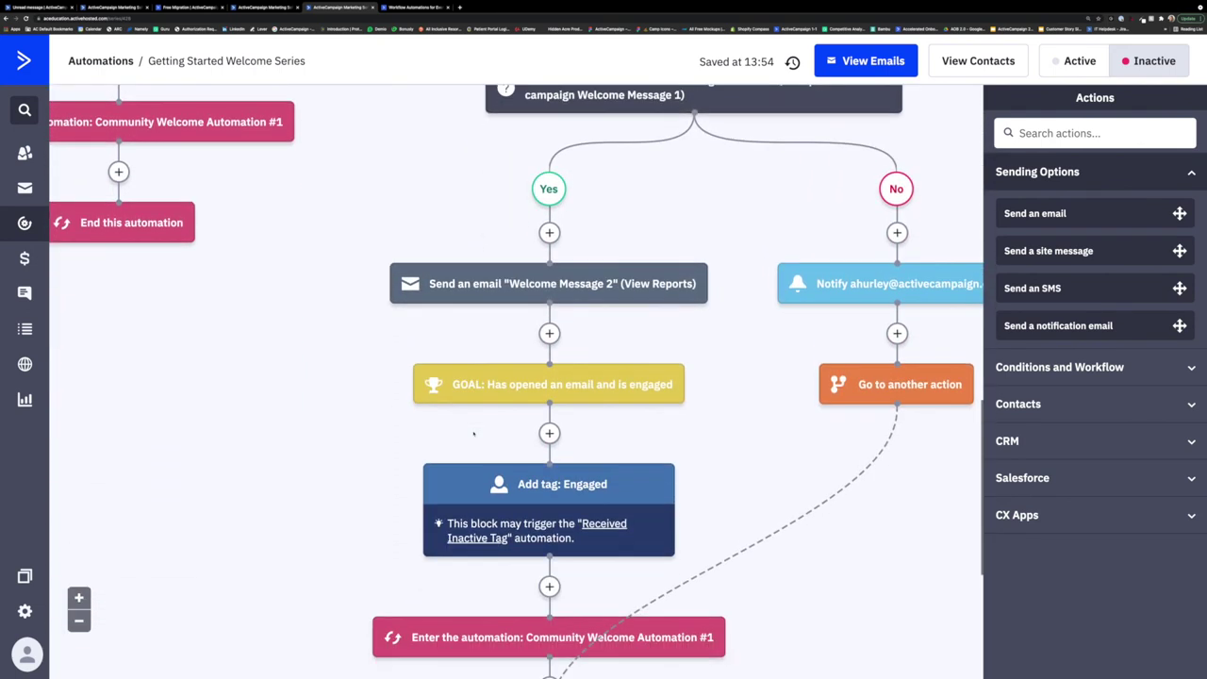
{"action": "scroll", "coordinate": [473, 433], "scroll_direction": "down", "scroll_amount": 5}
{"action": "scroll", "coordinate": [473, 434], "scroll_direction": "up", "scroll_amount": 9}
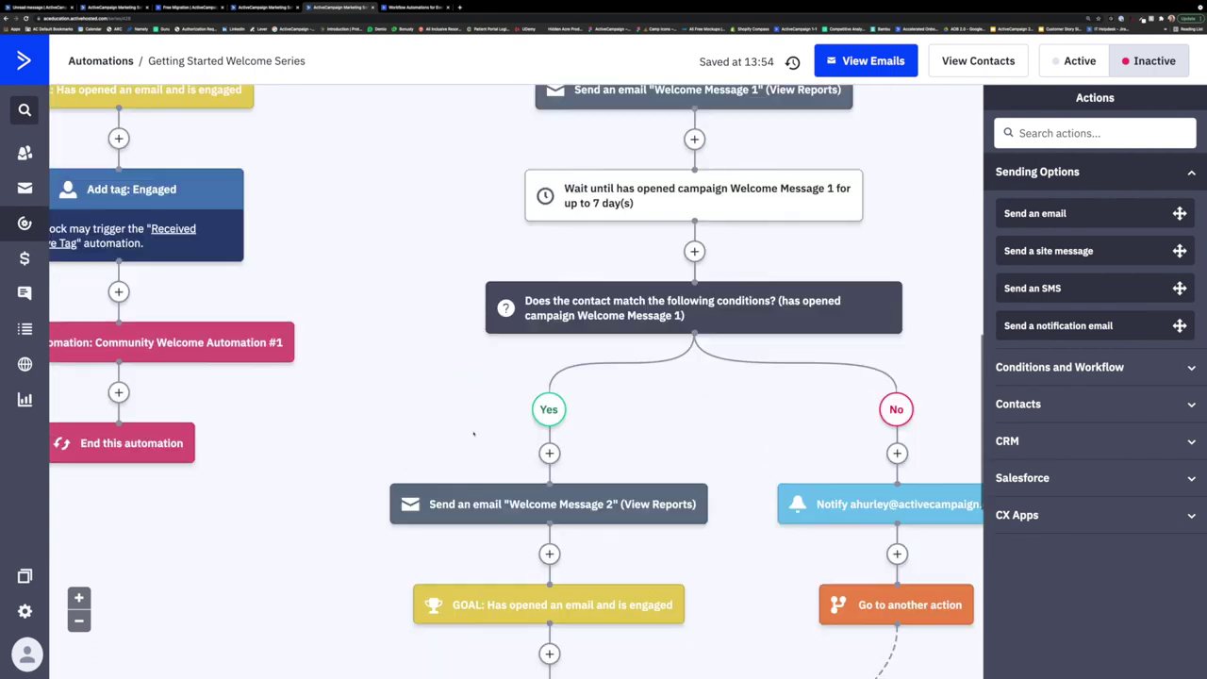
{"action": "scroll", "coordinate": [473, 434], "scroll_direction": "up", "scroll_amount": 15}
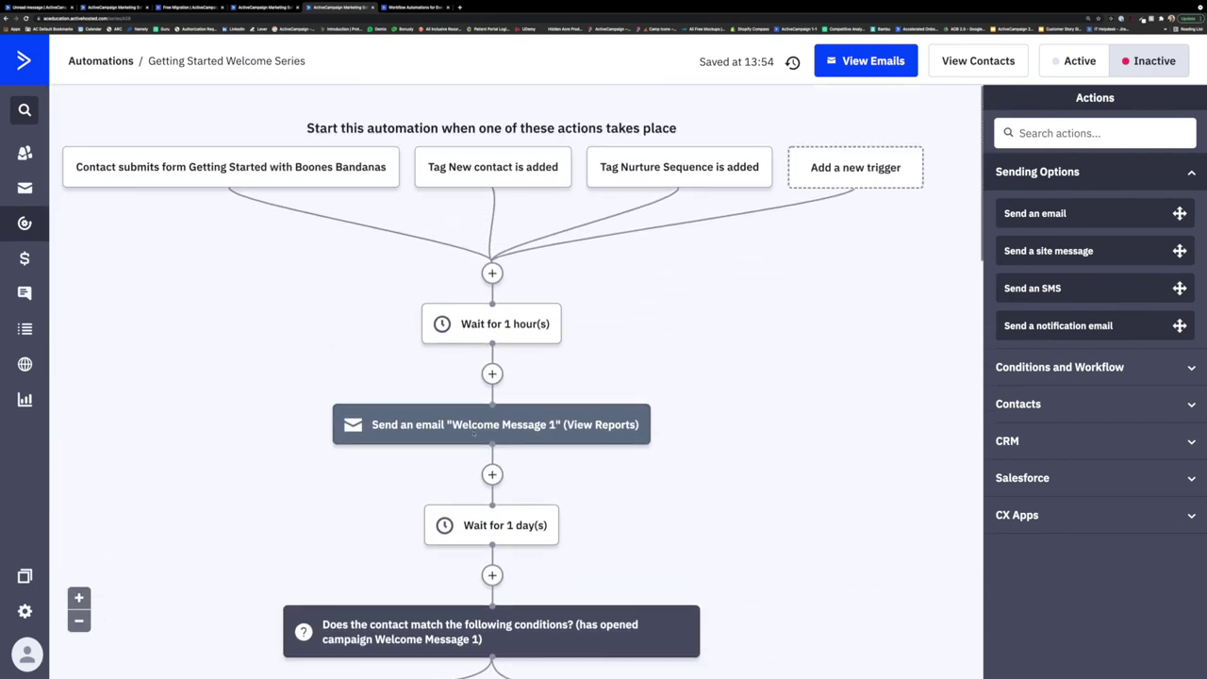
{"action": "mouse_move", "coordinate": [474, 433]}
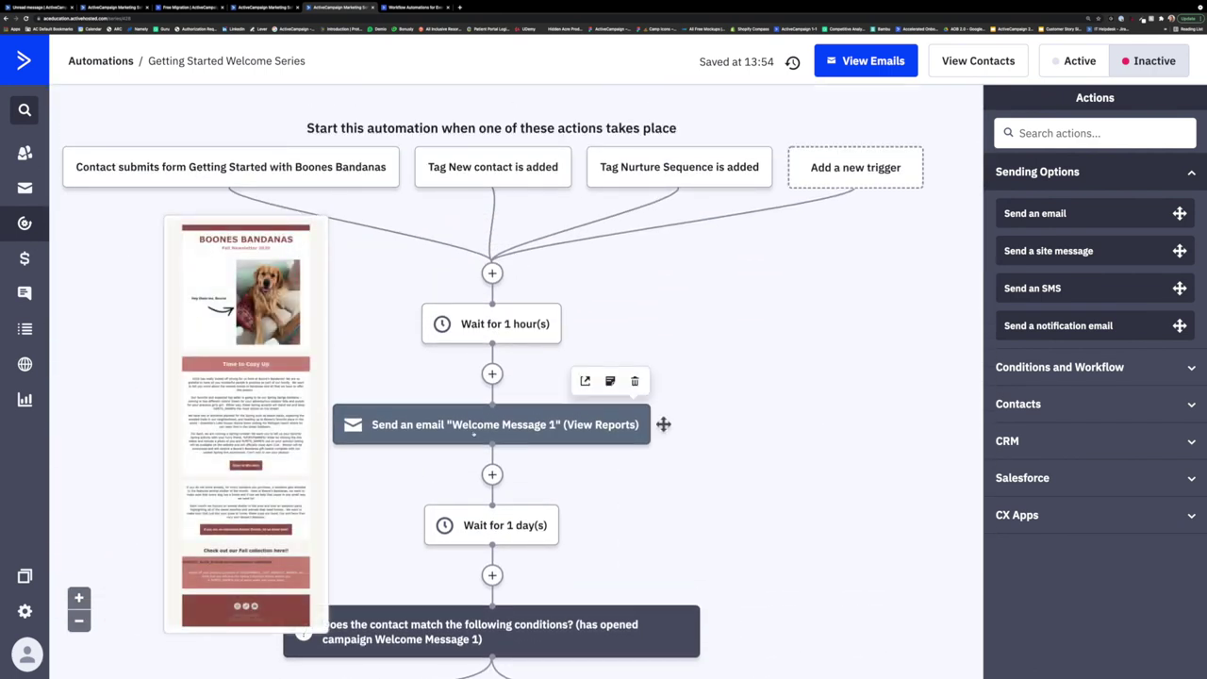
{"action": "mouse_move", "coordinate": [525, 522]}
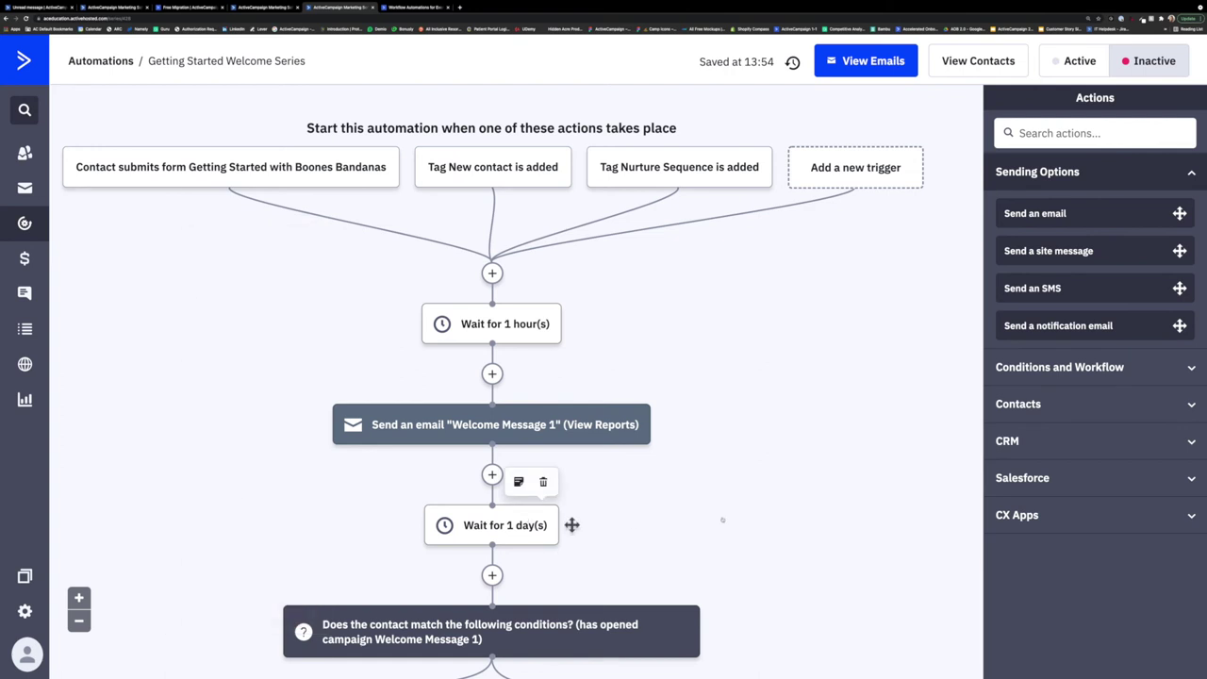
{"action": "mouse_move", "coordinate": [571, 525]}
{"action": "left_mouse_down"}
{"action": "mouse_move", "coordinate": [801, 522]}
{"action": "mouse_move", "coordinate": [536, 528]}
{"action": "mouse_move", "coordinate": [571, 525]}
{"action": "left_mouse_up"}
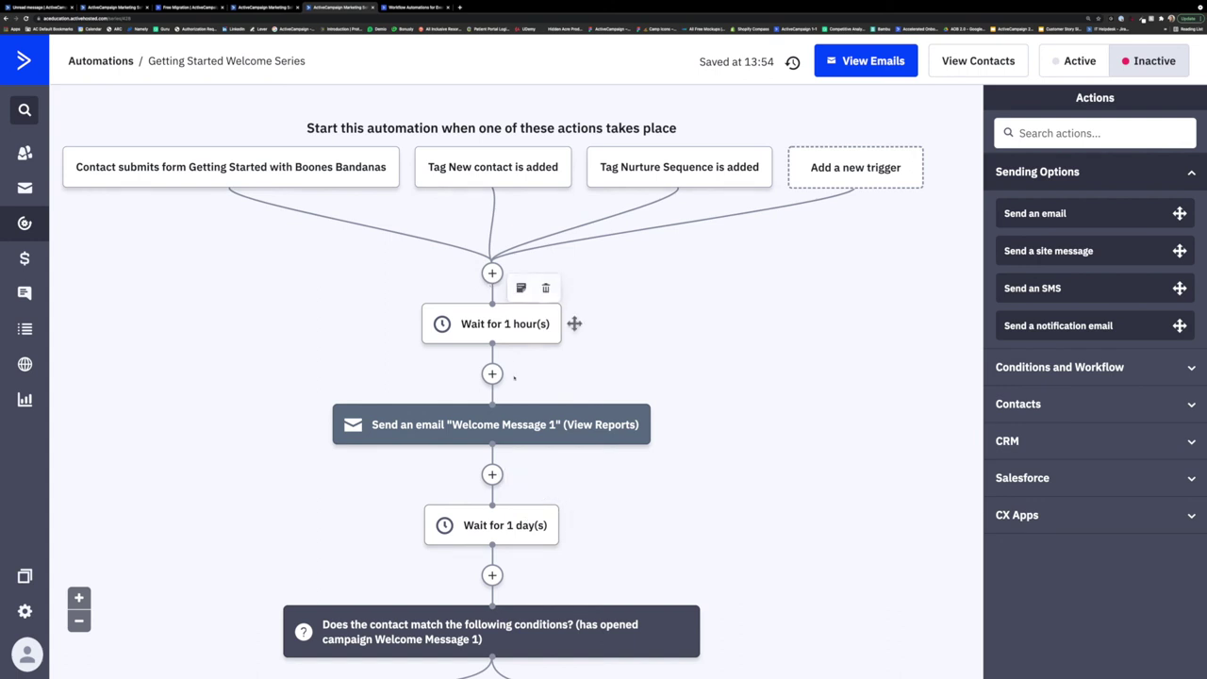
{"action": "mouse_move", "coordinate": [494, 517]}
Try a wait action of 7 weeks at the start of the first condition's Yes branch, closing the dialog without saving
{"action": "scroll", "coordinate": [494, 515], "scroll_direction": "down", "scroll_amount": 5}
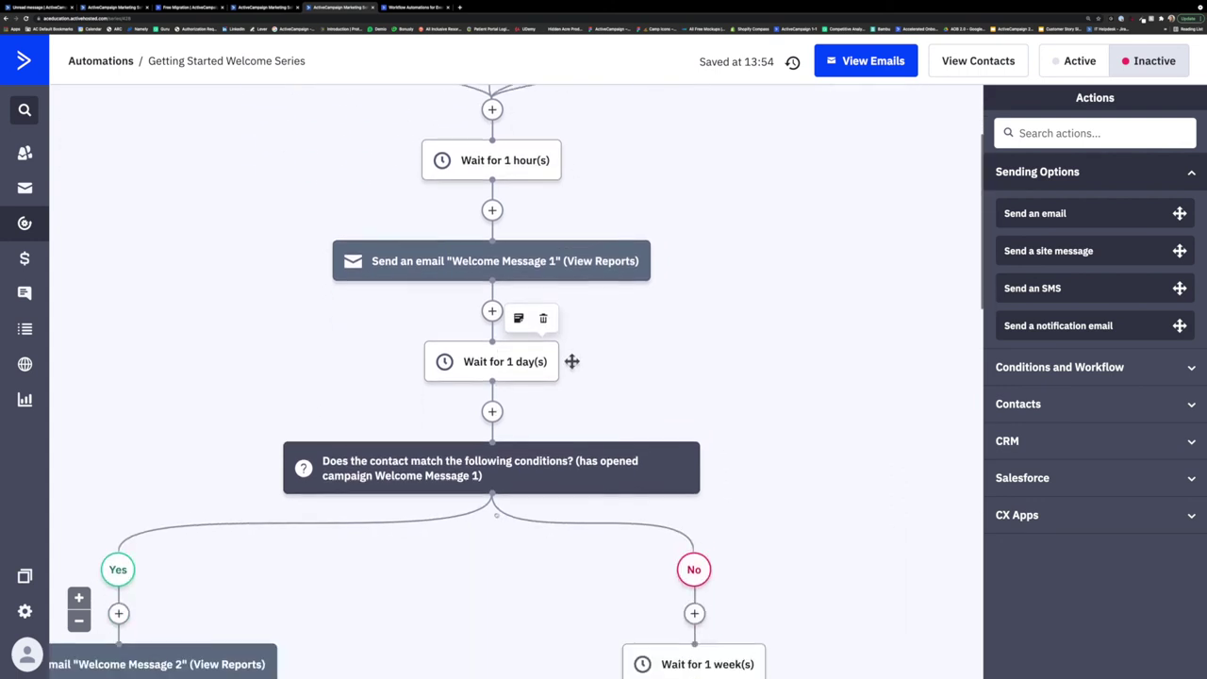
{"action": "scroll", "coordinate": [496, 515], "scroll_direction": "left", "scroll_amount": 2}
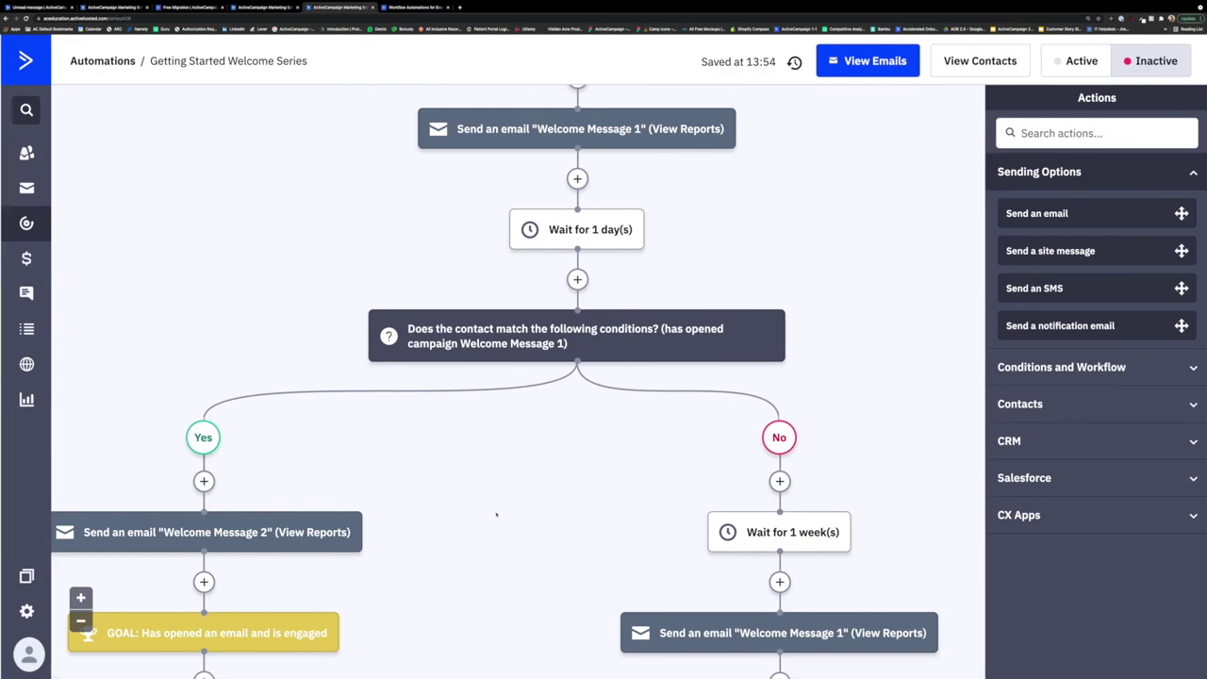
{"action": "left_click", "coordinate": [201, 481]}
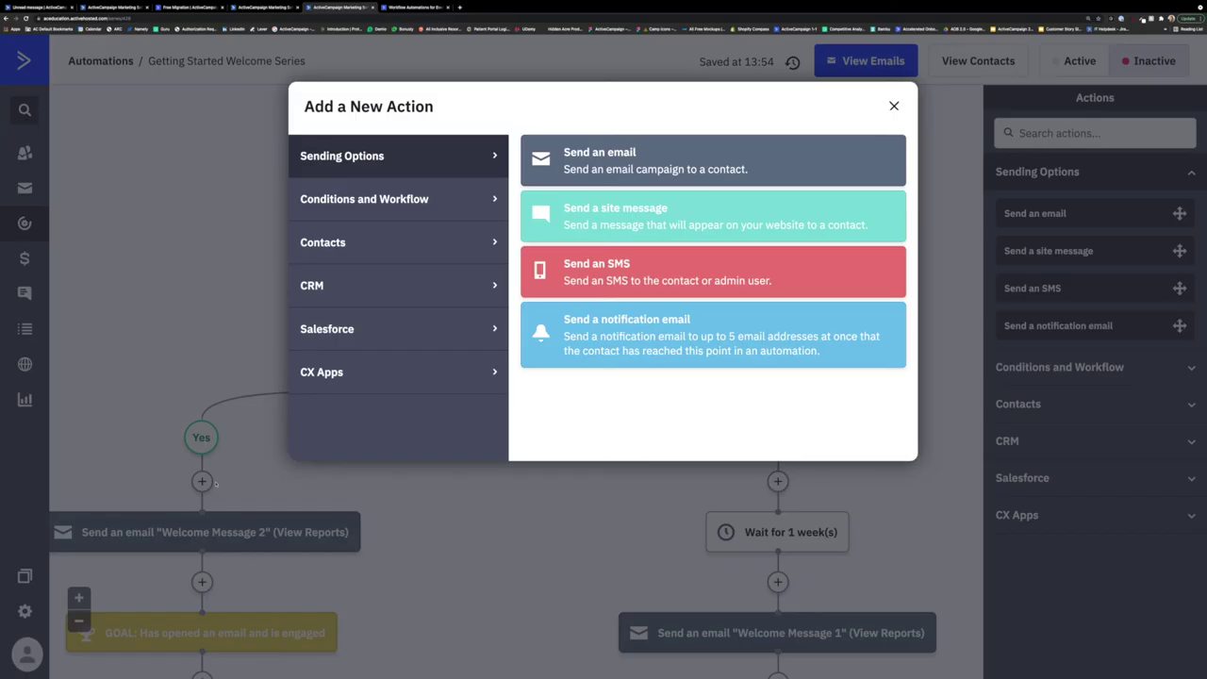
{"action": "left_click", "coordinate": [396, 202]}
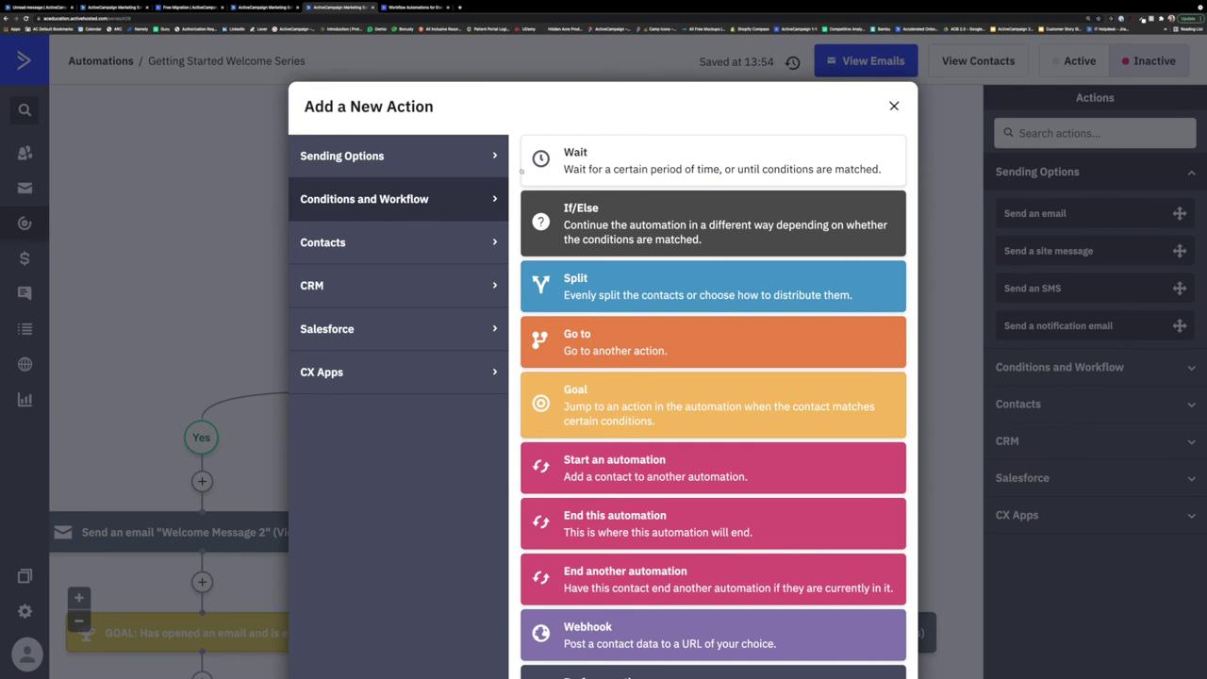
{"action": "left_click", "coordinate": [624, 157]}
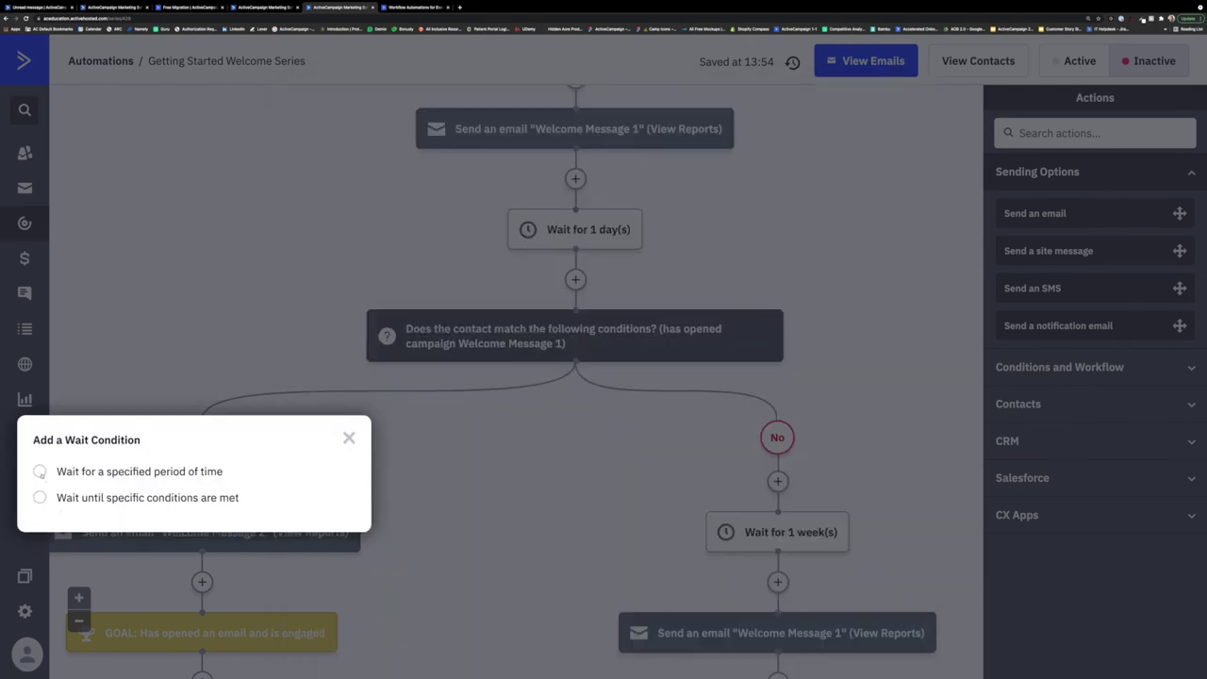
{"action": "left_click", "coordinate": [40, 472]}
{"action": "left_click", "coordinate": [171, 485]}
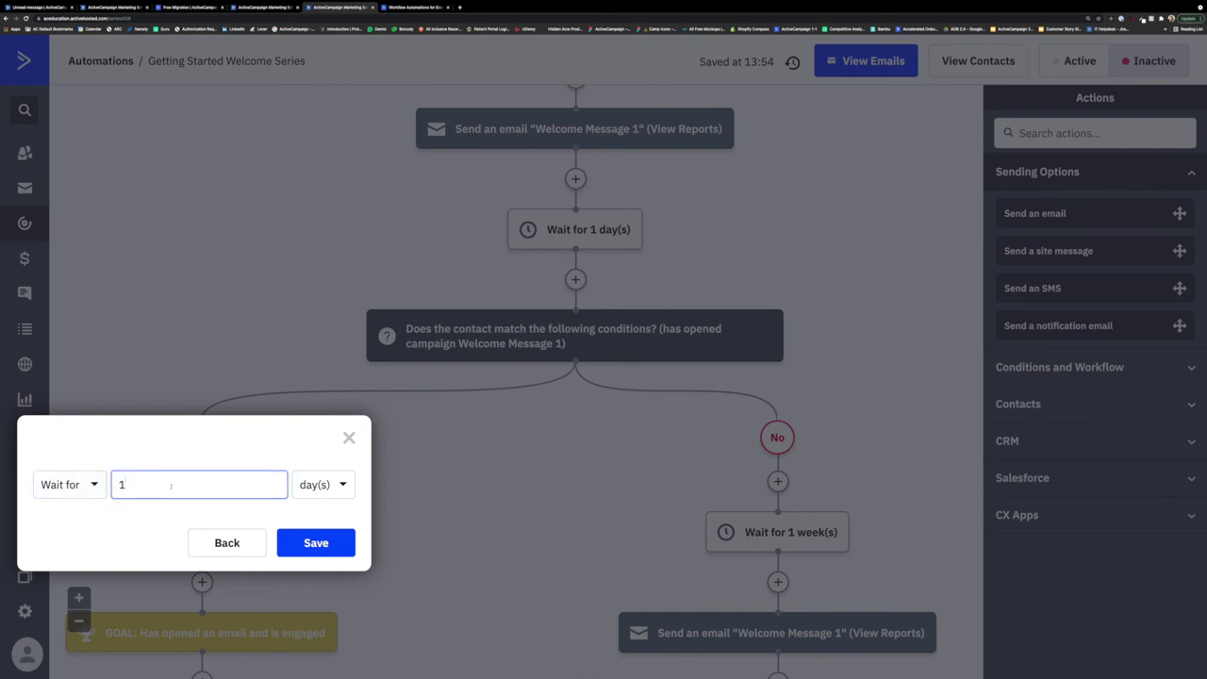
{"action": "type", "text": "00"}
{"action": "key", "text": "super+a"}
{"action": "type", "text": "7"}
{"action": "left_click", "coordinate": [323, 485]}
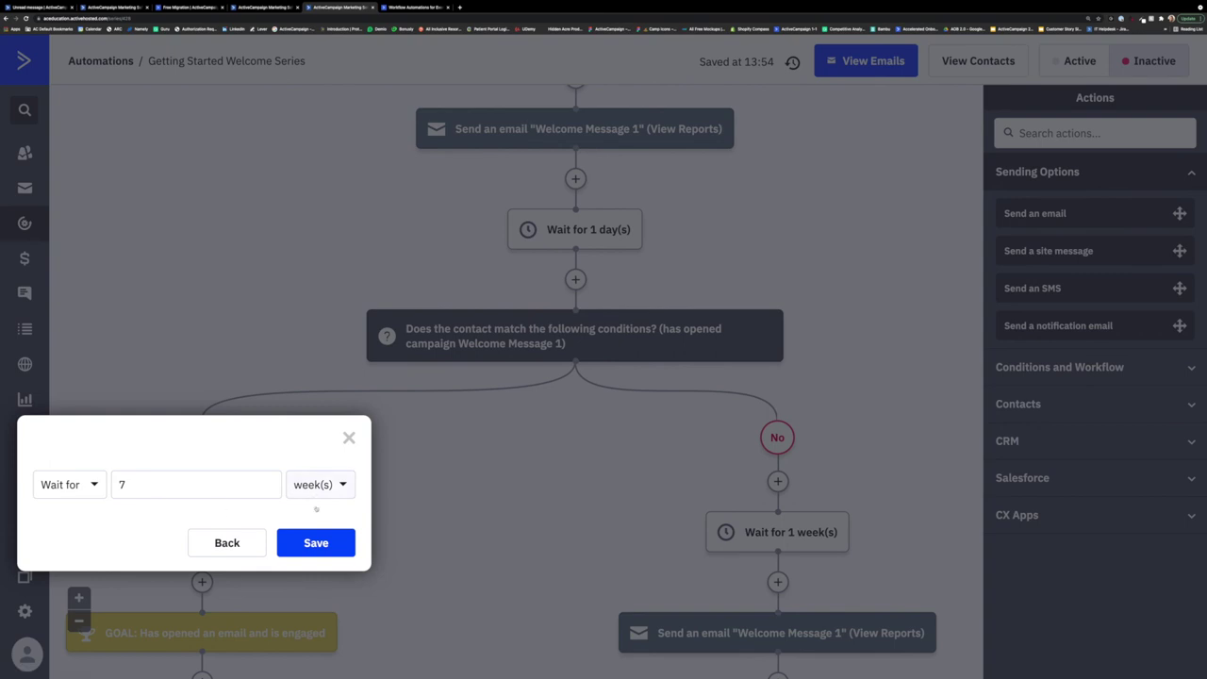
{"action": "left_click", "coordinate": [349, 438]}
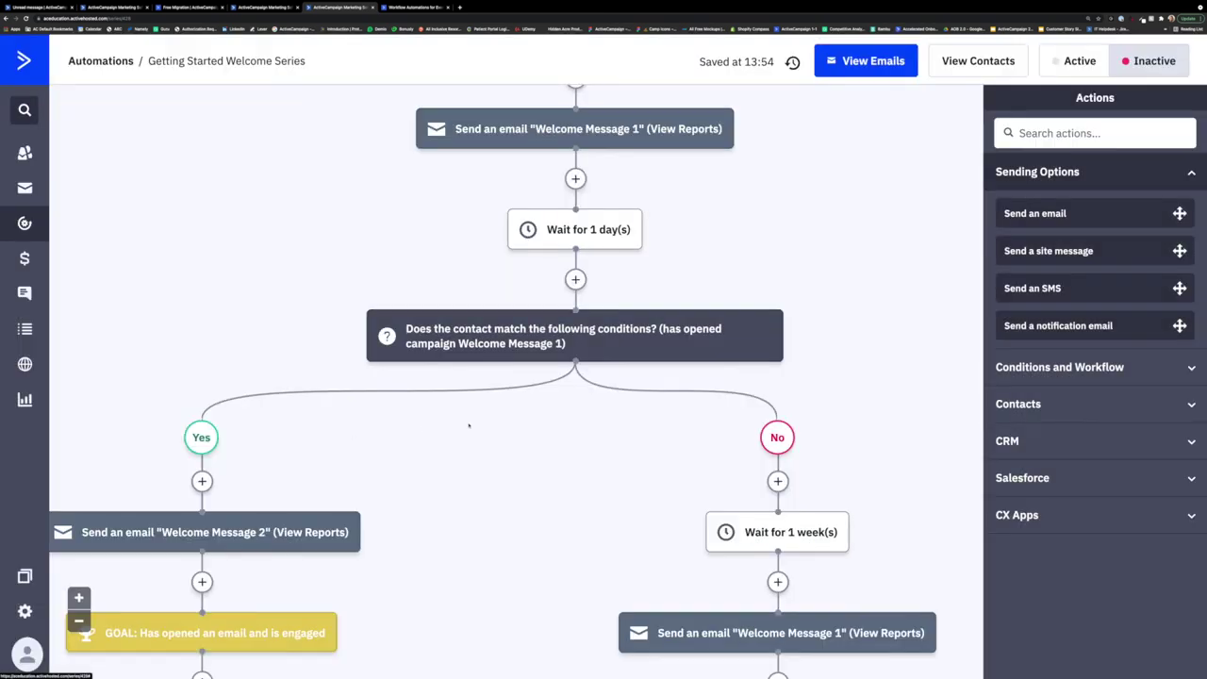
Inspect the notification email settings on the second condition's No branch and cancel without changes
{"action": "scroll", "coordinate": [553, 440], "scroll_direction": "down", "scroll_amount": 1}
{"action": "scroll", "coordinate": [553, 440], "scroll_direction": "down", "scroll_amount": 10}
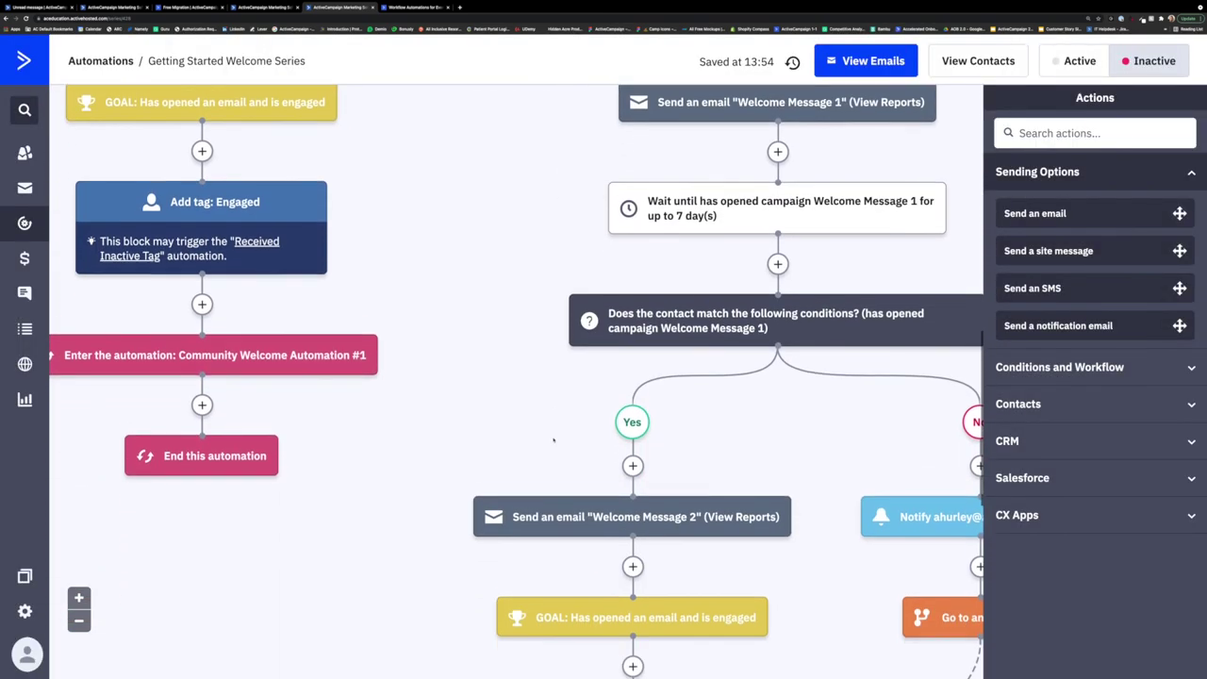
{"action": "scroll", "coordinate": [554, 439], "scroll_direction": "right", "scroll_amount": 3}
{"action": "mouse_move", "coordinate": [945, 472]}
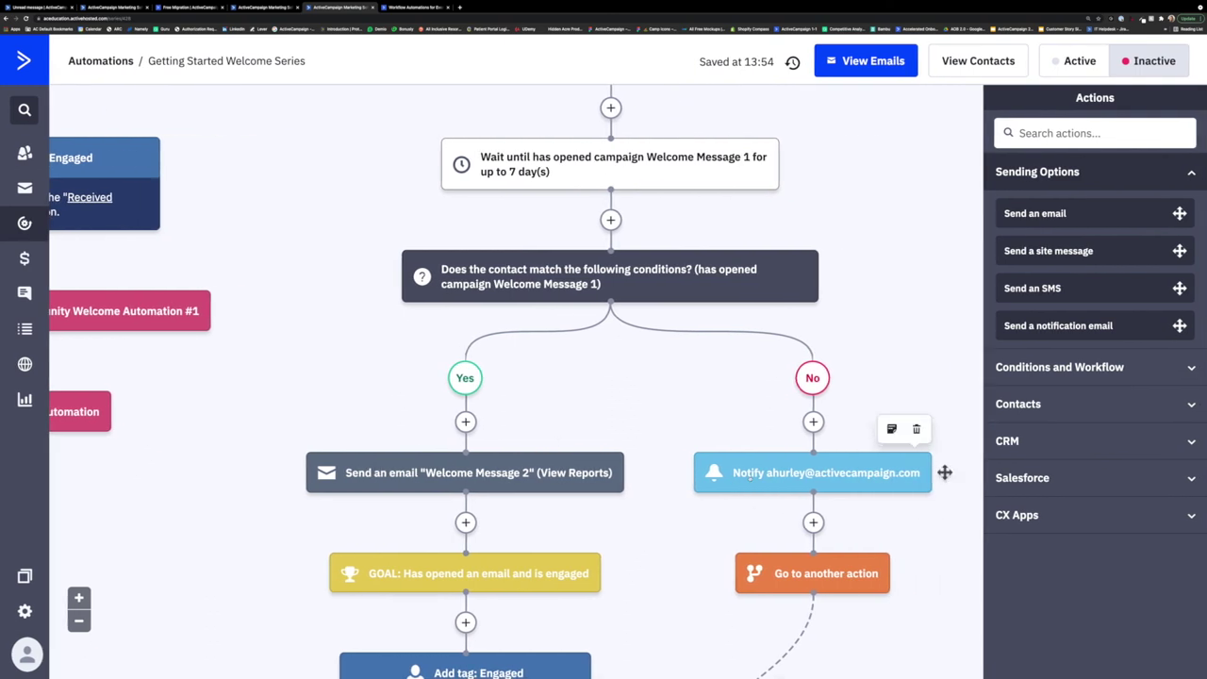
{"action": "left_click", "coordinate": [749, 474]}
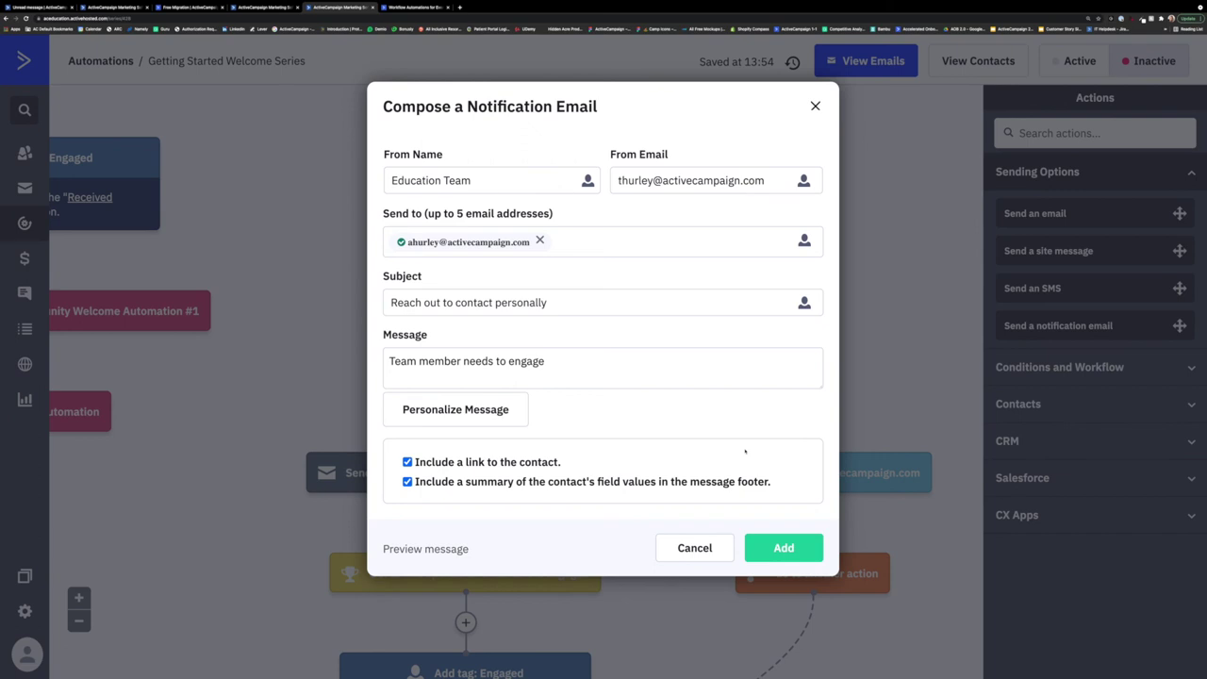
{"action": "left_click", "coordinate": [695, 548]}
Examine the resend path from the 1-week wait through the second condition's branches to the end of the automation
{"action": "mouse_move", "coordinate": [638, 474]}
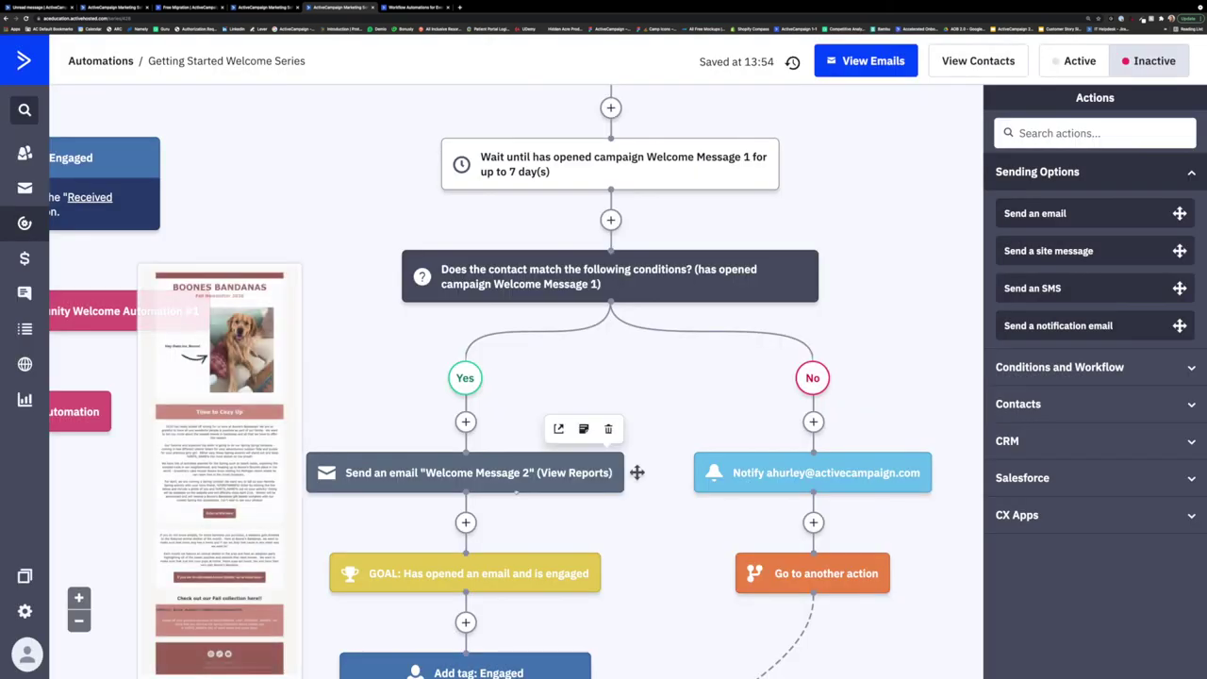
{"action": "left_click_drag", "start_coordinate": [639, 474], "coordinate": [635, 525]}
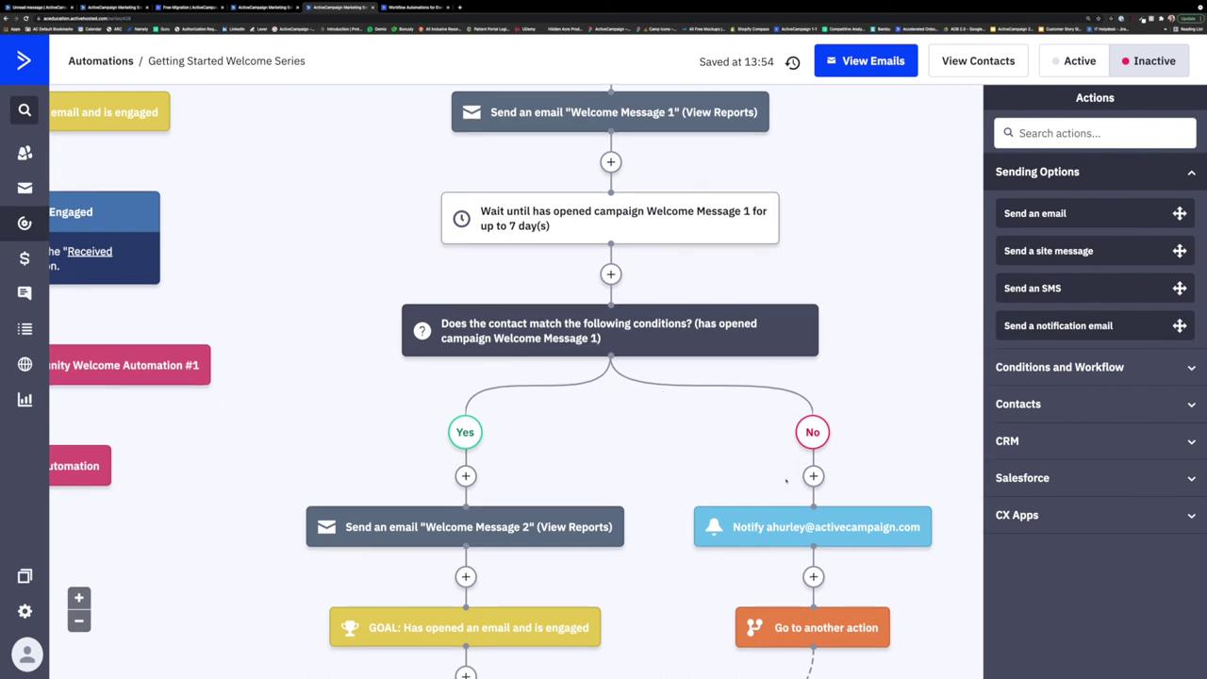
{"action": "mouse_move", "coordinate": [831, 329]}
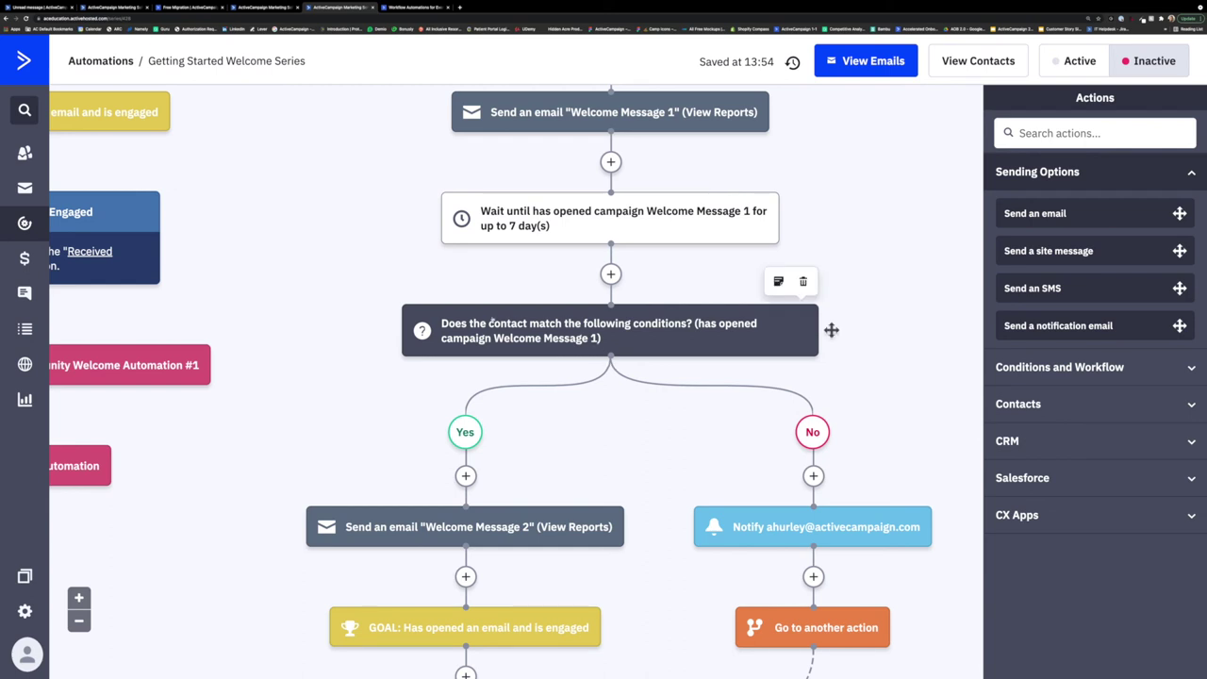
{"action": "scroll", "coordinate": [830, 329], "scroll_direction": "up", "scroll_amount": 4}
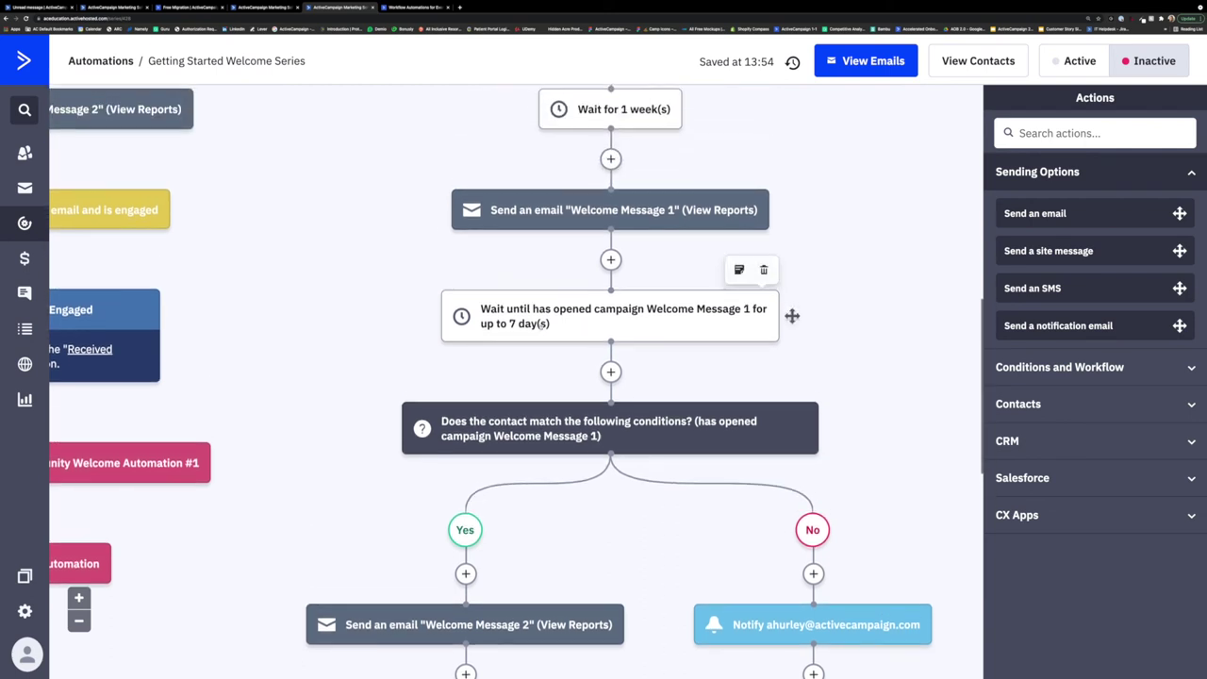
{"action": "mouse_move", "coordinate": [781, 308]}
{"action": "scroll", "coordinate": [781, 308], "scroll_direction": "down", "scroll_amount": 3}
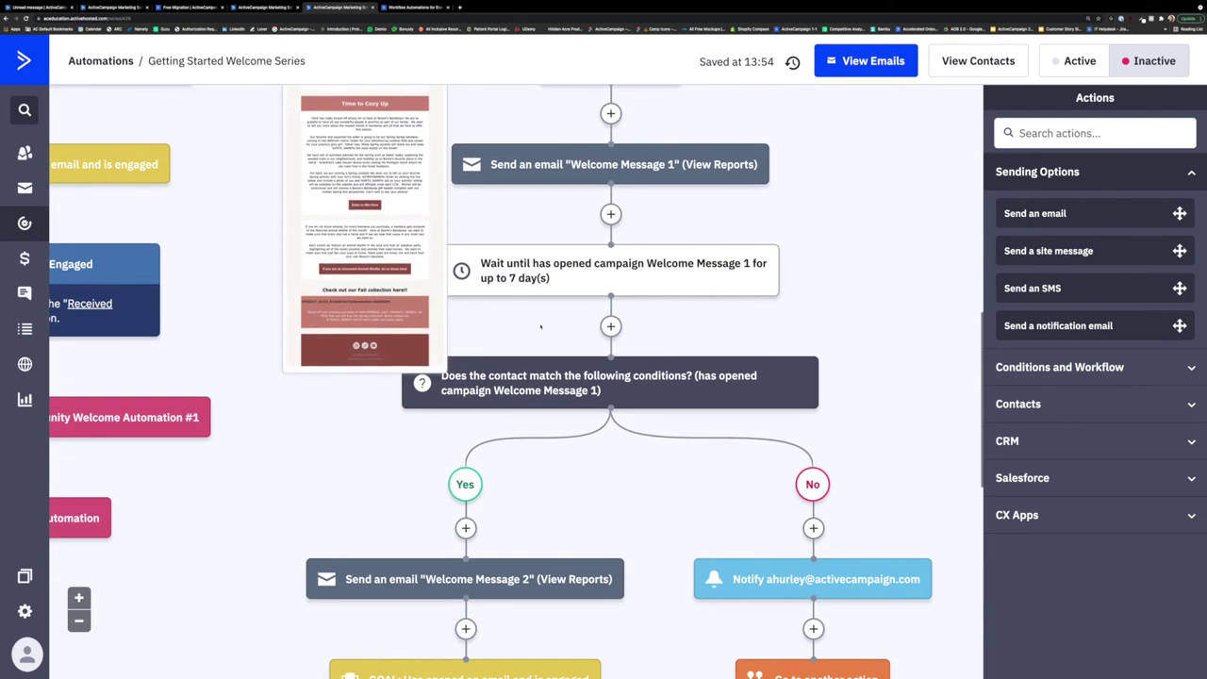
{"action": "mouse_move", "coordinate": [830, 382]}
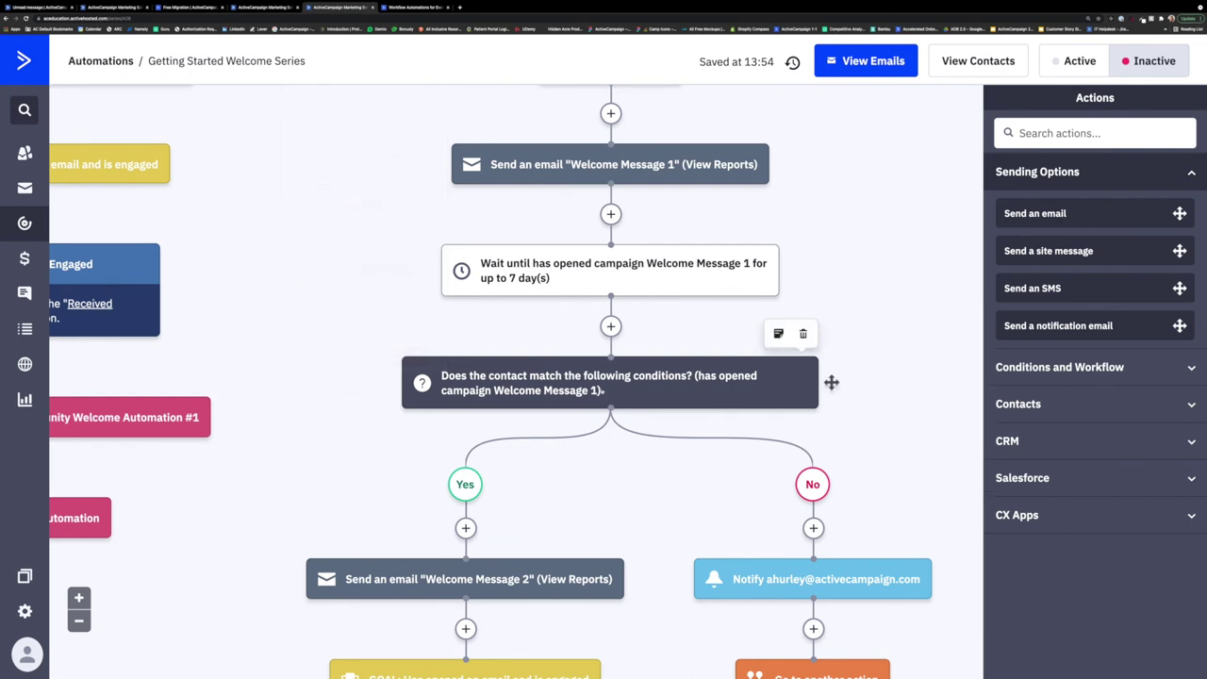
{"action": "scroll", "coordinate": [830, 382], "scroll_direction": "up", "scroll_amount": 5}
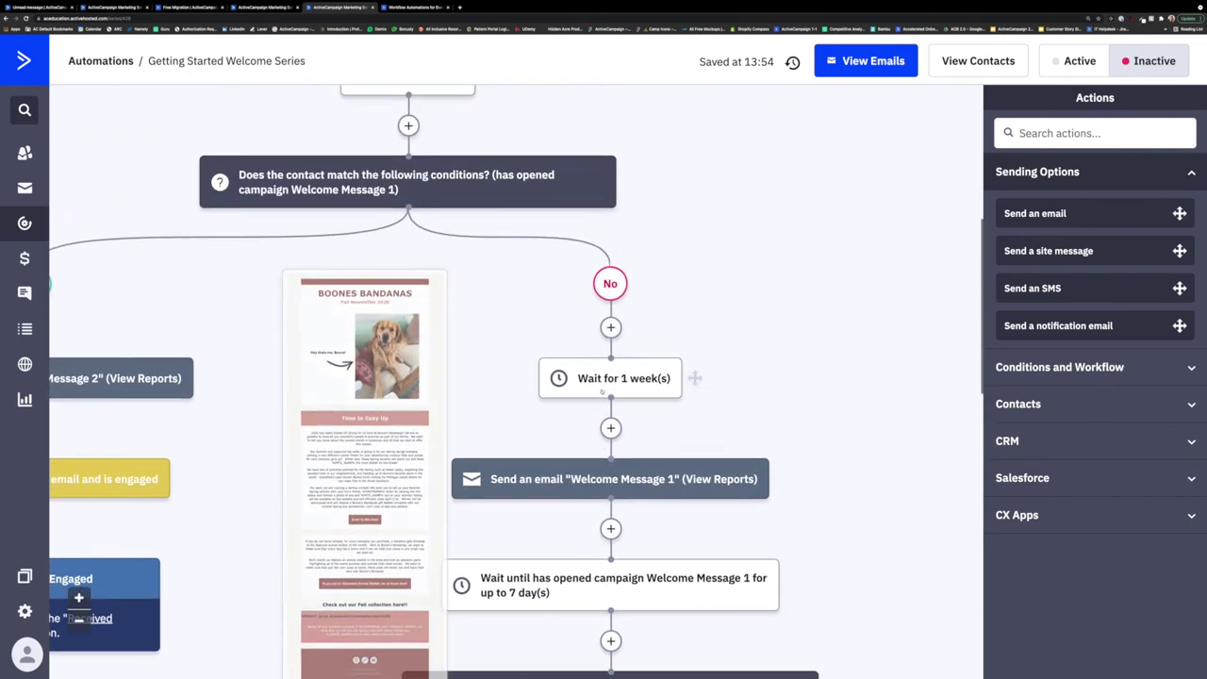
{"action": "scroll", "coordinate": [602, 390], "scroll_direction": "down", "scroll_amount": 5}
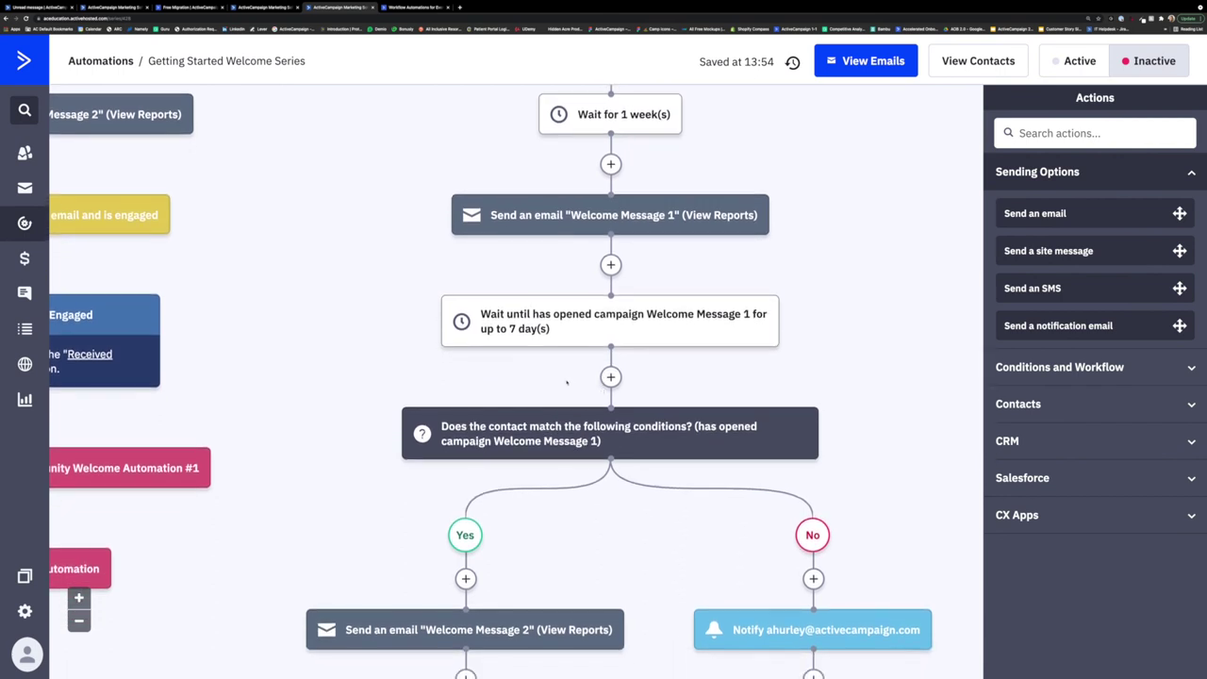
{"action": "scroll", "coordinate": [567, 382], "scroll_direction": "up", "scroll_amount": 2}
{"action": "scroll", "coordinate": [567, 381], "scroll_direction": "down", "scroll_amount": 5}
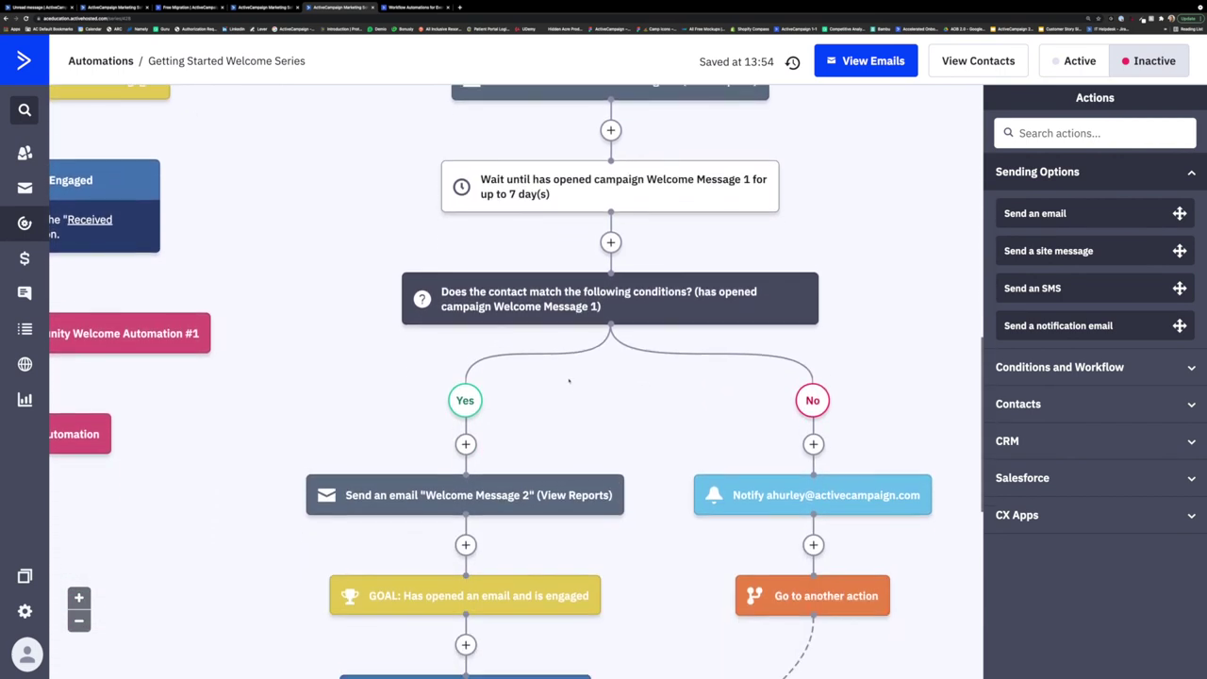
{"action": "scroll", "coordinate": [568, 381], "scroll_direction": "down", "scroll_amount": 6}
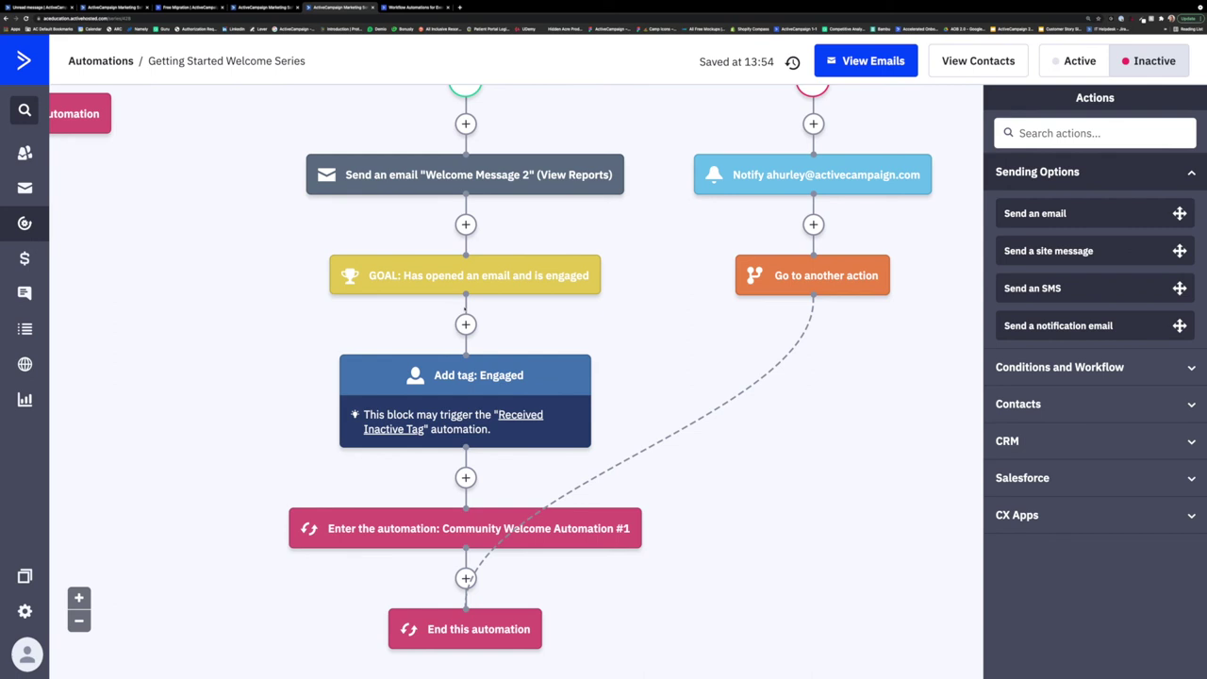
{"action": "scroll", "coordinate": [497, 281], "scroll_direction": "up", "scroll_amount": 2}
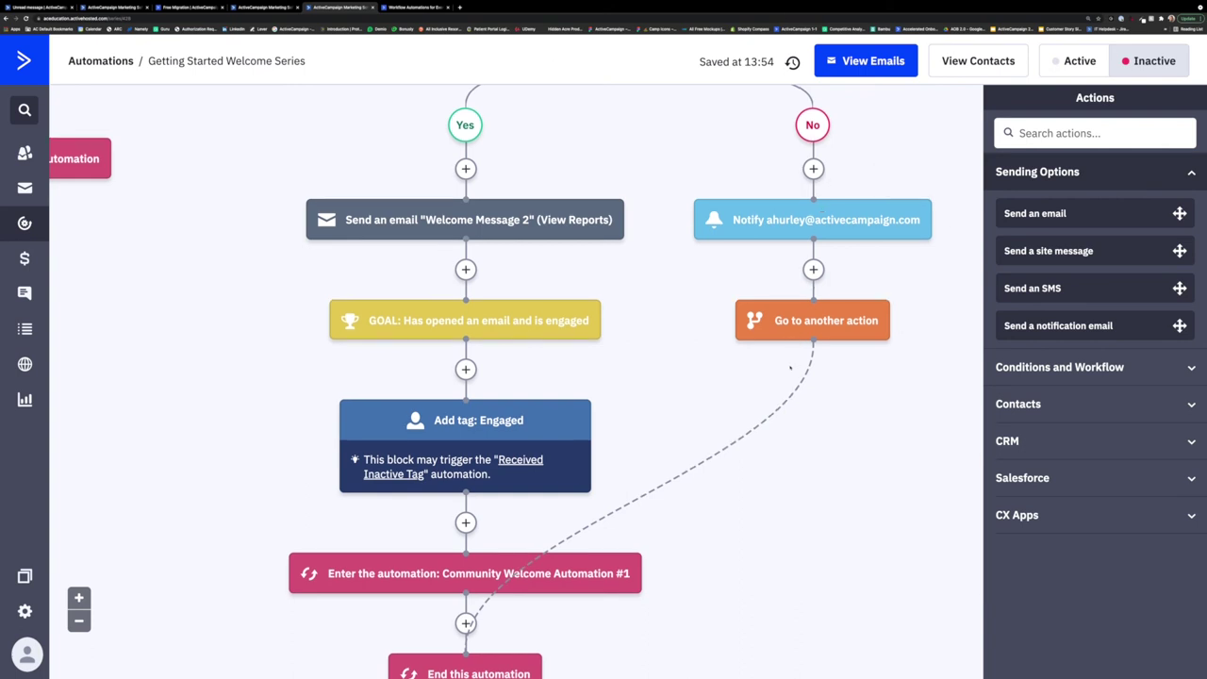
Review the Contacts and CRM actions available on the second condition's No branch, including the Add a Deal settings, without adding one
{"action": "left_click", "coordinate": [813, 169]}
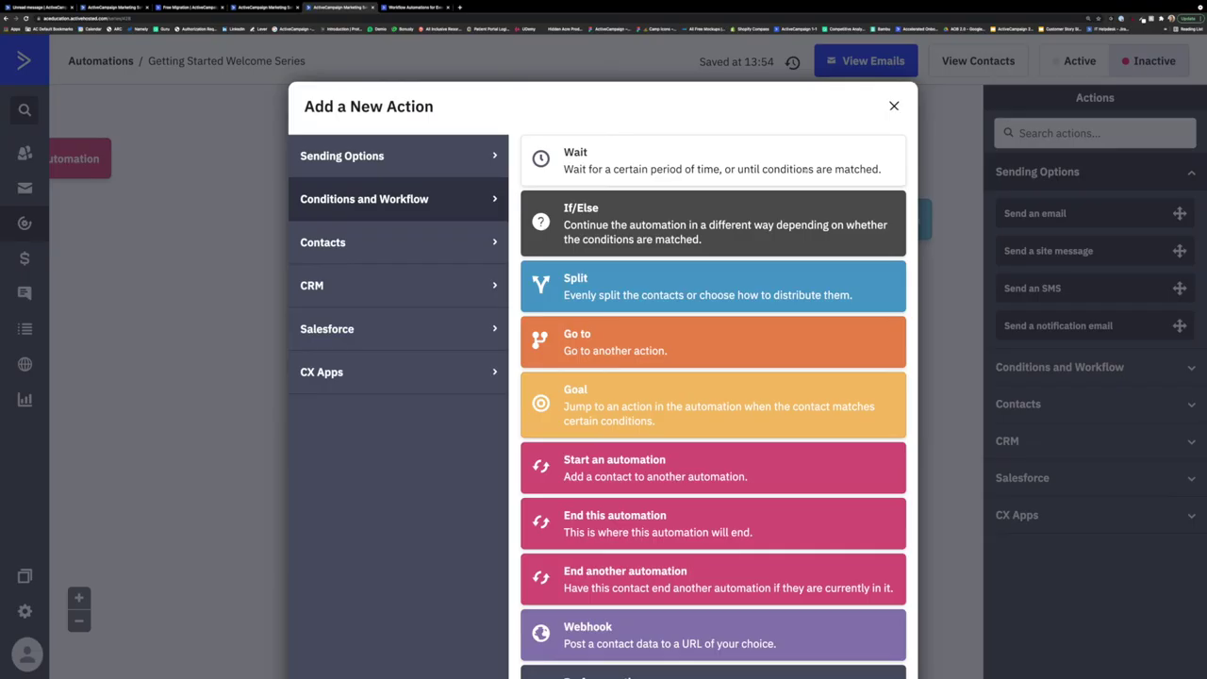
{"action": "left_click", "coordinate": [396, 242]}
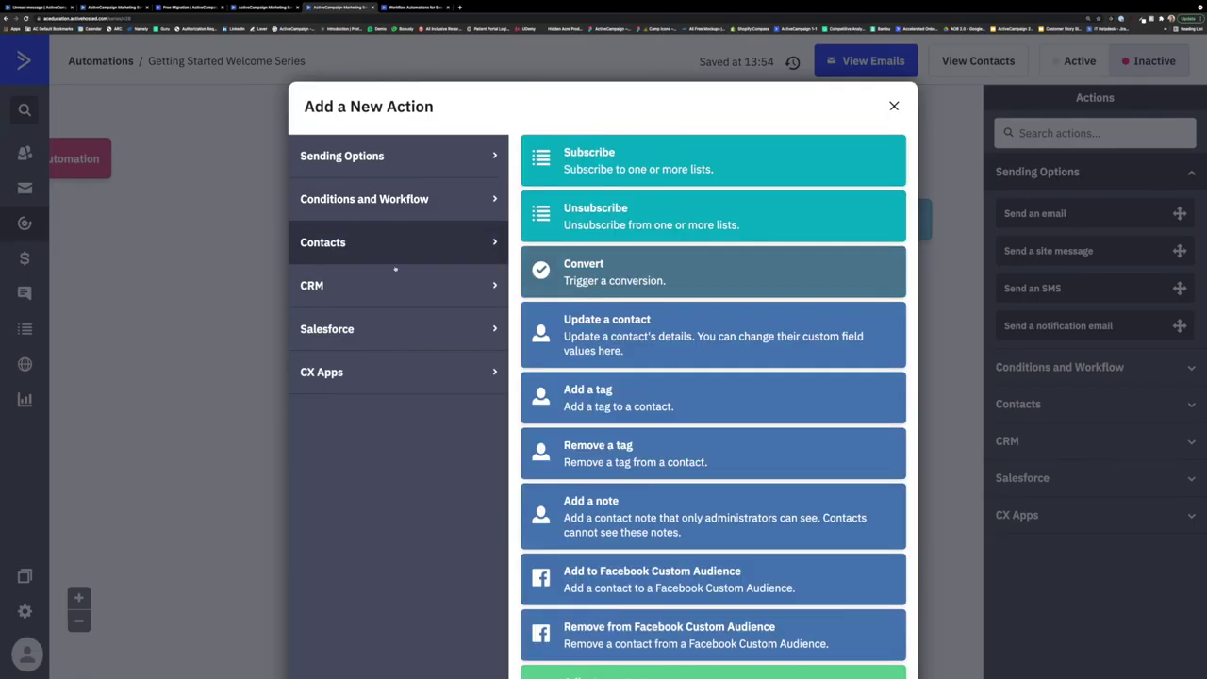
{"action": "left_click", "coordinate": [394, 286]}
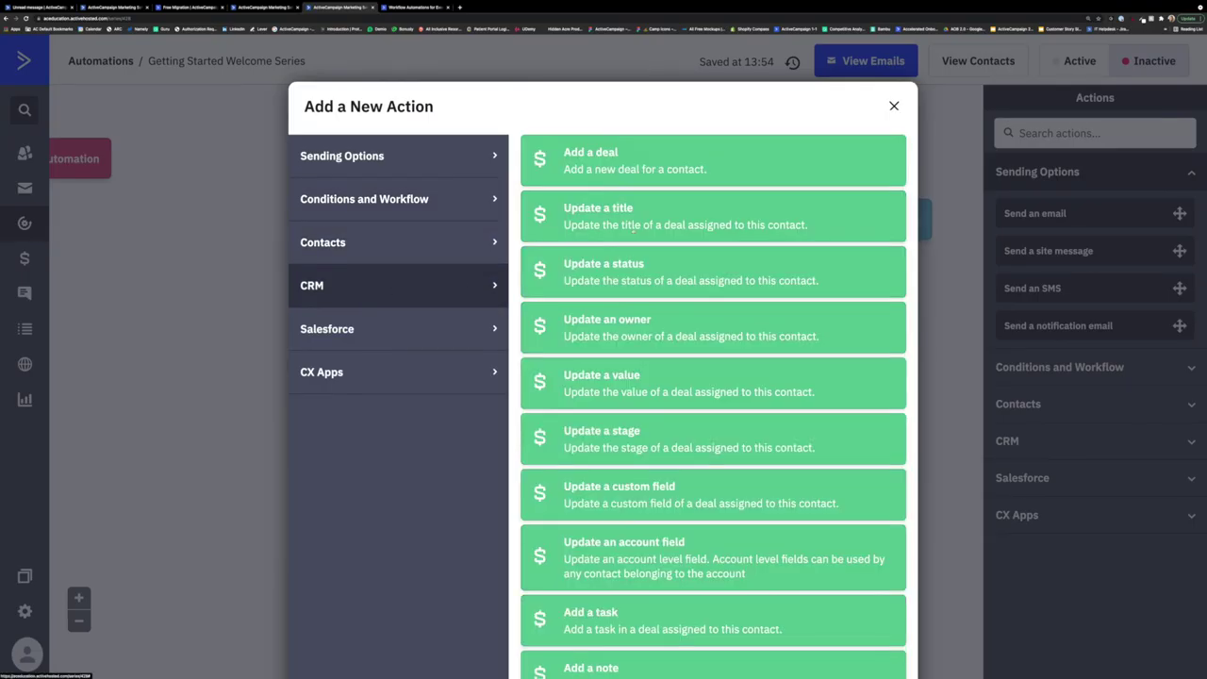
{"action": "left_click", "coordinate": [618, 152]}
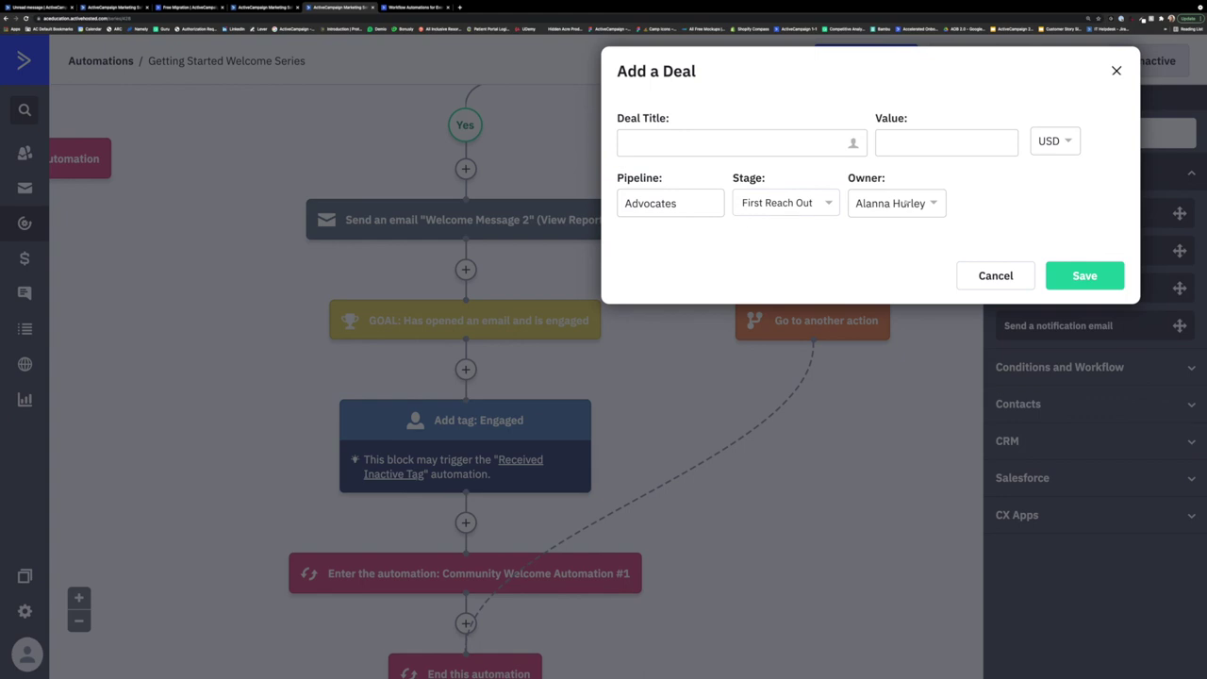
{"action": "left_click", "coordinate": [1116, 71]}
Review the engagement goal's name and its Welcome Message 1 opened condition, closing the condition editor and saving the goal
{"action": "mouse_move", "coordinate": [445, 322]}
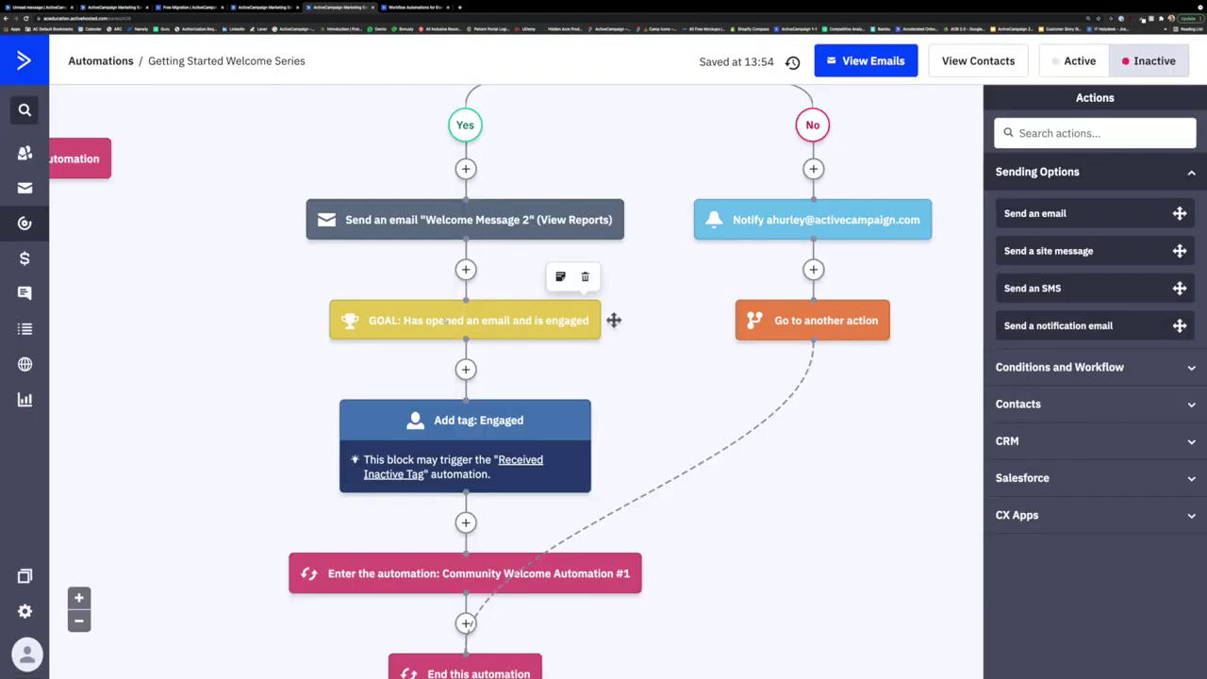
{"action": "left_click", "coordinate": [445, 321]}
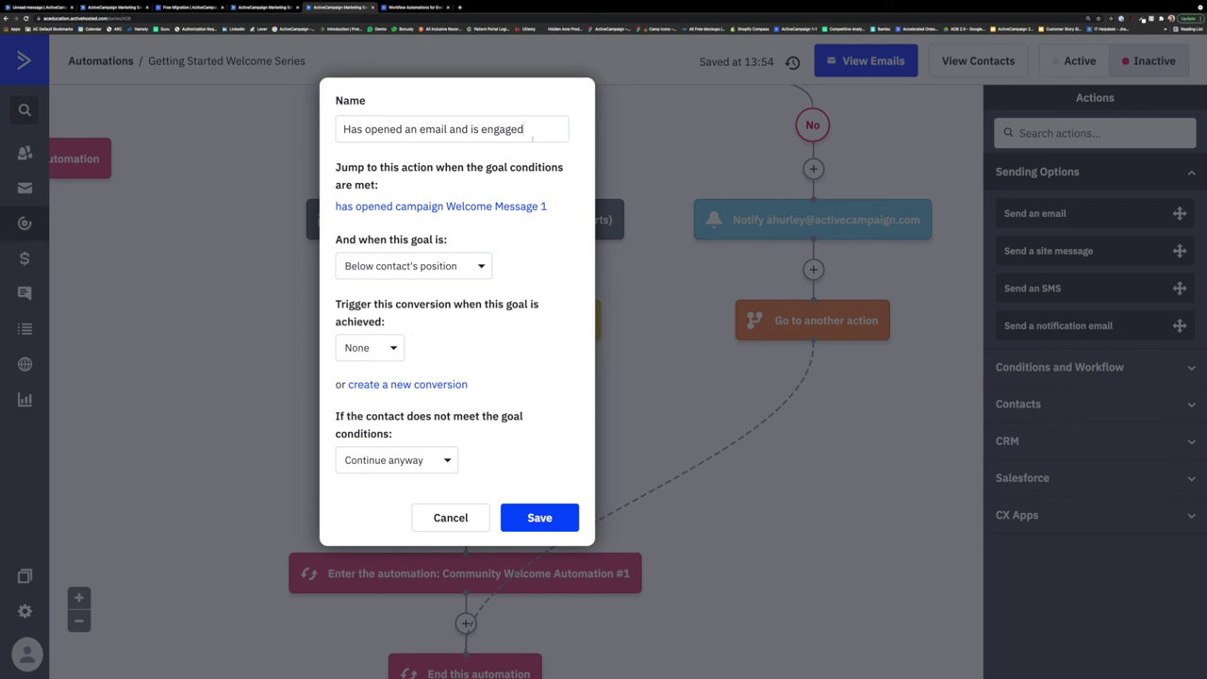
{"action": "left_click_drag", "start_coordinate": [523, 129], "coordinate": [323, 134]}
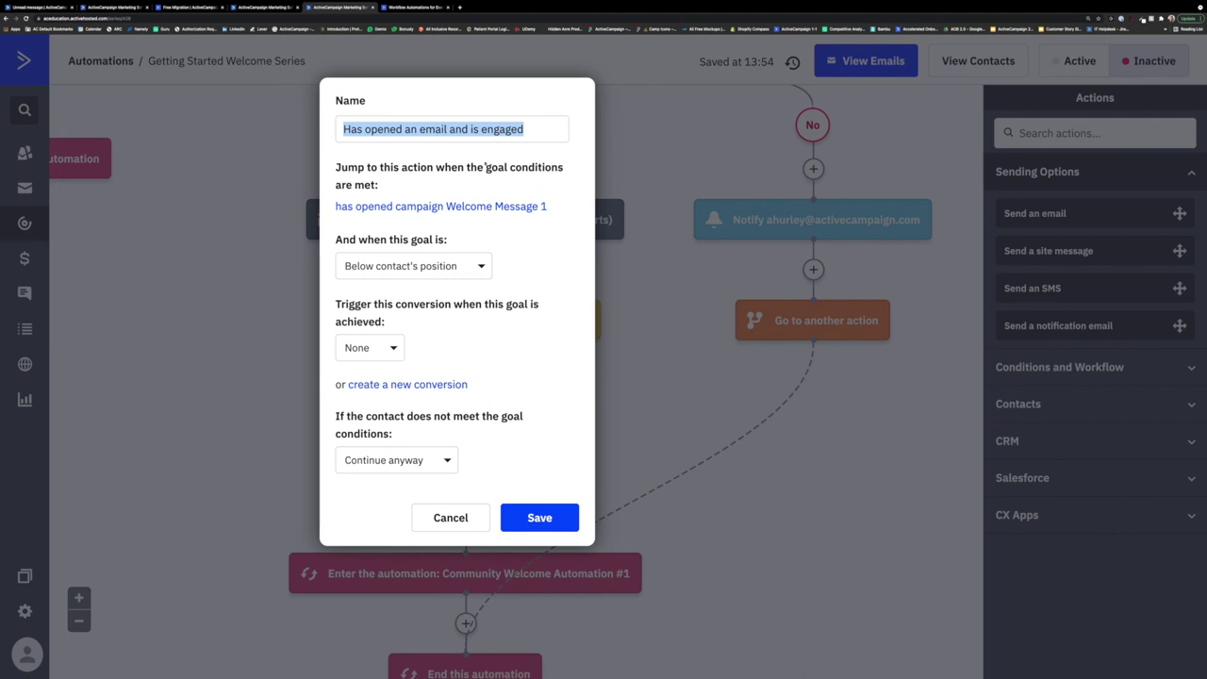
{"action": "left_click_drag", "start_coordinate": [551, 206], "coordinate": [443, 206]}
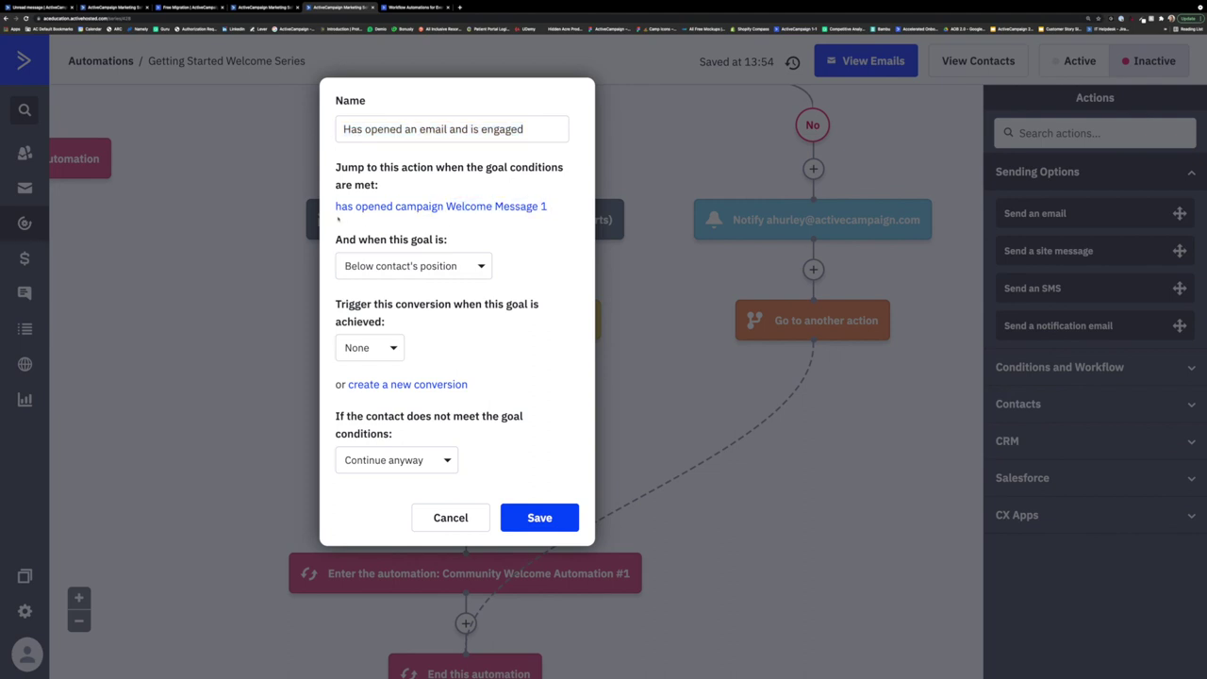
{"action": "left_click_drag", "start_coordinate": [549, 206], "coordinate": [336, 214]}
{"action": "left_click", "coordinate": [520, 368]}
{"action": "left_click", "coordinate": [436, 205]}
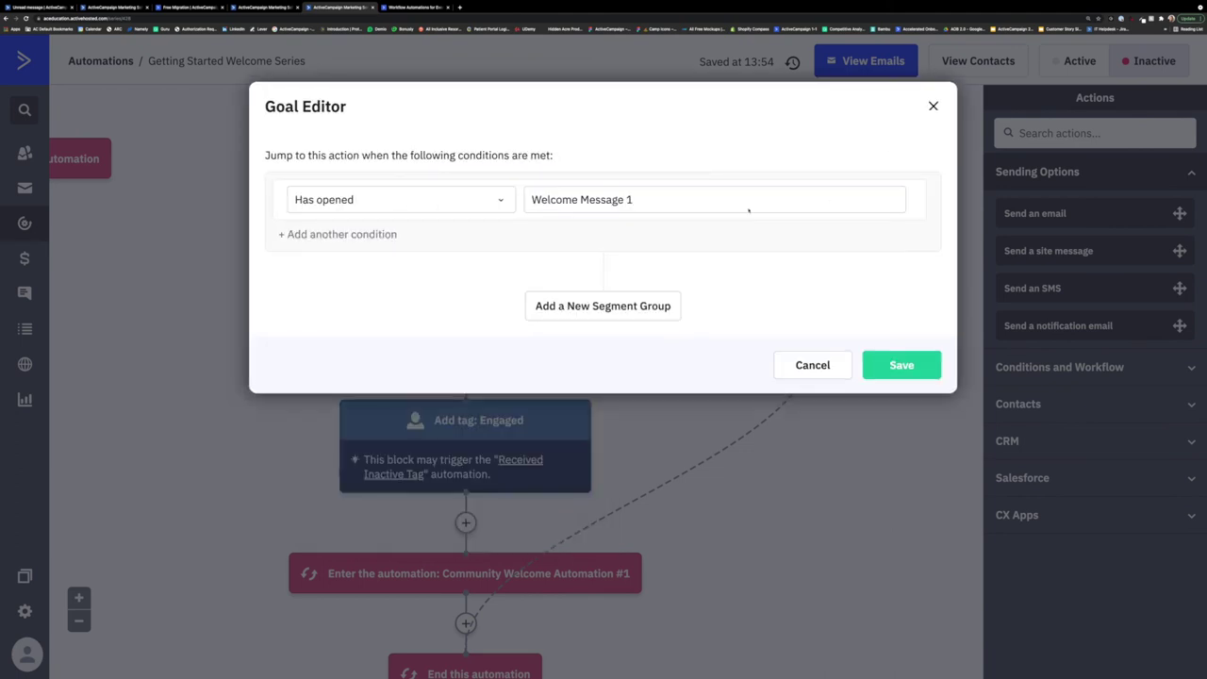
{"action": "left_click", "coordinate": [932, 106]}
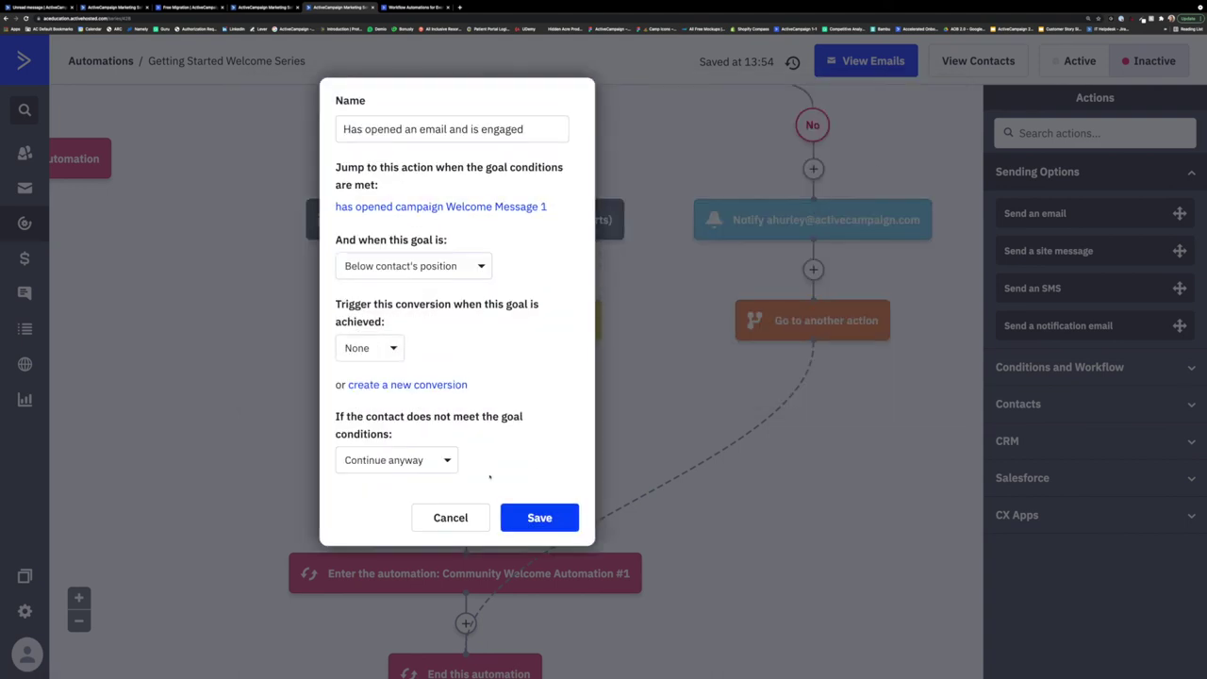
{"action": "left_click", "coordinate": [528, 520]}
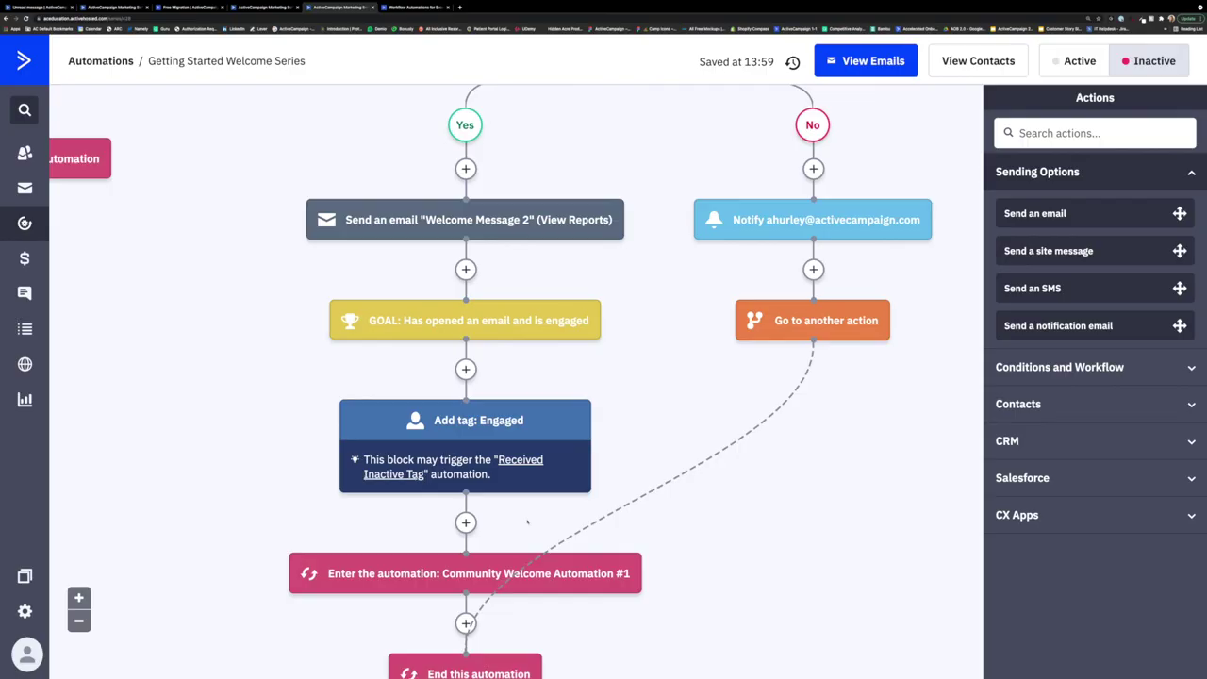
Examine the CRM and Contacts actions that can be added between the Engaged tag and the Community Welcome Automation #1 block
{"action": "scroll", "coordinate": [638, 506], "scroll_direction": "down", "scroll_amount": 2}
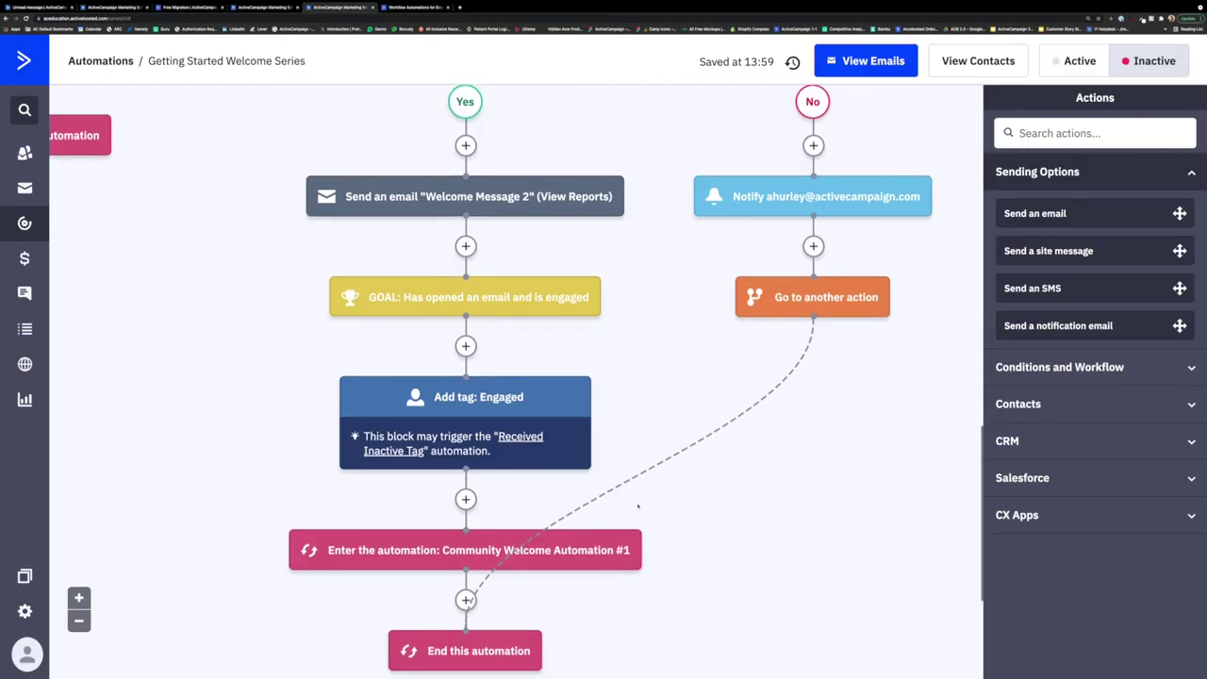
{"action": "mouse_move", "coordinate": [654, 495]}
{"action": "scroll", "coordinate": [638, 506], "scroll_direction": "down", "scroll_amount": 1}
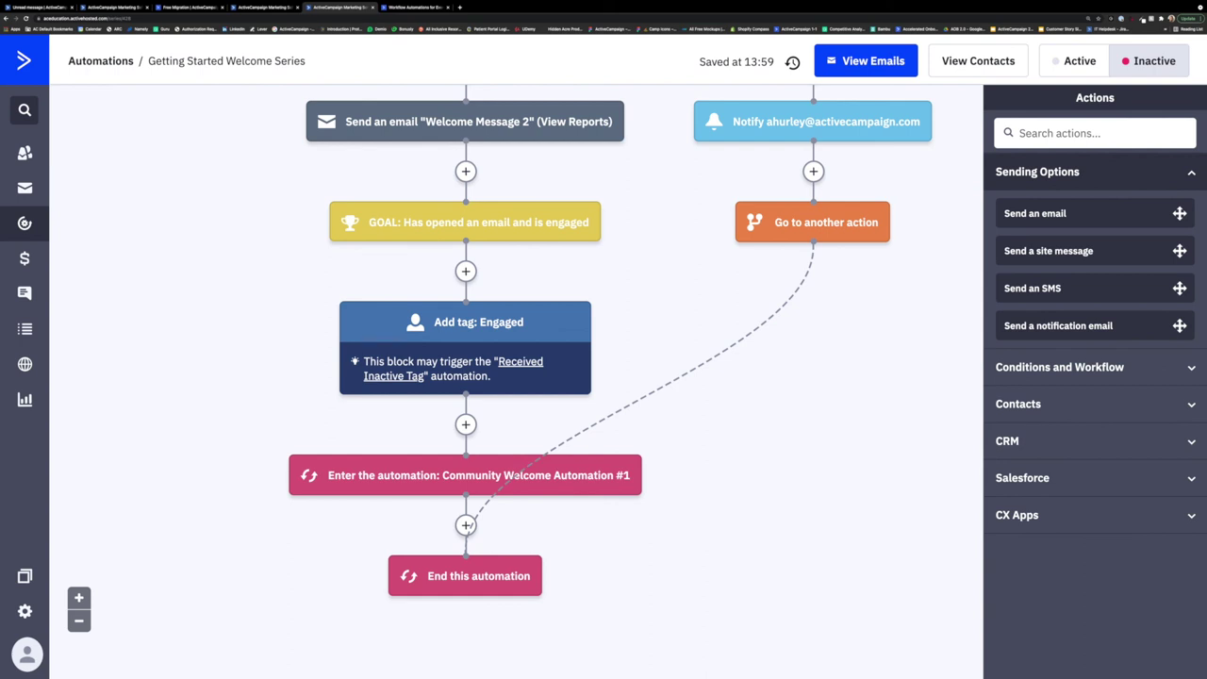
{"action": "mouse_move", "coordinate": [654, 474]}
{"action": "left_click", "coordinate": [466, 424]}
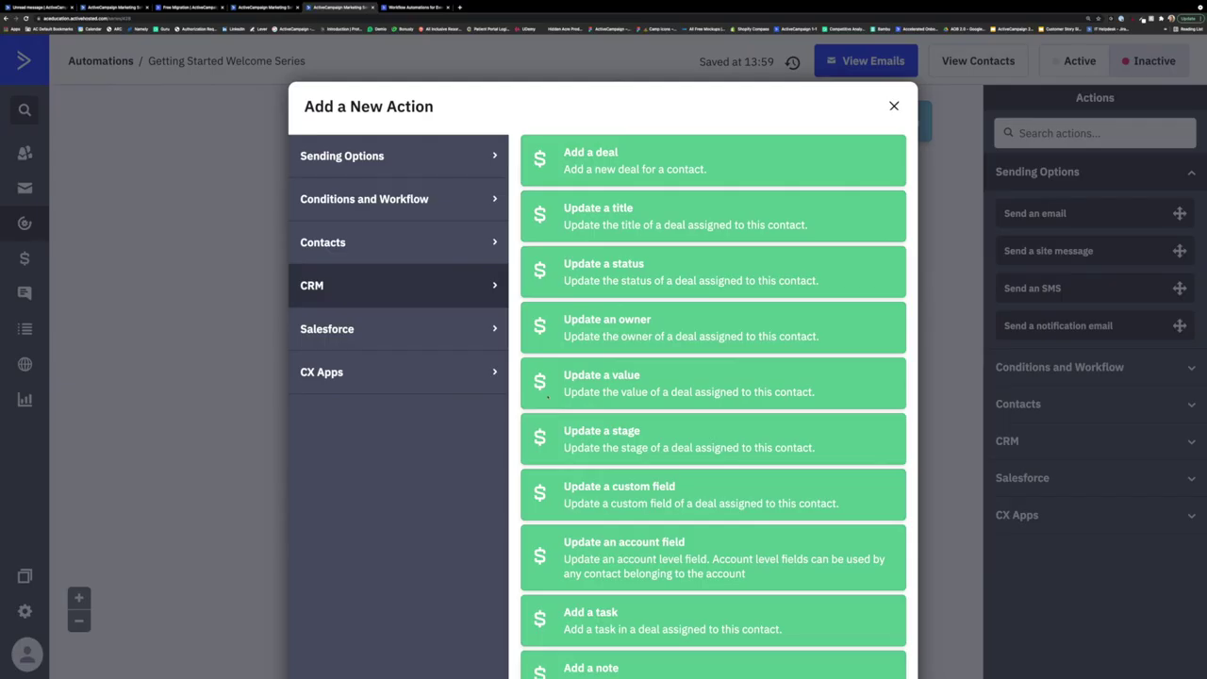
{"action": "scroll", "coordinate": [572, 377], "scroll_direction": "down", "scroll_amount": 5}
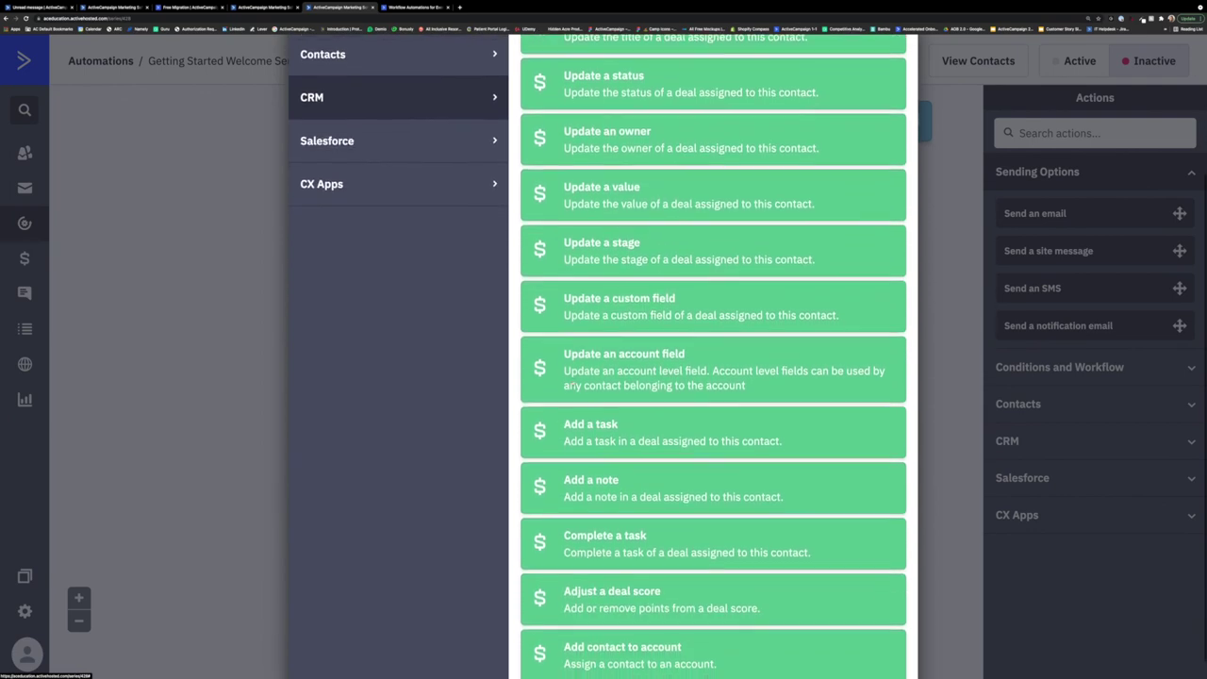
{"action": "scroll", "coordinate": [462, 256], "scroll_direction": "up", "scroll_amount": 5}
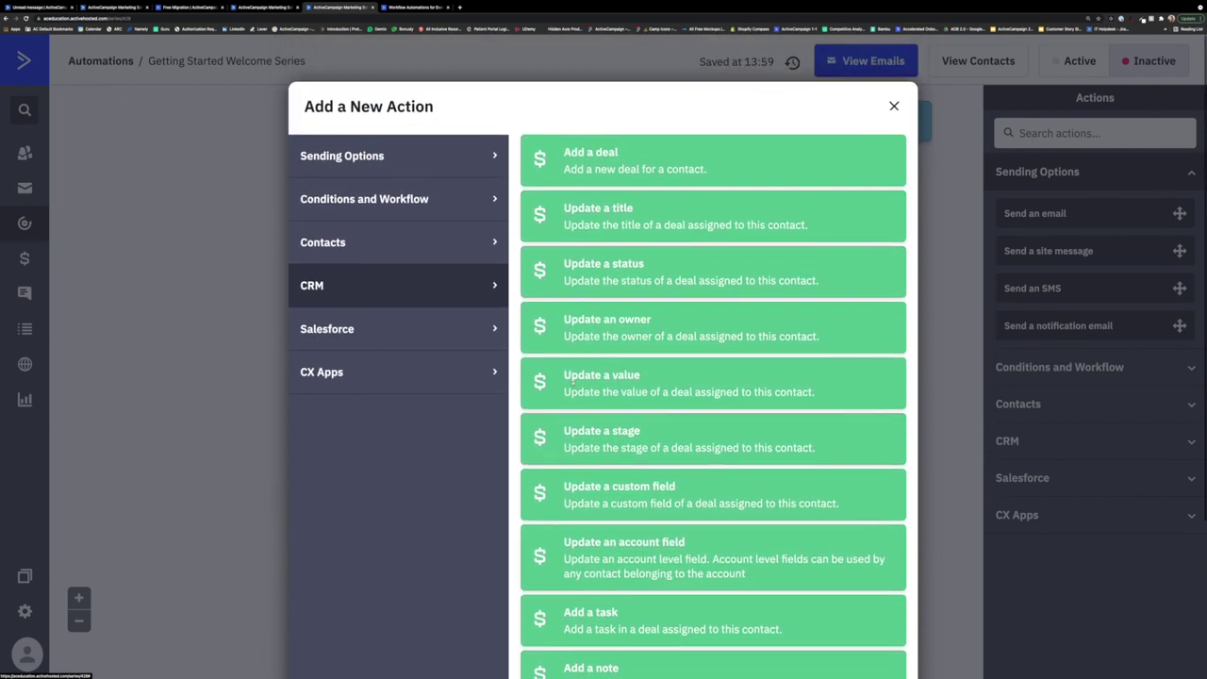
{"action": "left_click", "coordinate": [422, 234]}
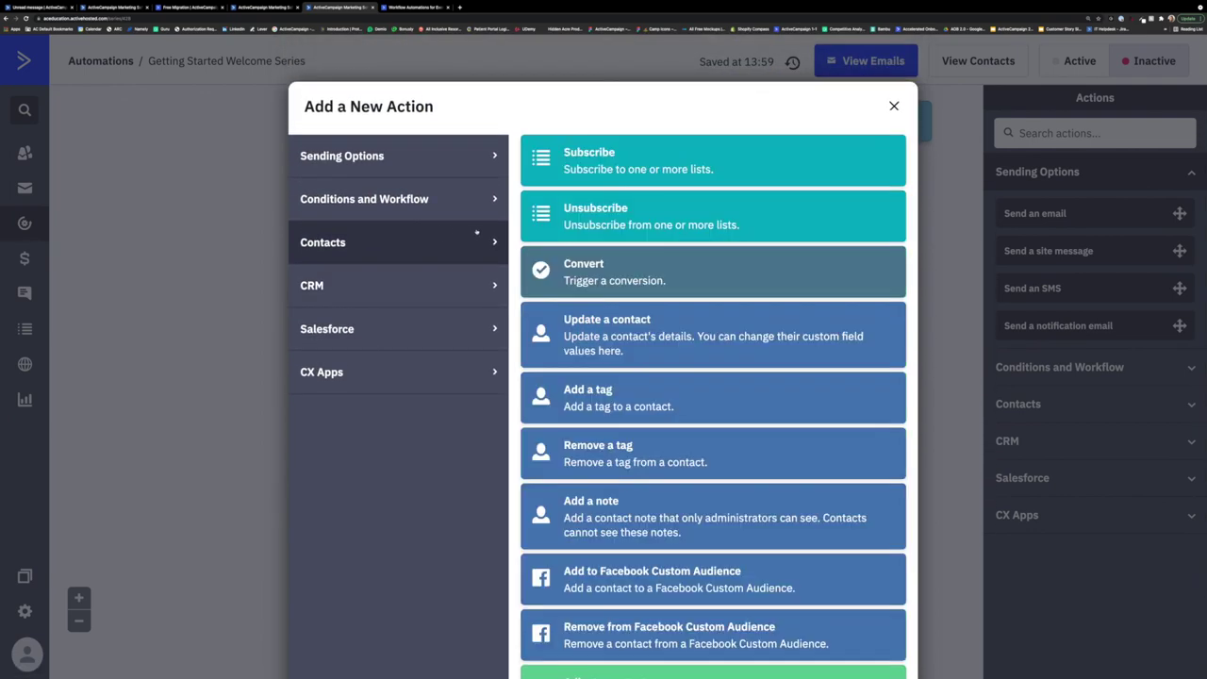
{"action": "scroll", "coordinate": [514, 271], "scroll_direction": "down", "scroll_amount": 2}
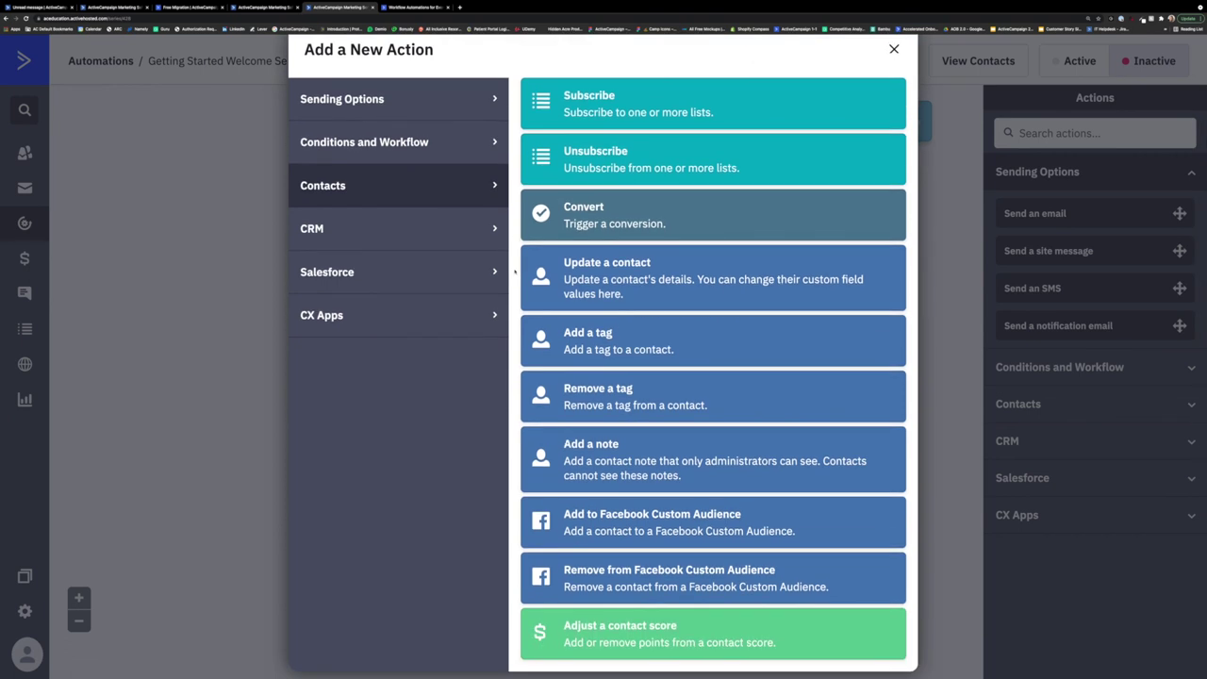
{"action": "scroll", "coordinate": [514, 272], "scroll_direction": "up", "scroll_amount": 2}
Examine the Conditions and Workflow, Sending Options and CX Apps actions, and close the action chooser without adding anything
{"action": "left_click", "coordinate": [375, 212]}
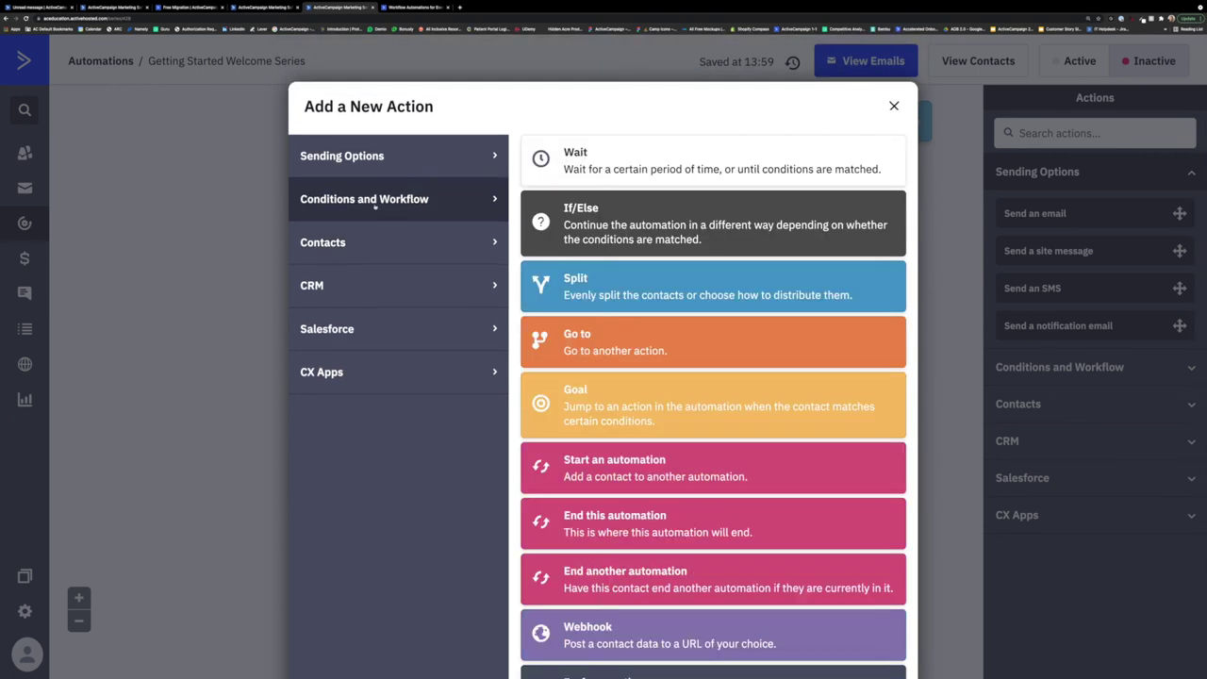
{"action": "scroll", "coordinate": [549, 241], "scroll_direction": "down", "scroll_amount": 2}
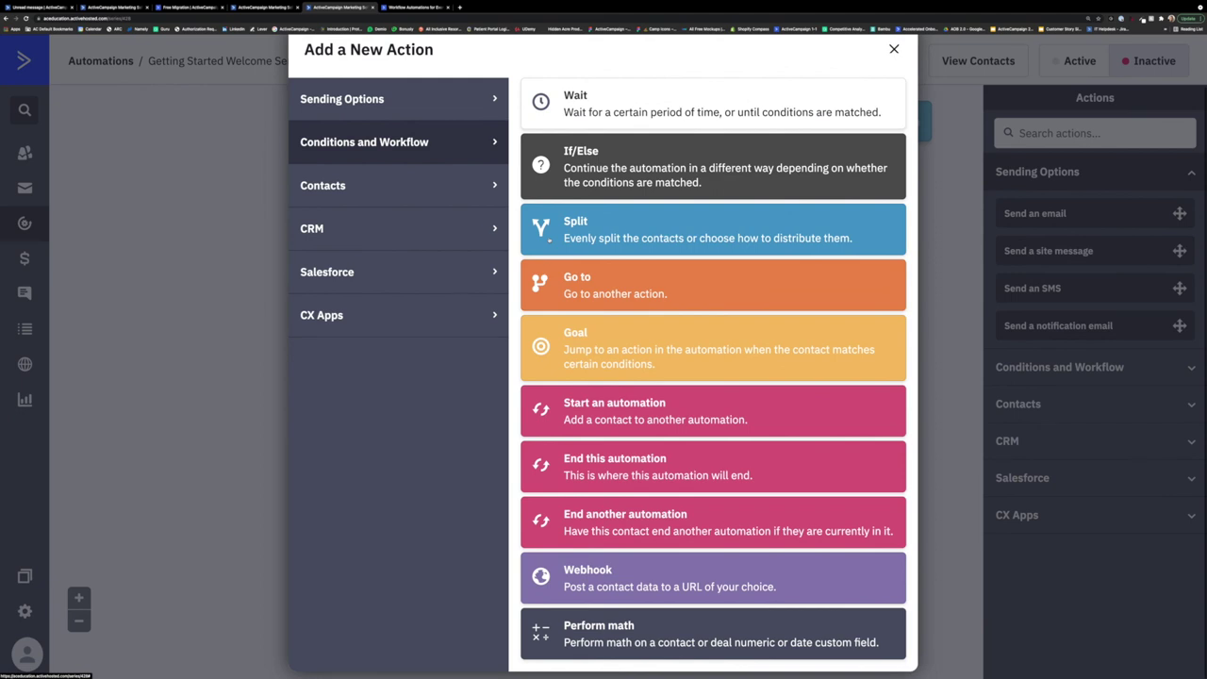
{"action": "scroll", "coordinate": [549, 240], "scroll_direction": "up", "scroll_amount": 2}
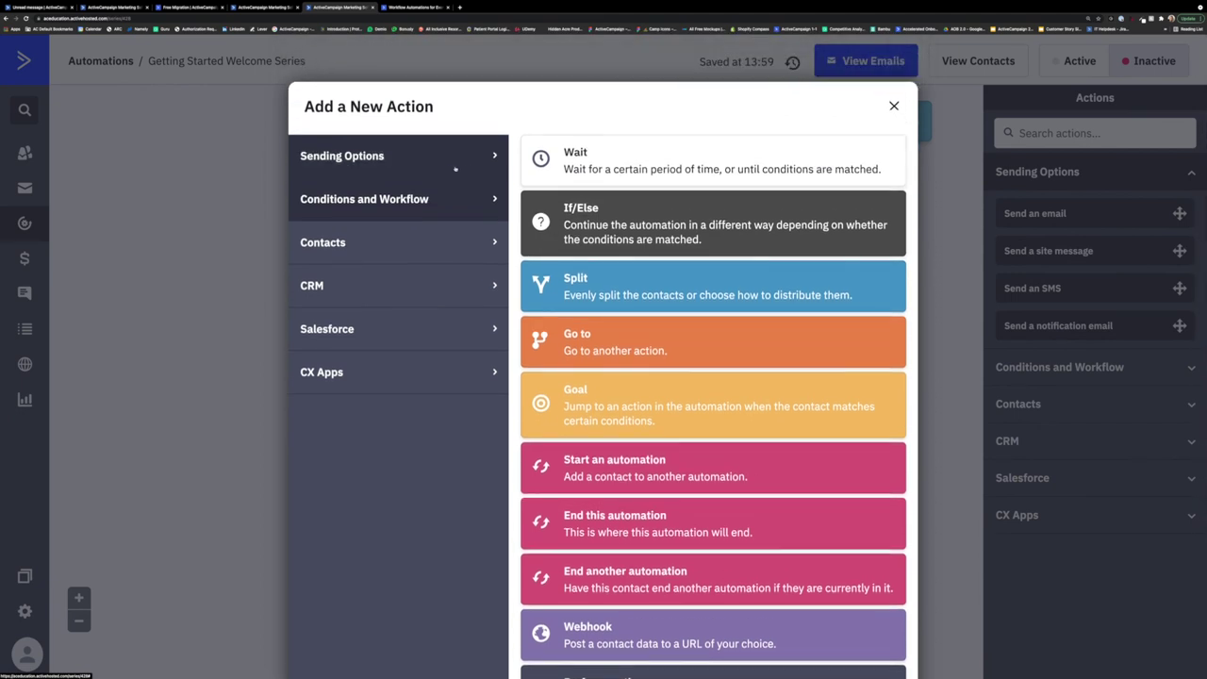
{"action": "left_click", "coordinate": [448, 167]}
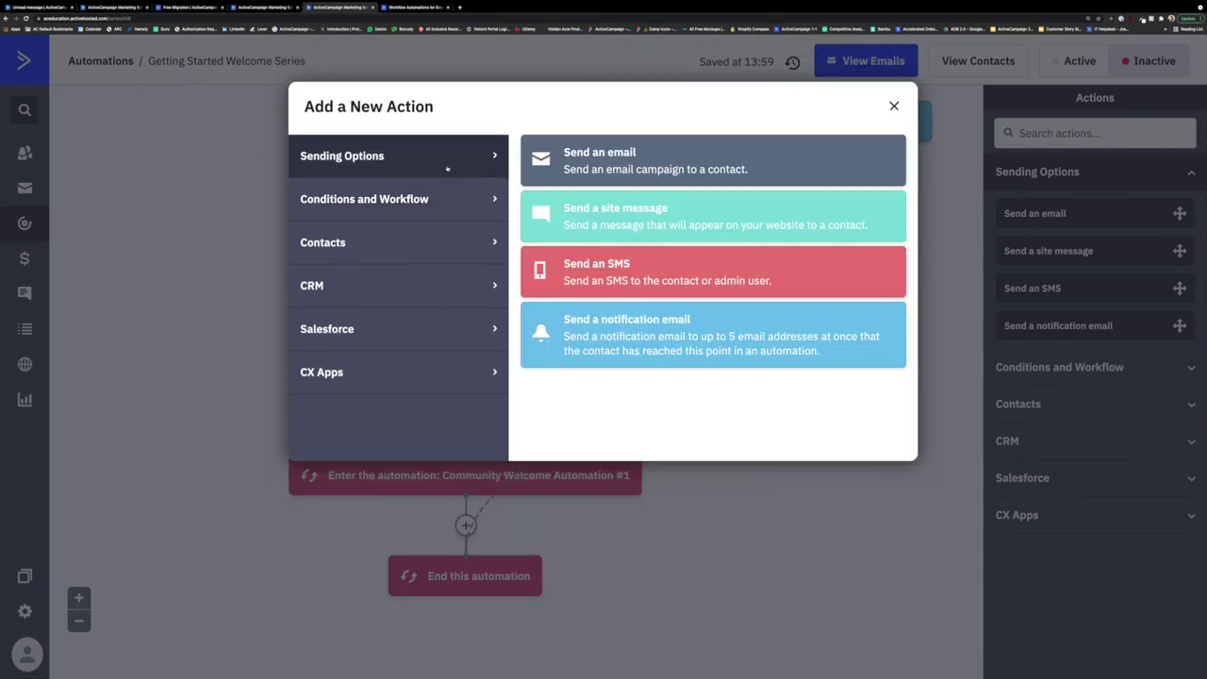
{"action": "left_click", "coordinate": [446, 375]}
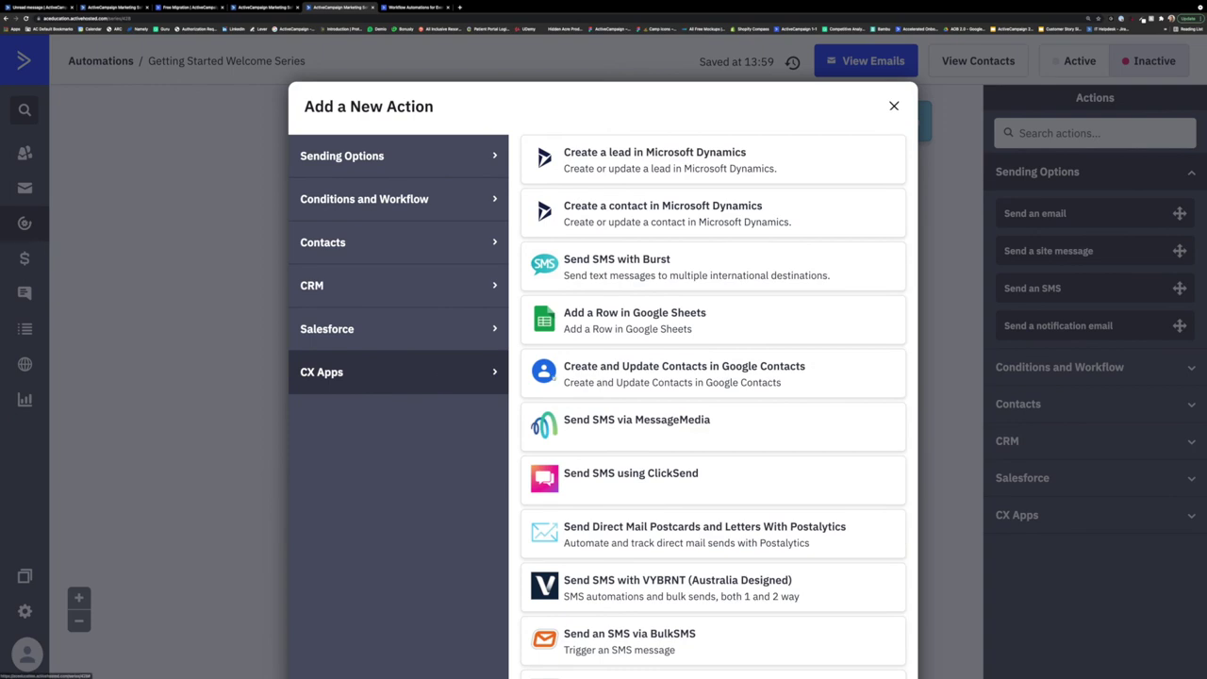
{"action": "scroll", "coordinate": [553, 377], "scroll_direction": "down", "scroll_amount": 3}
{"action": "scroll", "coordinate": [553, 377], "scroll_direction": "down", "scroll_amount": 3}
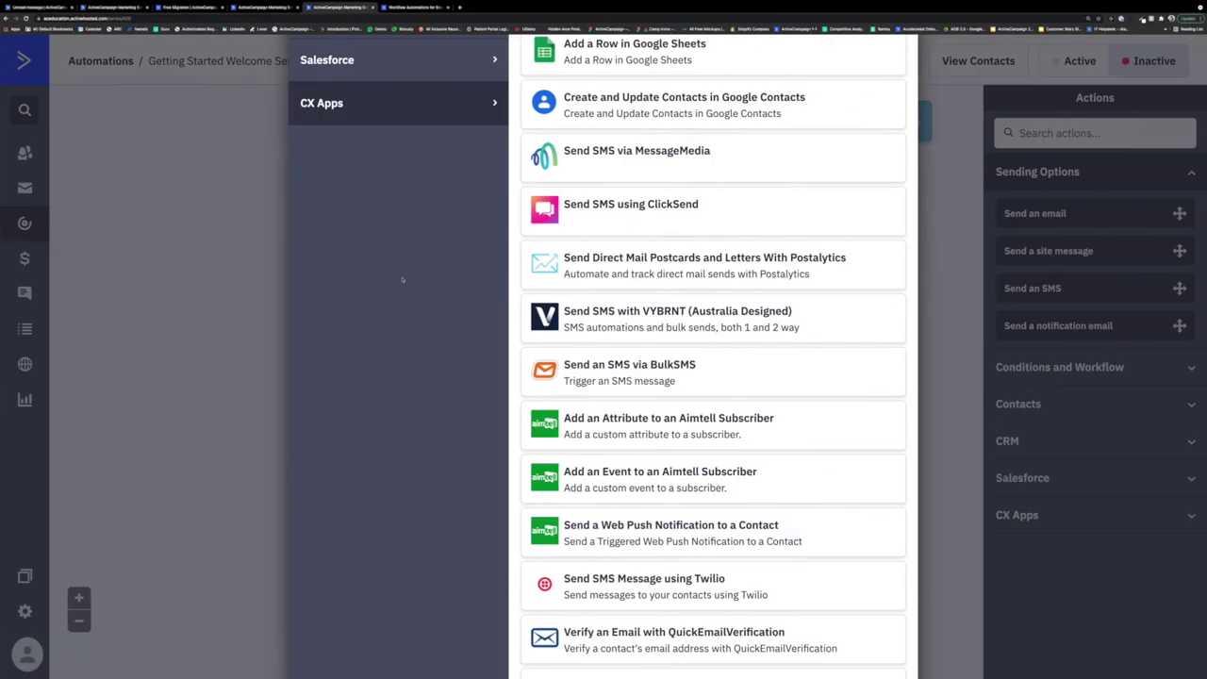
{"action": "left_click", "coordinate": [411, 7]}
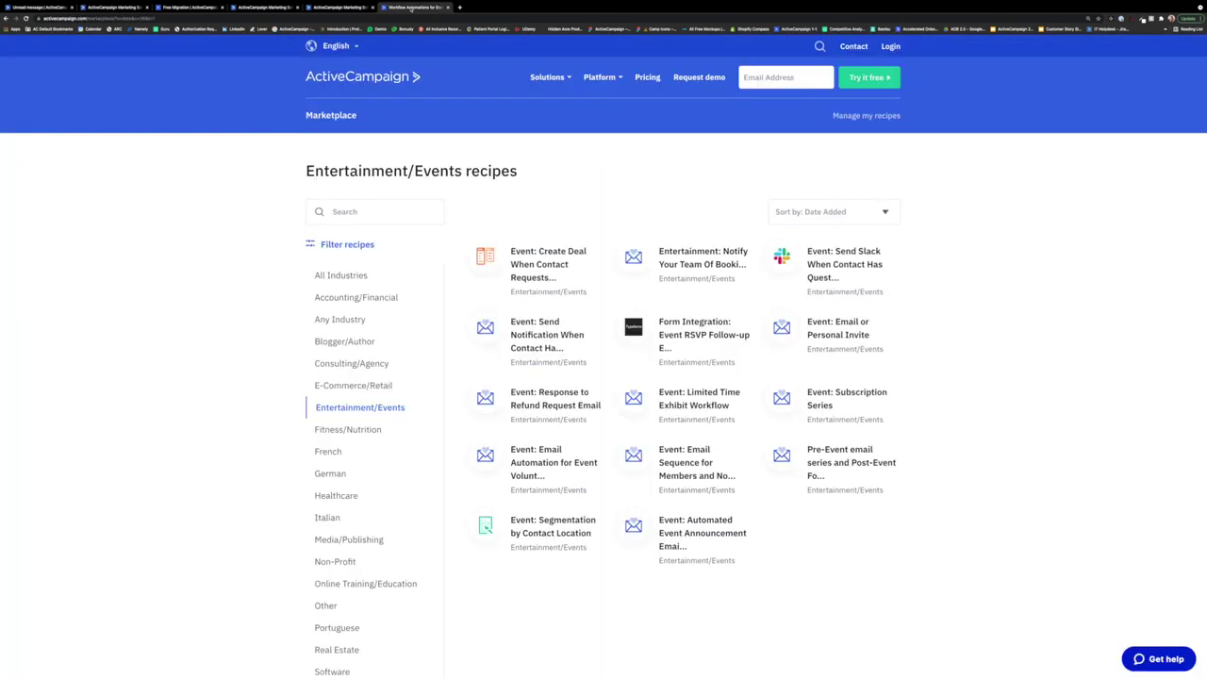
{"action": "left_click", "coordinate": [341, 7]}
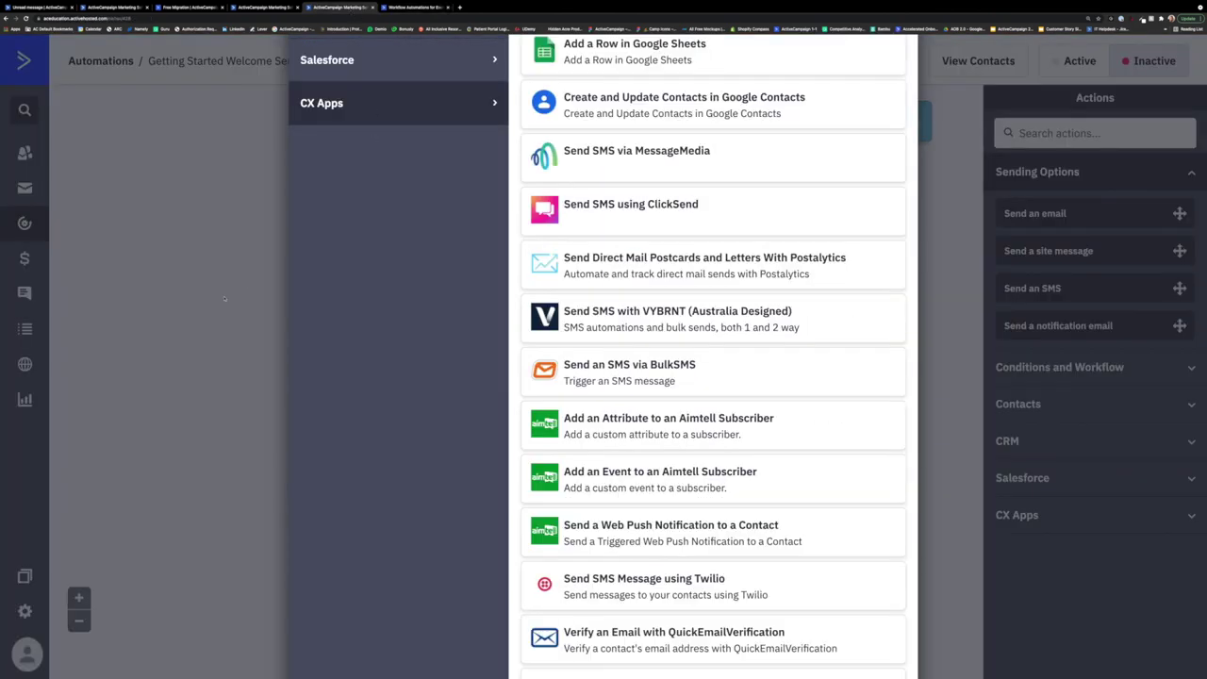
{"action": "left_click", "coordinate": [149, 317]}
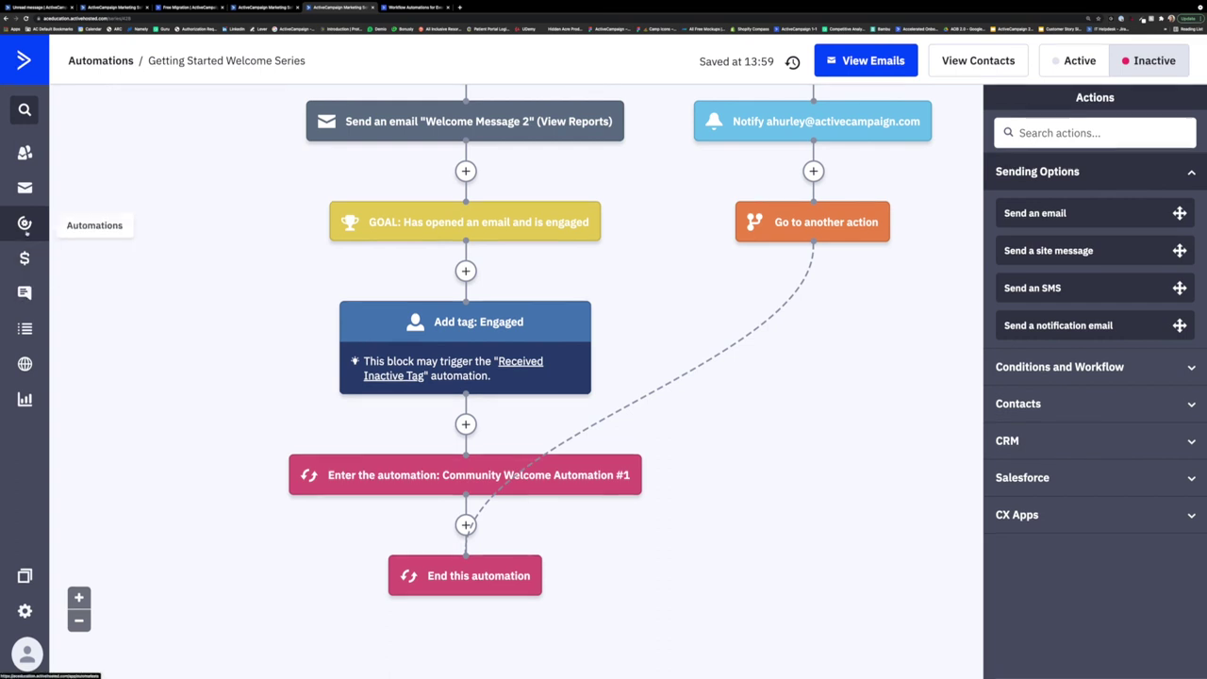
Open Conversations and look through the list of all agents' web chat and email conversations
{"action": "left_click", "coordinate": [25, 293]}
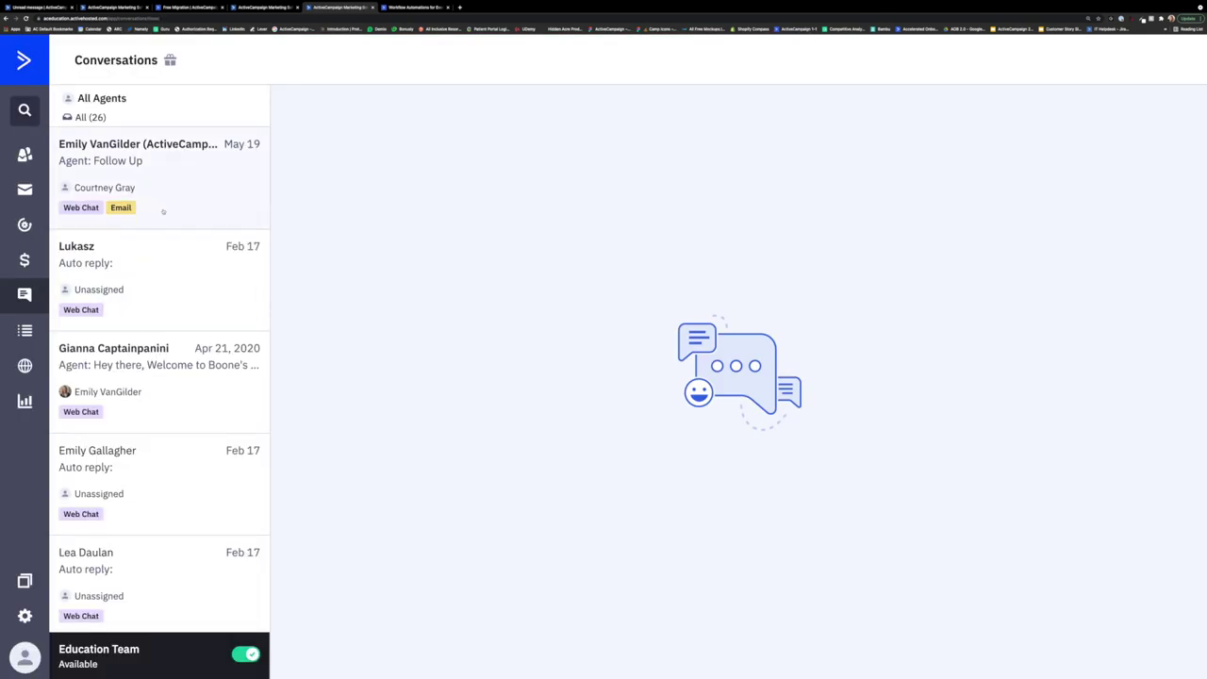
{"action": "scroll", "coordinate": [196, 506], "scroll_direction": "down", "scroll_amount": 5}
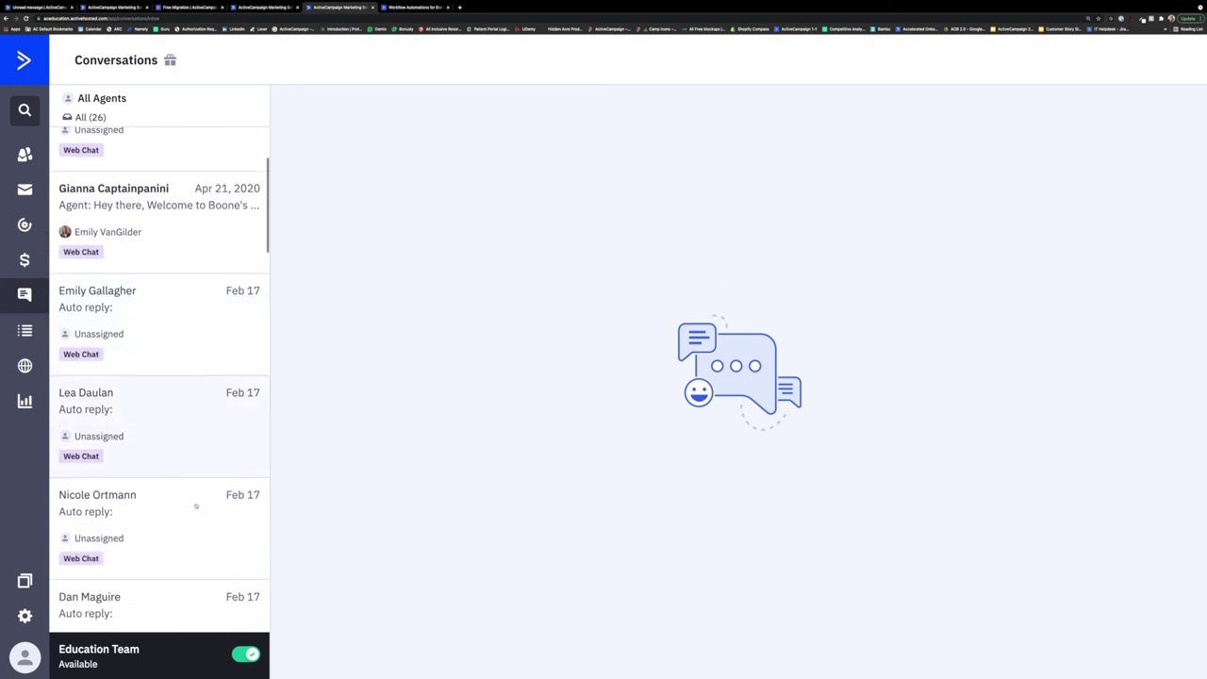
{"action": "scroll", "coordinate": [196, 506], "scroll_direction": "down", "scroll_amount": 4}
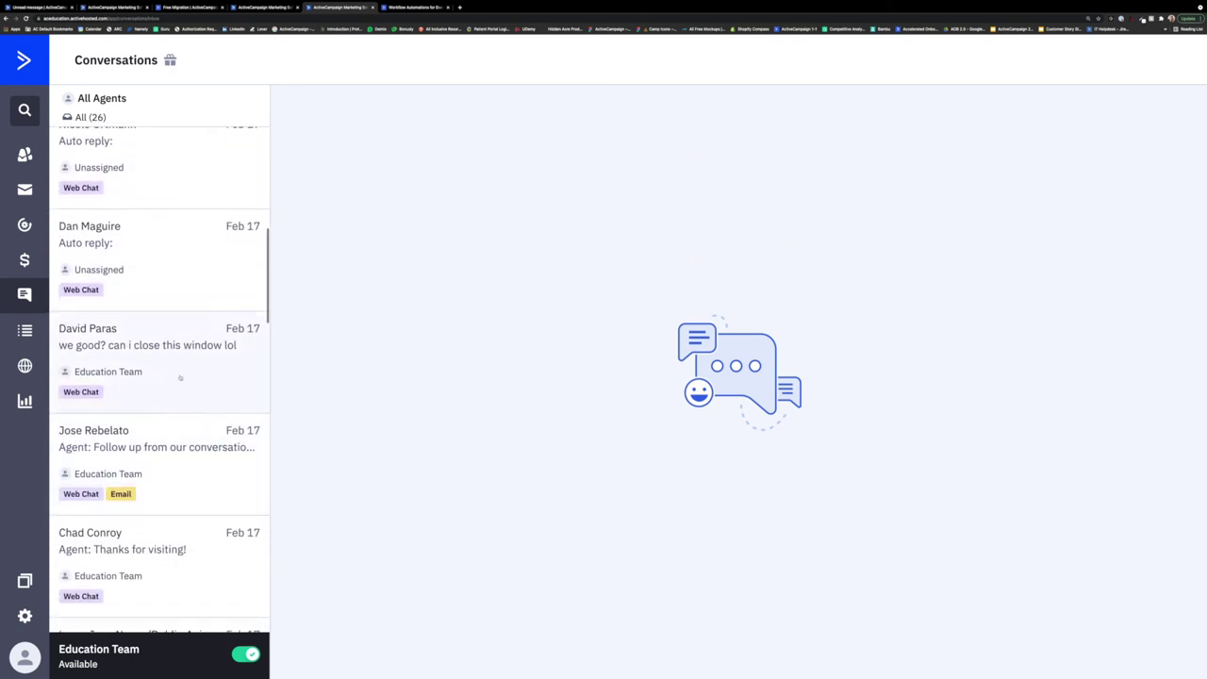
{"action": "scroll", "coordinate": [180, 378], "scroll_direction": "down", "scroll_amount": 4}
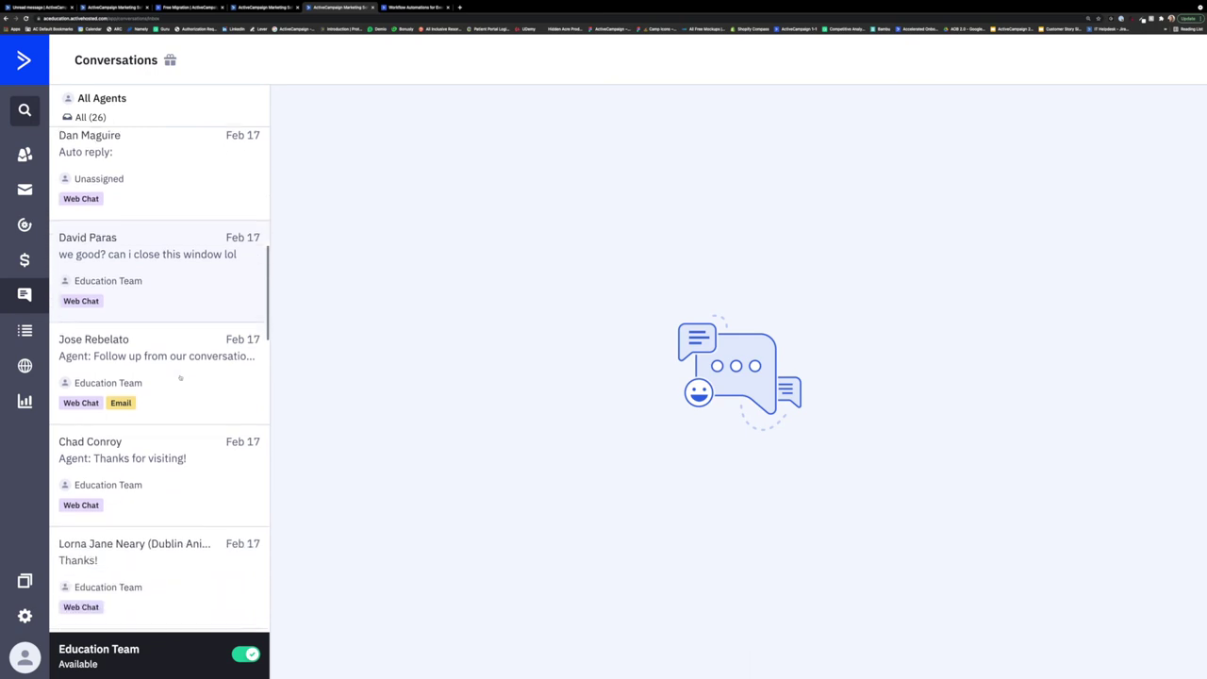
{"action": "scroll", "coordinate": [180, 378], "scroll_direction": "down", "scroll_amount": 2}
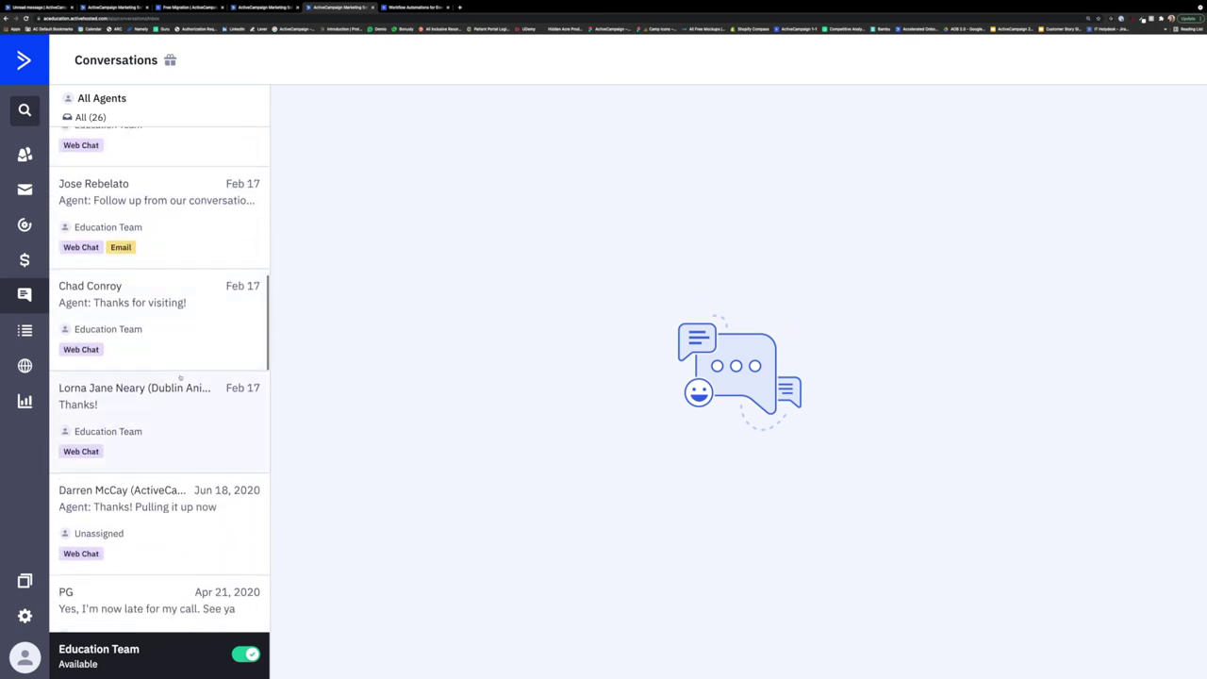
Open the Dublin Animal Rescue contact's web chat conversation and review its opening messages and capture form
{"action": "left_click", "coordinate": [180, 378]}
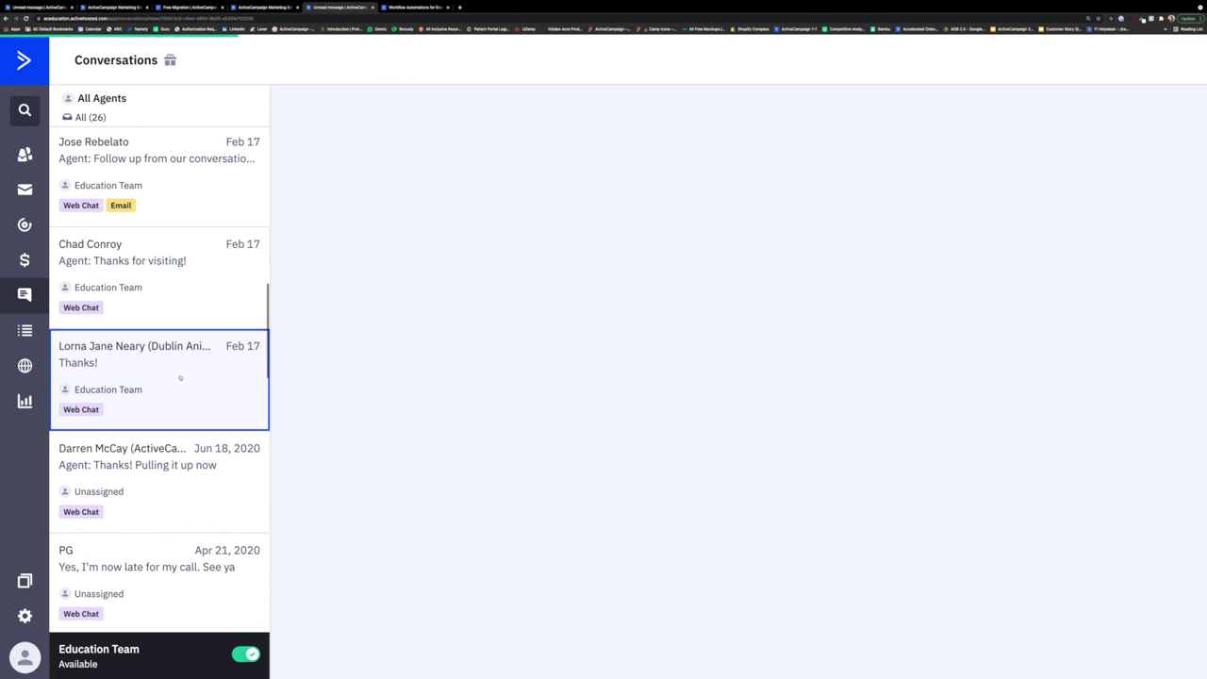
{"action": "scroll", "coordinate": [910, 336], "scroll_direction": "up", "scroll_amount": 4}
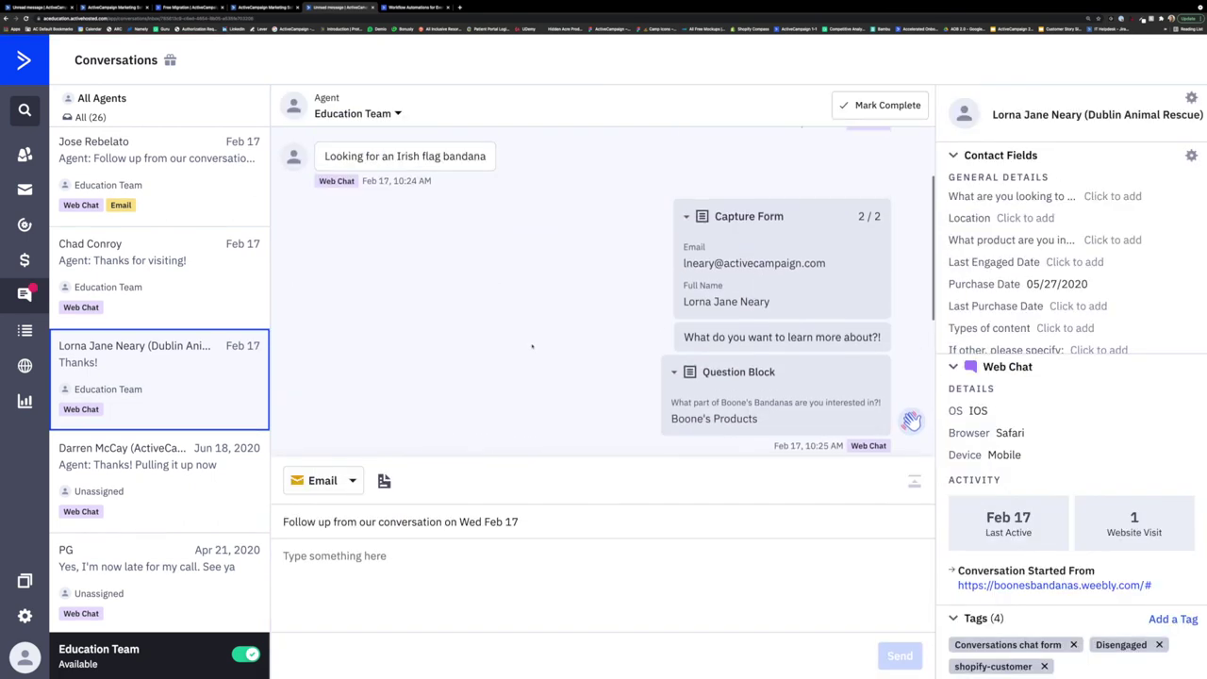
{"action": "scroll", "coordinate": [532, 347], "scroll_direction": "down", "scroll_amount": 1}
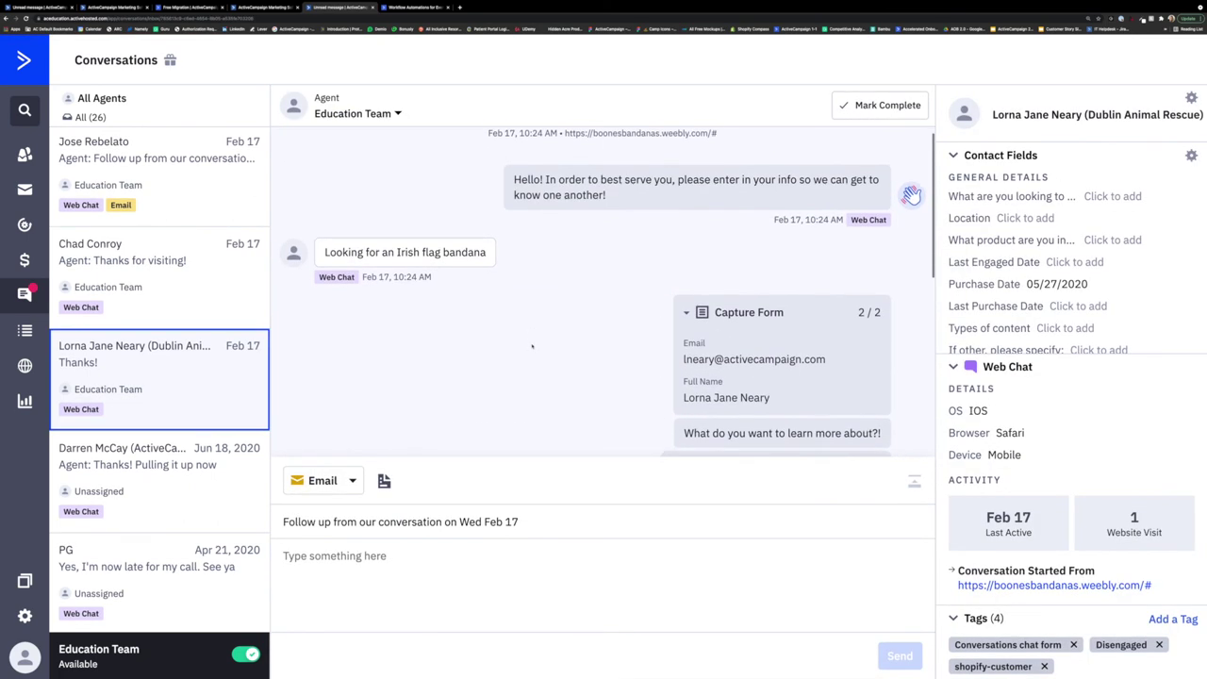
Finish reading the Dublin Animal Rescue web chat, and read the June 18, 2020 chat ending with "Thanks! Pulling it up now"
{"action": "scroll", "coordinate": [532, 347], "scroll_direction": "down", "scroll_amount": 4}
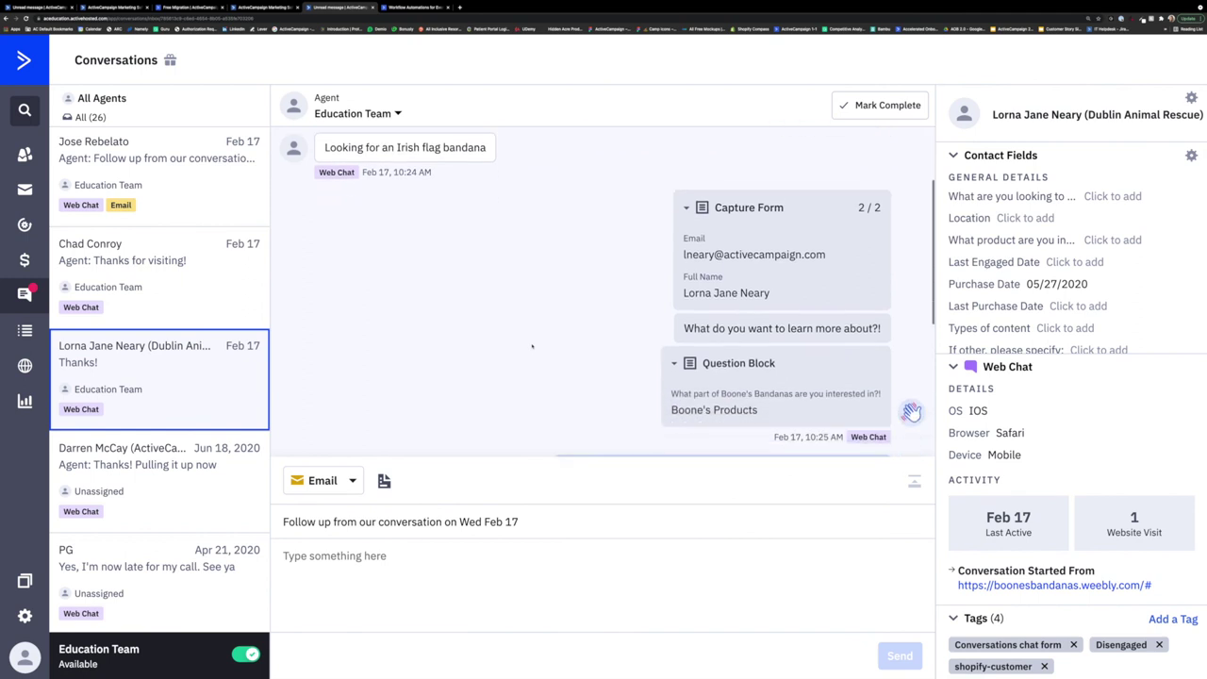
{"action": "scroll", "coordinate": [532, 346], "scroll_direction": "down", "scroll_amount": 4}
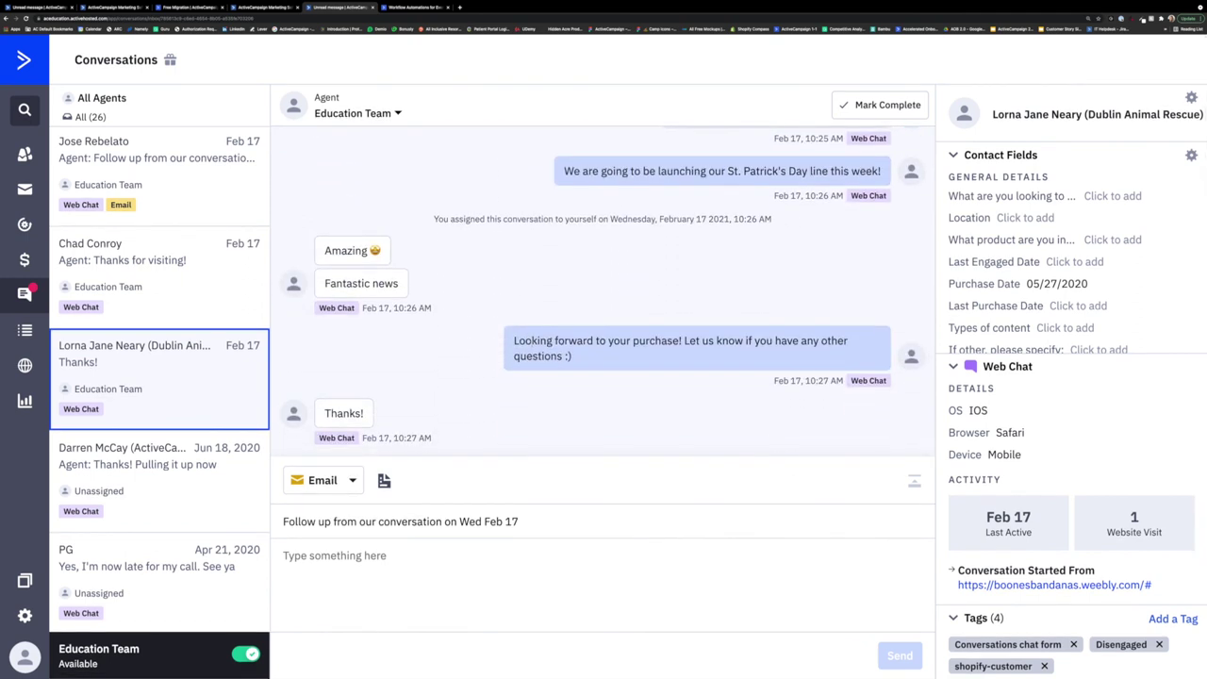
{"action": "left_click", "coordinate": [174, 479]}
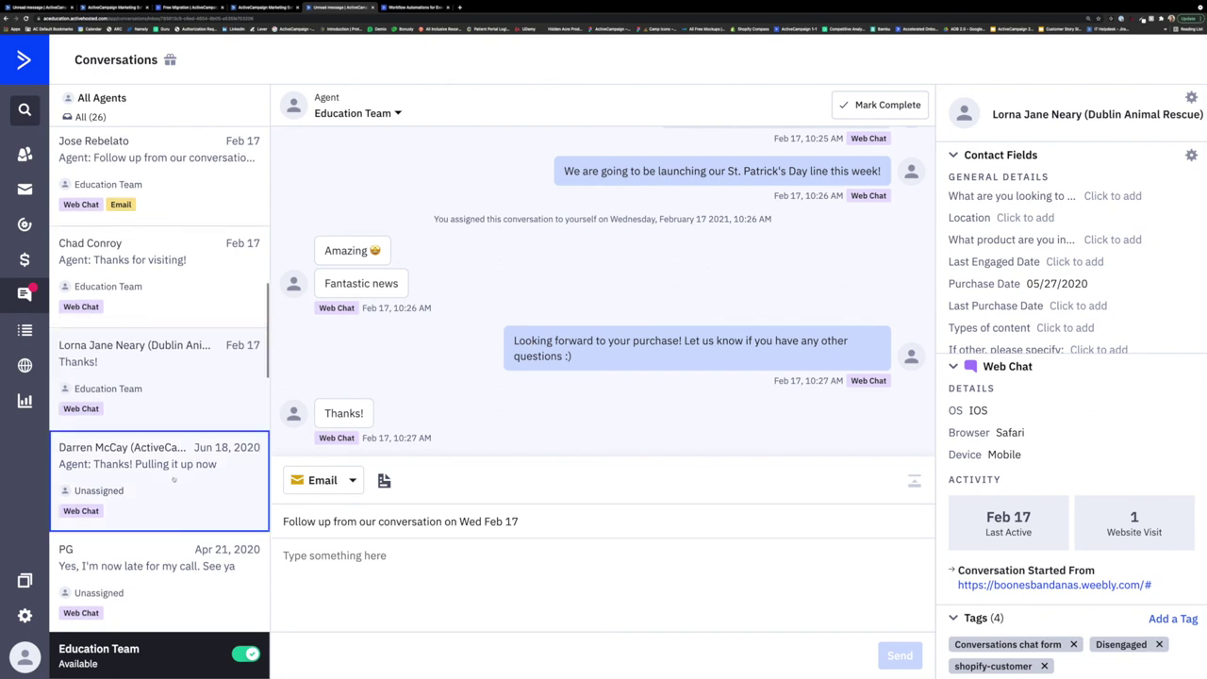
{"action": "scroll", "coordinate": [470, 354], "scroll_direction": "up", "scroll_amount": 5}
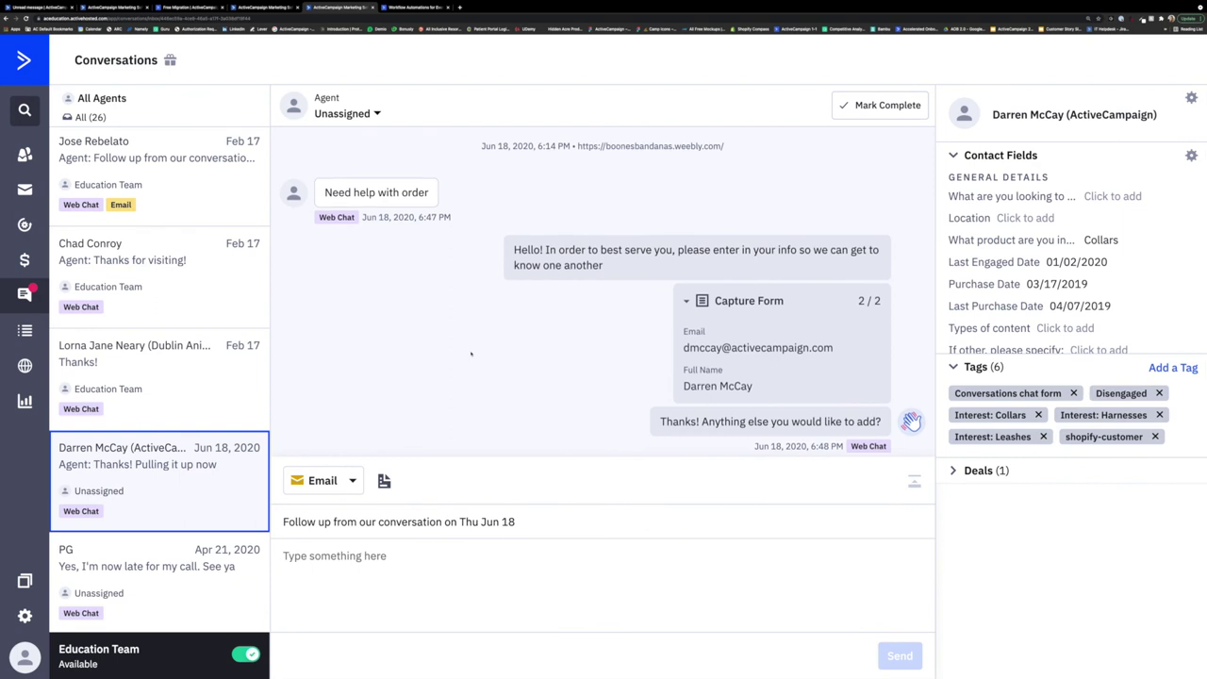
{"action": "scroll", "coordinate": [470, 354], "scroll_direction": "down", "scroll_amount": 1}
{"action": "scroll", "coordinate": [471, 355], "scroll_direction": "down", "scroll_amount": 1}
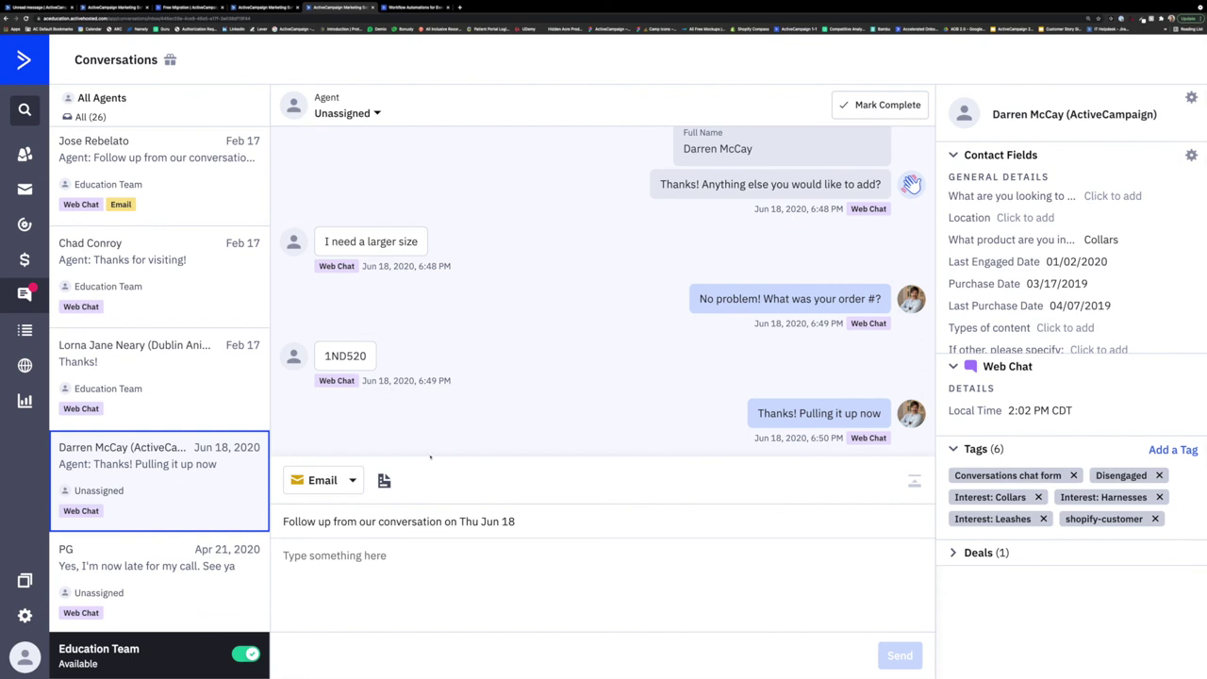
Open the April 21, 2020 web chat ending with "Yes, I'm now late for my call. See ya" and read its messages
{"action": "left_click", "coordinate": [156, 547]}
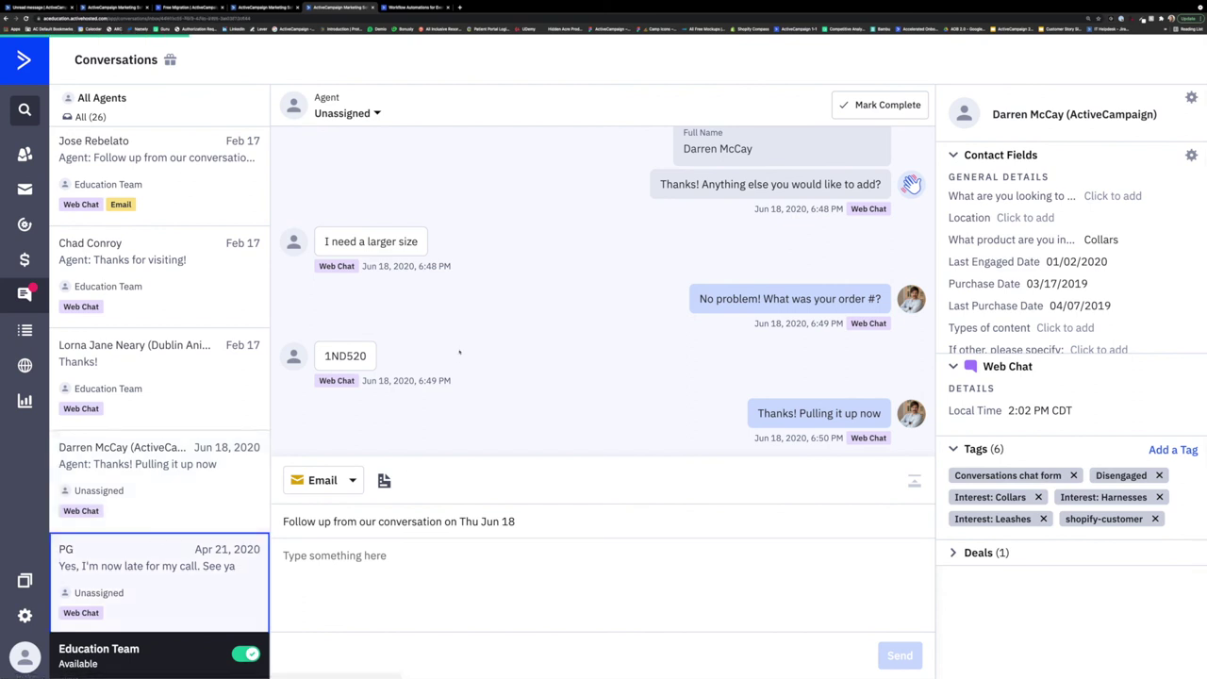
{"action": "scroll", "coordinate": [490, 358], "scroll_direction": "up", "scroll_amount": 2}
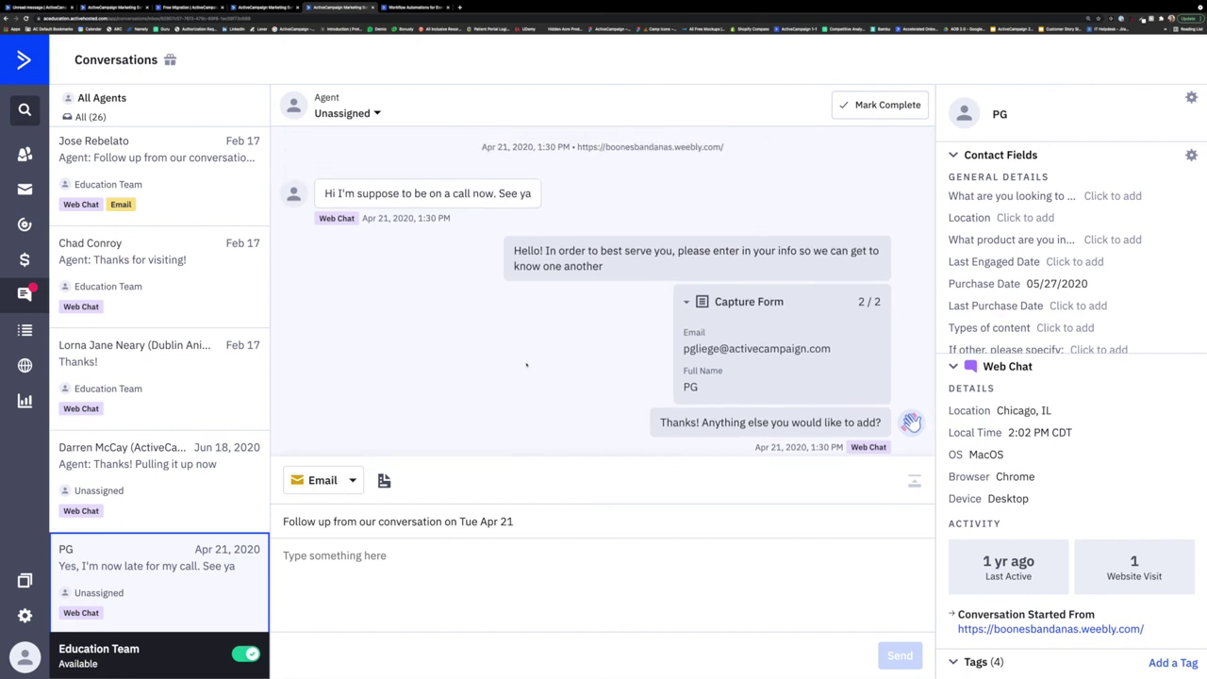
{"action": "scroll", "coordinate": [547, 366], "scroll_direction": "down", "scroll_amount": 2}
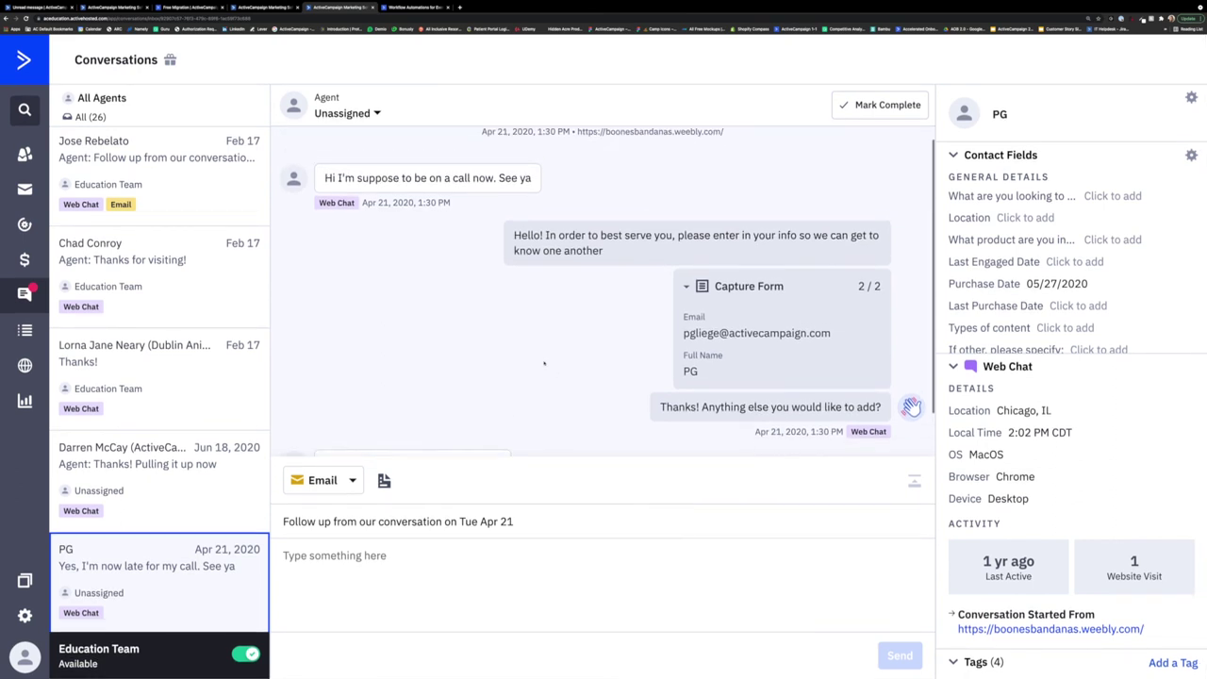
{"action": "scroll", "coordinate": [203, 411], "scroll_direction": "down", "scroll_amount": 2}
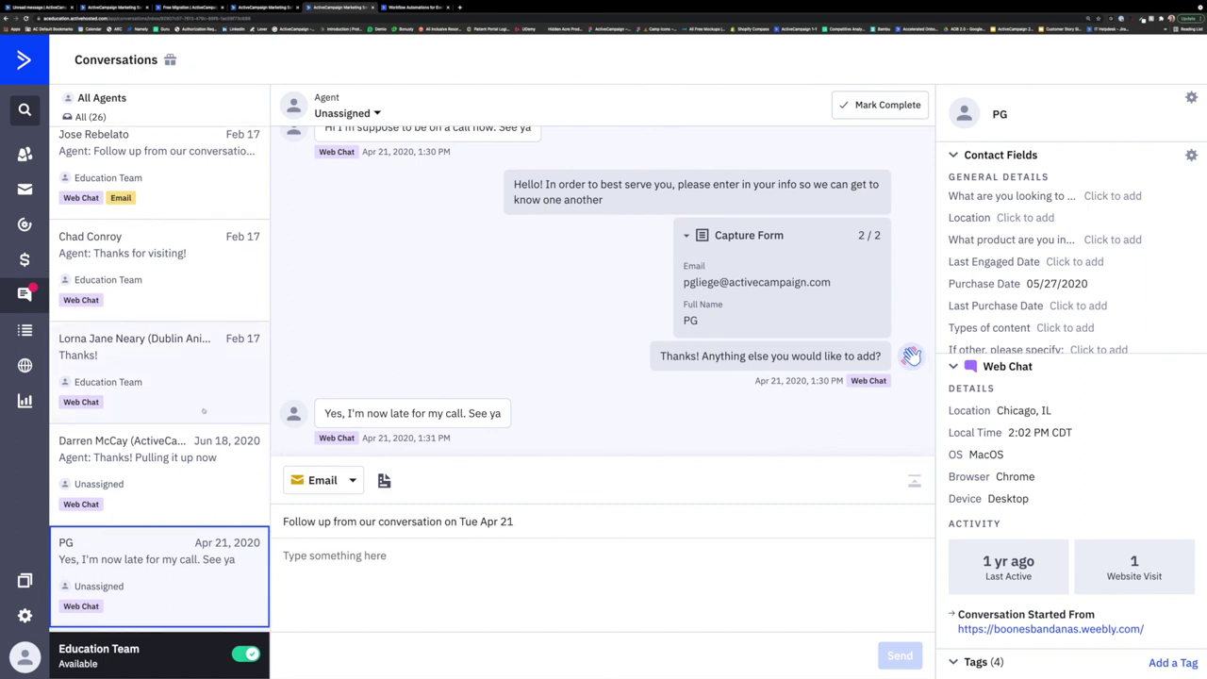
Open the April 21, 2020 auto-reply chat about Gidget-sized bandanas and the April 20 auto-reply chat requesting a bandana for boones
{"action": "scroll", "coordinate": [203, 411], "scroll_direction": "down", "scroll_amount": 5}
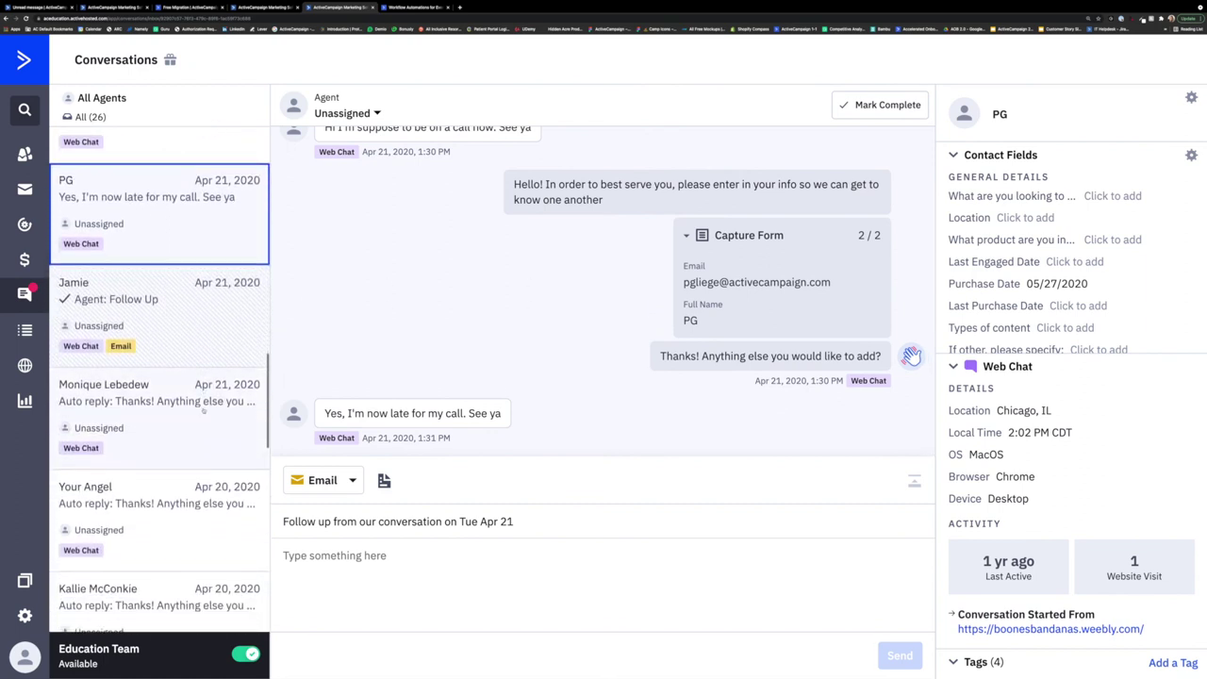
{"action": "left_click", "coordinate": [209, 401]}
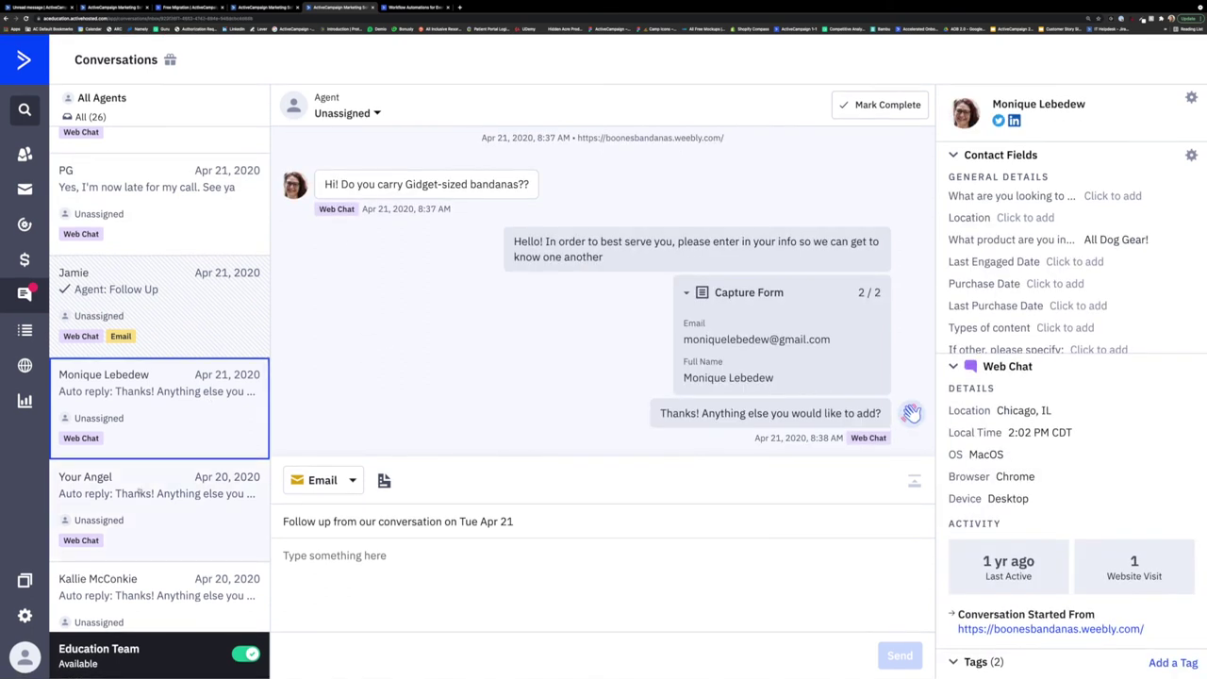
{"action": "scroll", "coordinate": [159, 396], "scroll_direction": "down", "scroll_amount": 4}
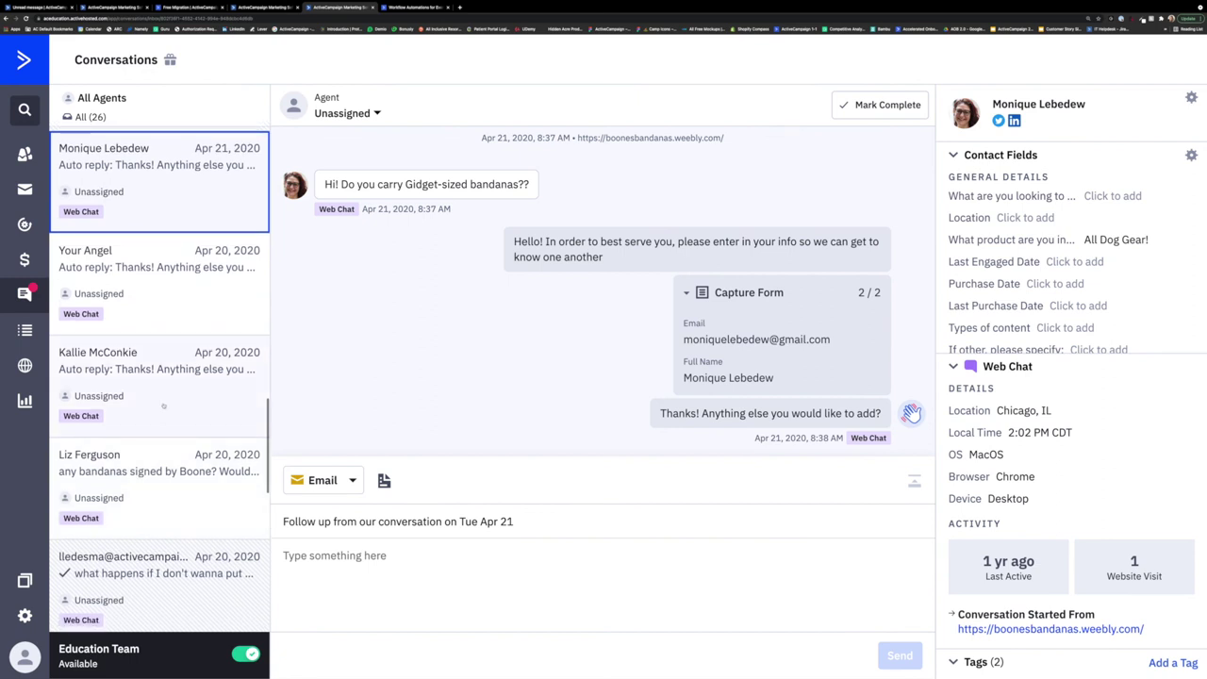
{"action": "left_click", "coordinate": [164, 404]}
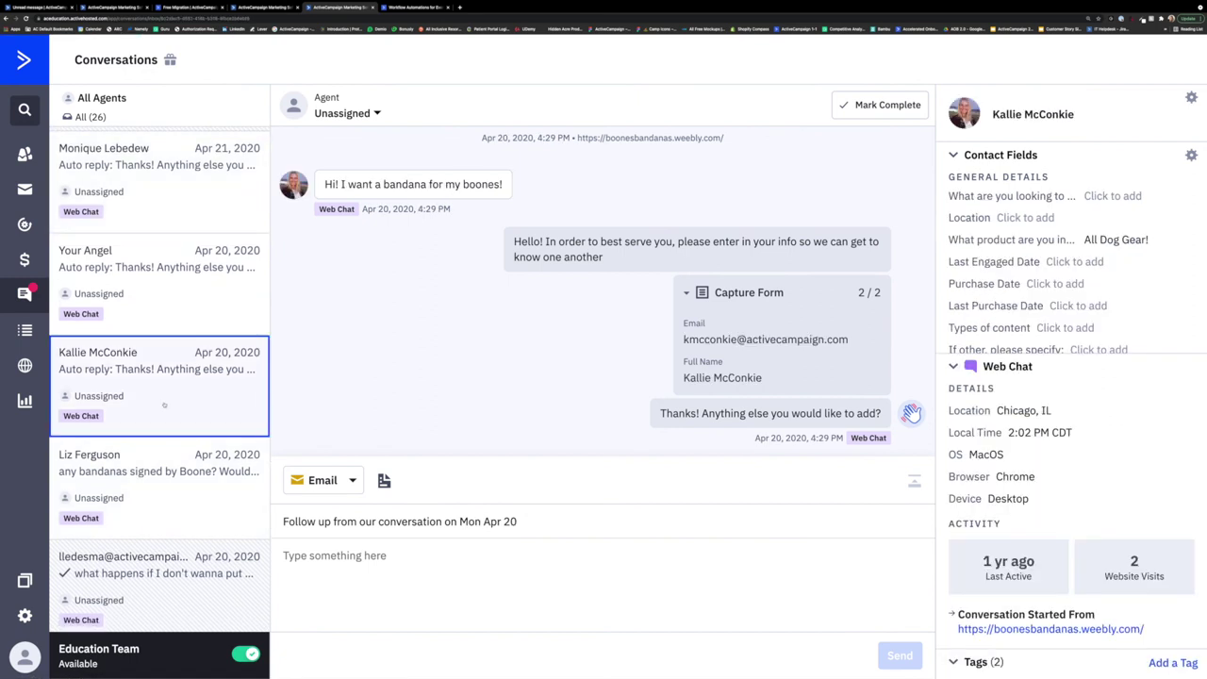
Look through the older April 20, 2020 conversations and open the web chat containing the emailed "LMAO" follow-up
{"action": "scroll", "coordinate": [151, 411], "scroll_direction": "down", "scroll_amount": 2}
{"action": "scroll", "coordinate": [150, 415], "scroll_direction": "down", "scroll_amount": 4}
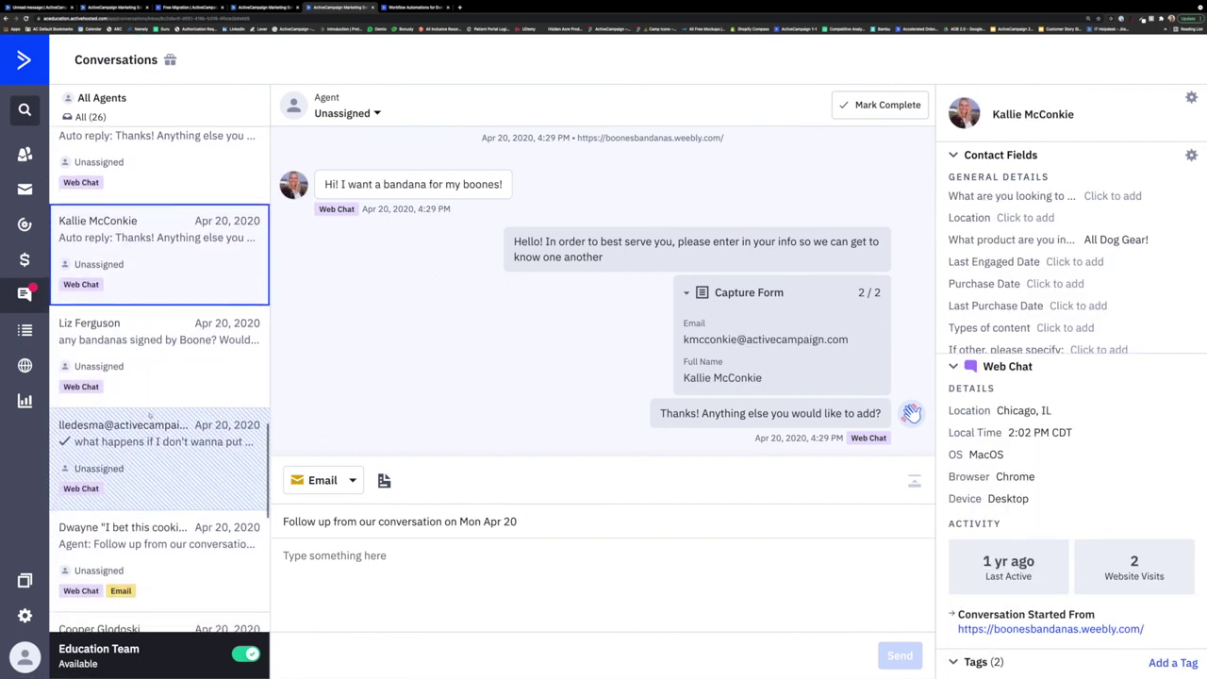
{"action": "scroll", "coordinate": [149, 415], "scroll_direction": "down", "scroll_amount": 2}
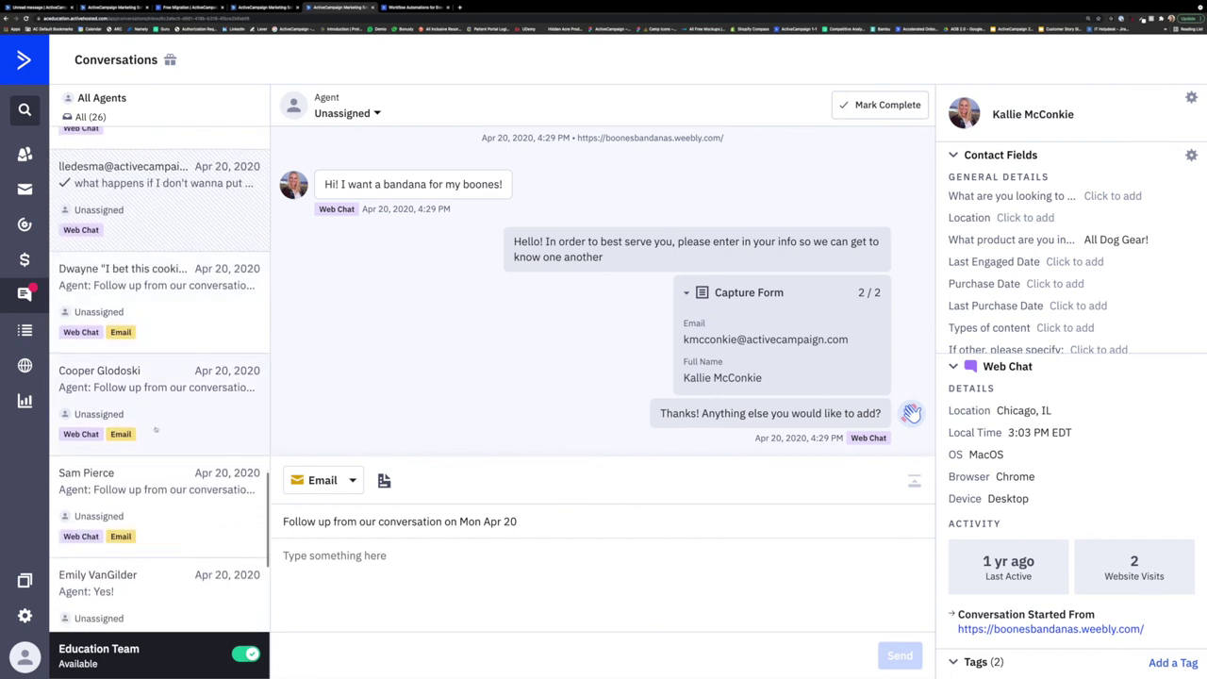
{"action": "scroll", "coordinate": [171, 506], "scroll_direction": "down", "scroll_amount": 5}
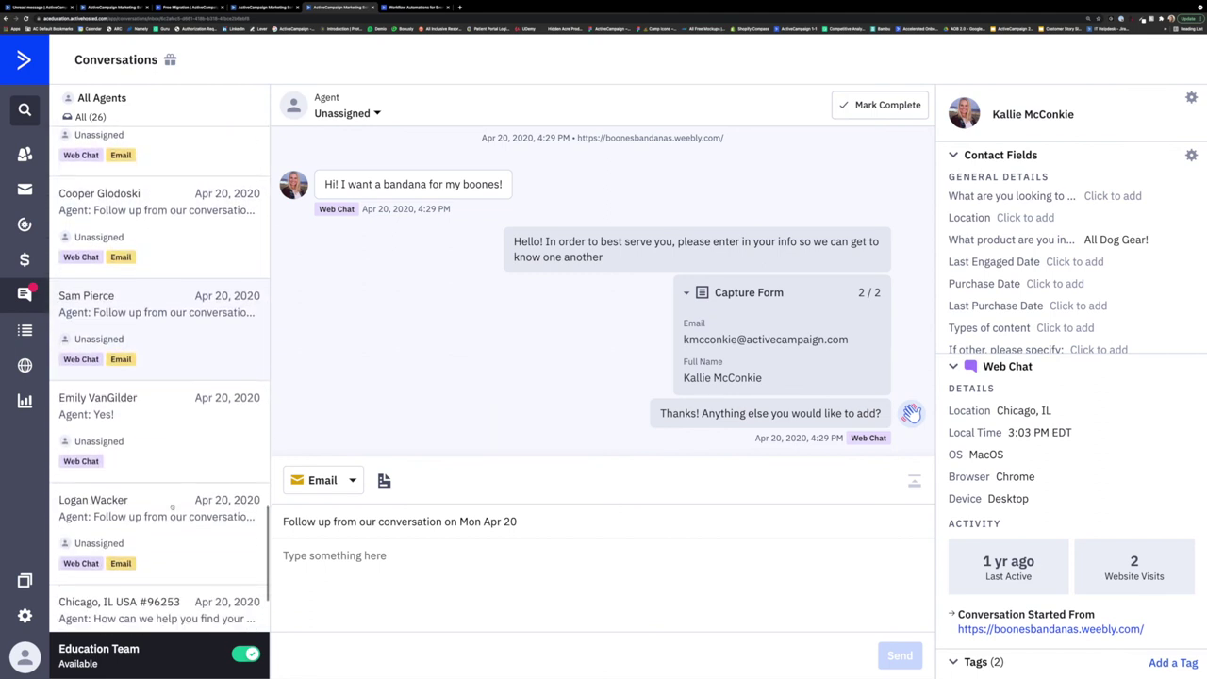
{"action": "left_click", "coordinate": [174, 473]}
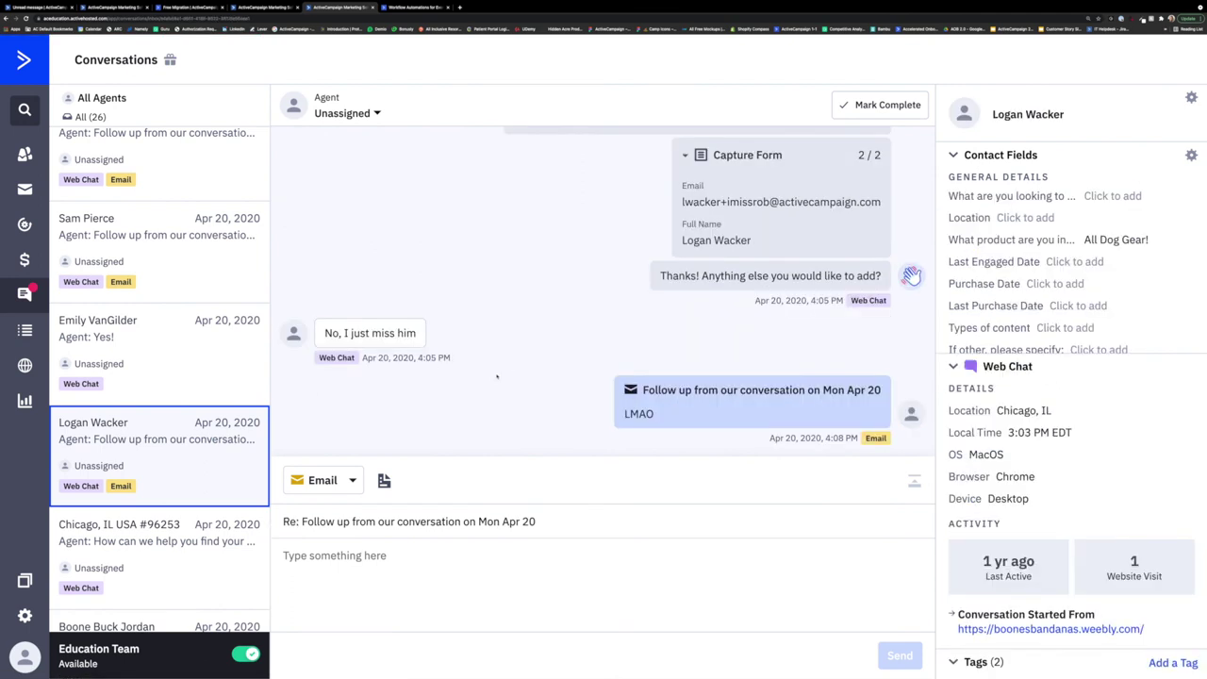
{"action": "scroll", "coordinate": [497, 376], "scroll_direction": "up", "scroll_amount": 1}
{"action": "scroll", "coordinate": [380, 357], "scroll_direction": "up", "scroll_amount": 2}
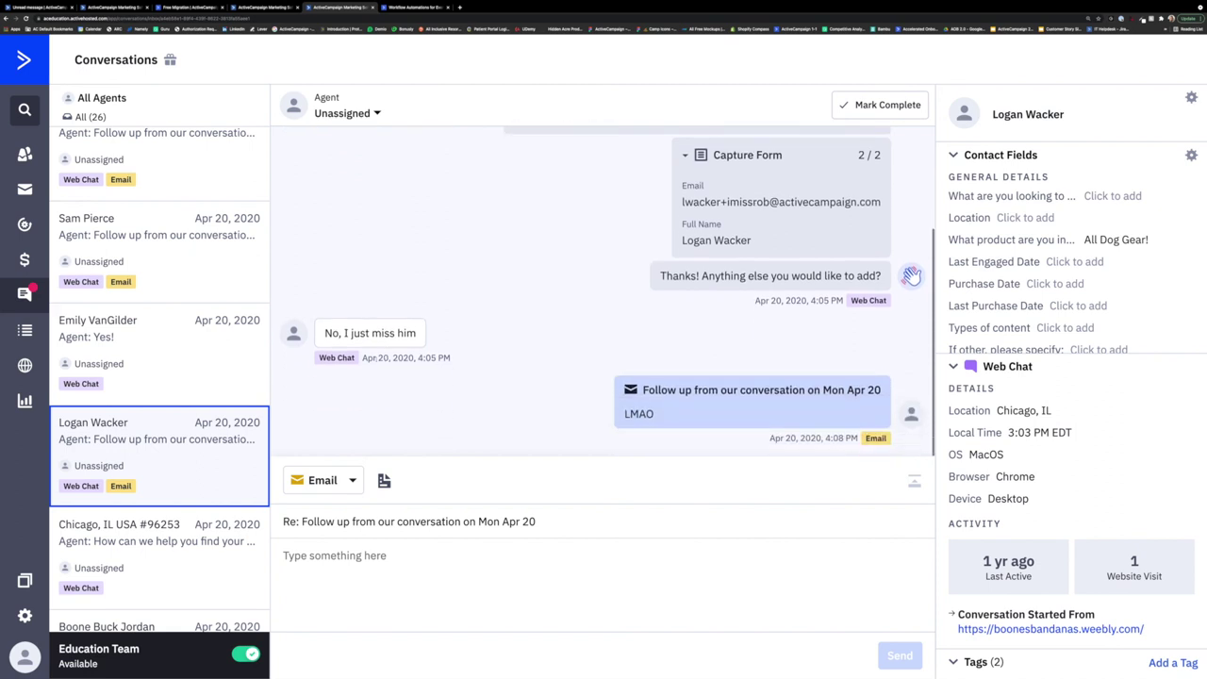
{"action": "scroll", "coordinate": [209, 385], "scroll_direction": "down", "scroll_amount": 1}
Return to the unassigned June 18, 2020 chat about a larger size and review its messages and capture form
{"action": "scroll", "coordinate": [209, 385], "scroll_direction": "up", "scroll_amount": 10}
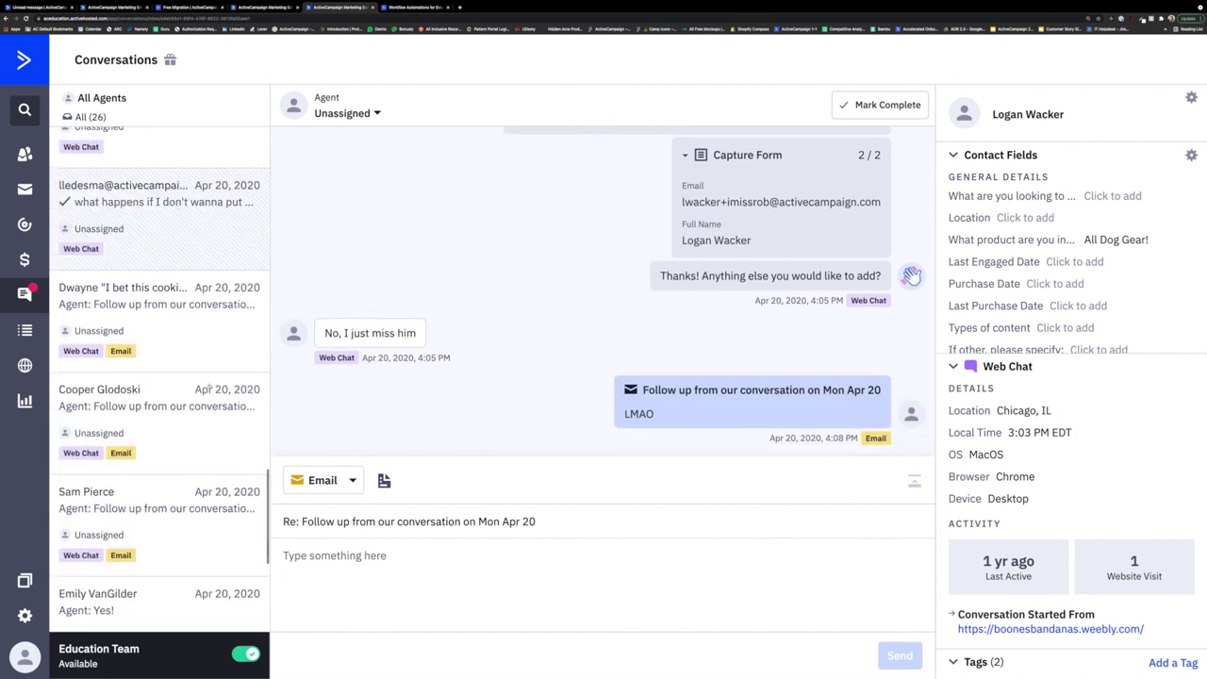
{"action": "scroll", "coordinate": [209, 385], "scroll_direction": "up", "scroll_amount": 2}
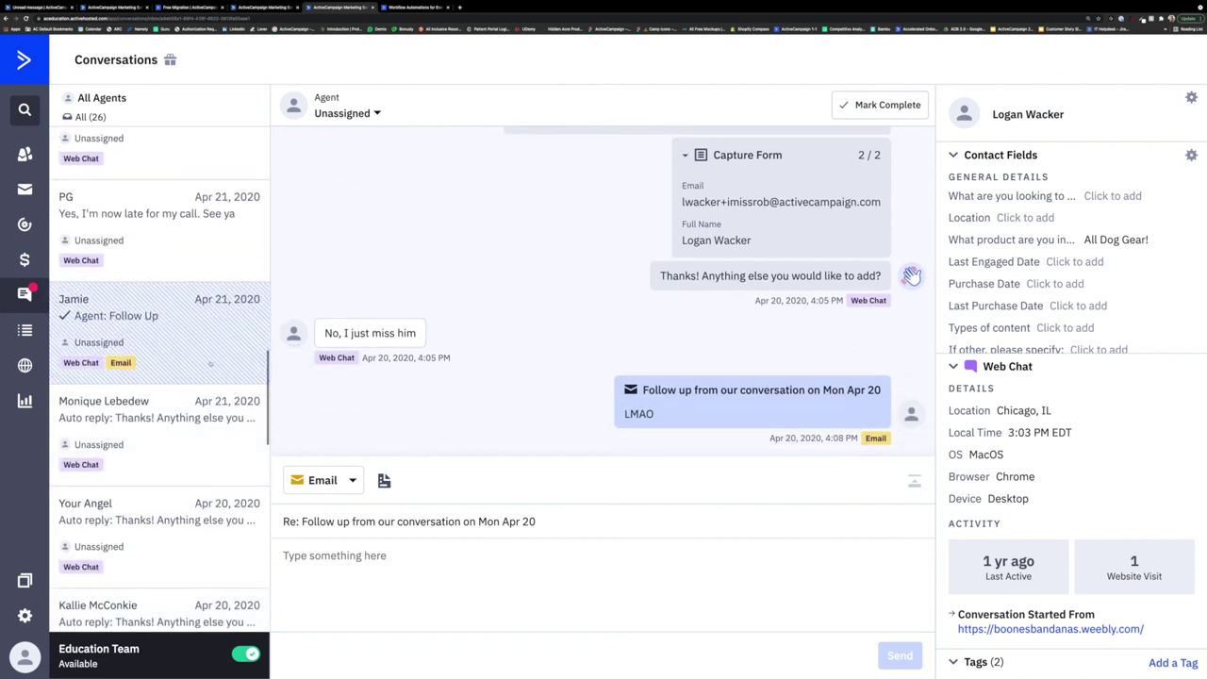
{"action": "scroll", "coordinate": [187, 267], "scroll_direction": "up", "scroll_amount": 3}
{"action": "left_click", "coordinate": [187, 267]}
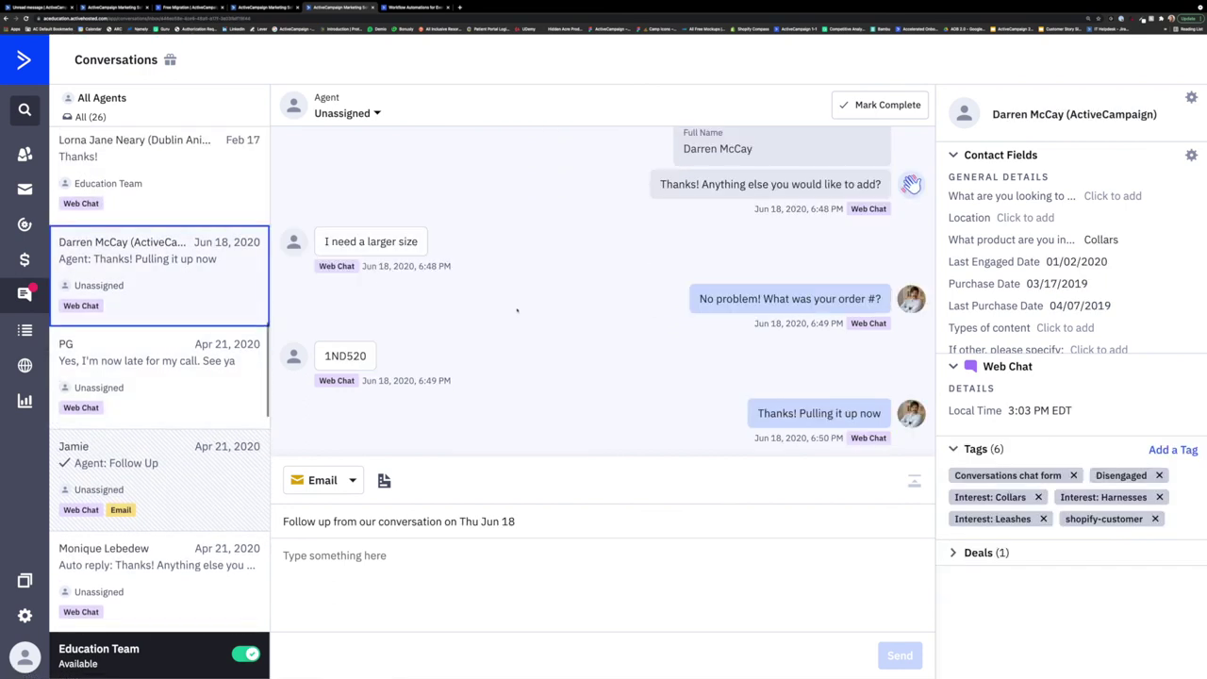
{"action": "scroll", "coordinate": [467, 307], "scroll_direction": "up", "scroll_amount": 3}
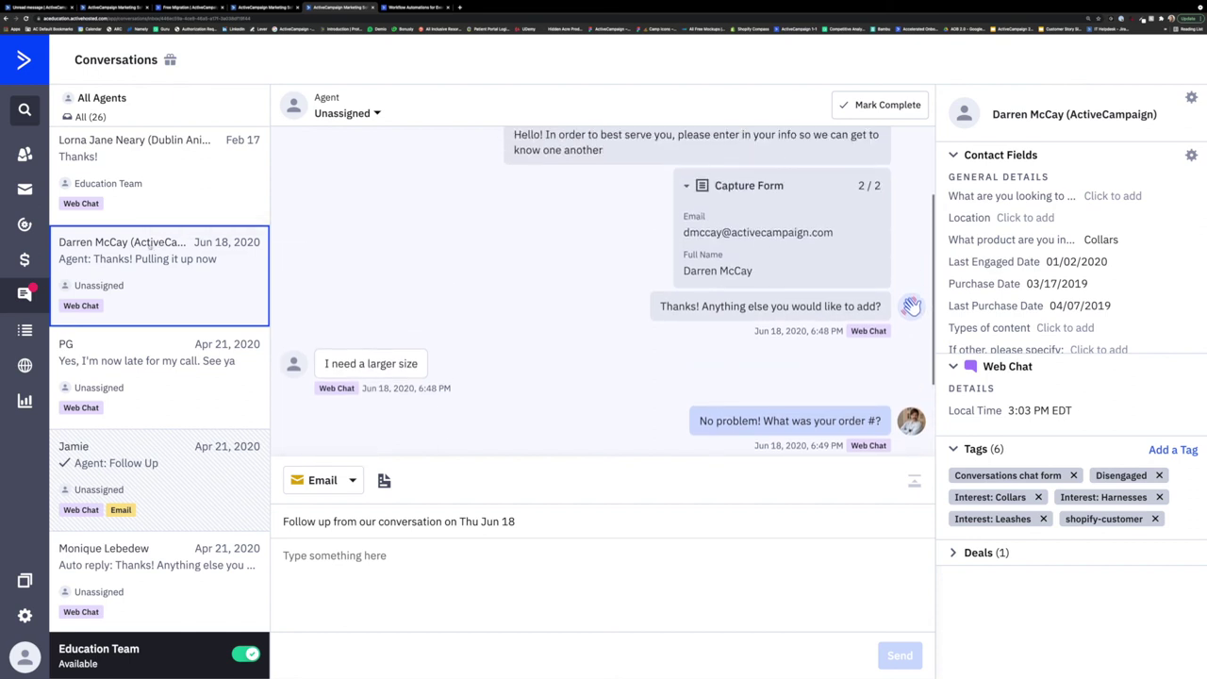
Open the April 21, 2020 chat with the "Welcome to Boone's Bandanas" reply and review its contact fields, web chat details and tags
{"action": "scroll", "coordinate": [148, 248], "scroll_direction": "up", "scroll_amount": 6}
{"action": "scroll", "coordinate": [148, 248], "scroll_direction": "up", "scroll_amount": 4}
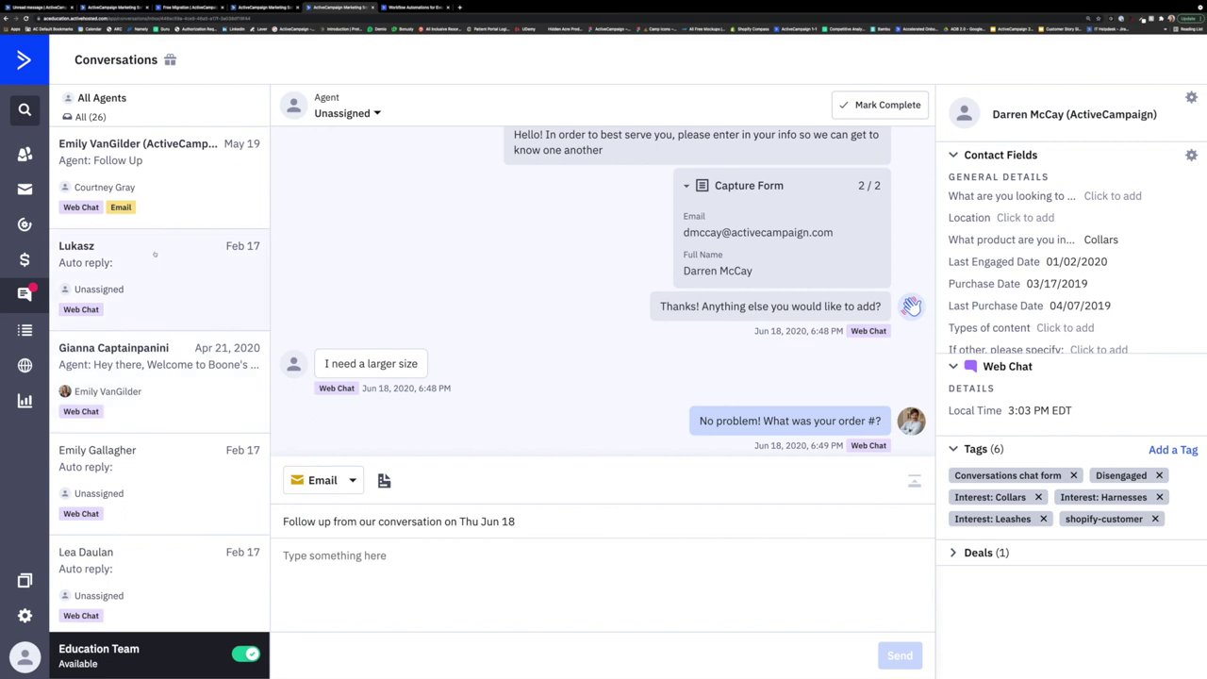
{"action": "left_click", "coordinate": [187, 390]}
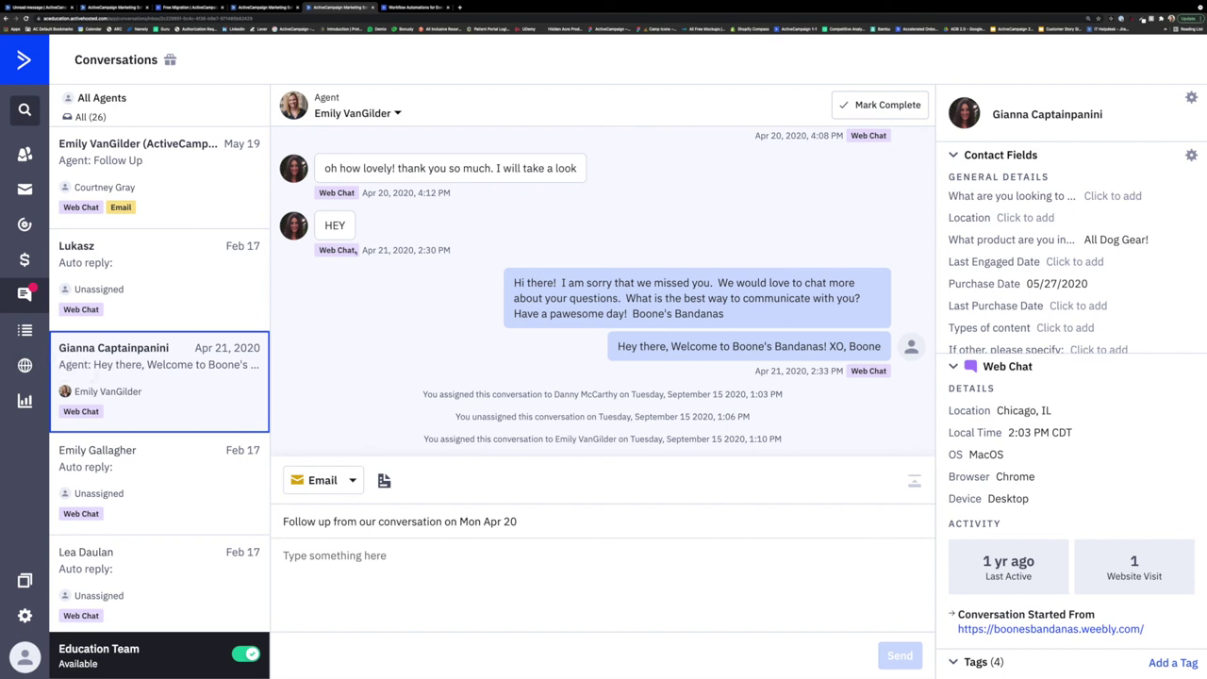
{"action": "scroll", "coordinate": [1132, 307], "scroll_direction": "down", "scroll_amount": 5}
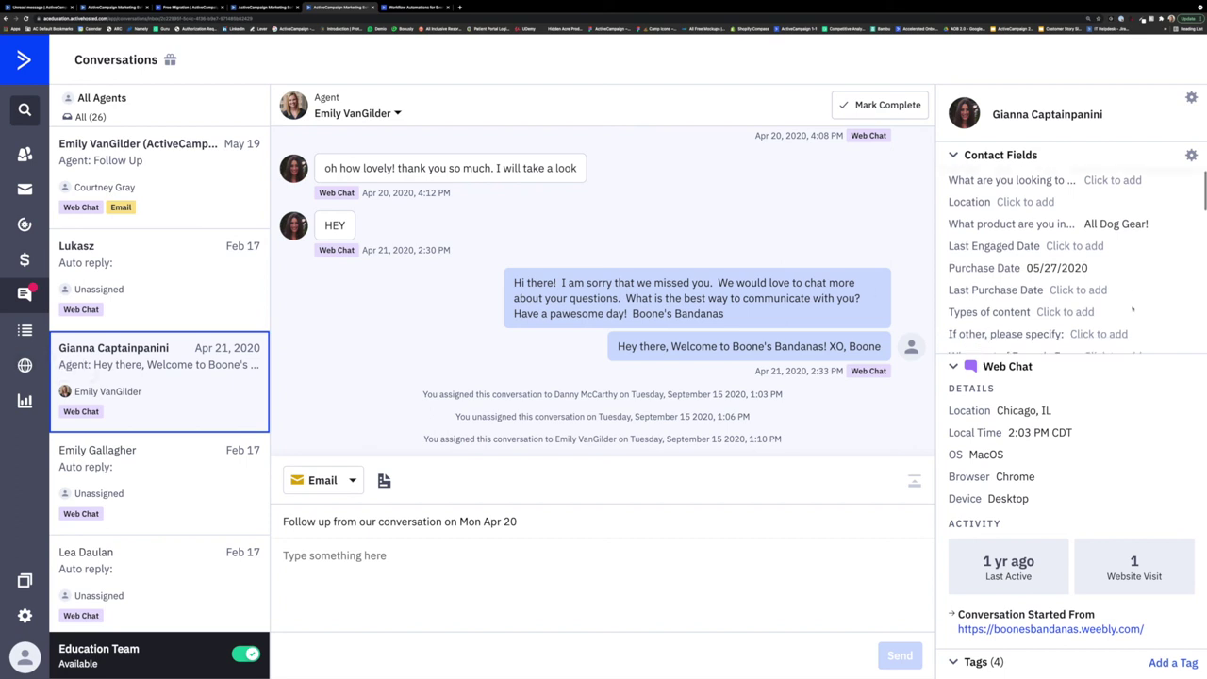
{"action": "scroll", "coordinate": [1132, 307], "scroll_direction": "down", "scroll_amount": 10}
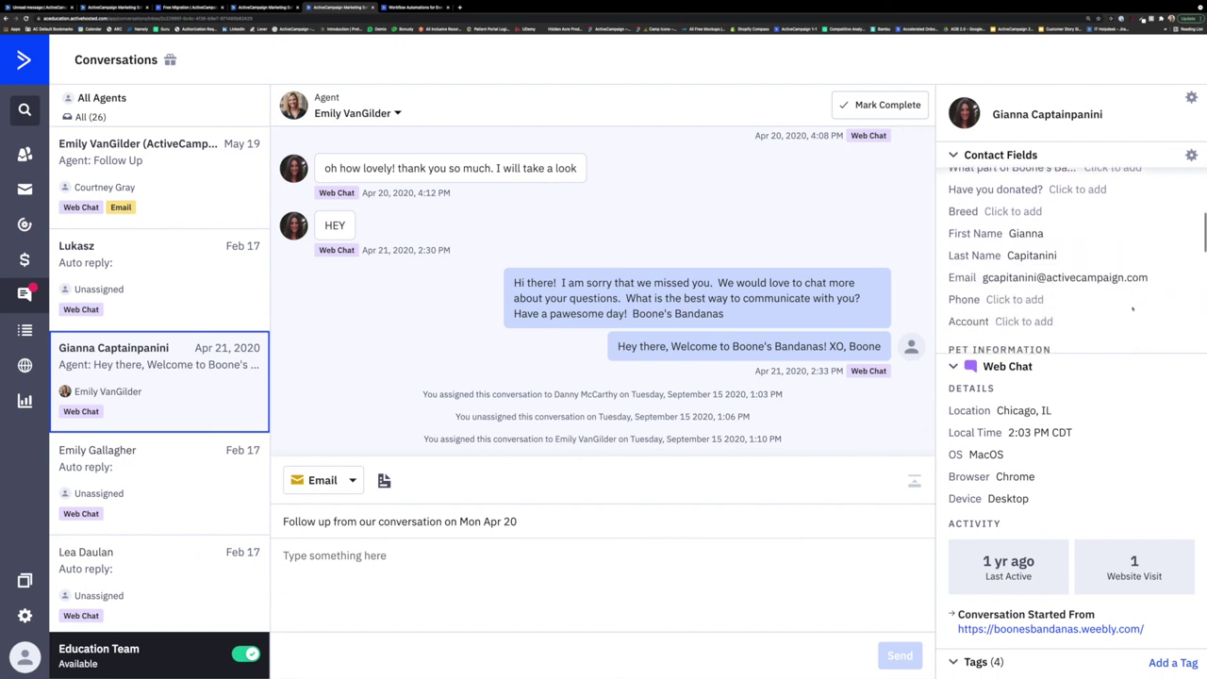
{"action": "scroll", "coordinate": [1132, 309], "scroll_direction": "down", "scroll_amount": 1}
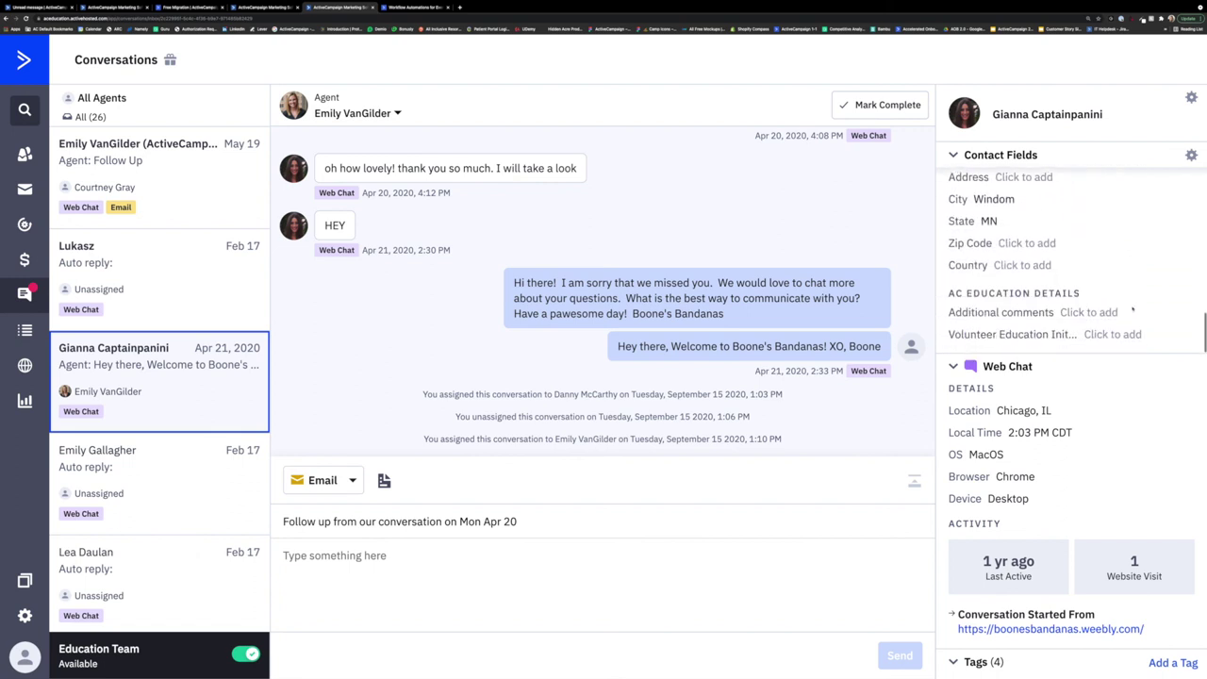
{"action": "scroll", "coordinate": [1101, 369], "scroll_direction": "down", "scroll_amount": 3}
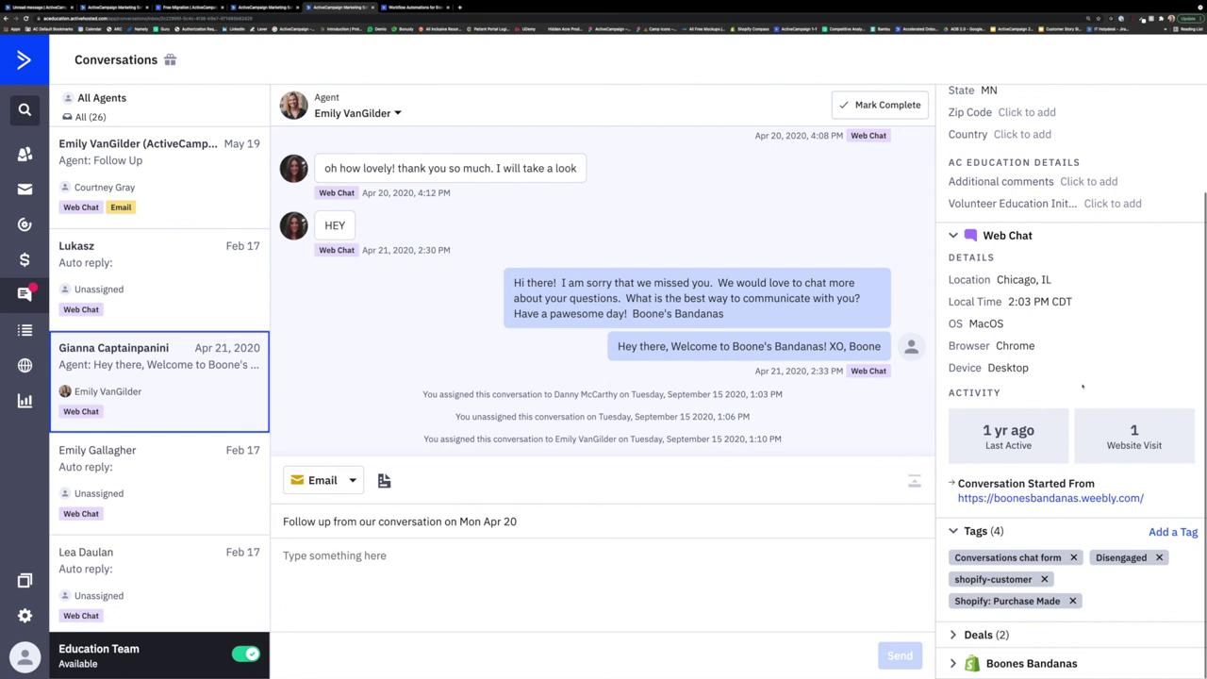